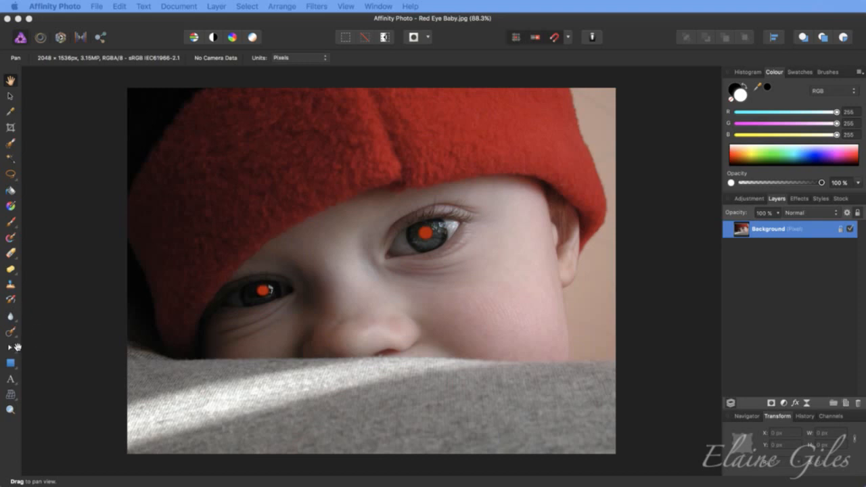
Remove the red eye from the baby's upper, brighter eye with the Red Eye Removal Tool.
left_click(16, 337)
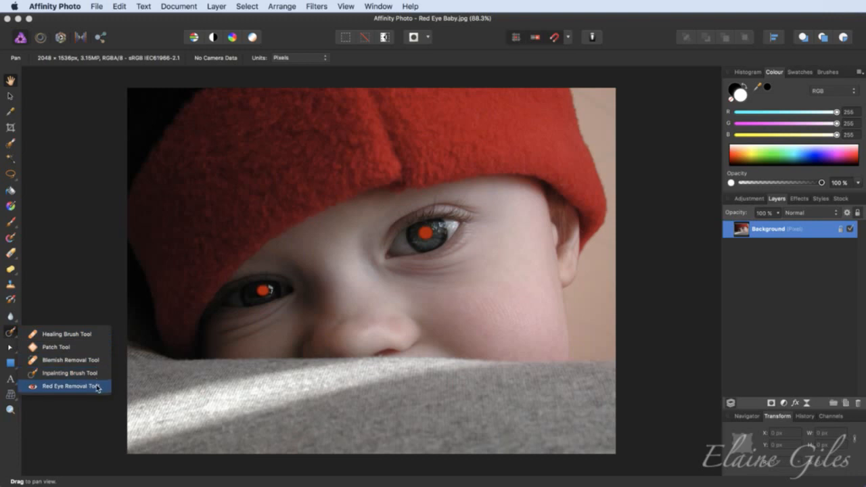
left_click(68, 387)
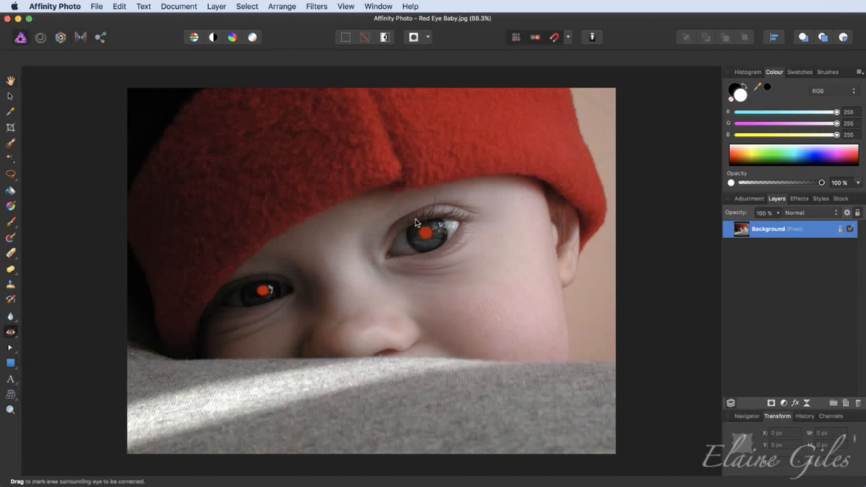
scroll(428, 226, "up", 6)
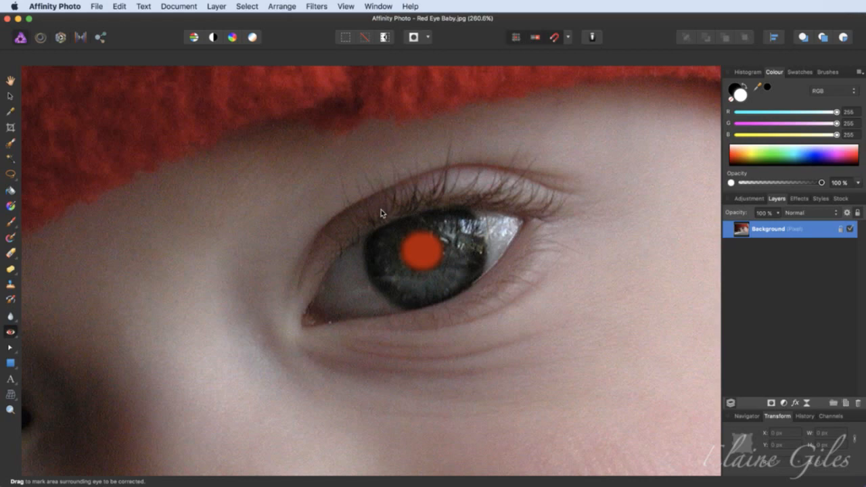
mouse_move(375, 212)
left_mouse_down()
mouse_move(420, 243)
mouse_move(465, 291)
left_mouse_up()
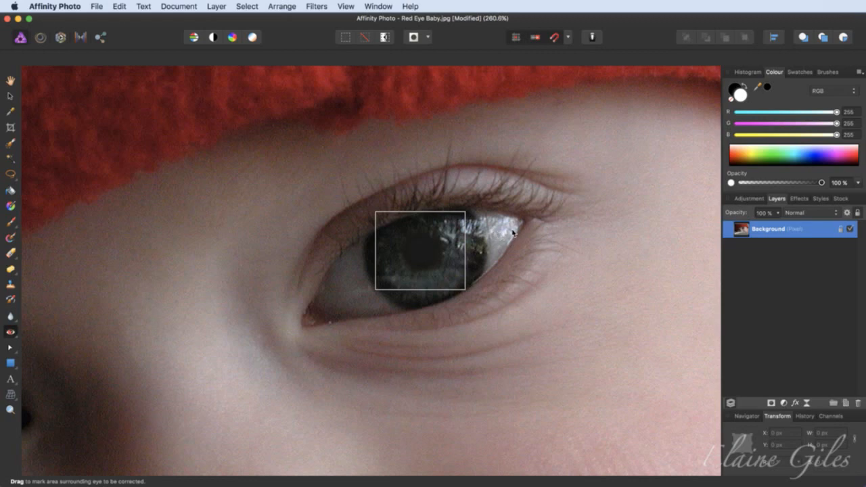
key("super+0")
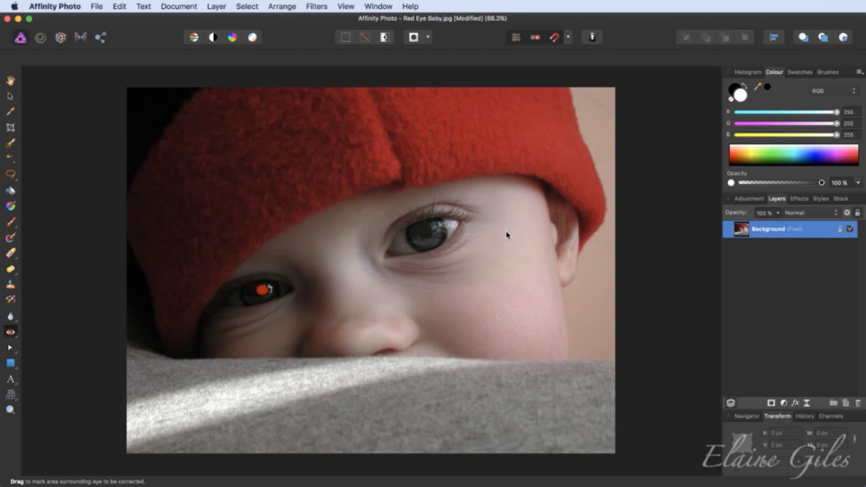
Remove the red eye from the baby's other eye, in the shadow under the hat.
scroll(259, 294, "up", 1)
scroll(259, 293, "up", 5)
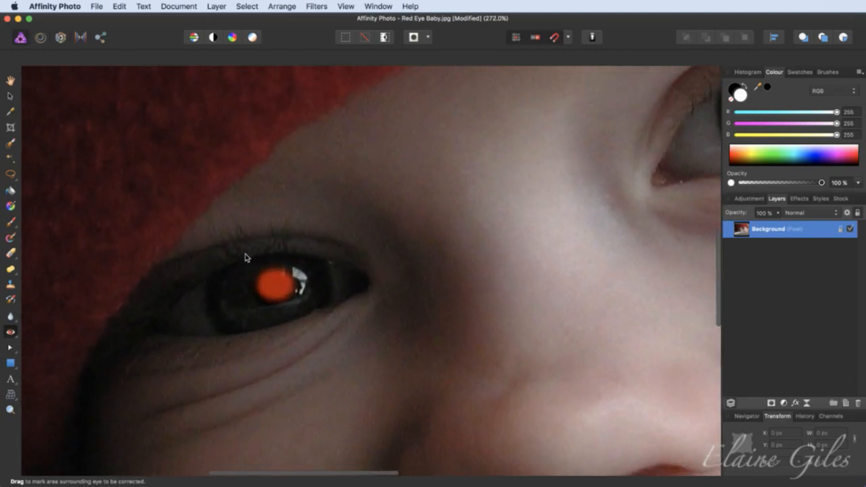
left_click_drag(242, 256, 313, 316)
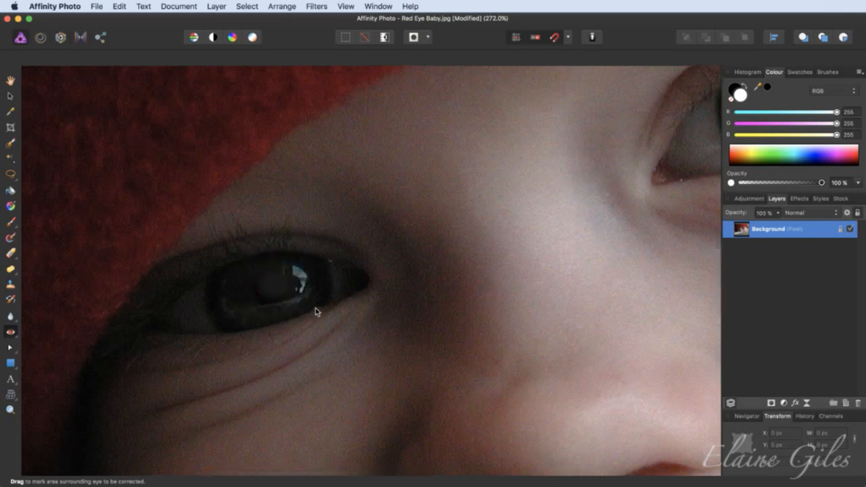
key("super+0")
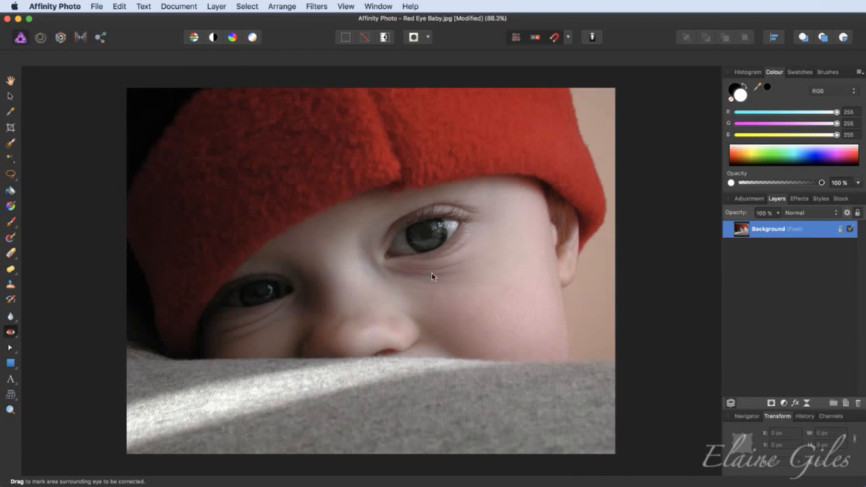
Compare the baby photo before and after by undoing and redoing both eye corrections, and close the photo.
key("super+z")
key("super+z")
key("super+shift+z")
key("super+shift+z")
key("super+z")
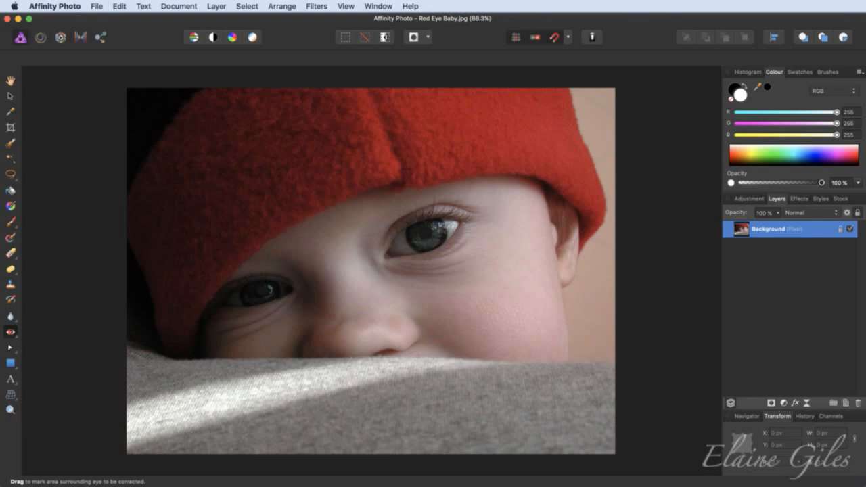
key("super+w")
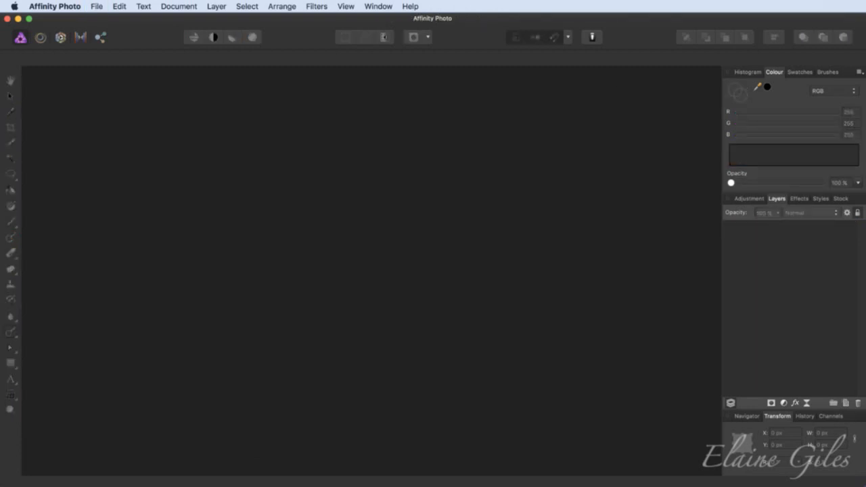
Open Red-eye_effect.jpg, duplicate its Background layer and make the Red Eye Removal Tool active.
left_click_drag(68, 169, 288, 194)
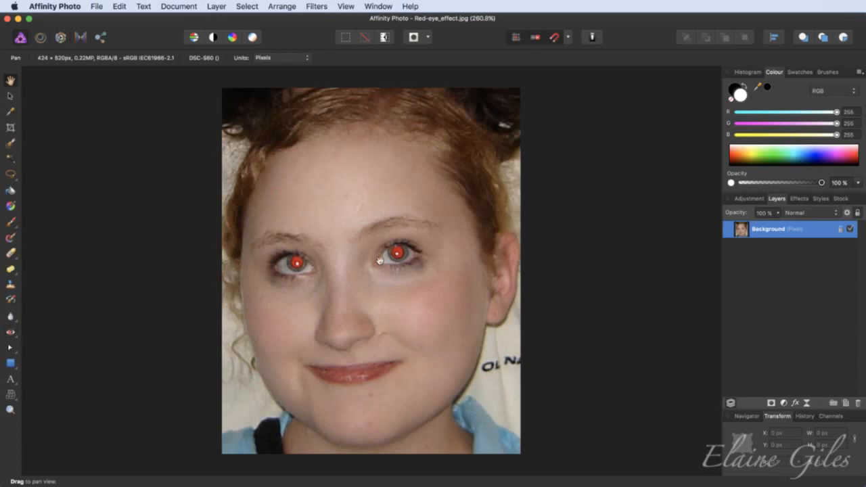
scroll(403, 260, "up", 5)
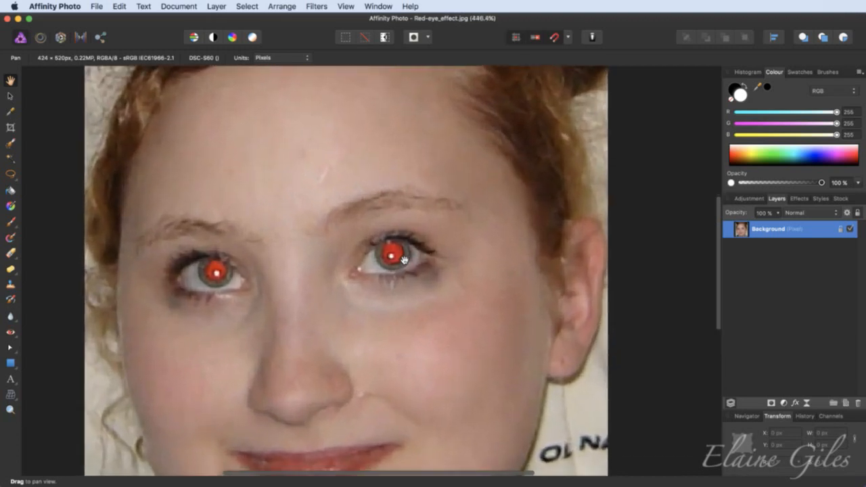
scroll(403, 260, "up", 1)
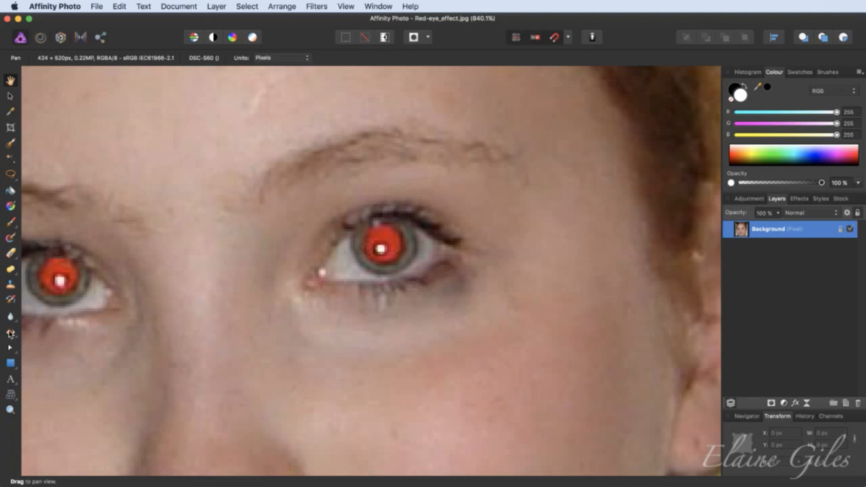
left_click(10, 333)
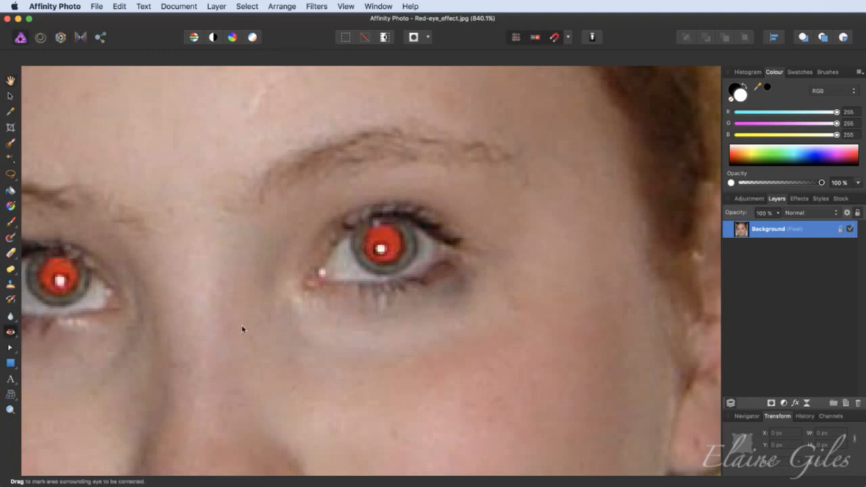
key("super+j")
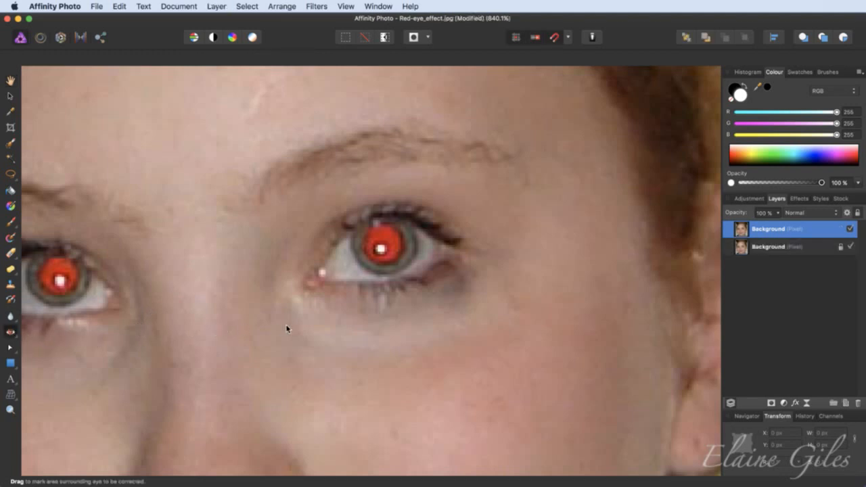
Remove the red eye from both of the woman's eyes on the duplicate layer and compare it with the original underneath.
scroll(288, 328, "up", 1)
scroll(288, 327, "right", 1)
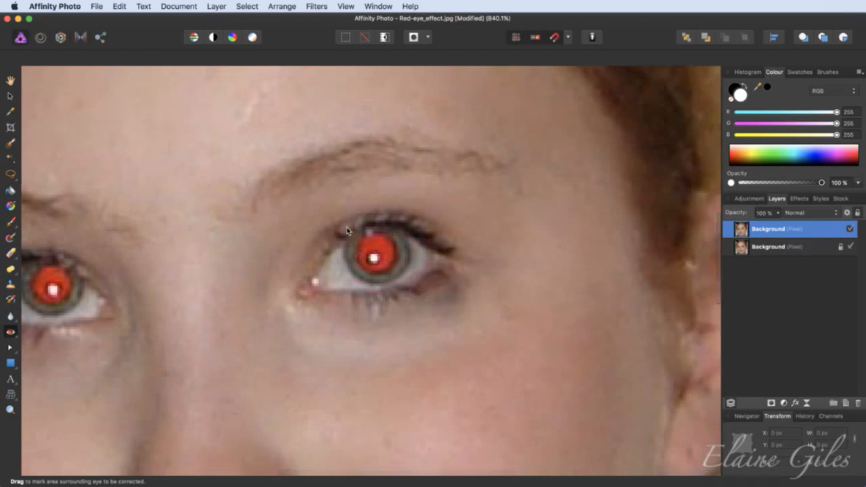
left_click_drag(337, 230, 412, 288)
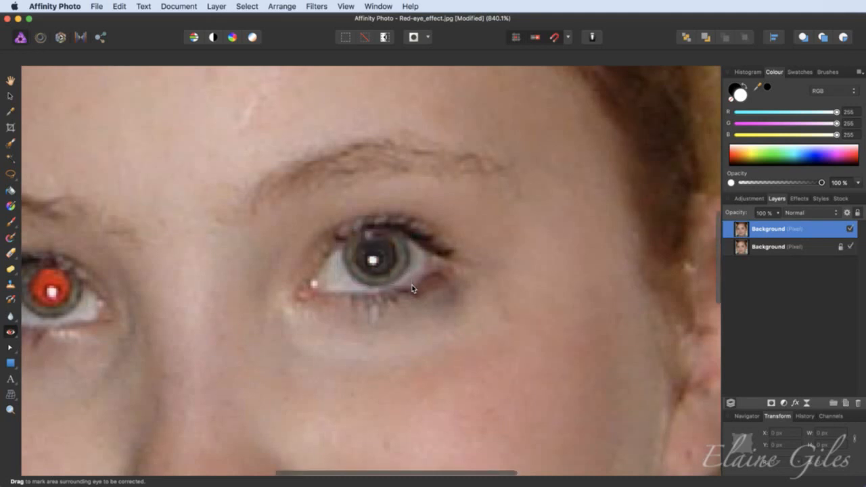
scroll(412, 287, "left", 5)
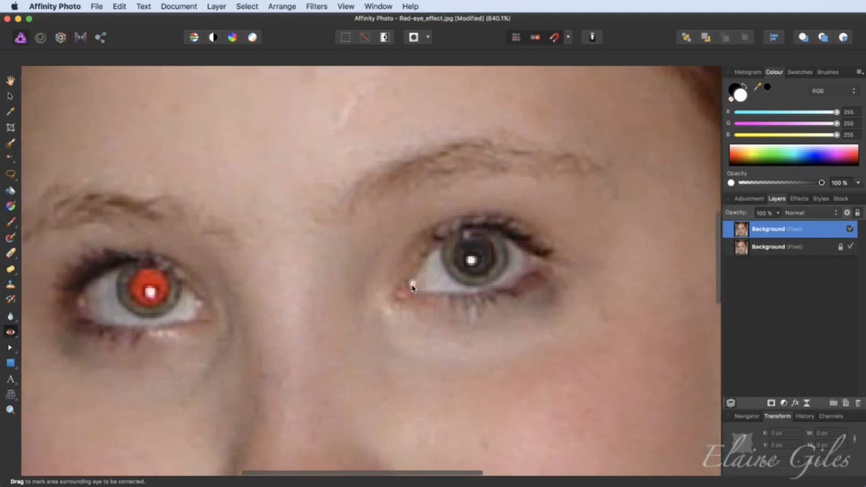
left_click_drag(120, 256, 192, 324)
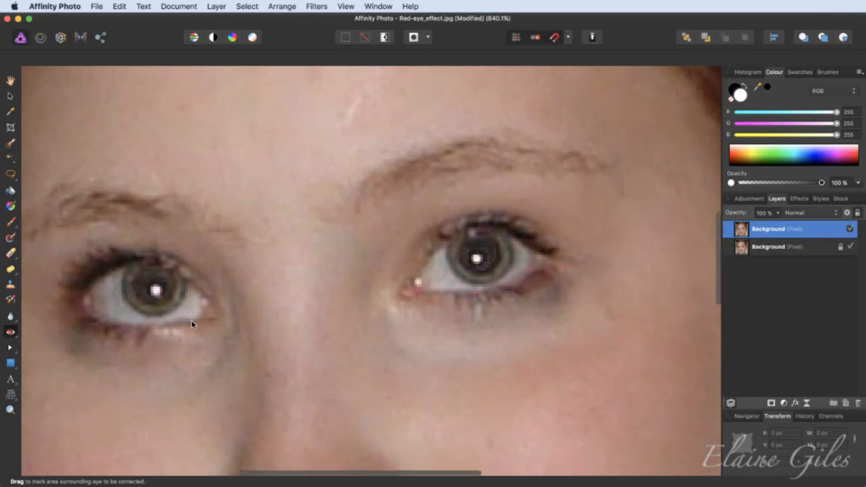
key("super+0")
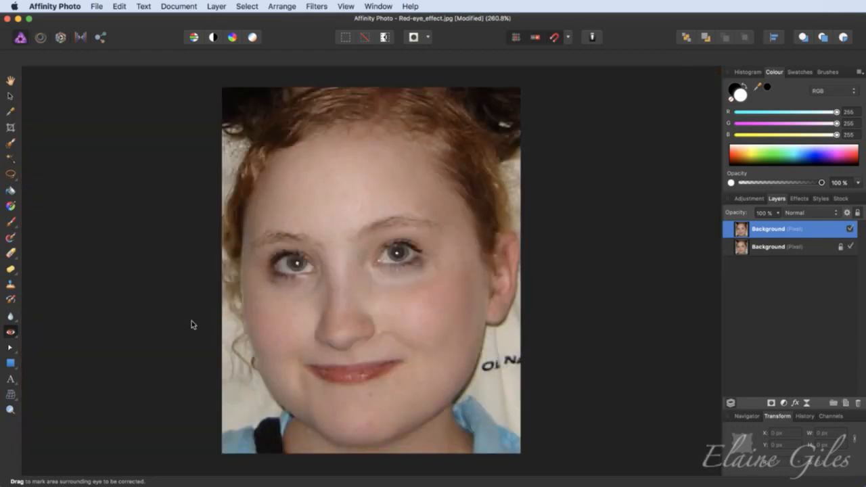
left_click(851, 229)
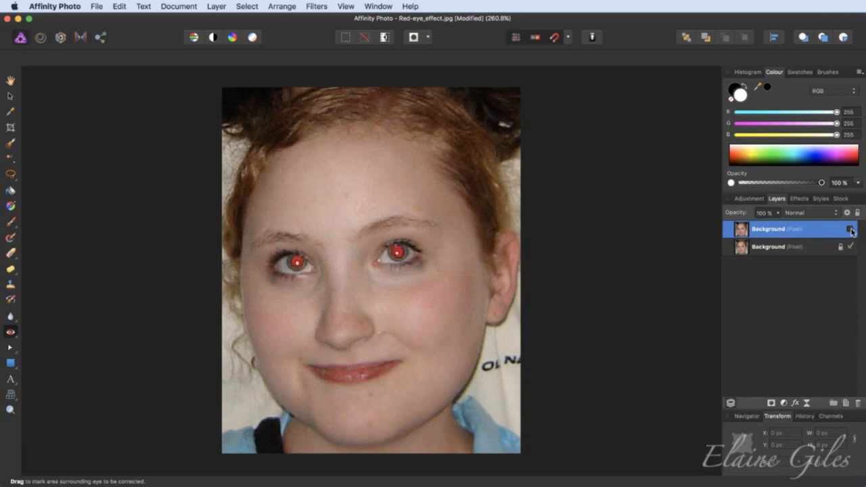
left_click(850, 230)
Save the layered photo as a new document named Red-eye_effect in the Data folder on the Desktop, and close it.
key("super+s")
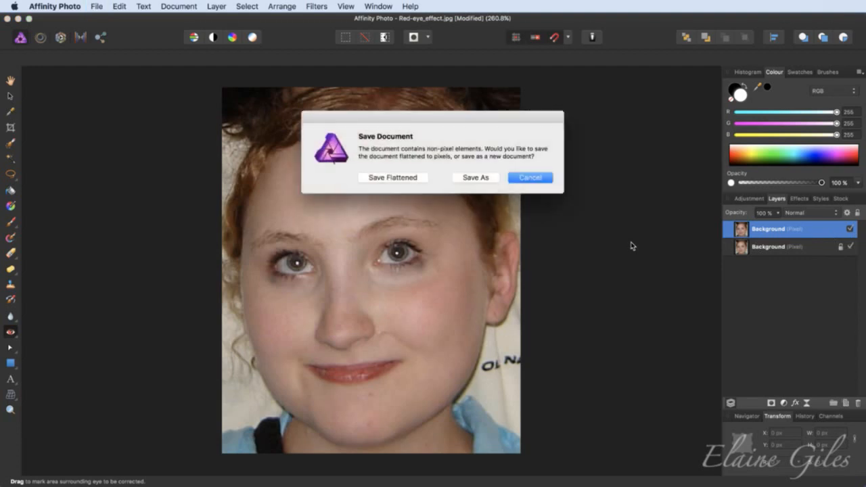
left_click(470, 180)
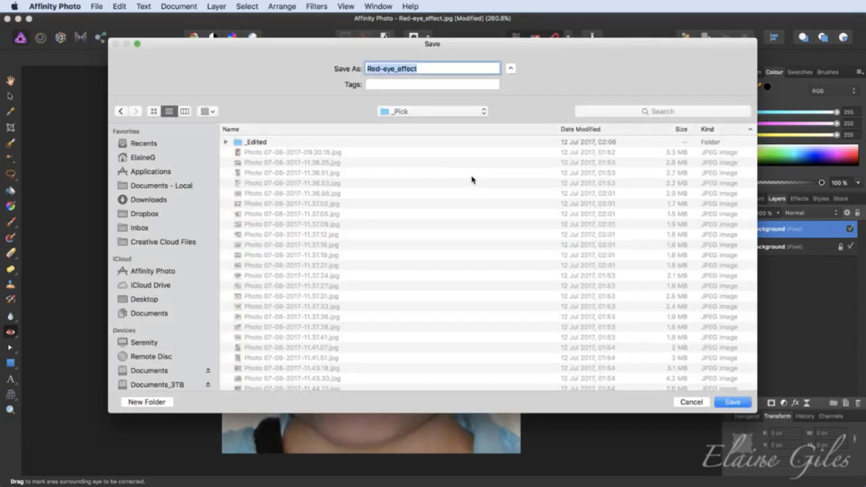
left_click(147, 299)
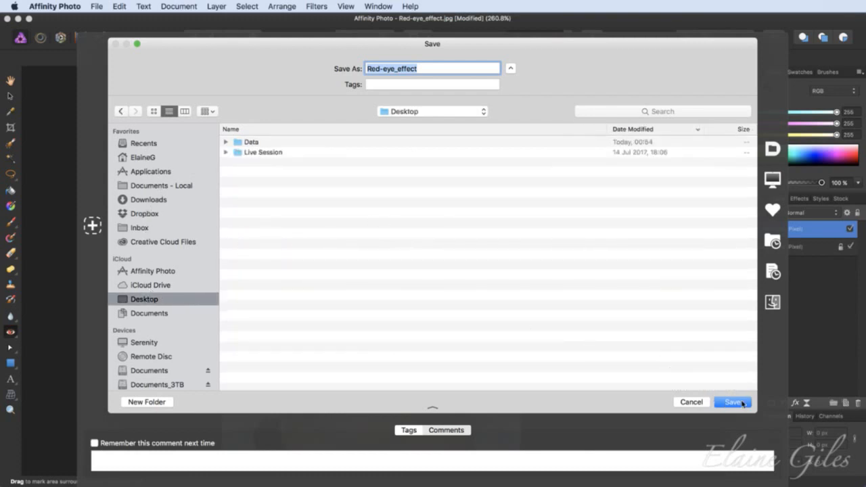
left_click(251, 142)
double_click(251, 142)
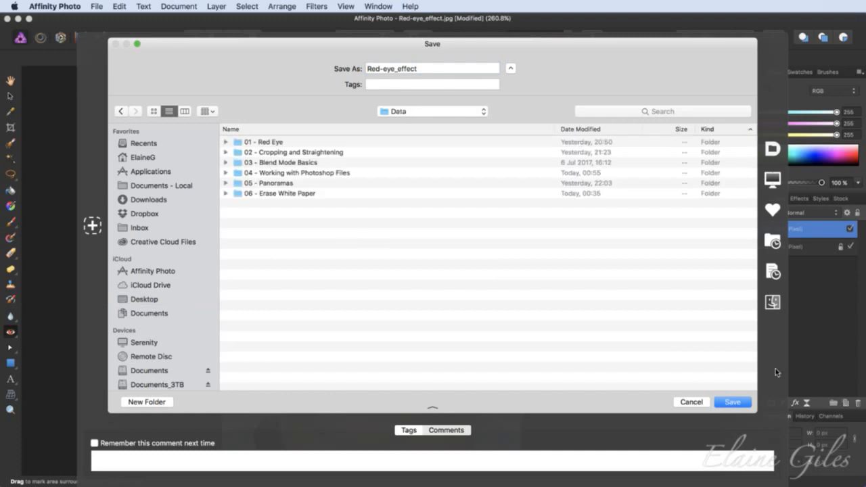
left_click(734, 403)
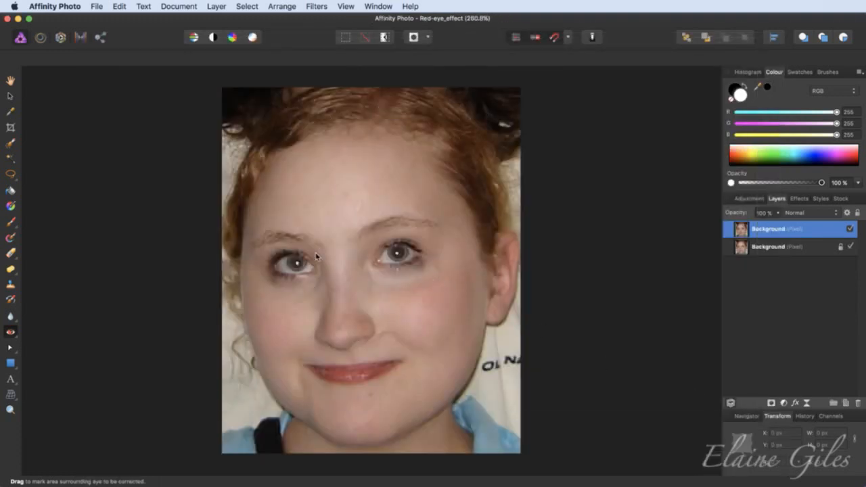
key("super+w")
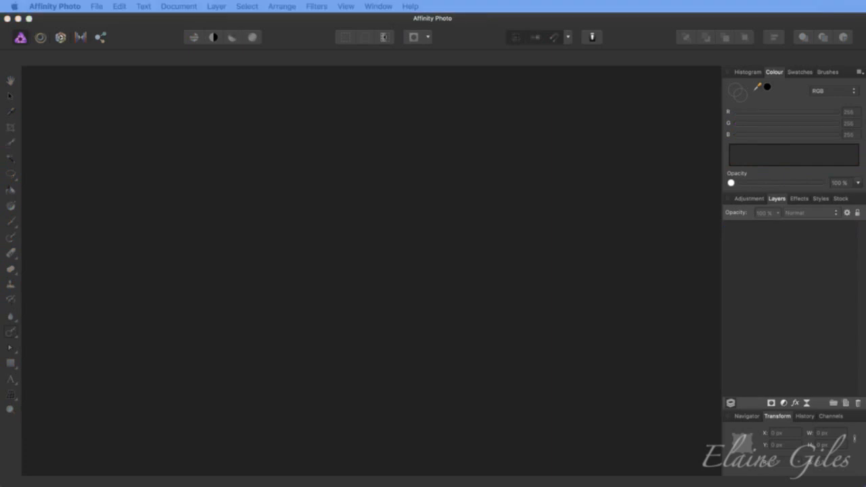
Open BoldRedEye.jpg and duplicate its Background layer.
left_click_drag(135, 196, 402, 205)
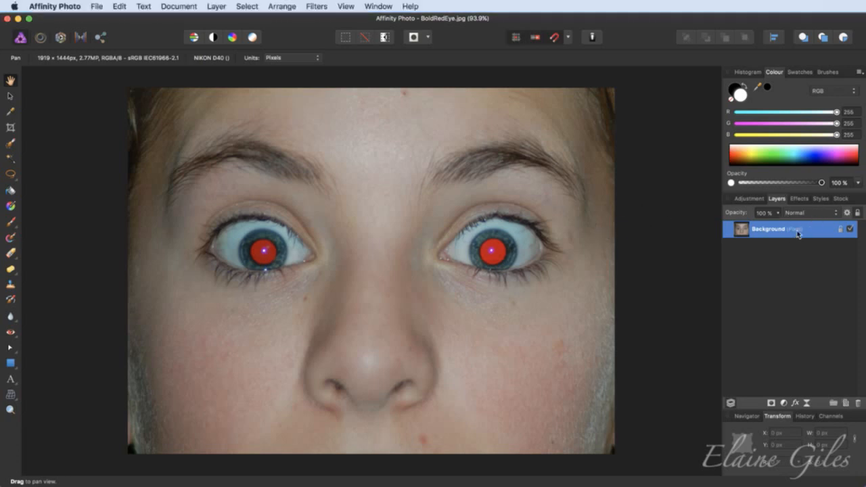
key("super+j")
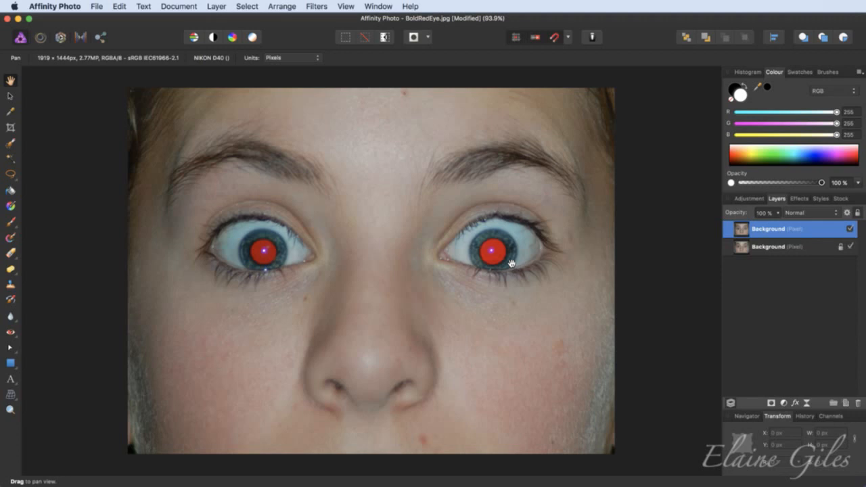
Remove the red eye from both wide-open eyes on the duplicate layer with the Red Eye Removal Tool.
scroll(175, 314, "down", 1)
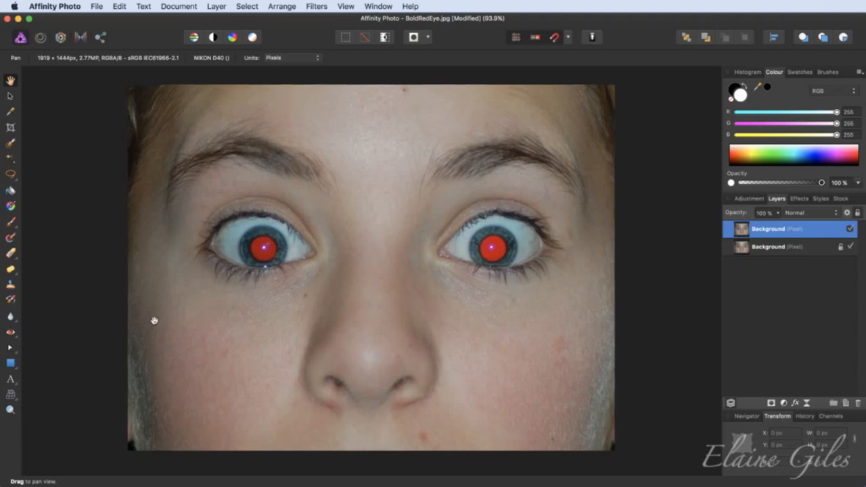
left_click(11, 332)
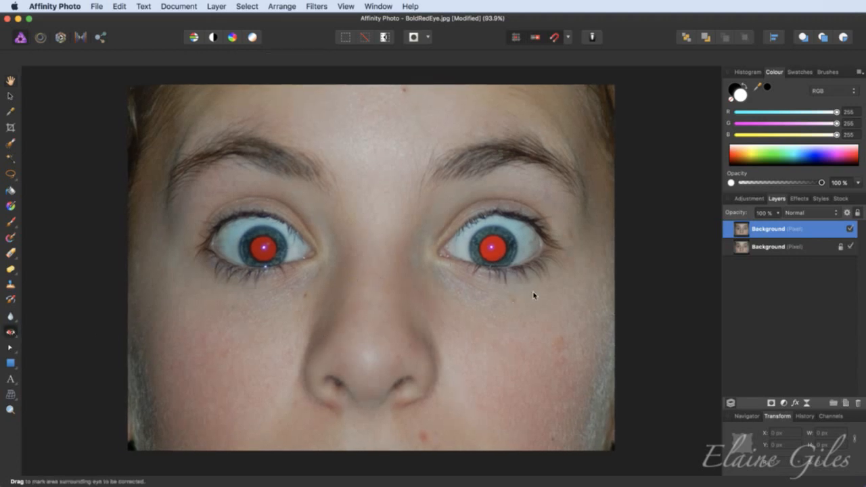
left_click_drag(473, 227, 519, 274)
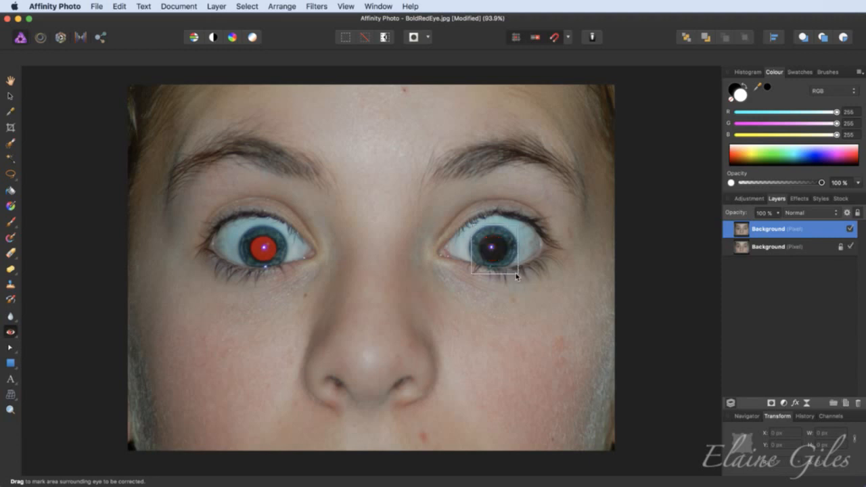
left_click_drag(238, 224, 290, 270)
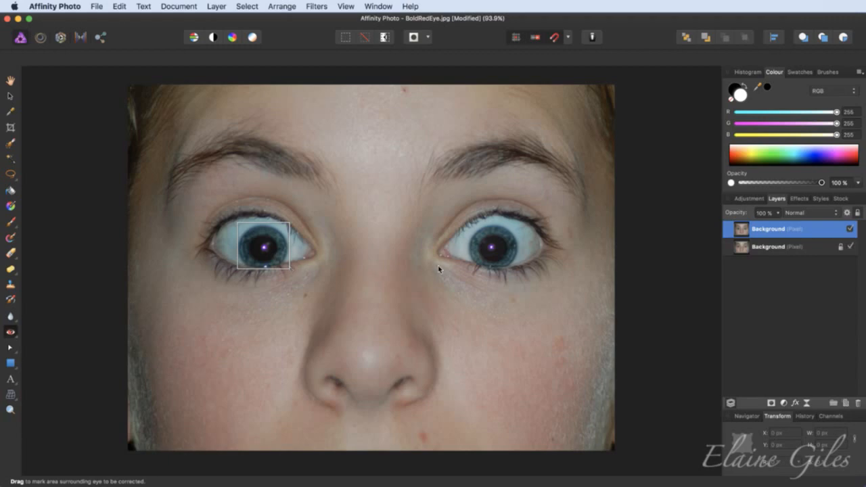
Examine the edge and highlight of one corrected pupil at high magnification for leftover colour.
scroll(501, 254, "up", 10)
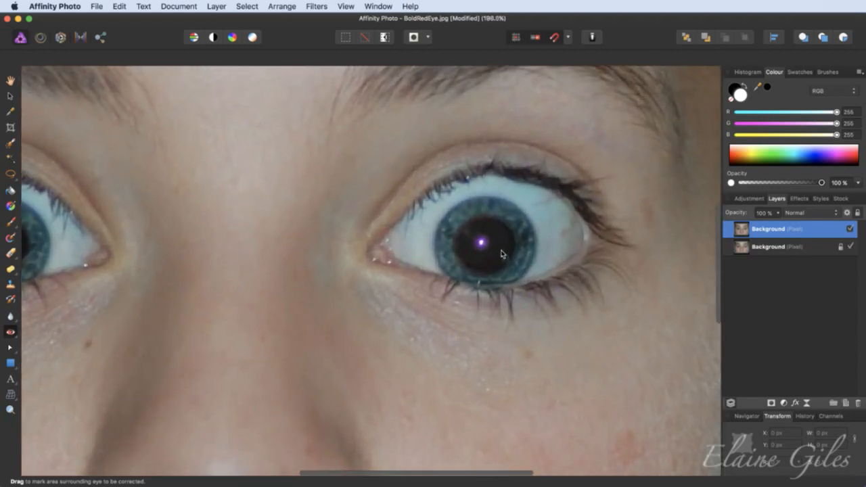
scroll(501, 254, "up", 5)
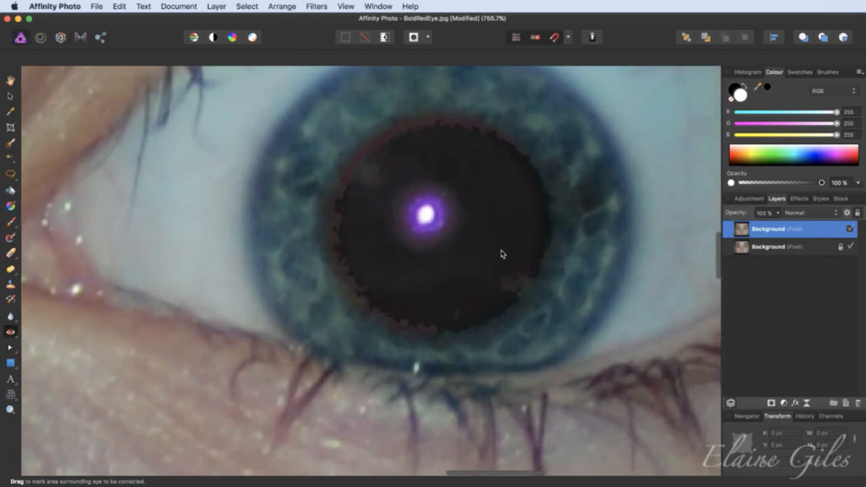
scroll(501, 254, "down", 2)
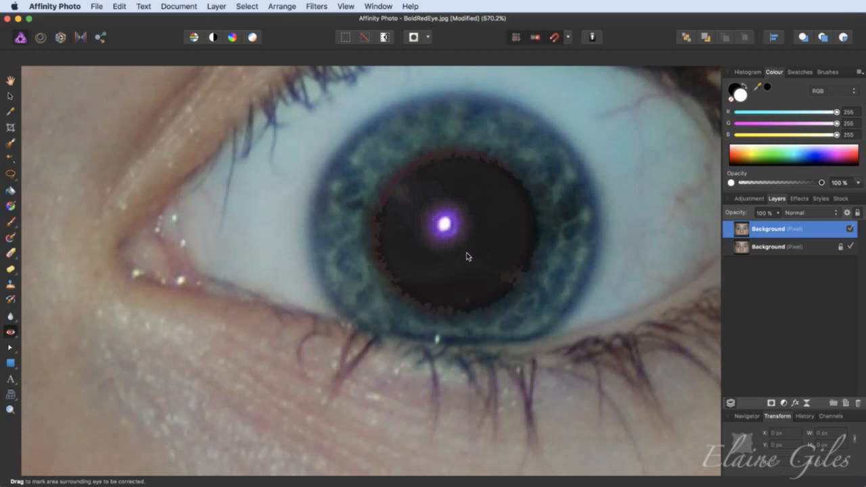
key("super+0")
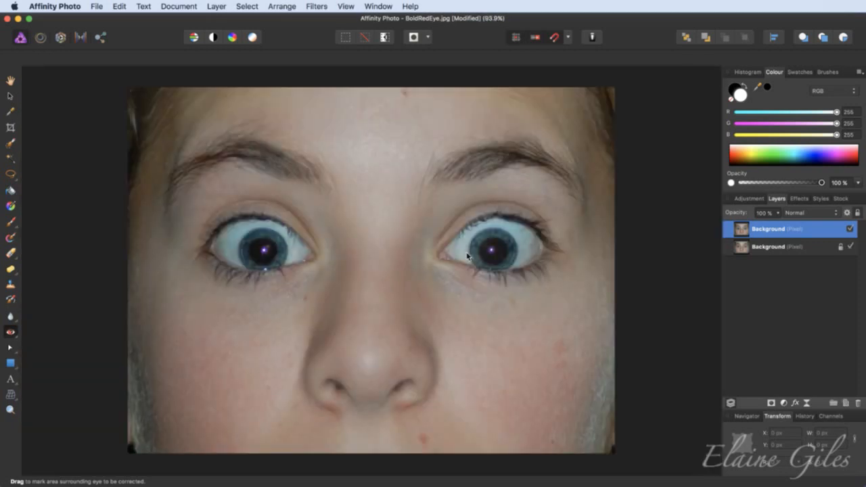
Activate the Sponge Brush Tool in Desaturate mode for work on the corrected eyes of the duplicate layer.
scroll(492, 253, "up", 2)
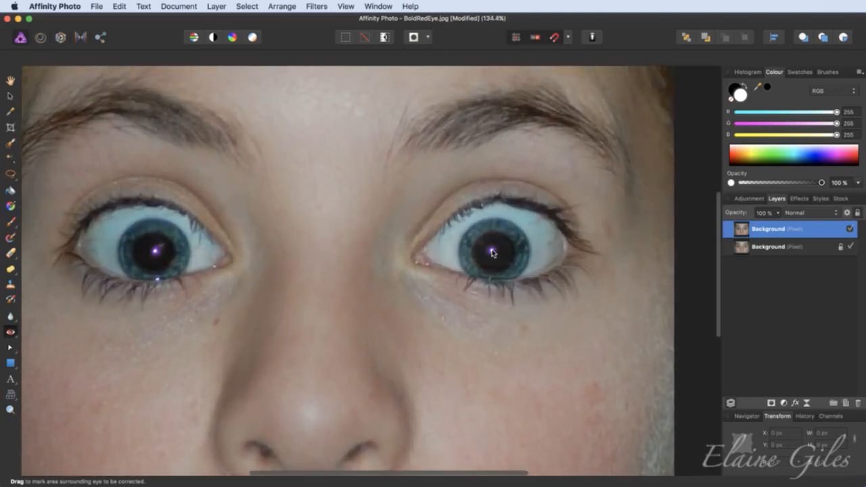
scroll(493, 252, "up", 2)
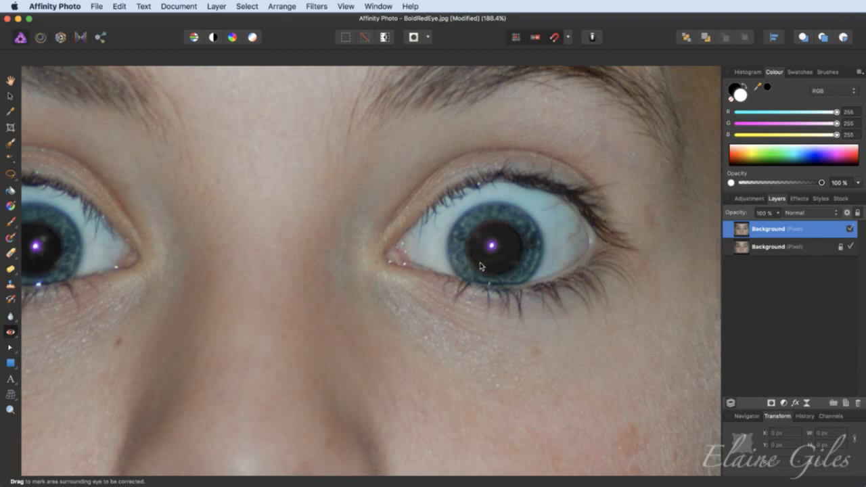
left_click(13, 275)
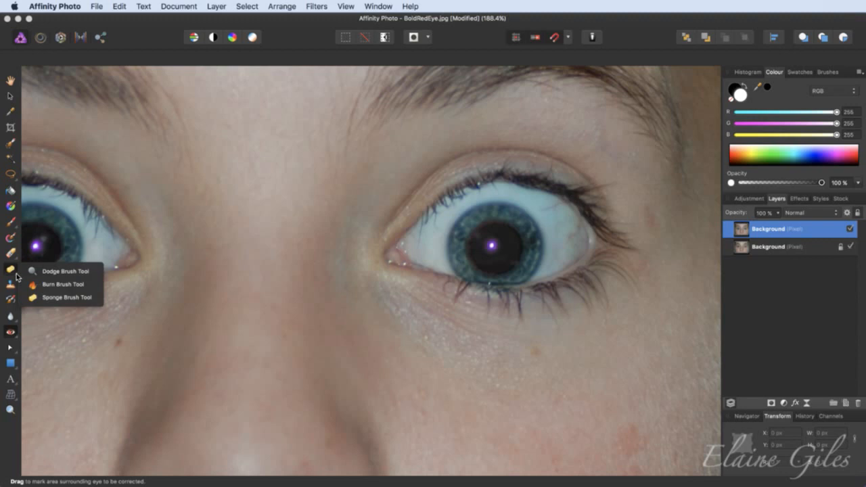
left_click(65, 298)
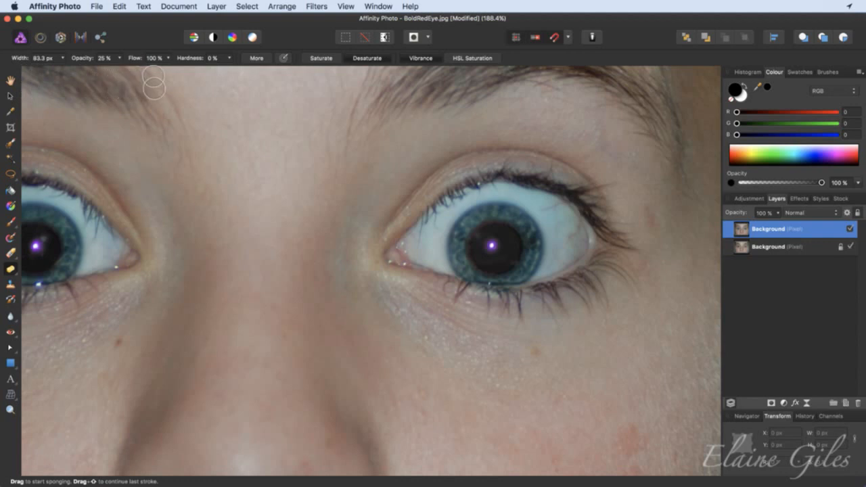
left_click(321, 59)
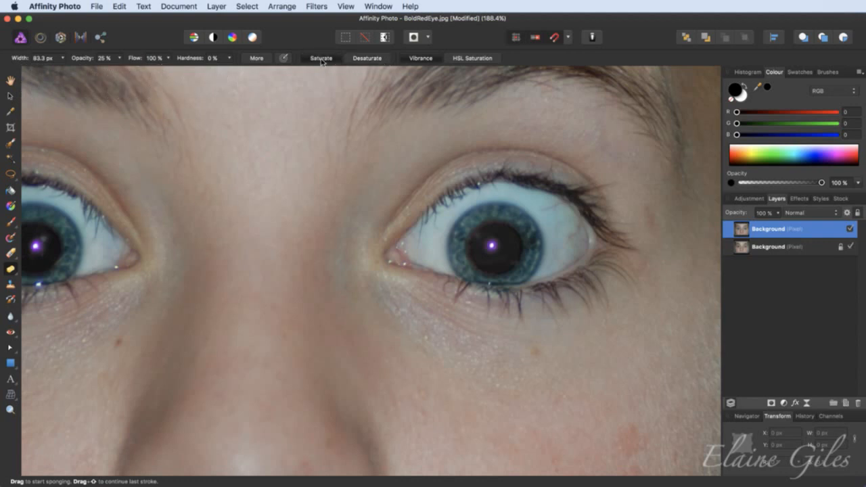
left_click(367, 60)
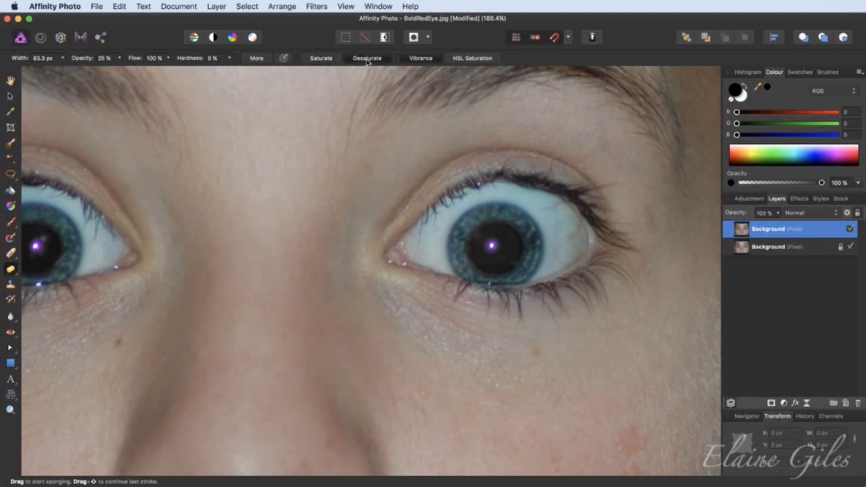
Try saturating the blue iris with the Sponge Brush, and undo those strokes.
left_click(324, 60)
mouse_move(419, 238)
left_mouse_down()
mouse_move(462, 256)
mouse_move(456, 264)
mouse_move(455, 240)
mouse_move(466, 224)
mouse_move(456, 263)
mouse_move(467, 217)
mouse_move(456, 259)
mouse_move(466, 222)
mouse_move(442, 266)
mouse_move(473, 219)
mouse_move(453, 247)
mouse_move(467, 226)
mouse_move(457, 248)
left_mouse_up()
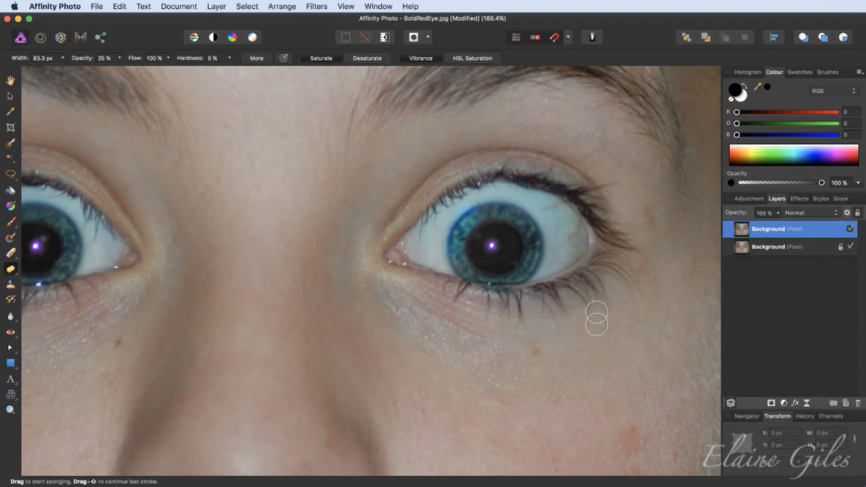
key("super+z")
key("super+z")
key("super+z")
key("super+z")
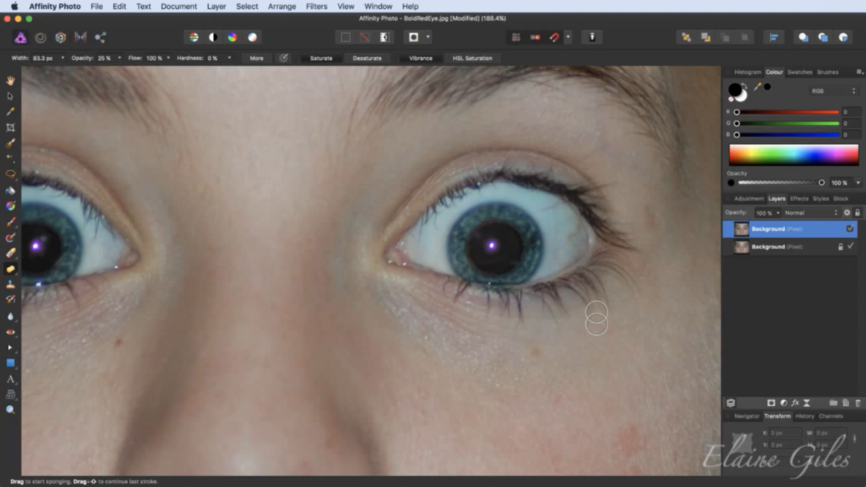
Desaturate the purple catchlights in both pupils with the Sponge Brush on the duplicate layer.
left_click(367, 60)
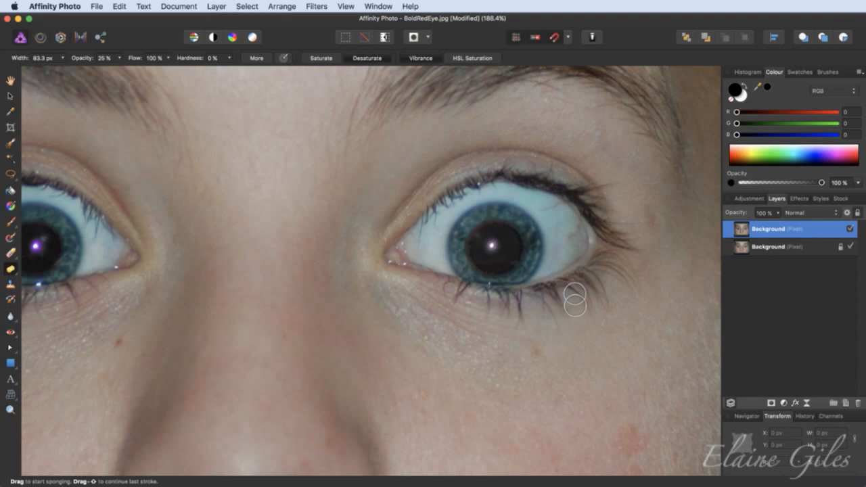
scroll(572, 292, "left", 5)
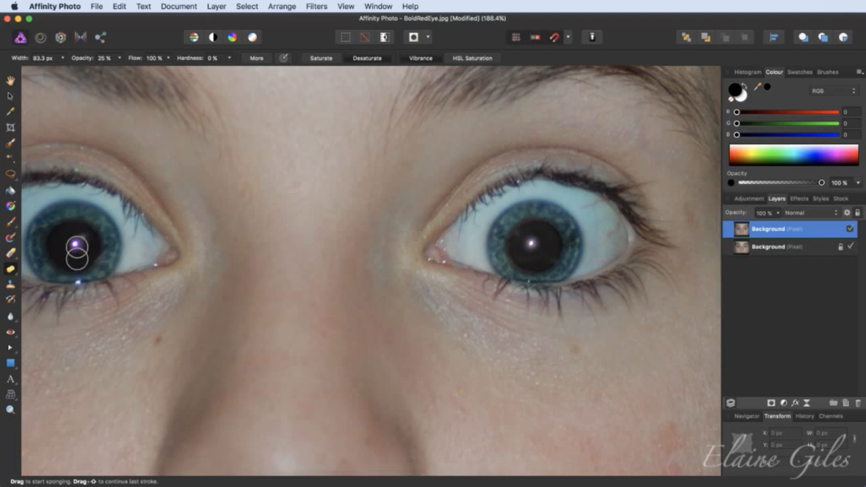
left_click_drag(77, 249, 85, 265)
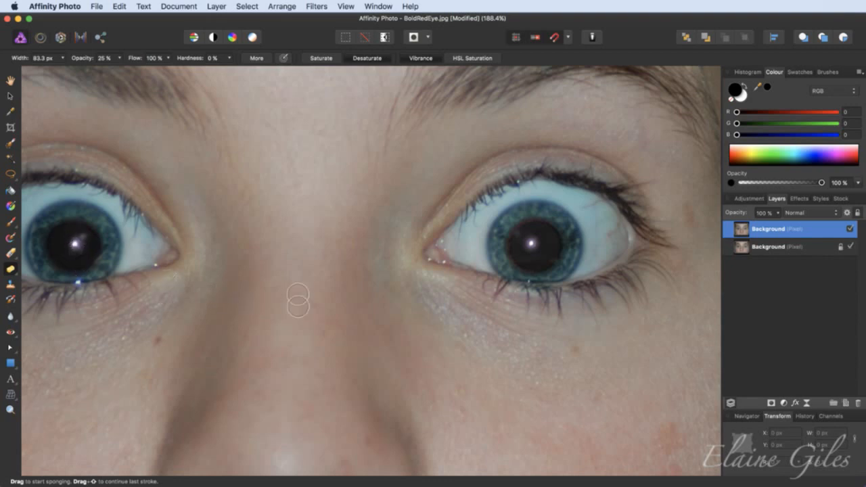
Compare the corrected eyes with the original by hiding and reshowing the duplicate layer, and view the whole photo.
left_click(851, 230)
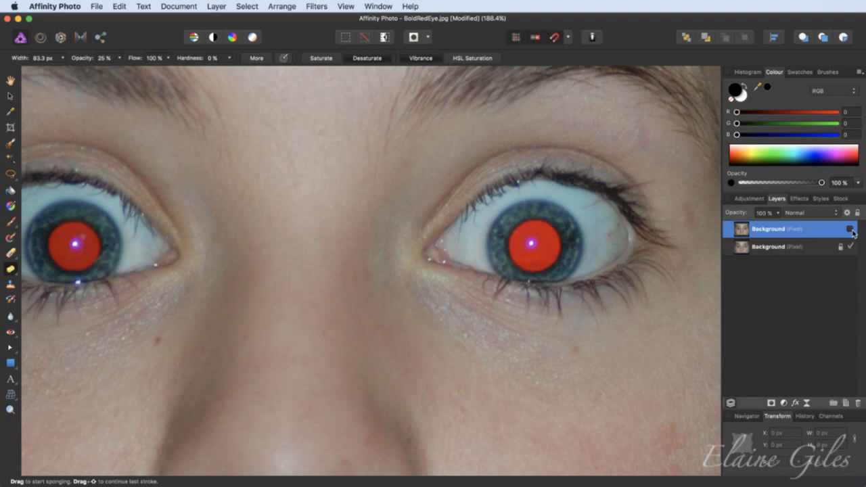
left_click(850, 229)
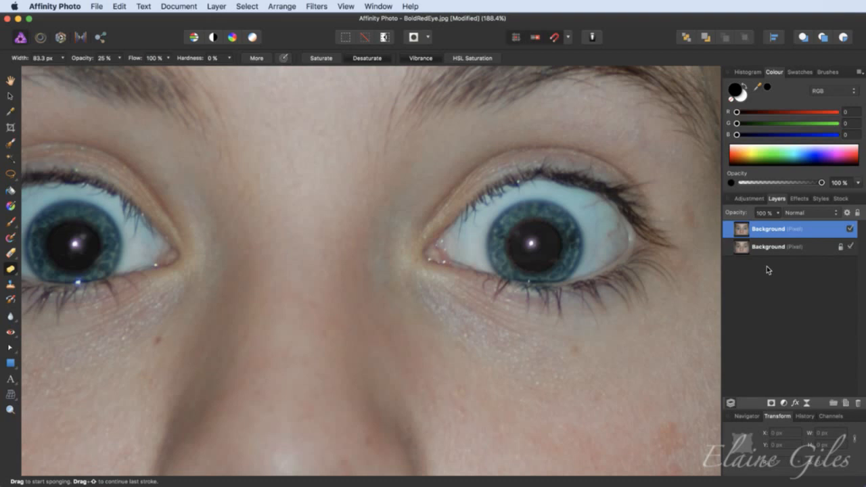
key("super+0")
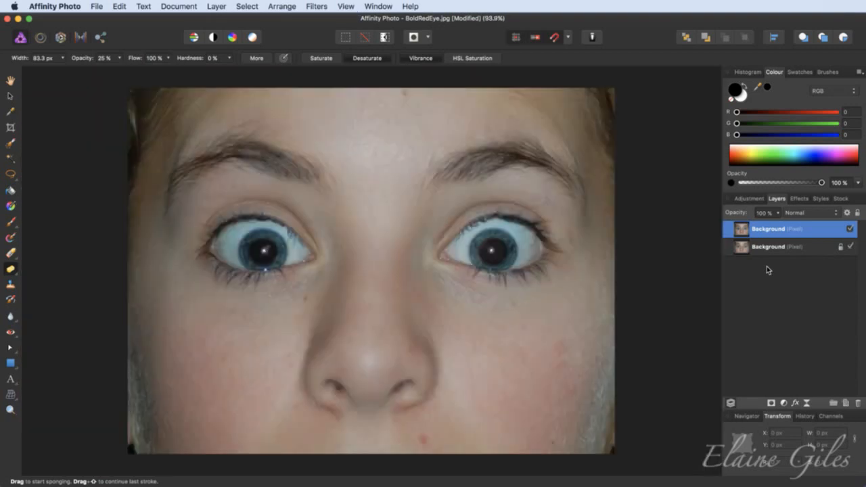
Save the layered photo as a new document named BoldRedEye and close it.
key("super+s")
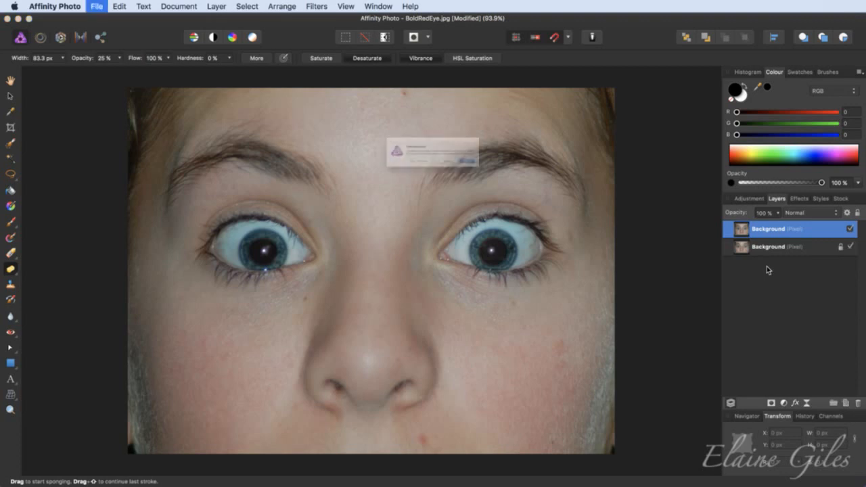
left_click(483, 178)
left_click(733, 403)
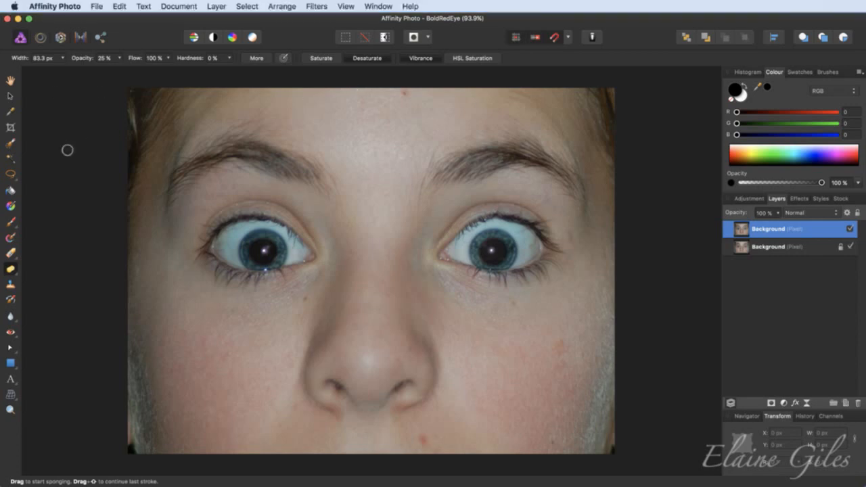
key("super+w")
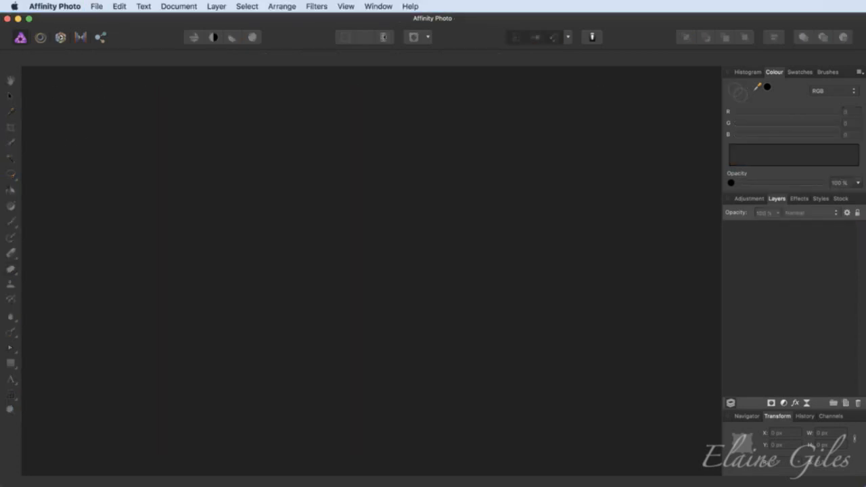
Open 001.jpg and examine the red eye in the face of the woman in the orange dress.
left_click_drag(61, 224, 400, 230)
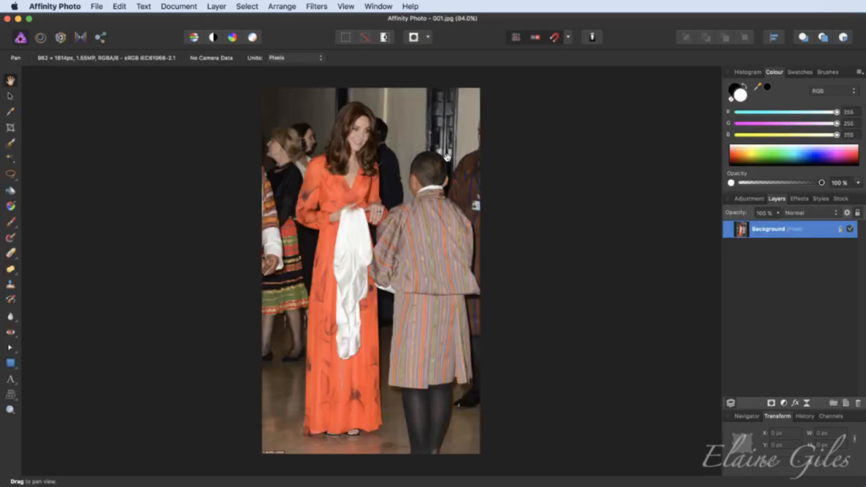
scroll(368, 119, "up", 10)
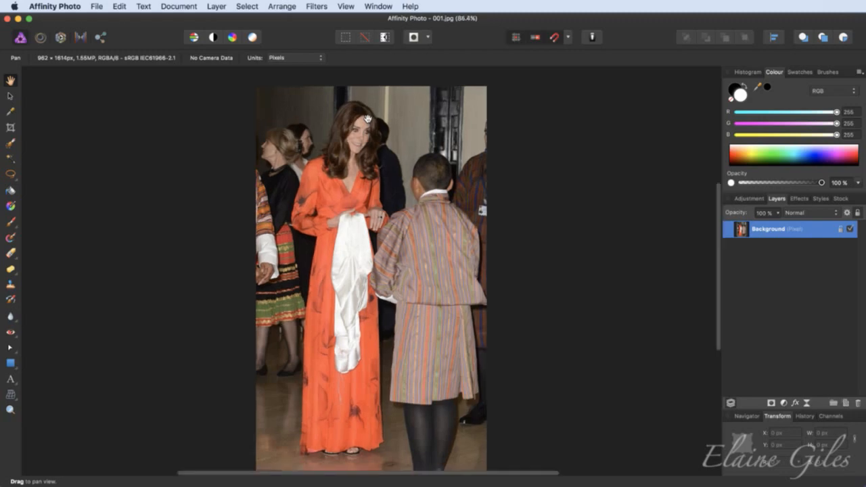
scroll(368, 119, "up", 5)
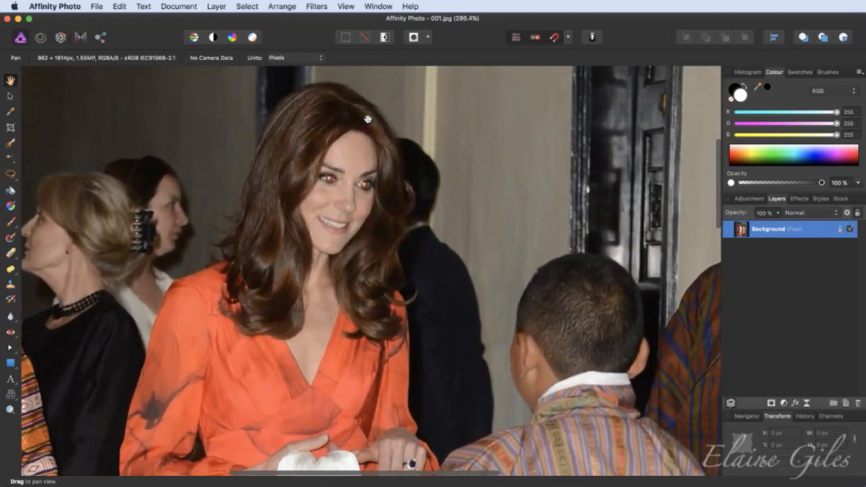
scroll(367, 119, "down", 1)
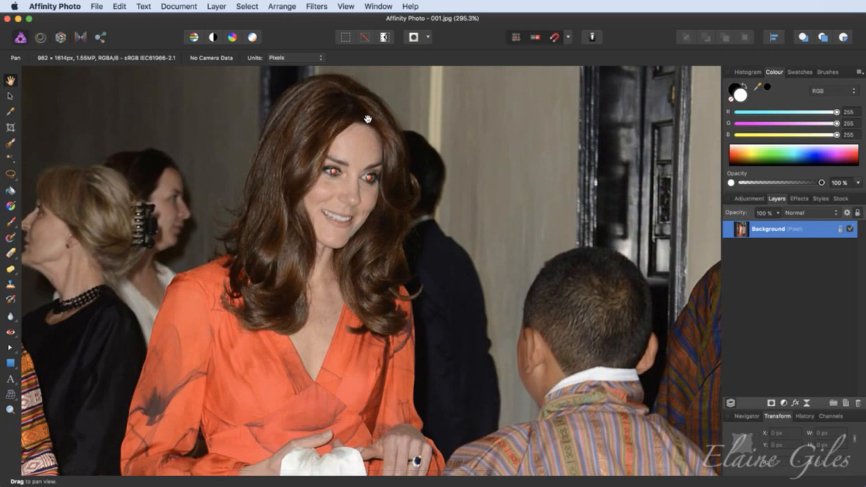
scroll(342, 137, "up", 4)
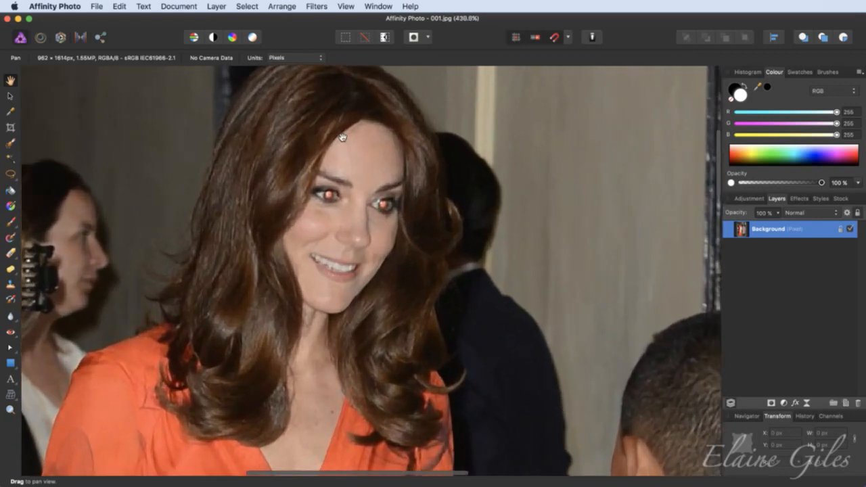
scroll(342, 138, "up", 9)
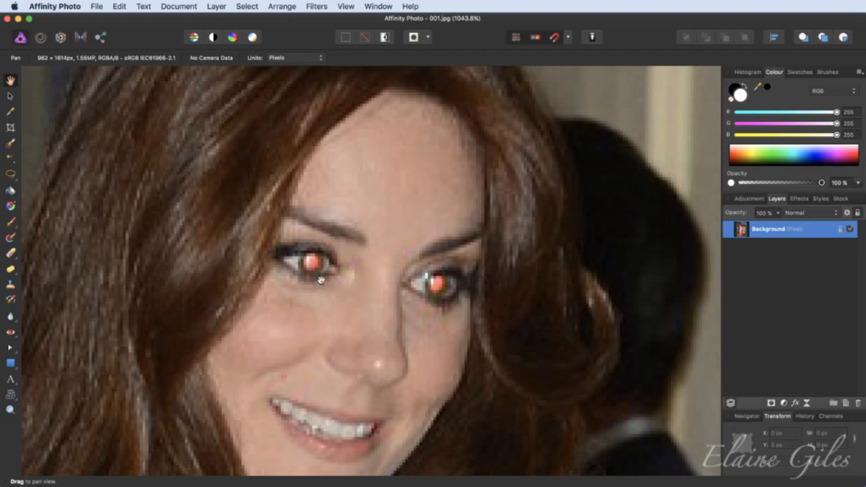
scroll(320, 280, "down", 12)
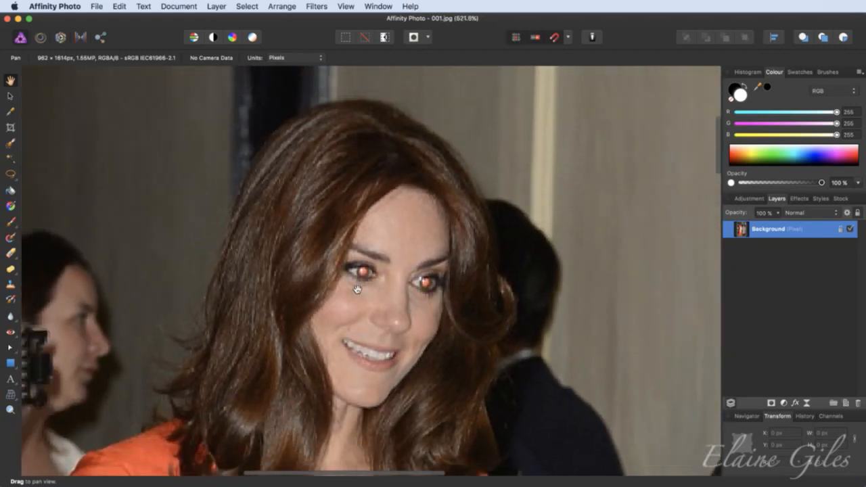
scroll(358, 290, "down", 4)
scroll(448, 320, "down", 3)
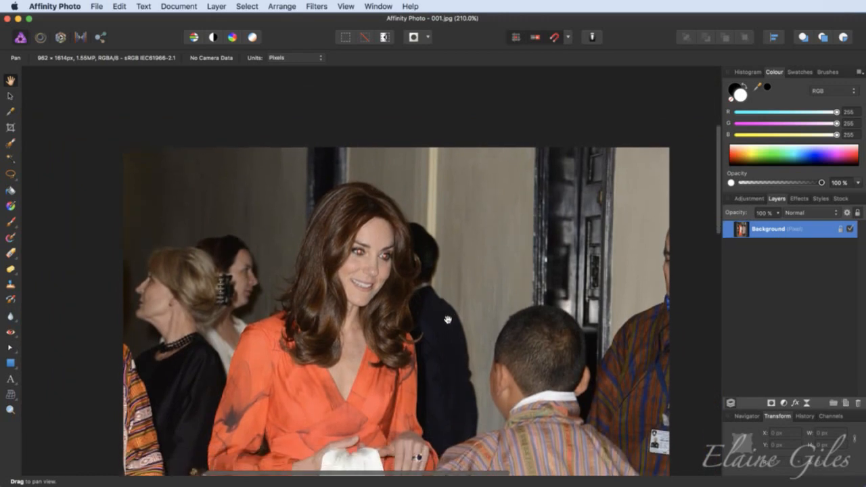
scroll(447, 320, "down", 2)
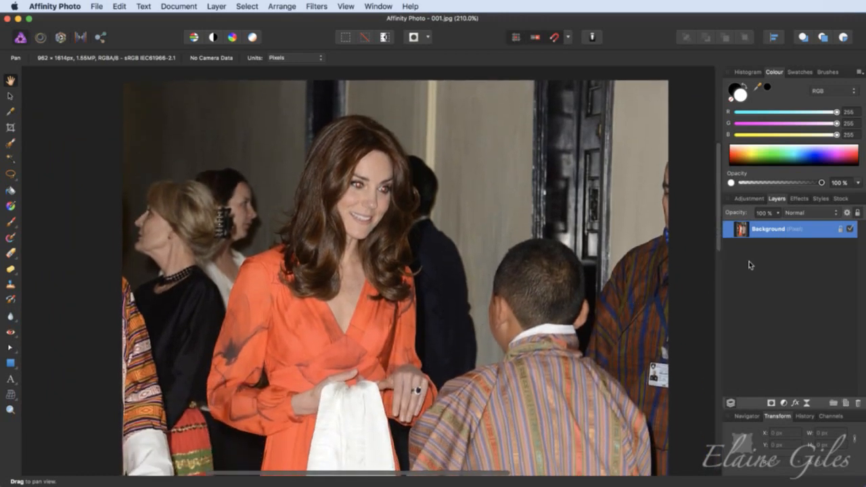
Duplicate the Background layer and remove the red eye from both of the woman's eyes on the copy.
key("super+j")
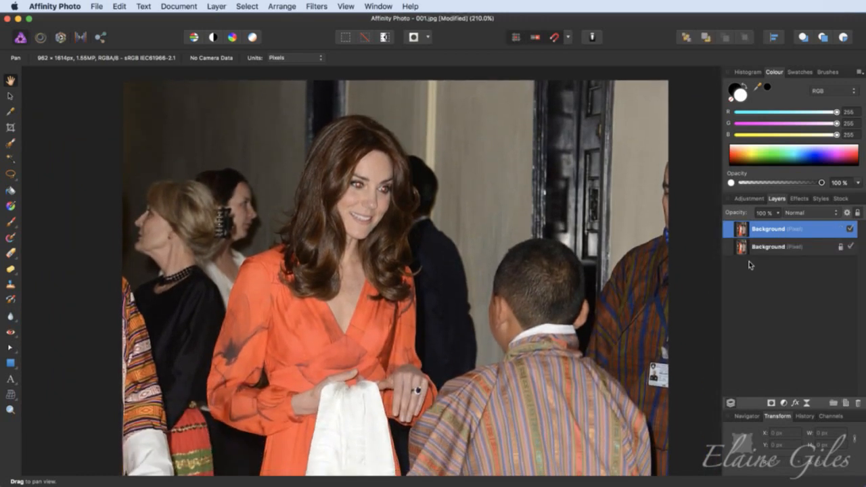
scroll(414, 185, "up", 3)
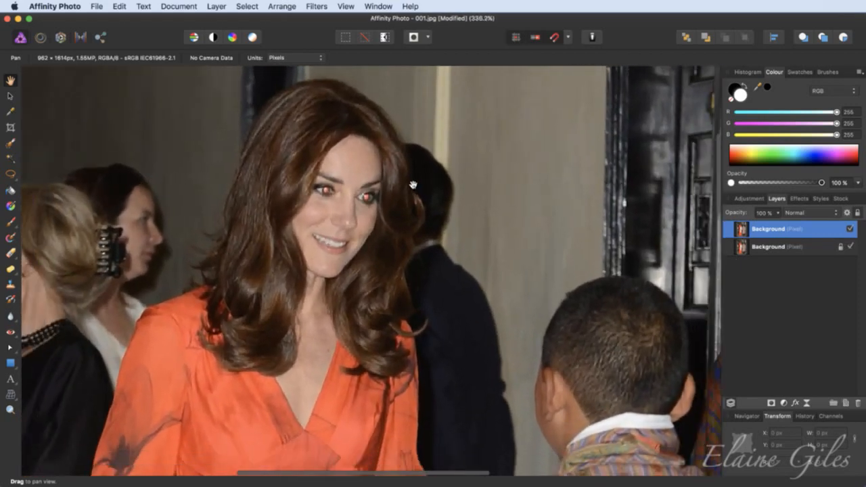
scroll(413, 185, "up", 3)
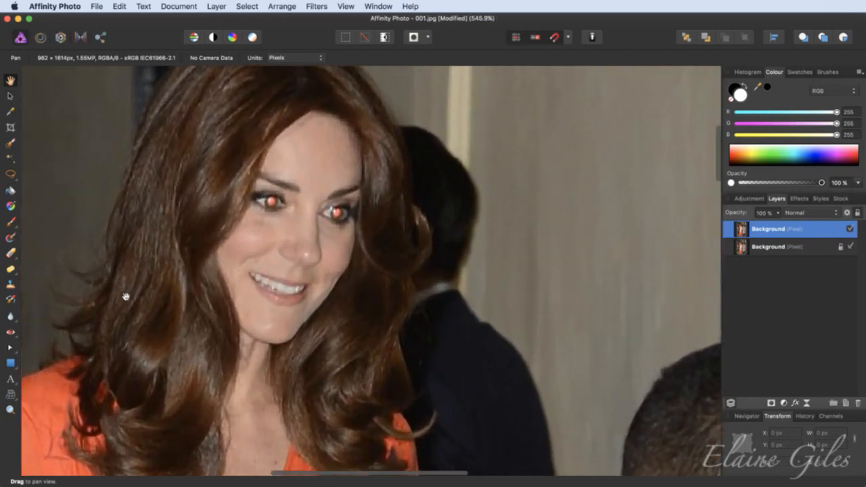
left_click(11, 335)
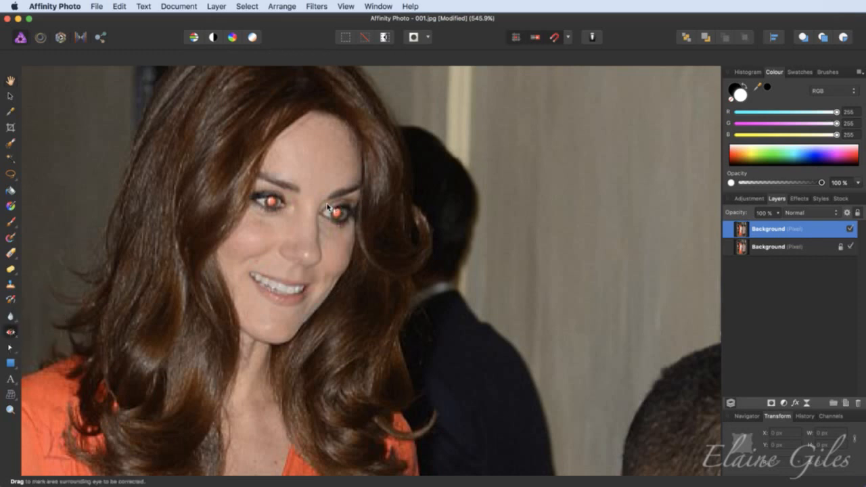
left_click_drag(329, 204, 348, 224)
left_click_drag(263, 191, 284, 214)
left_click(10, 95)
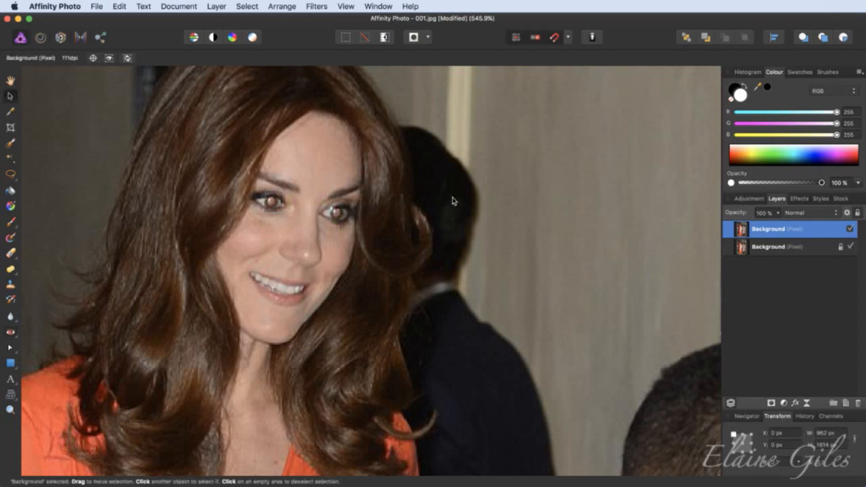
Compare the woman's corrected eyes with the original by hiding and reshowing the duplicate layer at different magnifications.
scroll(453, 201, "down", 3)
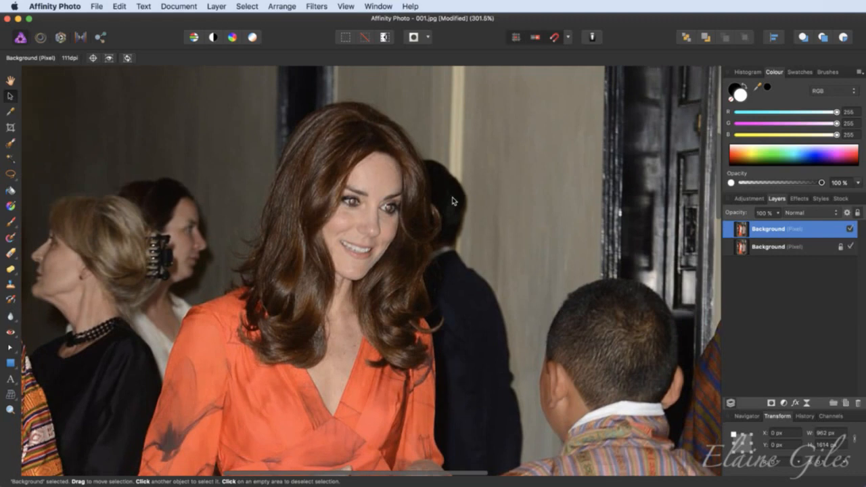
scroll(453, 201, "down", 2)
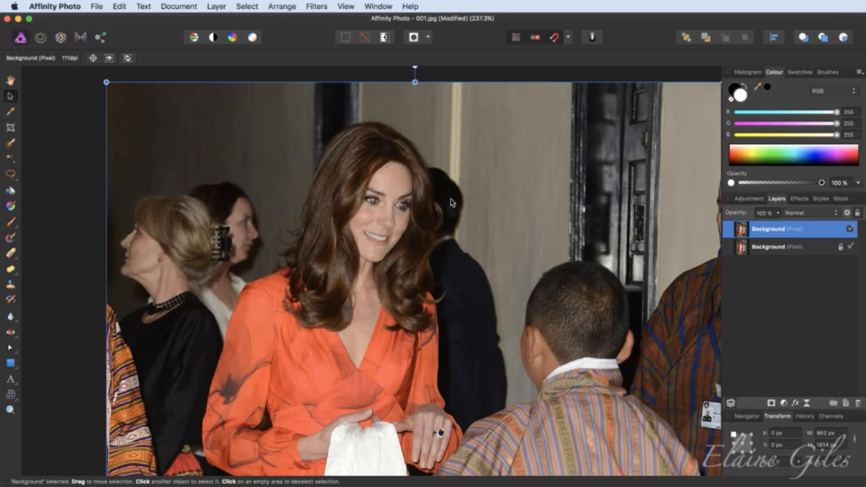
left_click(850, 229)
scroll(653, 214, "up", 3)
scroll(654, 214, "up", 1)
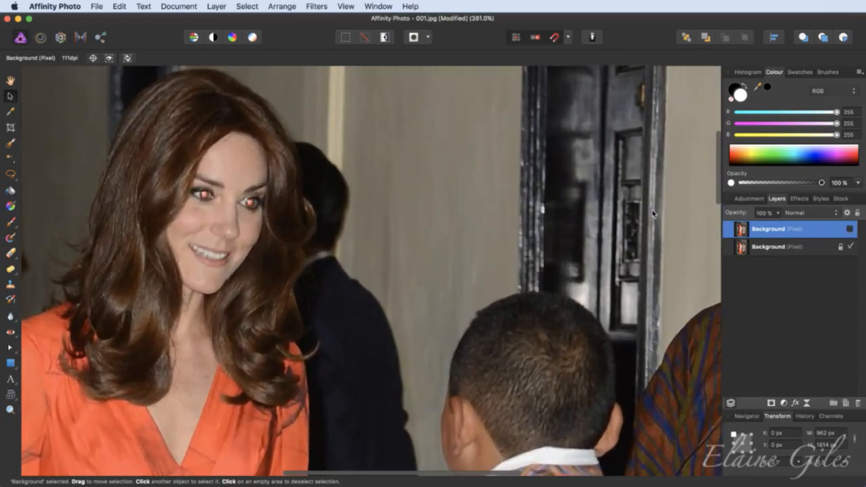
left_click(850, 229)
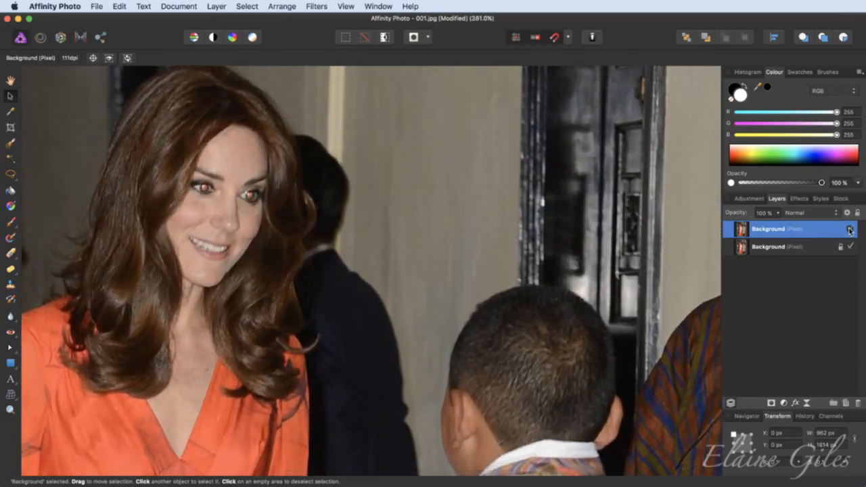
left_click(851, 230)
left_click(850, 229)
Desaturate the coloured catchlights in both of the woman's eyes with a Sponge Brush reduced to about 16 px.
scroll(247, 189, "up", 5)
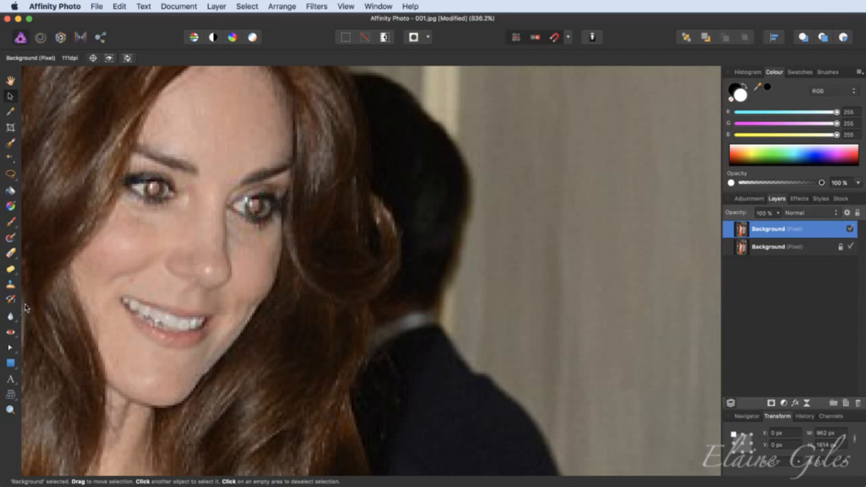
left_click(11, 268)
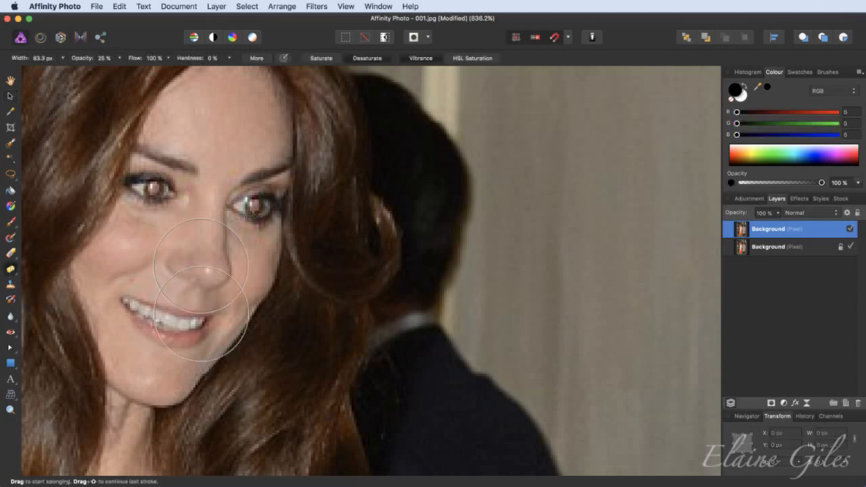
key("bracketleft")
key("bracketleft")
key("bracketleft")
key("bracketleft")
key("bracketleft")
key("bracketleft")
key("bracketleft")
key("bracketleft")
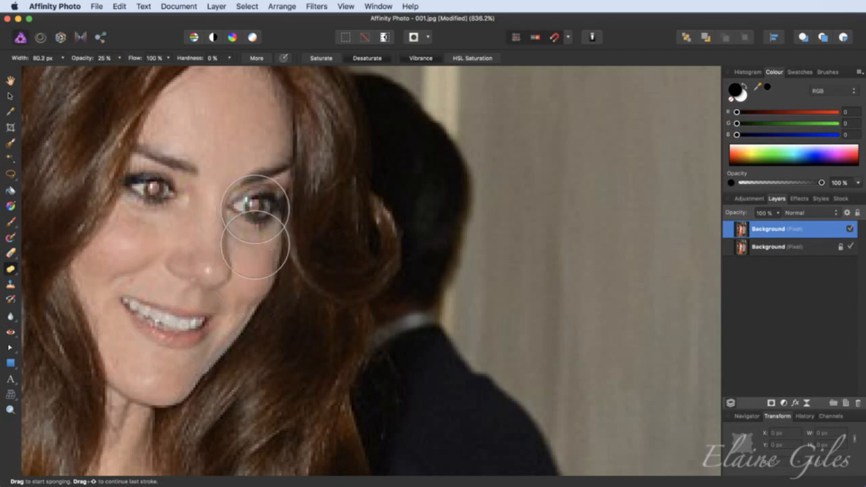
key("bracketleft")
key("bracketleft")
key("bracketleft")
key("bracketleft")
key("bracketleft")
key("bracketleft")
key("bracketleft")
key("bracketleft")
key("bracketleft")
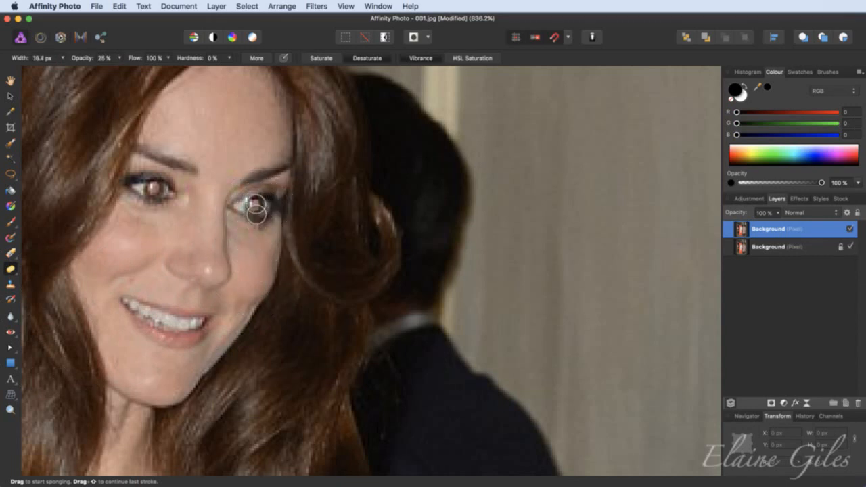
left_click_drag(255, 211, 252, 214)
left_click_drag(148, 193, 176, 209)
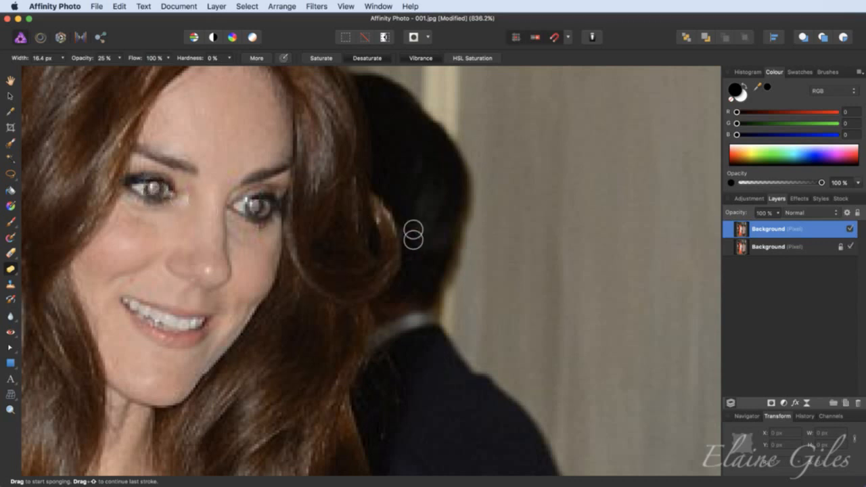
Check the desaturated eyes against the original in the whole photo and close up by toggling the duplicate layer's visibility.
key("super+0")
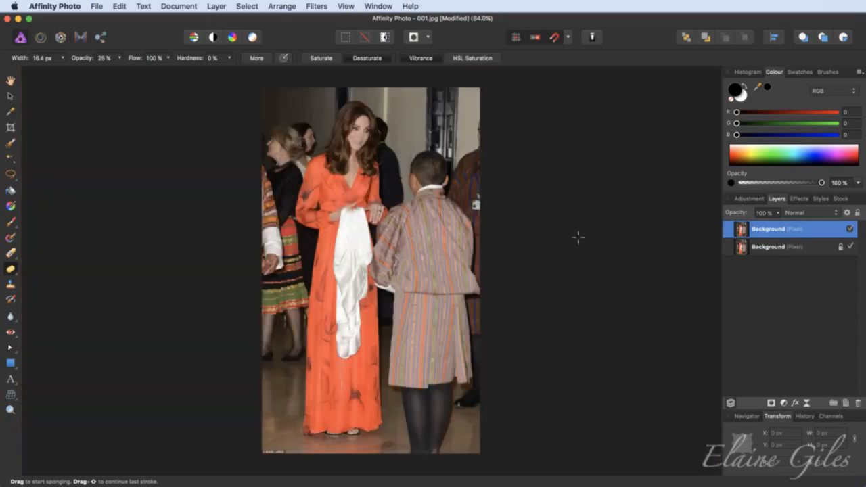
left_click(851, 230)
scroll(385, 120, "up", 2)
scroll(380, 119, "up", 4)
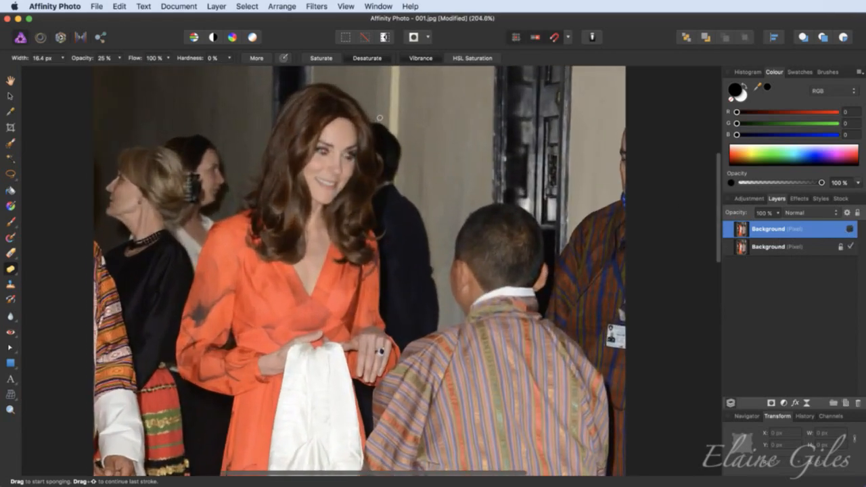
left_click(851, 230)
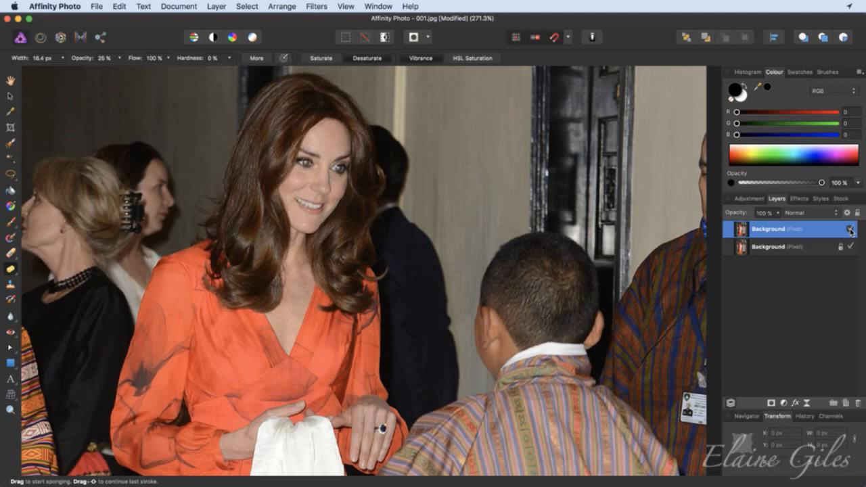
Save the layered photo as a new document named 001 in the Data folder and close it.
key("super+s")
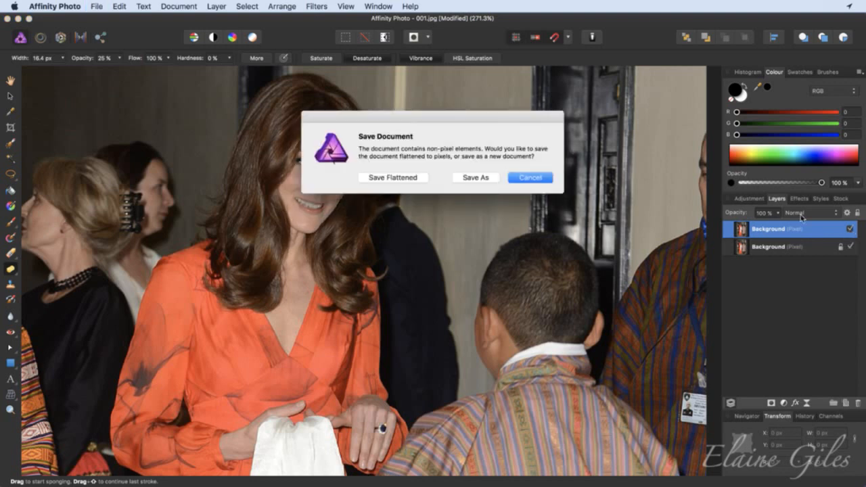
left_click(484, 178)
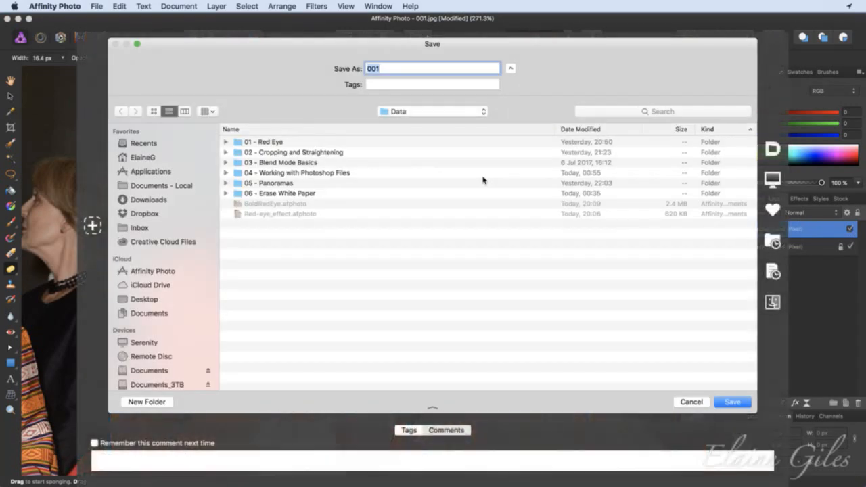
key("Return")
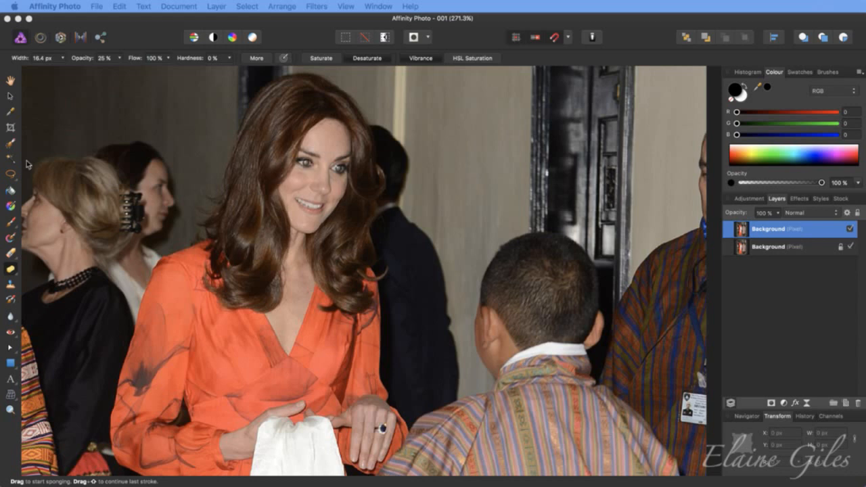
key("super+w")
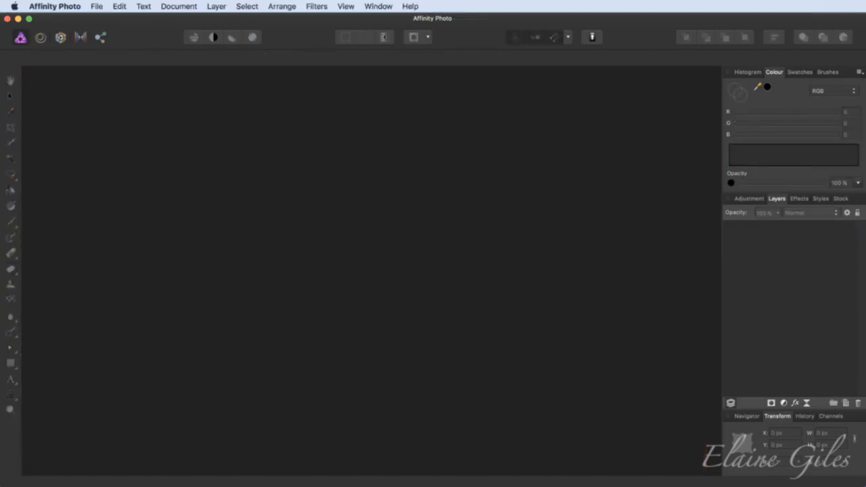
left_click_drag(260, 178, 371, 175)
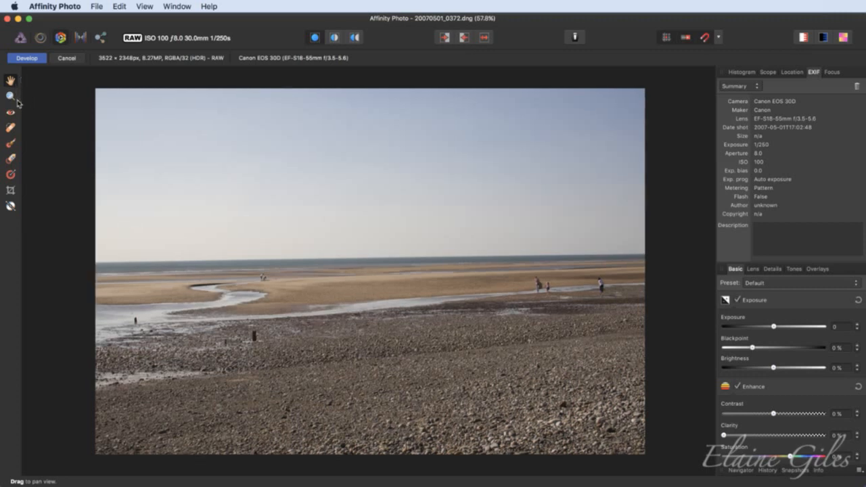
left_click_drag(319, 157, 315, 167)
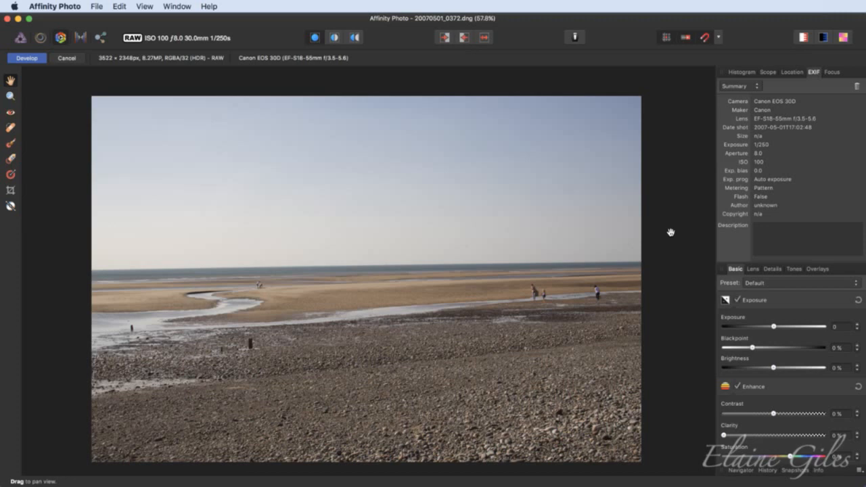
scroll(670, 232, "down", 1)
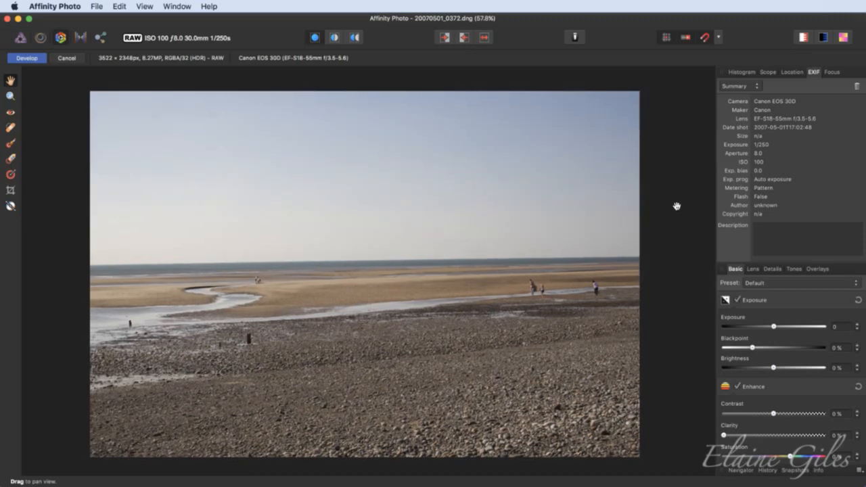
Turn on the clipped highlights and clipped shadows overlays and raise the beach photo's Exposure to 0.563.
left_click_drag(774, 326, 784, 327)
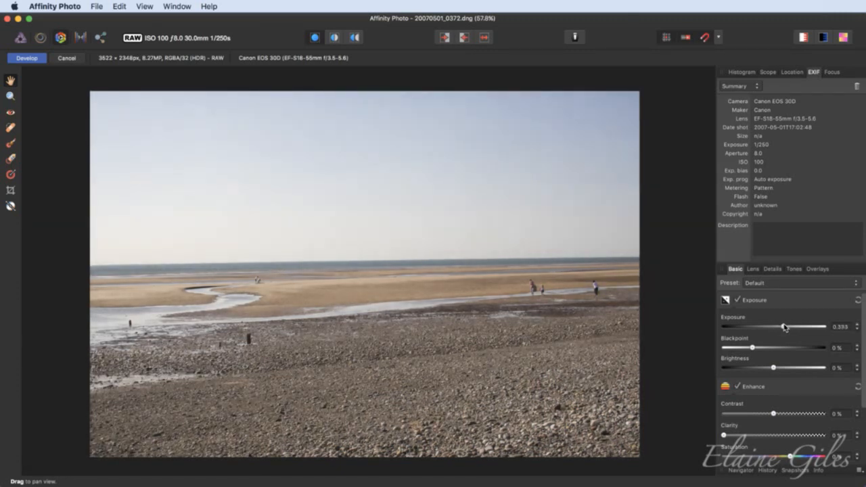
left_click(803, 38)
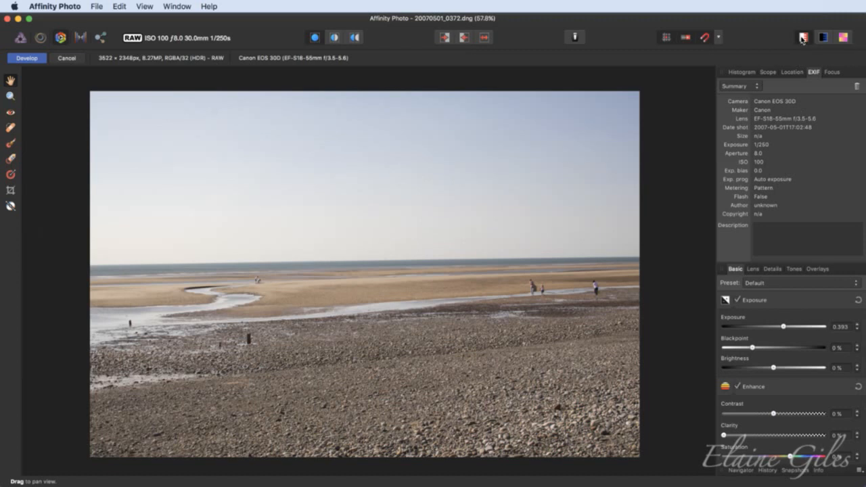
left_click(824, 38)
left_click_drag(784, 327, 818, 327)
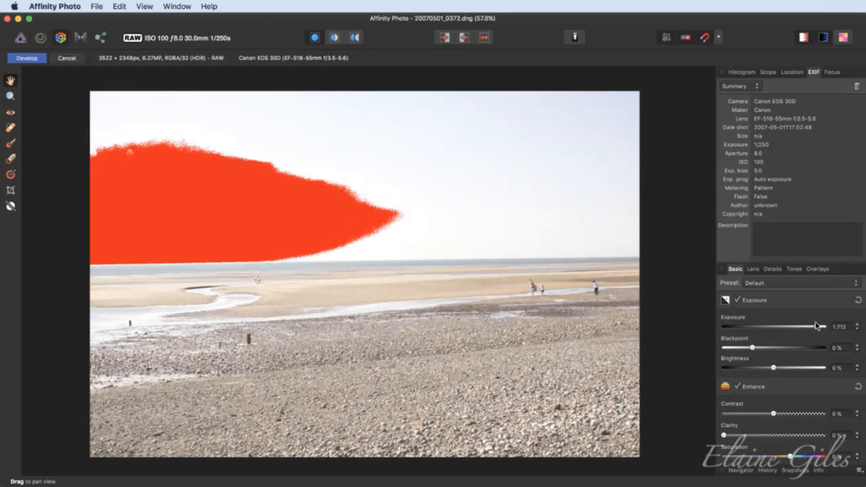
left_click_drag(817, 327, 787, 327)
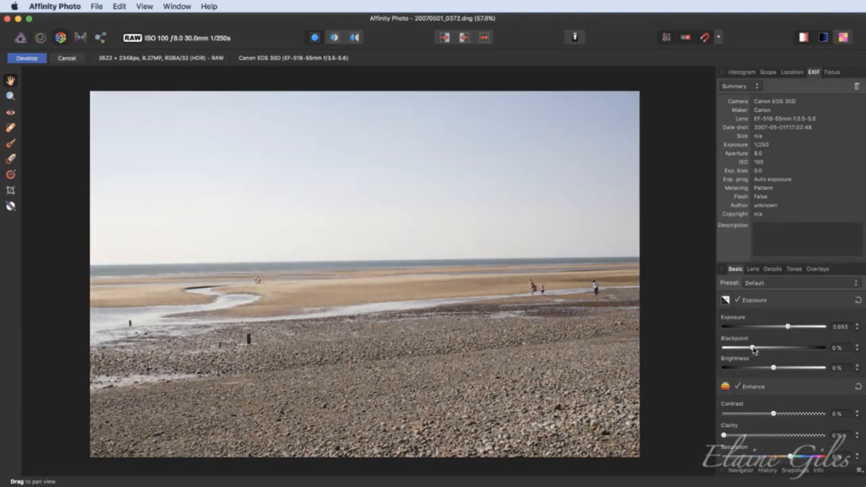
Set the beach photo's Blackpoint to 4 % and its Brightness to 1 %.
left_click_drag(774, 368, 821, 346)
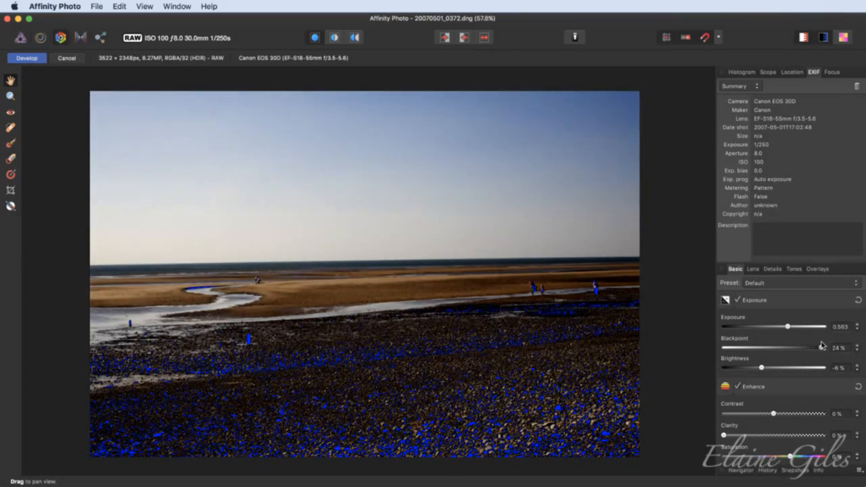
left_click_drag(822, 346, 766, 349)
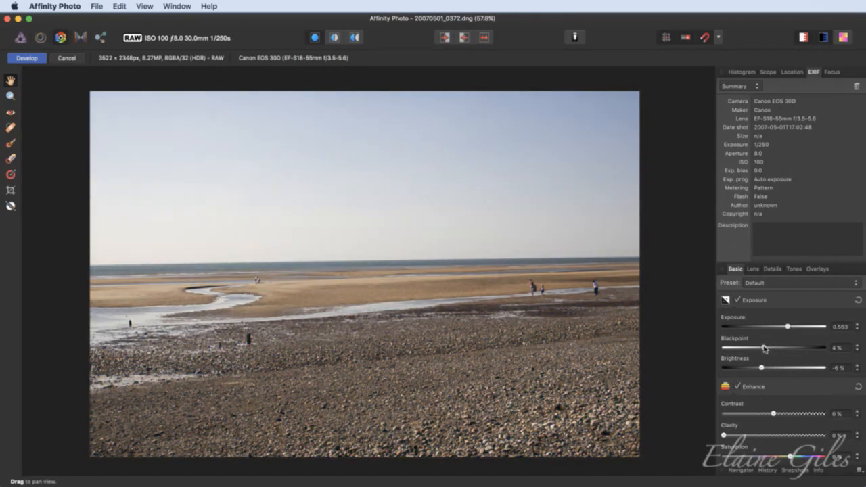
left_click_drag(761, 367, 775, 368)
Enhance the beach photo with Contrast 10 %, Clarity 5 %, Saturation 33 % and Vibrance 16 %.
scroll(776, 368, "down", 3)
left_click_drag(775, 340, 784, 340)
mouse_move(724, 361)
left_mouse_down()
mouse_move(796, 360)
mouse_move(727, 363)
left_mouse_up()
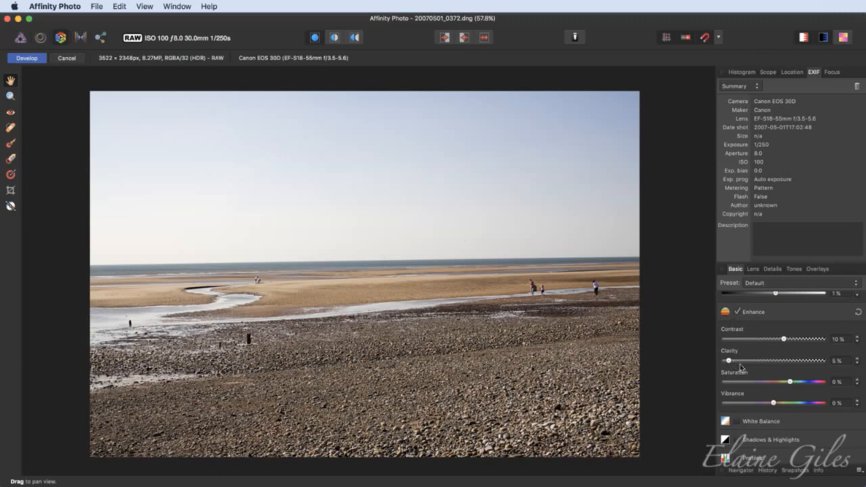
left_click_drag(790, 382, 814, 382)
left_click_drag(774, 405, 791, 403)
scroll(769, 425, "down", 1)
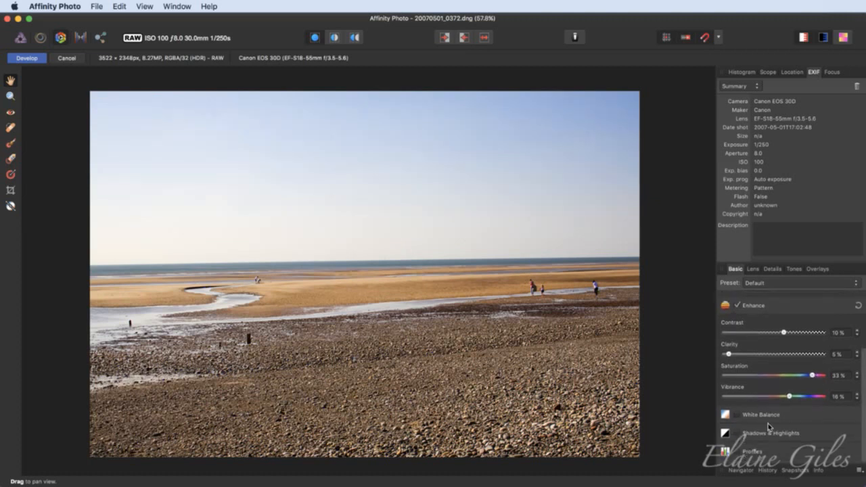
scroll(762, 406, "up", 4)
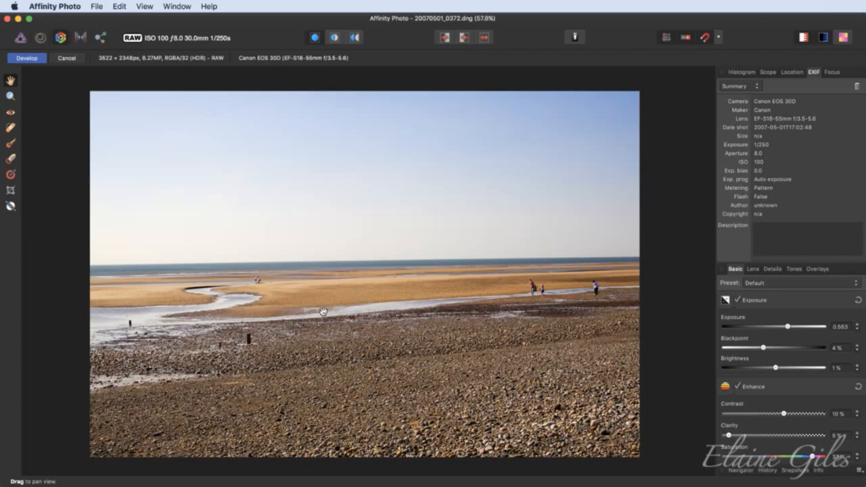
Try to straighten the beach photo with the Crop tool's Straighten option by tracing a line along the sea horizon.
left_click(10, 192)
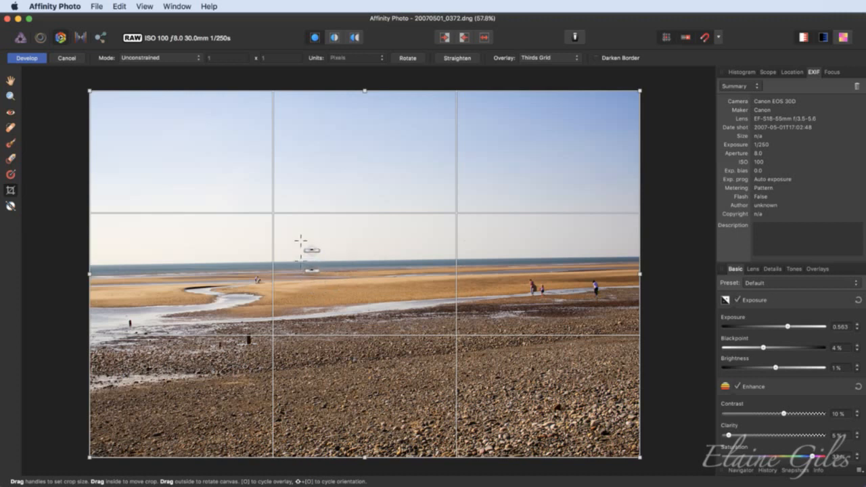
left_click(464, 59)
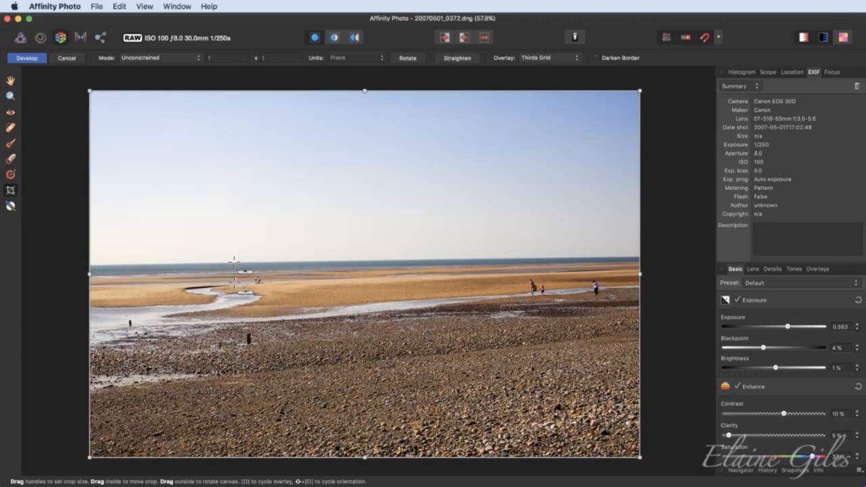
scroll(236, 265, "up", 5)
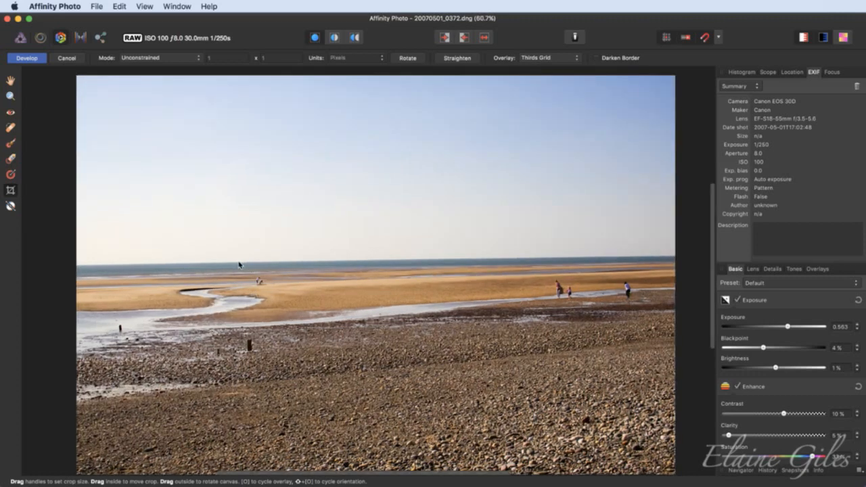
scroll(238, 264, "up", 4)
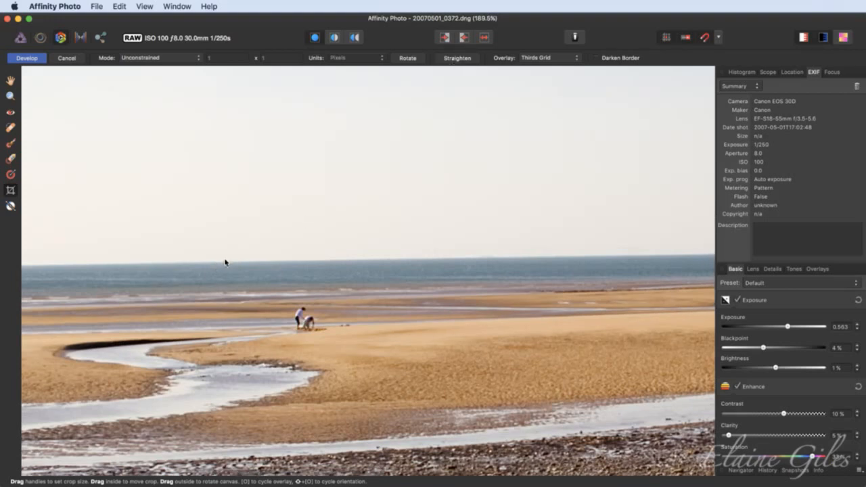
left_click_drag(224, 262, 566, 258)
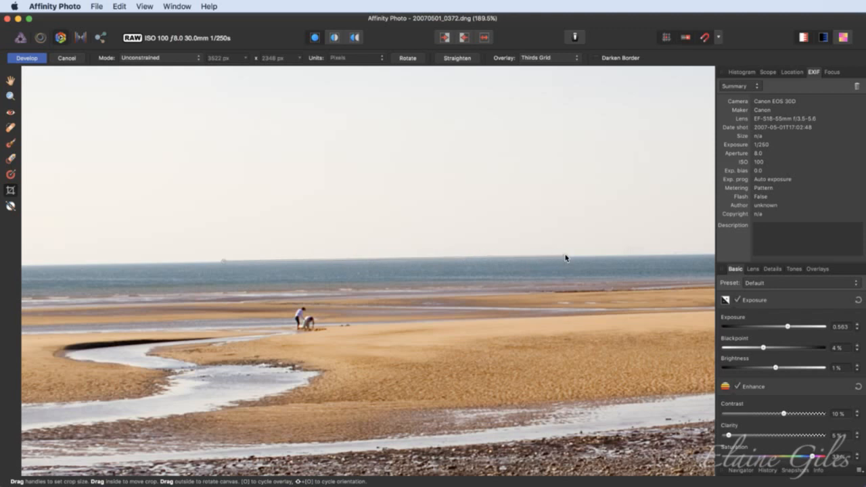
left_click_drag(566, 258, 565, 263)
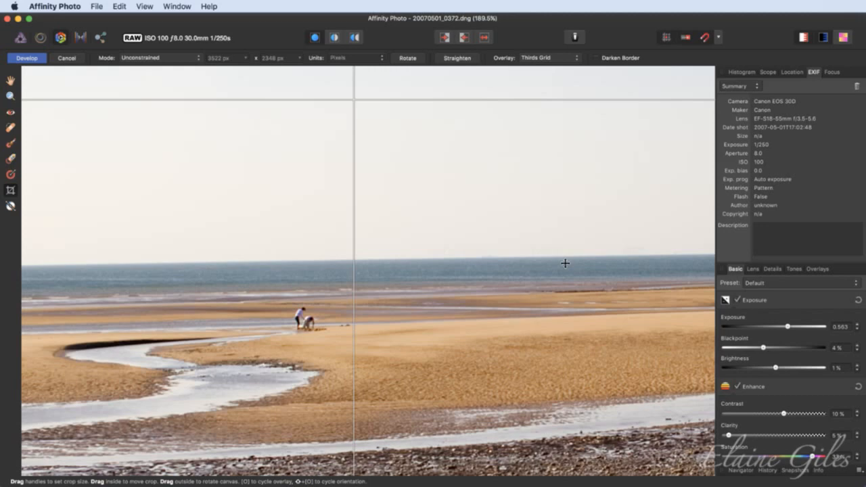
key("super+0")
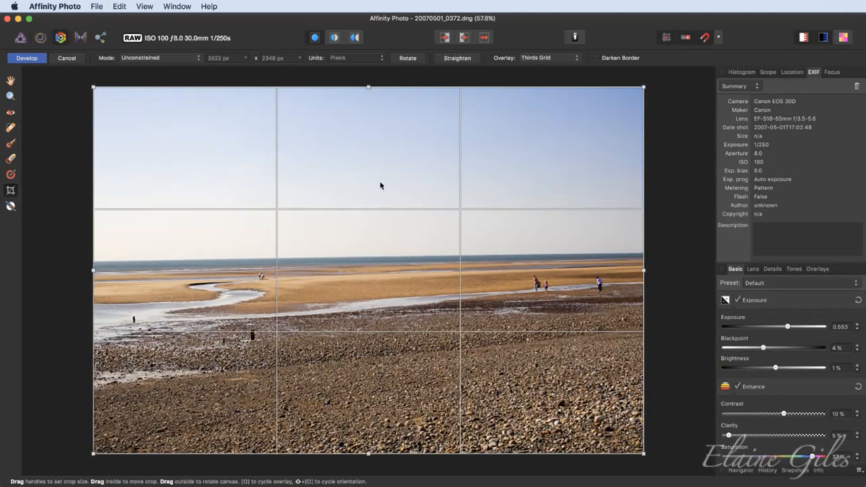
left_click(459, 58)
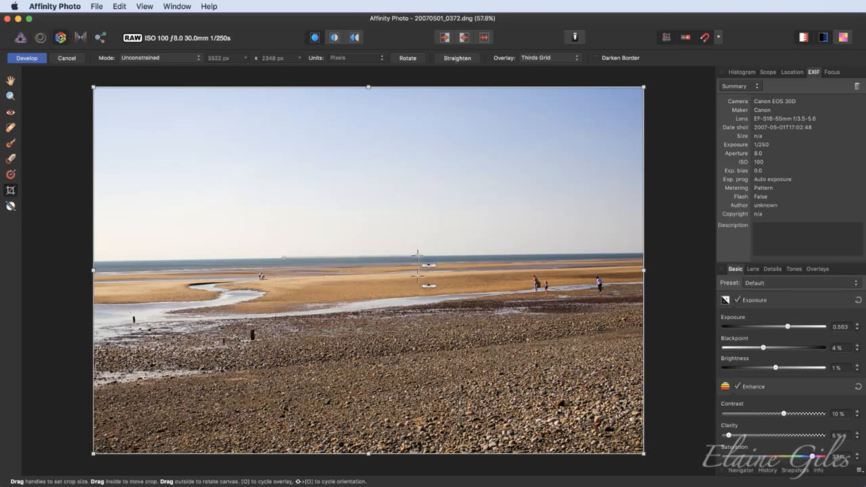
left_click_drag(418, 256, 416, 261)
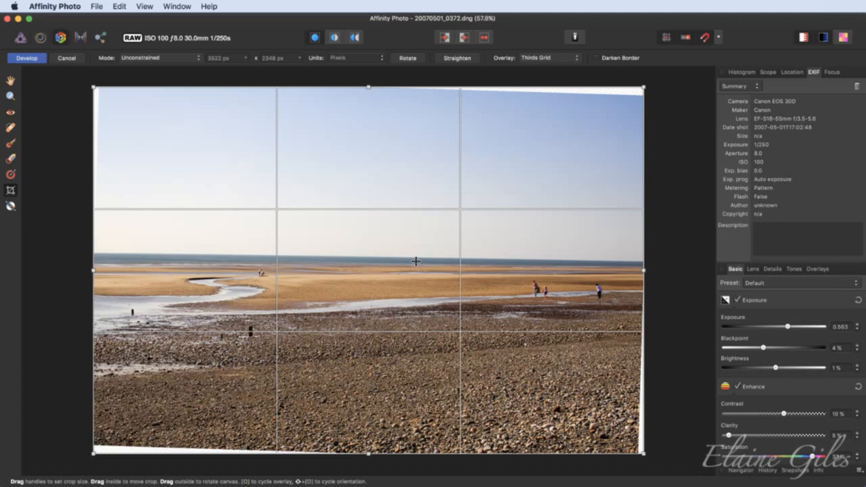
key("super+z")
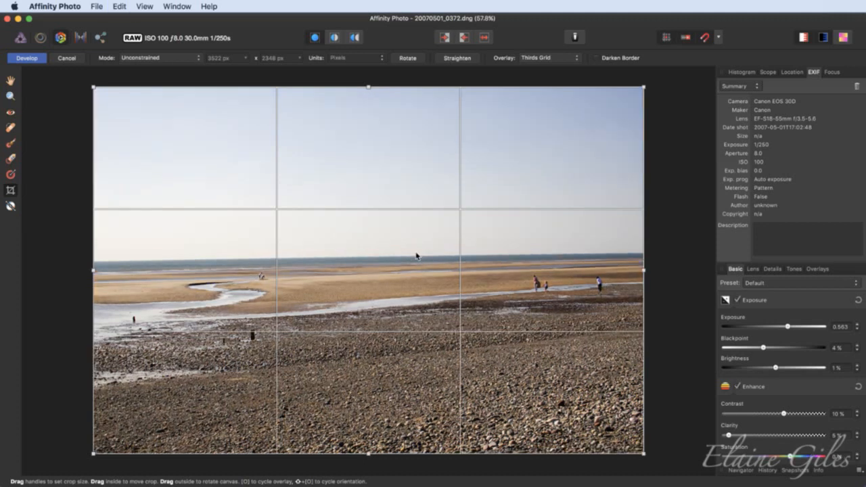
Straighten the beach photo along the sea horizon and crop away its blank edges to 3398 × 2174 px.
left_click(453, 59)
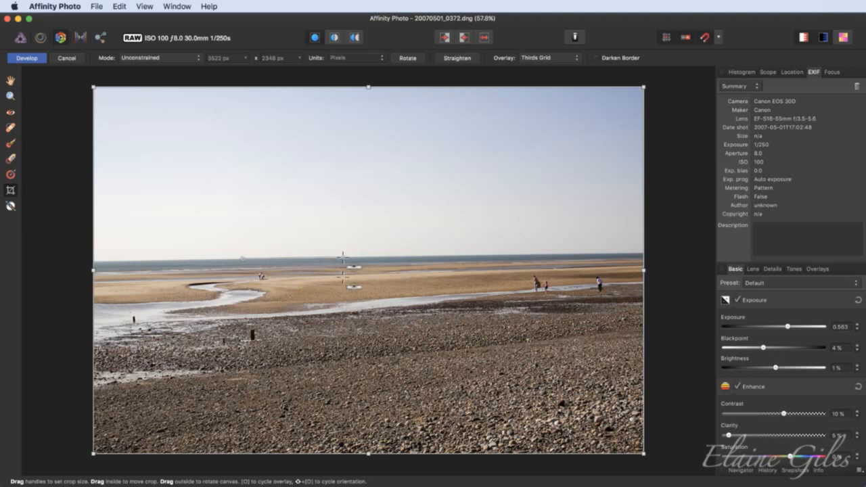
left_click_drag(343, 259, 343, 265)
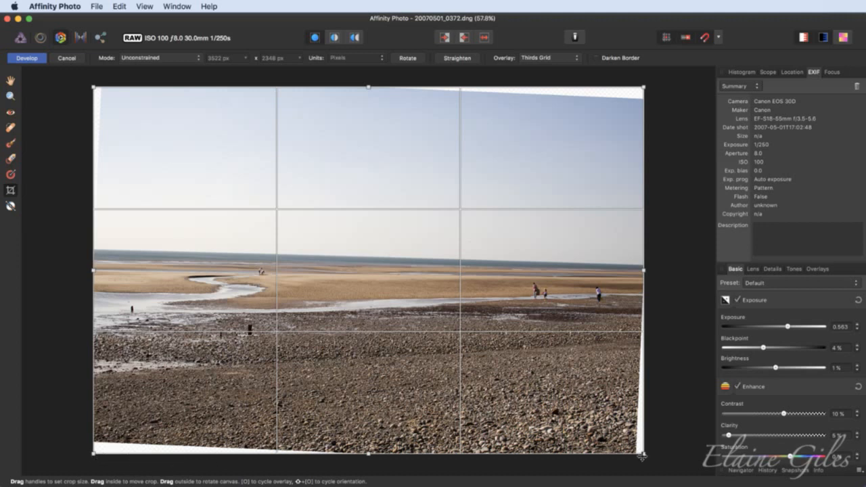
left_click_drag(644, 271, 635, 271)
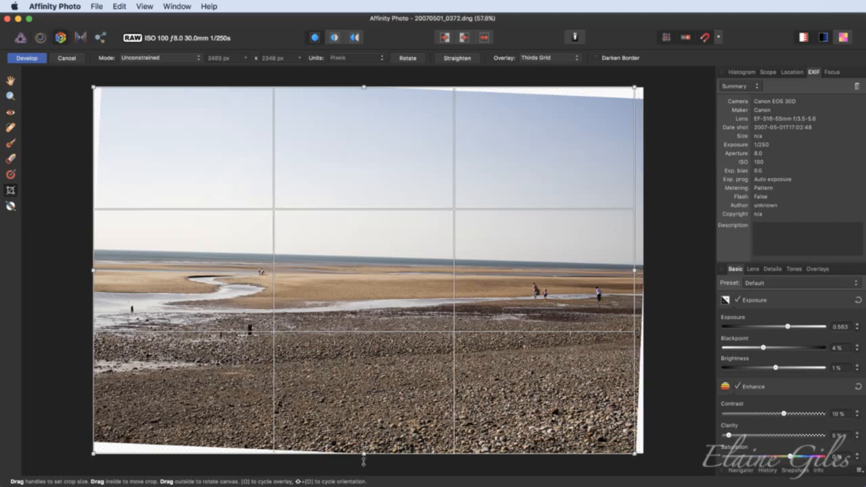
left_click_drag(364, 460, 364, 448)
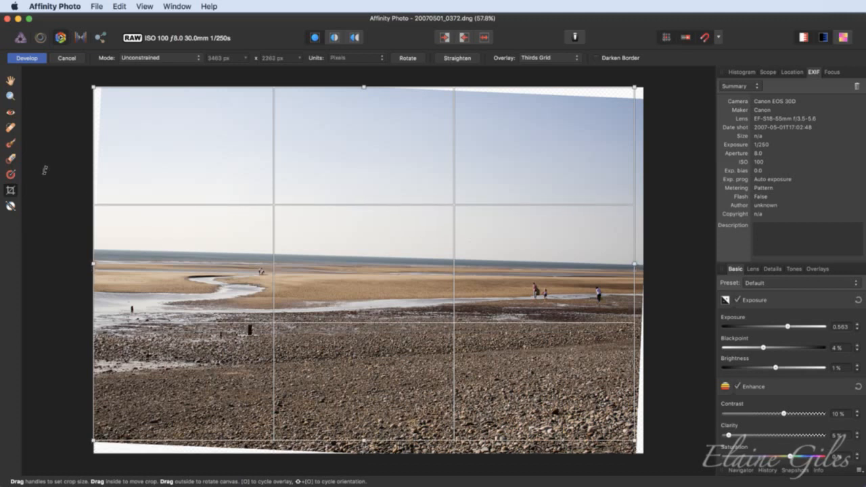
left_click_drag(94, 264, 103, 266)
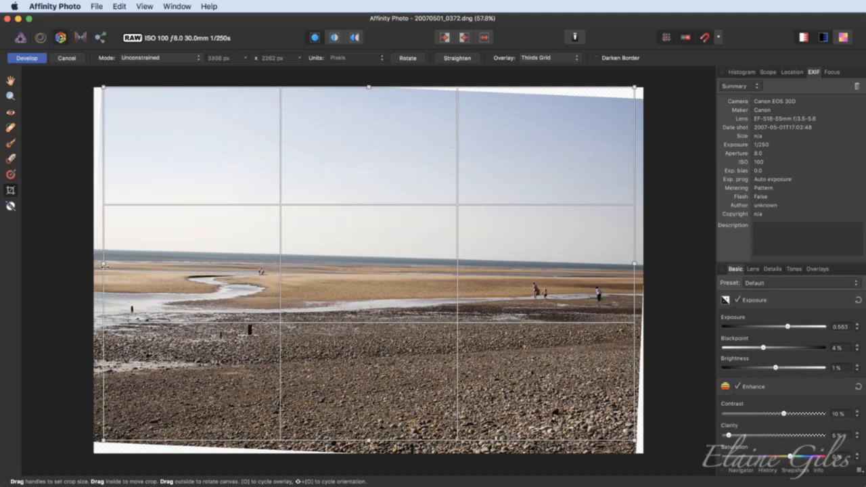
left_click_drag(368, 95, 367, 106)
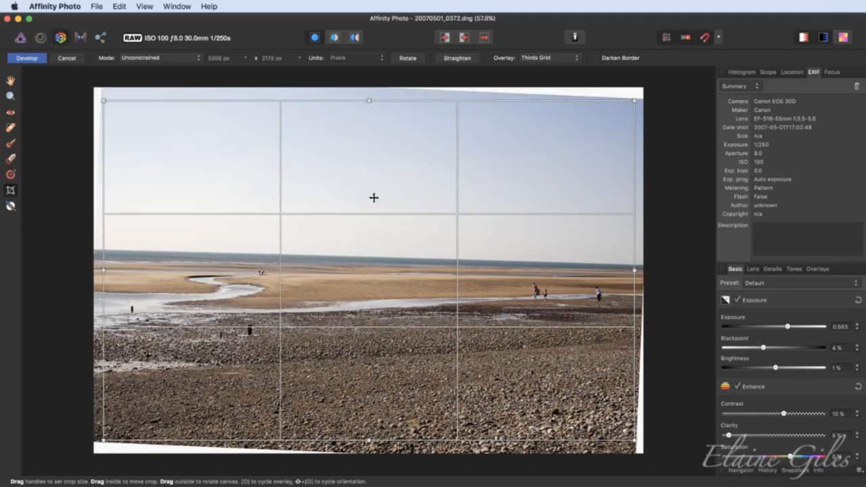
key("Return")
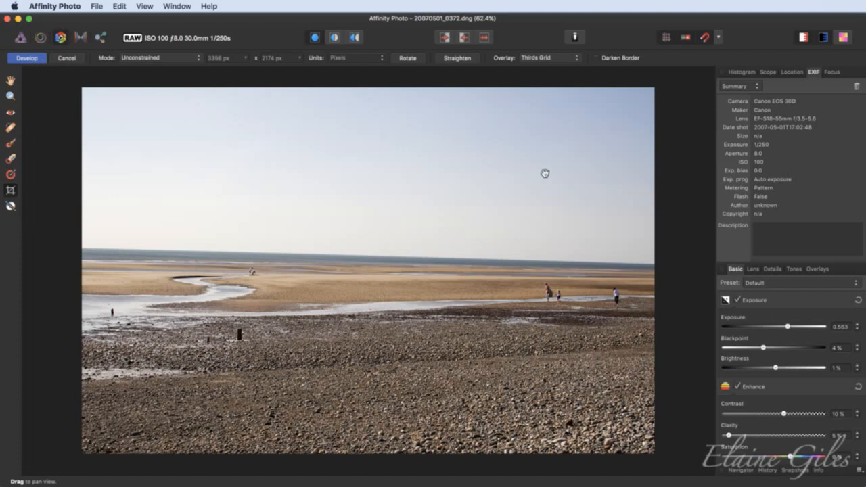
Develop the beach photo and save it as 20070501_0372 in the Completed folder, closing the document.
left_click(26, 58)
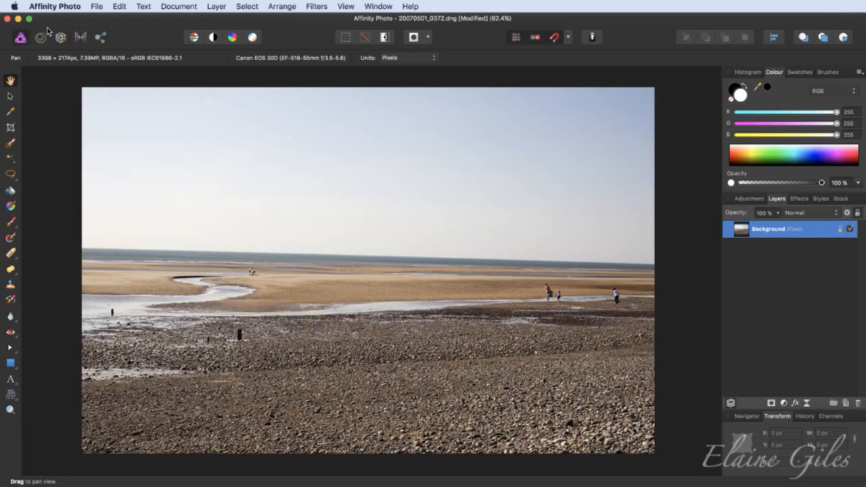
left_click(96, 6)
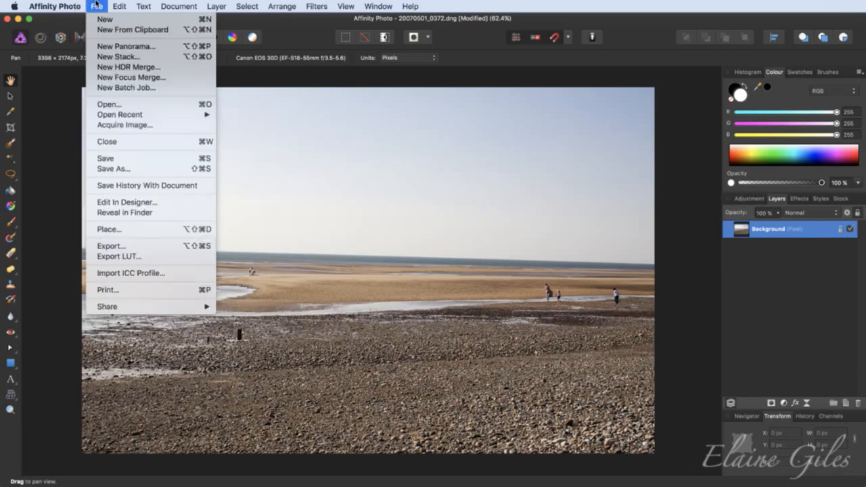
left_click(117, 168)
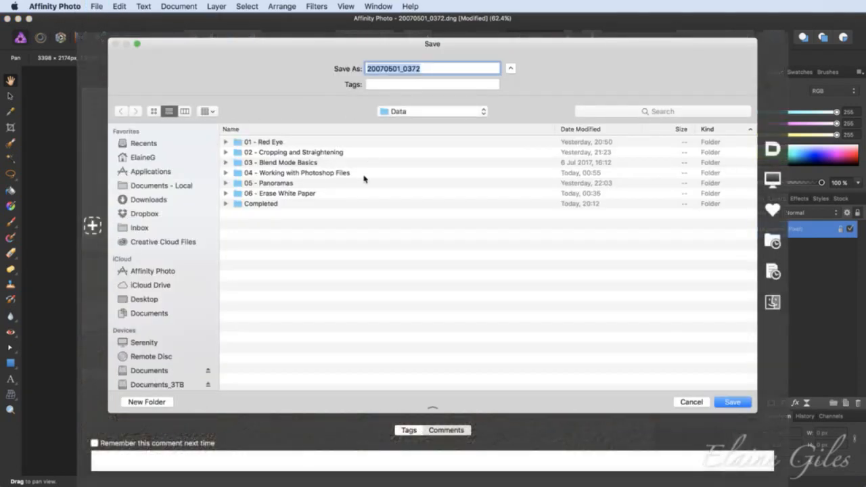
double_click(256, 203)
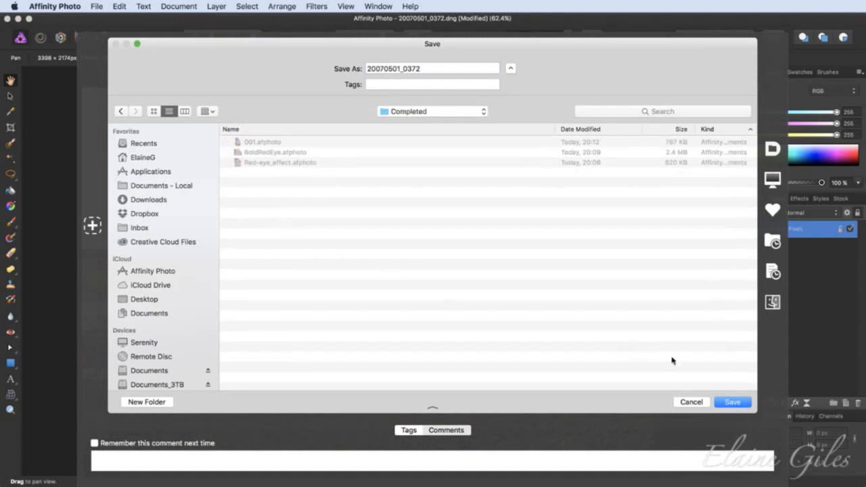
left_click(733, 402)
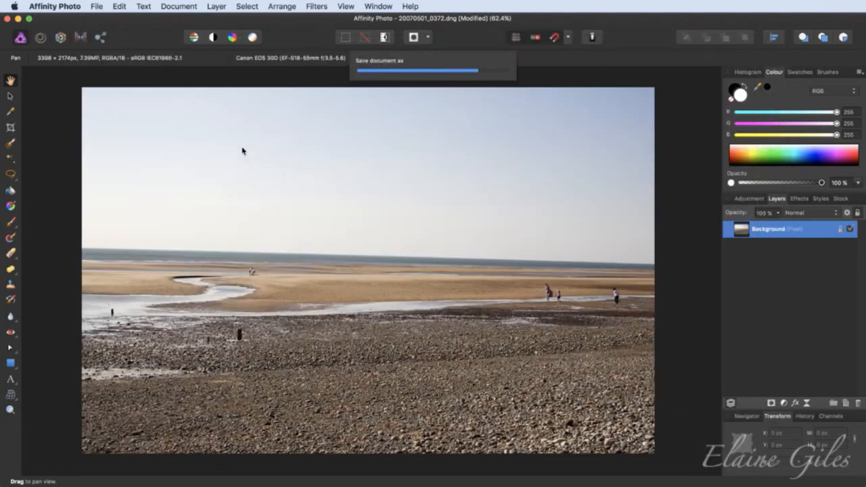
key("super+w")
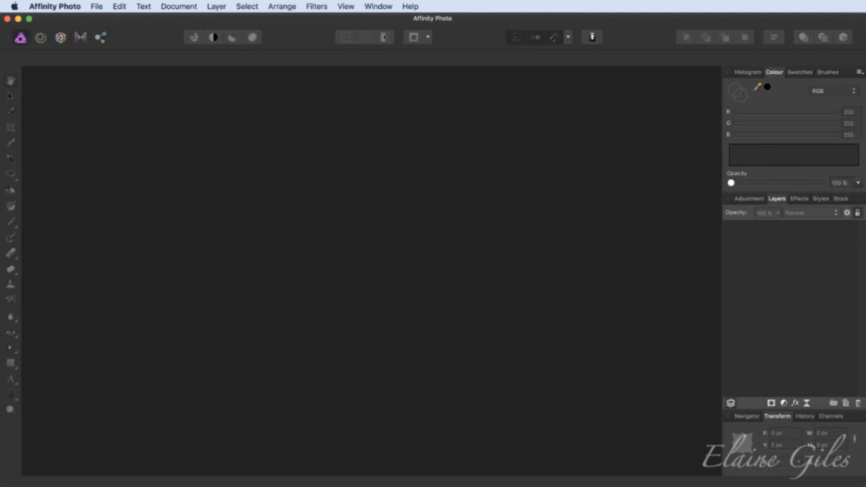
Open Racing Car.jpg, duplicate its Background layer and activate the Crop tool.
left_click_drag(112, 203, 154, 207)
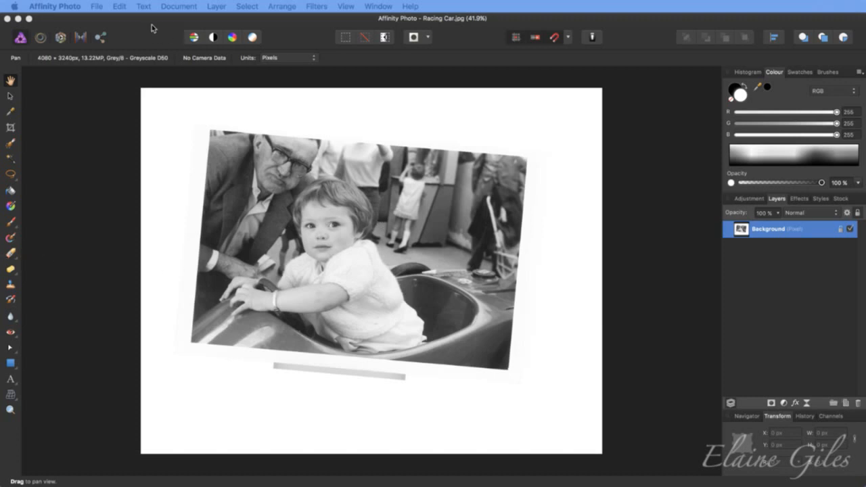
key("super+j")
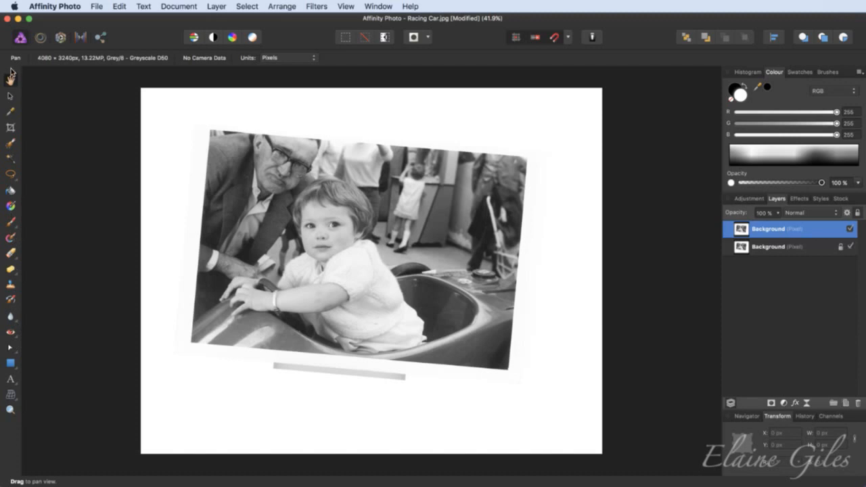
left_click(10, 130)
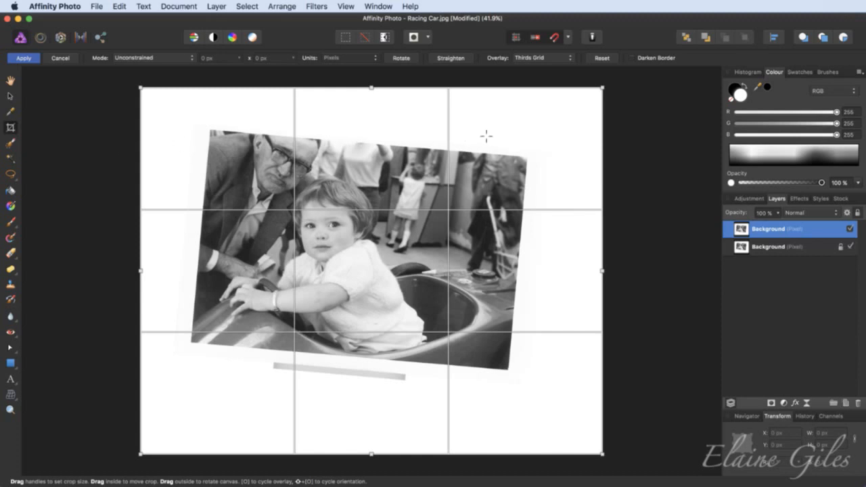
Preview the Golden Spiral and Diagonals crop overlays on the racing car photo and return to Thirds Grid.
left_click(569, 60)
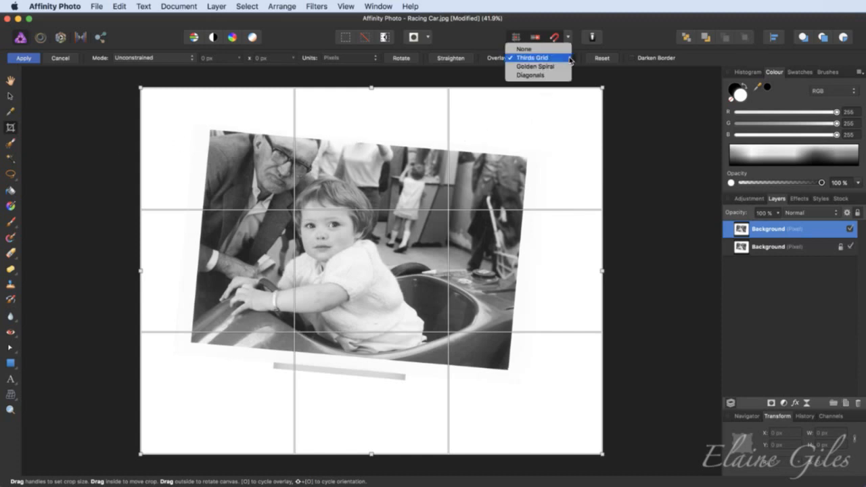
left_click(566, 65)
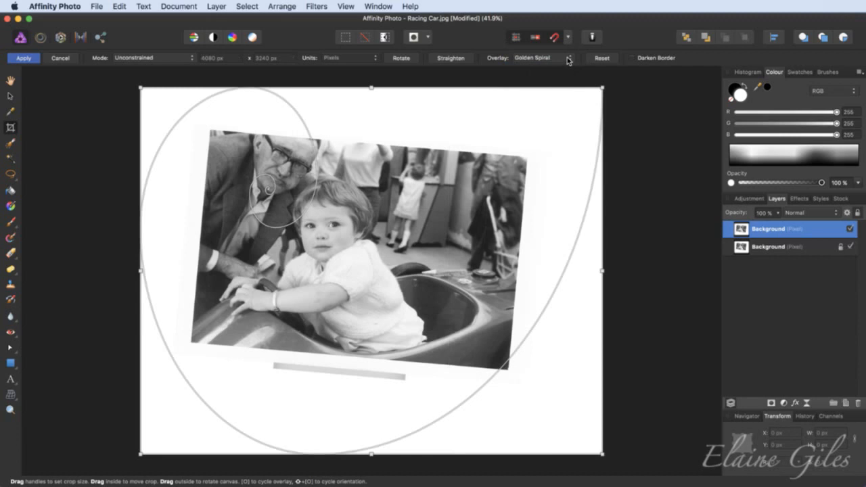
left_click(570, 59)
left_click(563, 69)
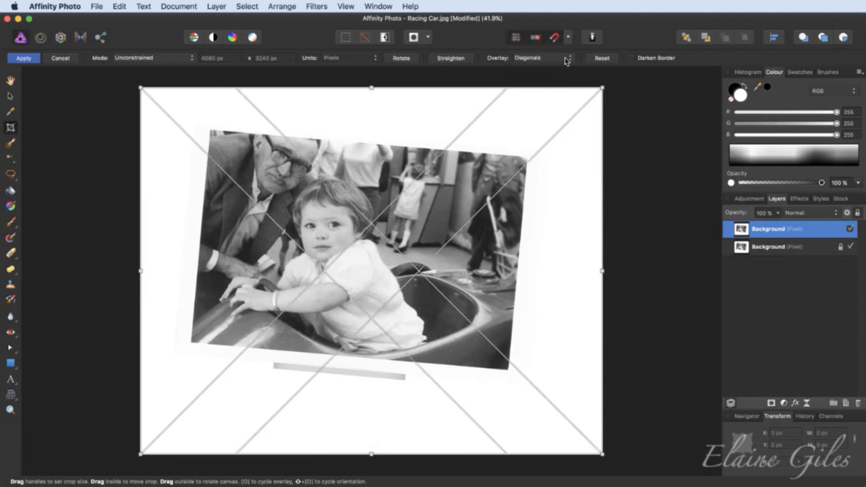
left_click(568, 60)
left_click(559, 42)
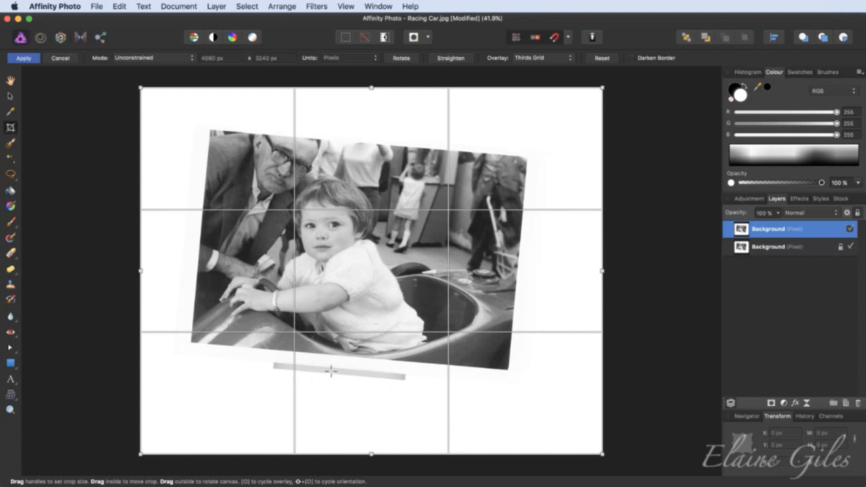
Straighten the racing car photo along the picture's lower edge and crop away the white surround to 2793 × 1874 px.
left_click(451, 60)
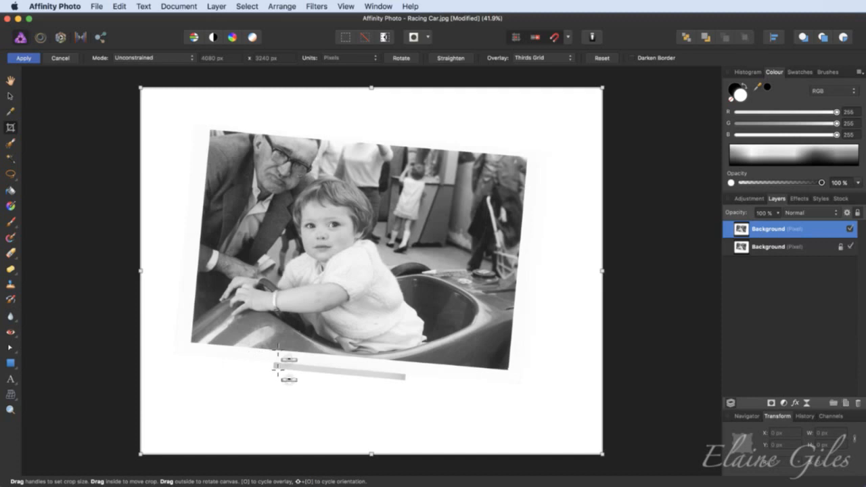
left_click_drag(278, 351, 461, 367)
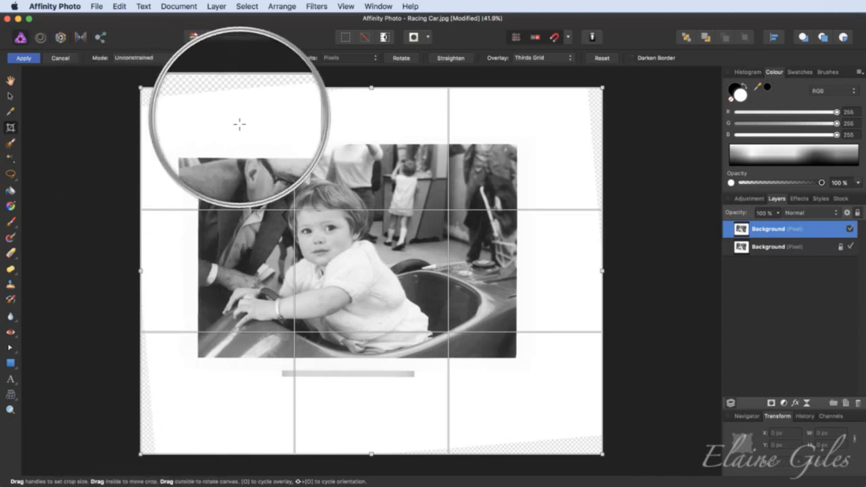
left_click_drag(577, 140, 579, 161)
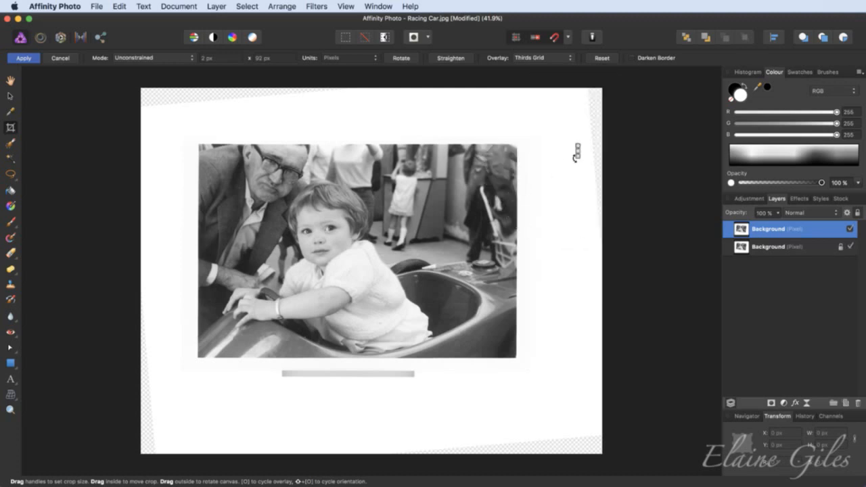
left_click_drag(578, 161, 583, 187)
left_click_drag(516, 191, 246, 183)
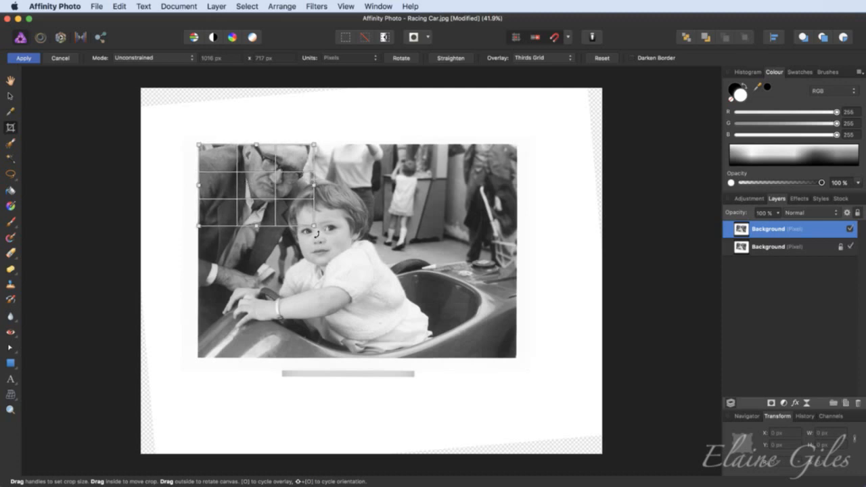
left_click_drag(313, 226, 515, 362)
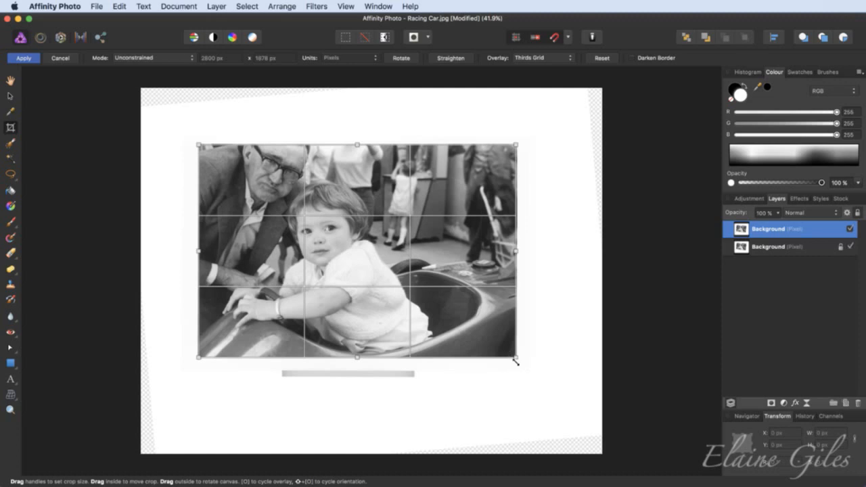
left_click_drag(515, 360, 521, 364)
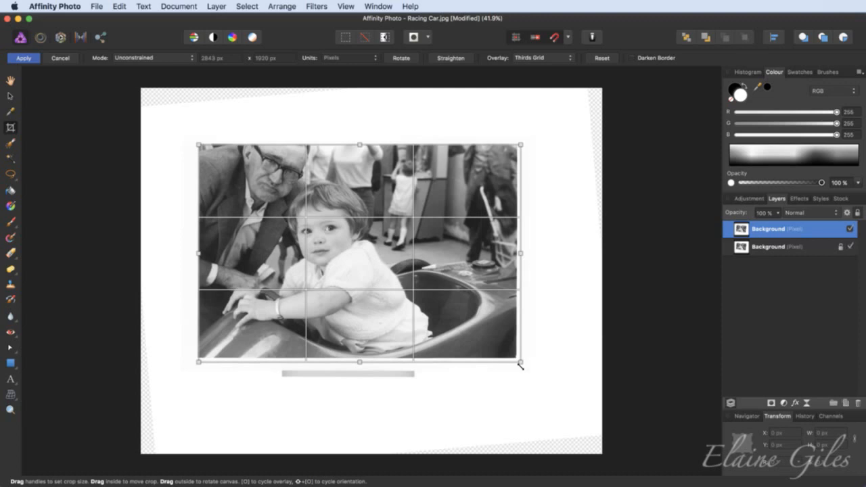
left_click_drag(520, 364, 515, 361)
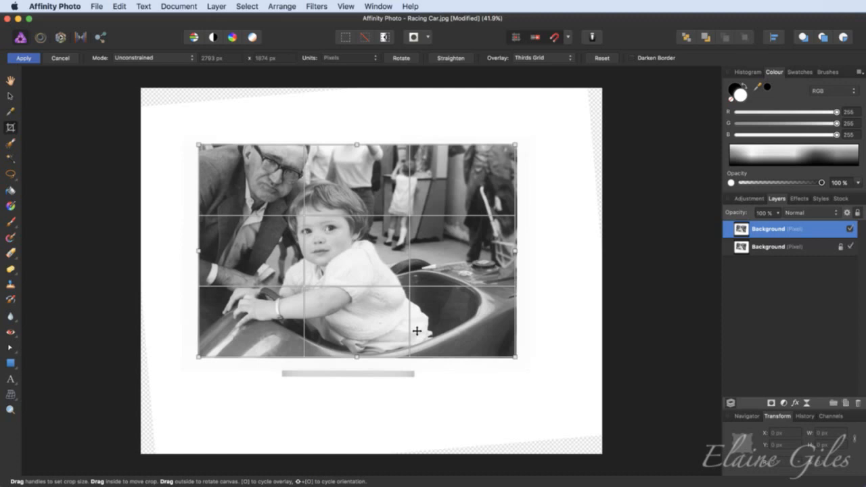
left_click(23, 59)
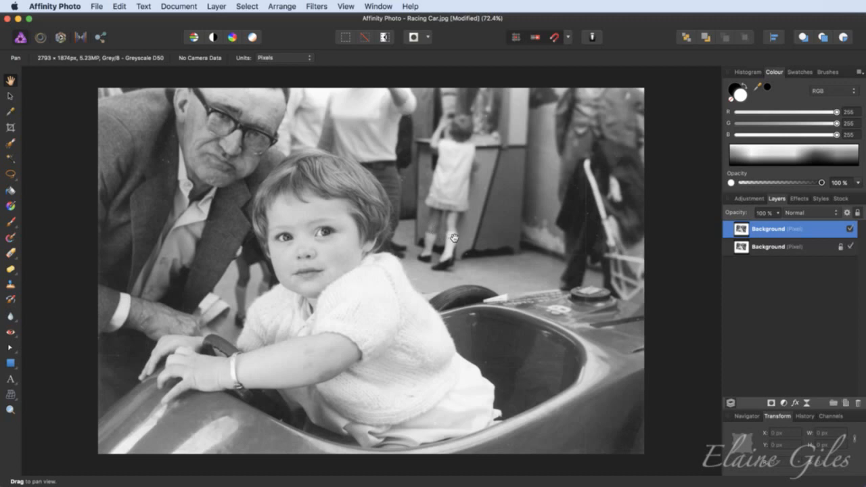
Add a Levels adjustment to the racing car photo with Black Level 12 % and White Level 95 %.
left_click(754, 201)
left_click(751, 214)
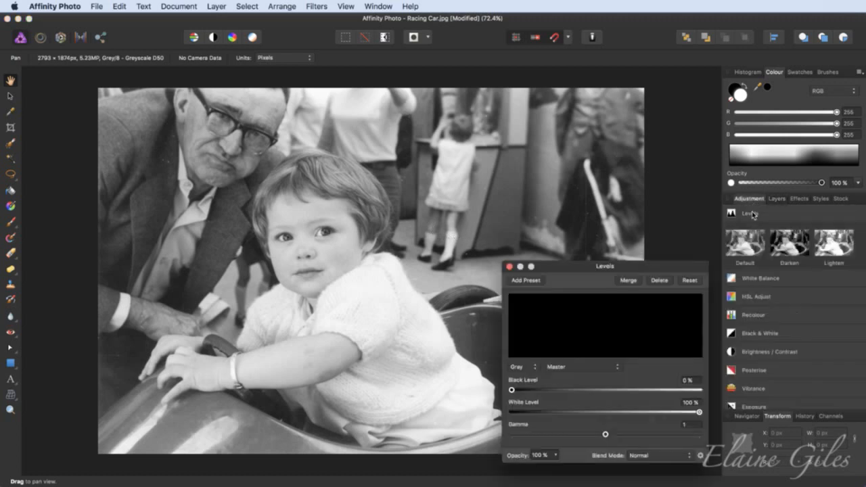
left_click_drag(512, 390, 534, 390)
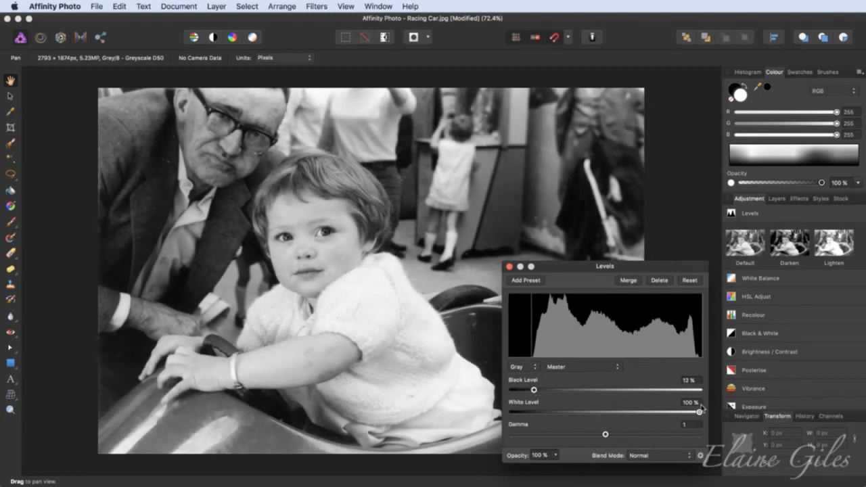
left_click_drag(699, 414, 690, 414)
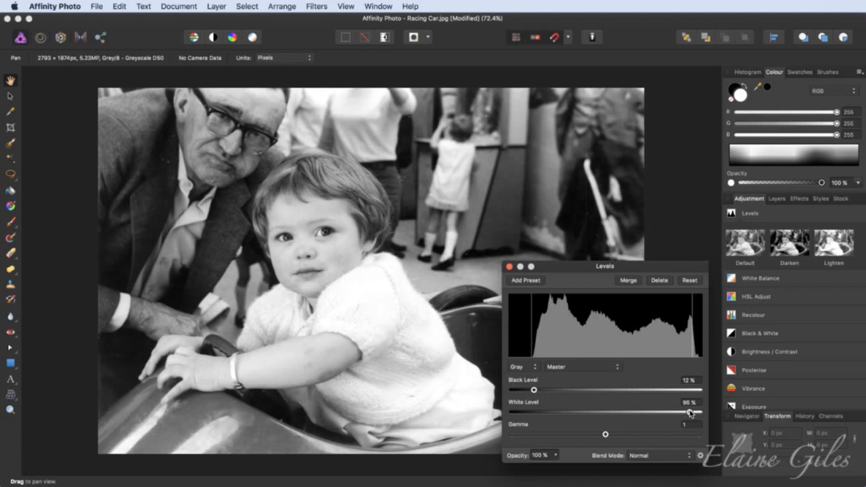
left_click(509, 267)
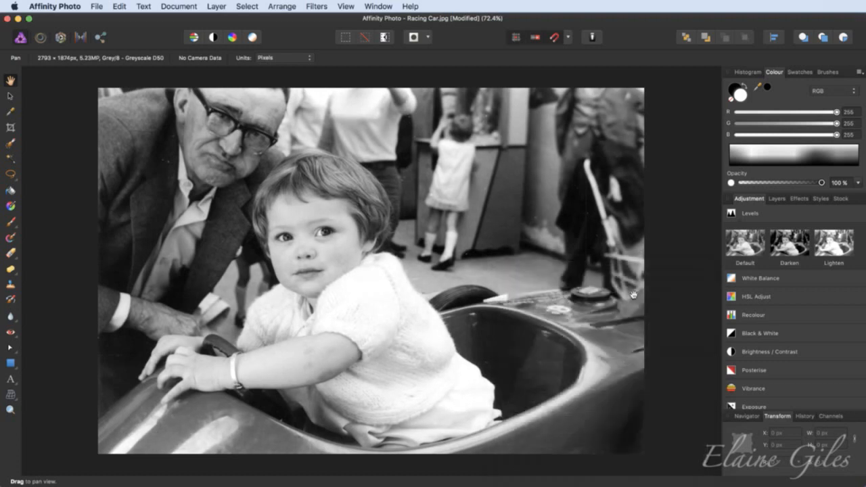
Compare the racing car photo with and without the Levels adjustment, leaving the adjustment switched on.
left_click(778, 200)
left_click(851, 229)
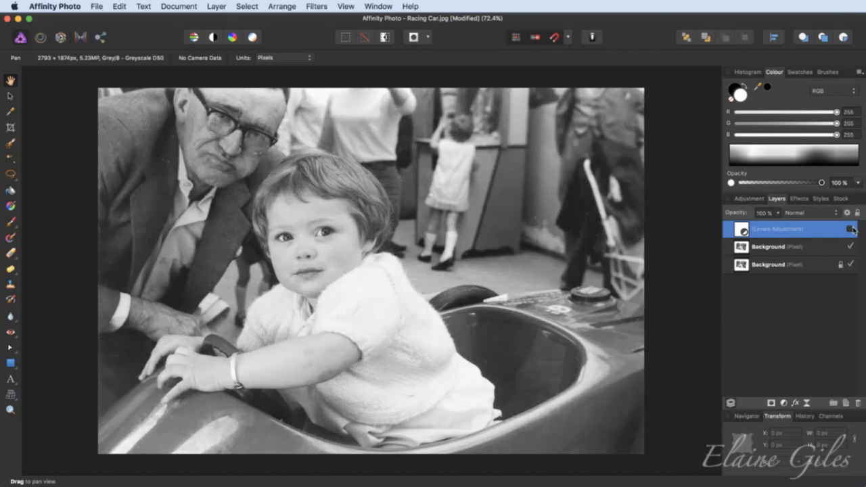
left_click(851, 230)
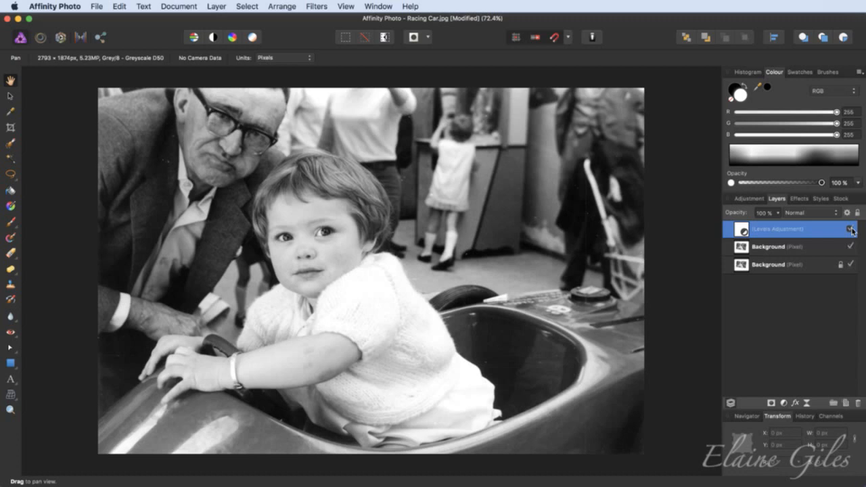
Save the layered racing car photo as a new document named Racing Car in the Completed folder and close it.
key("super+s")
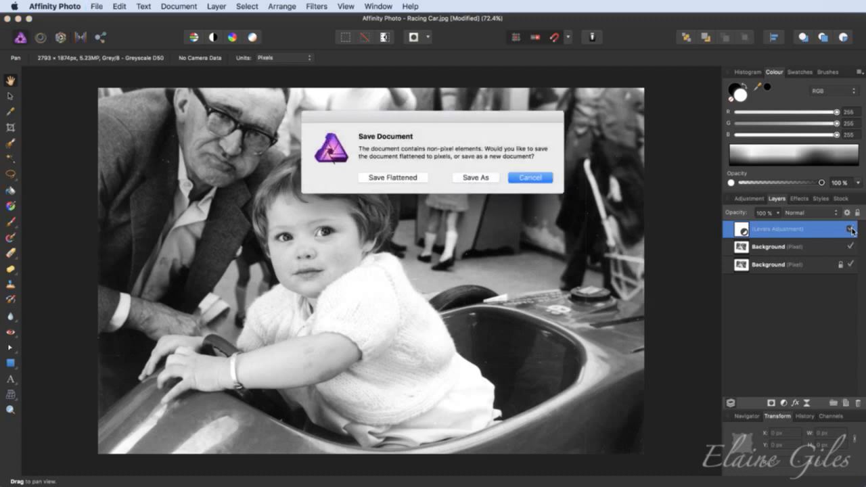
left_click(476, 177)
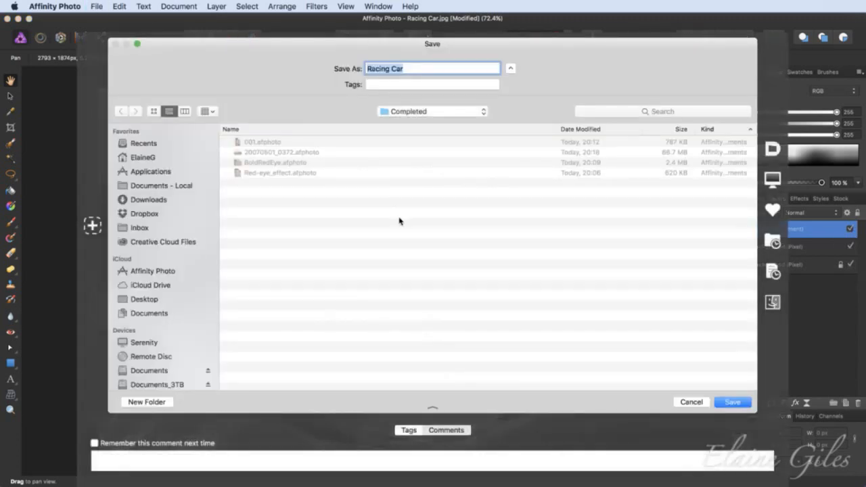
left_click(735, 402)
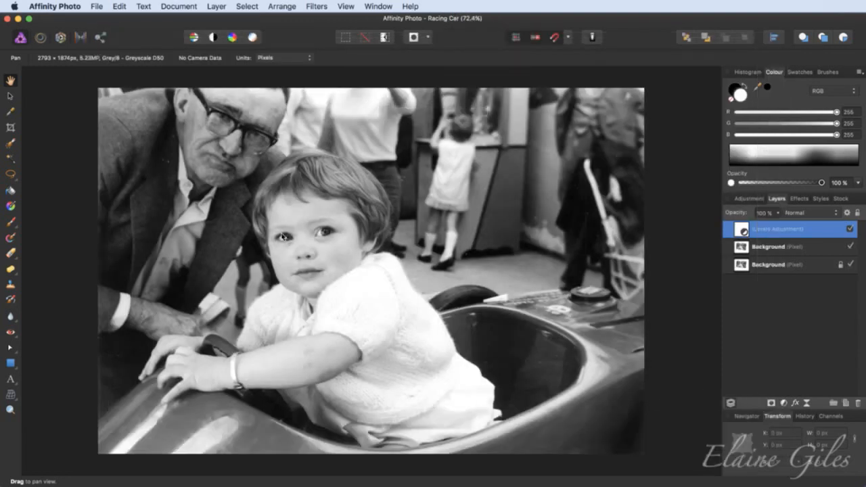
key("super+w")
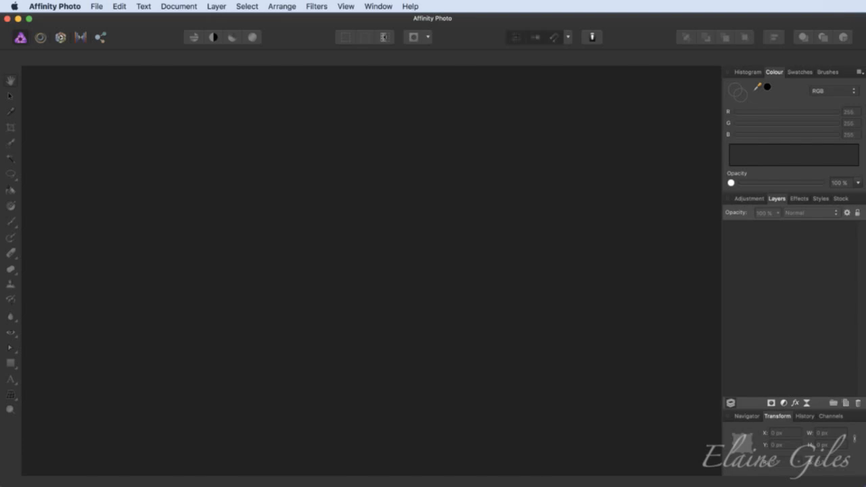
Open The_Leaning_Tower_of_Pisa_SB.jpg, duplicate its Background layer and activate the Crop tool.
key("super+q")
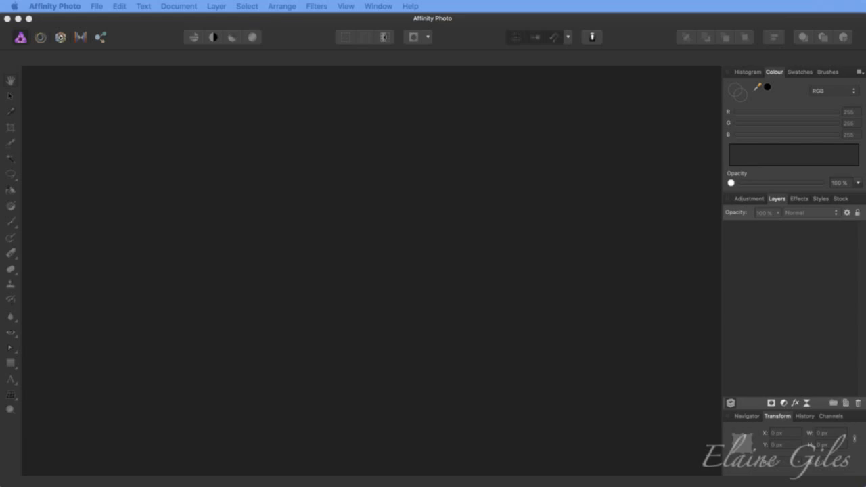
left_click_drag(0, 224, 321, 282)
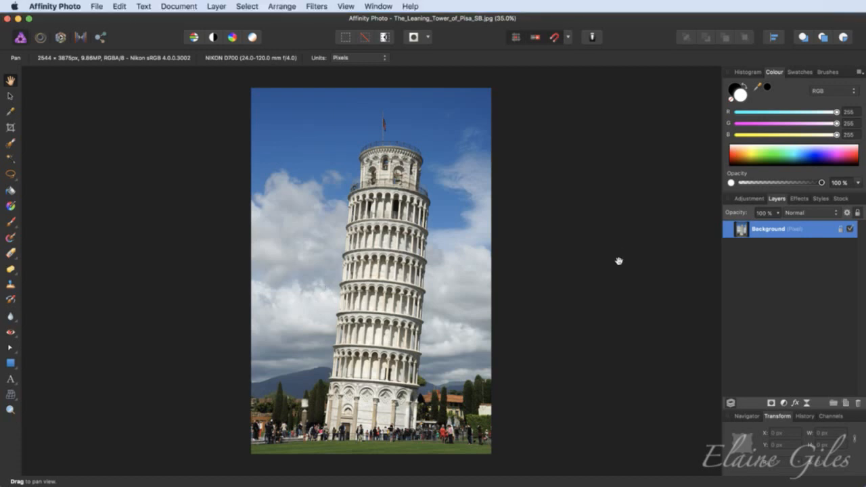
key("super+j")
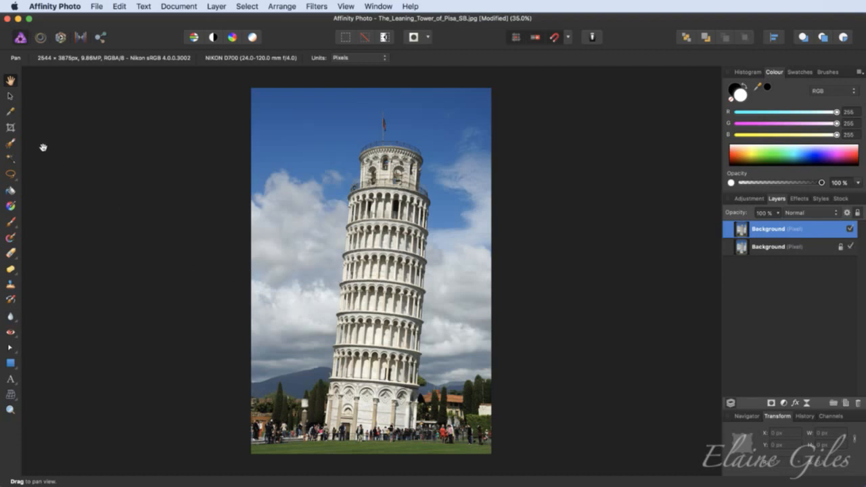
left_click(10, 127)
left_click(451, 57)
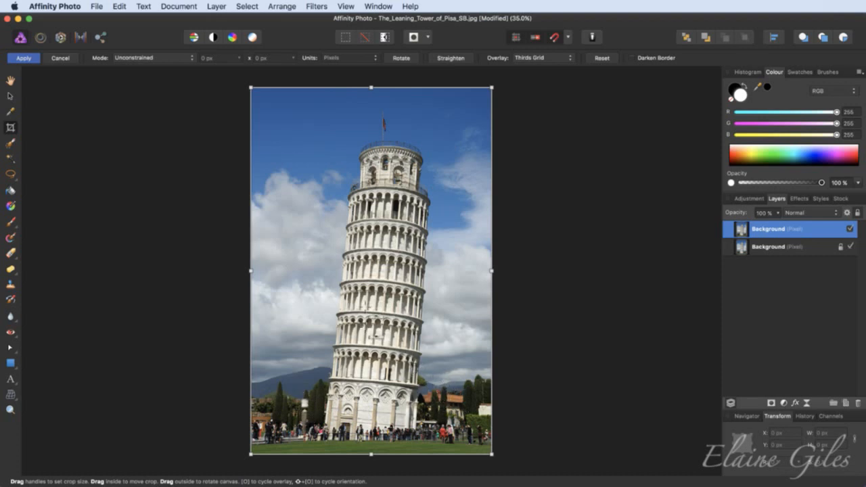
left_click(352, 323)
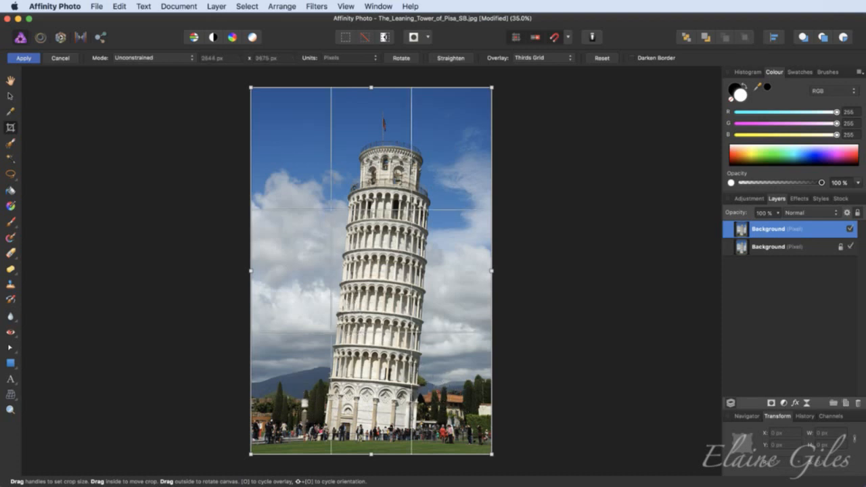
scroll(350, 223, "down", 1)
scroll(350, 223, "up", 10)
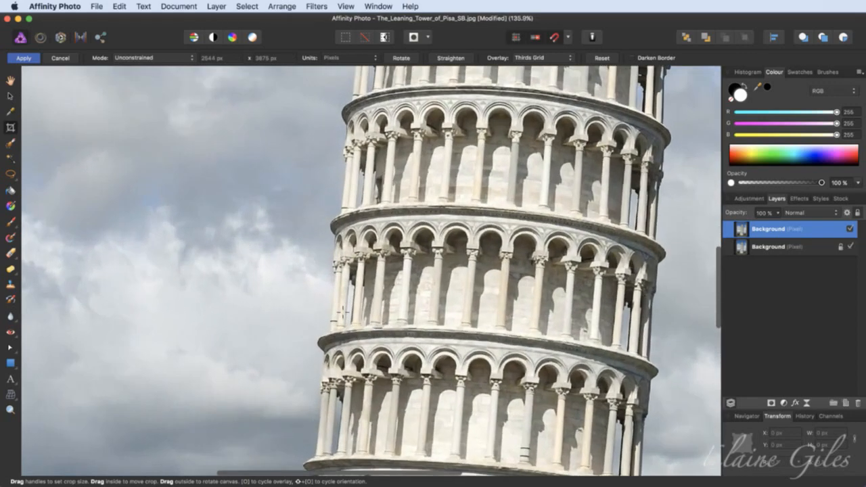
left_click_drag(331, 323, 336, 282)
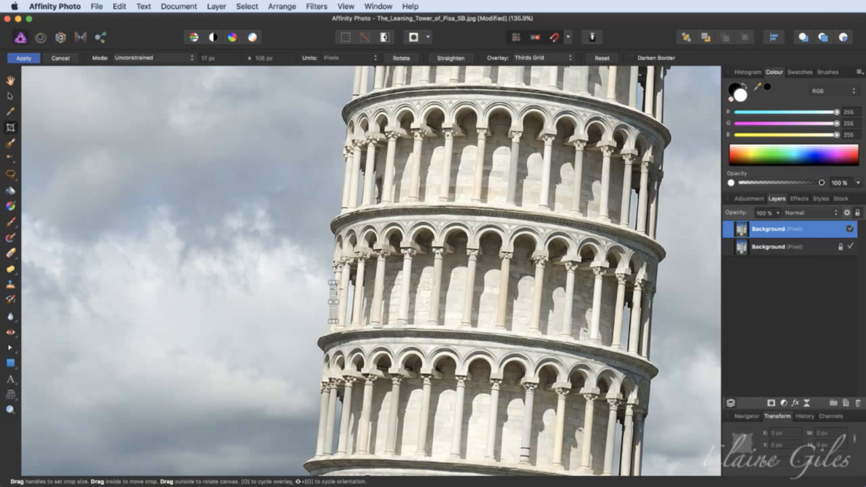
left_click(373, 324)
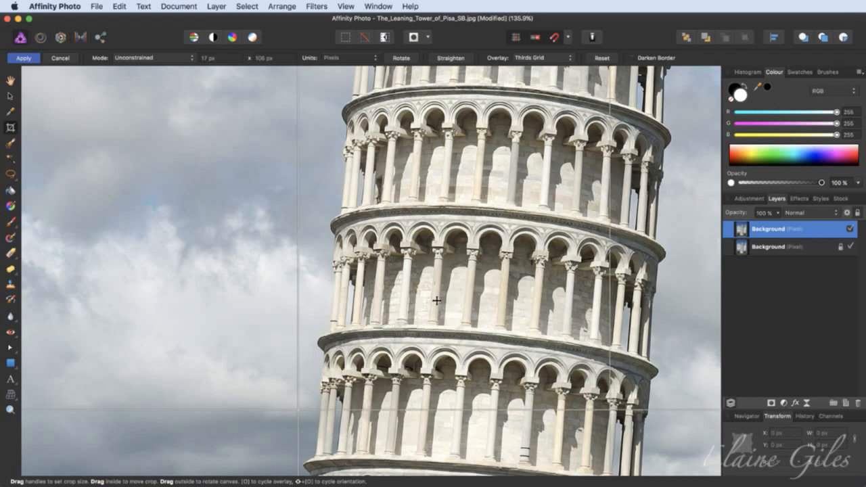
key("super+0")
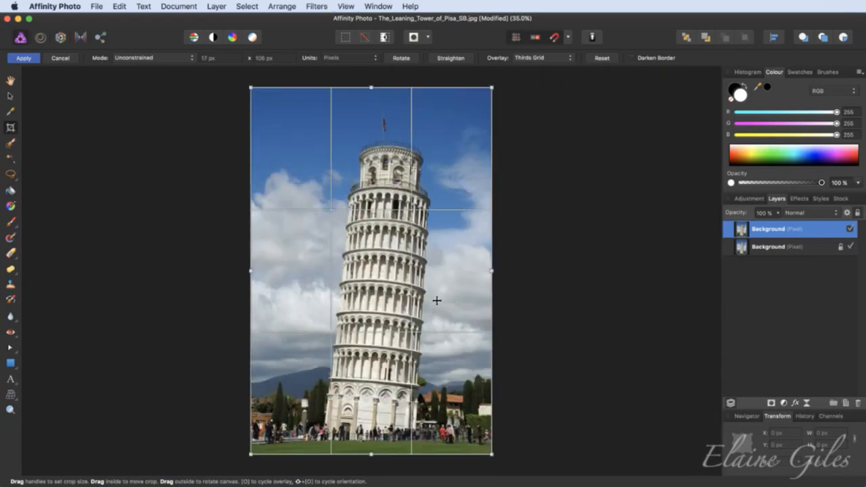
Straighten the Pisa photo along the tower's leaning side so the tower stands upright, and apply the crop.
left_click(452, 61)
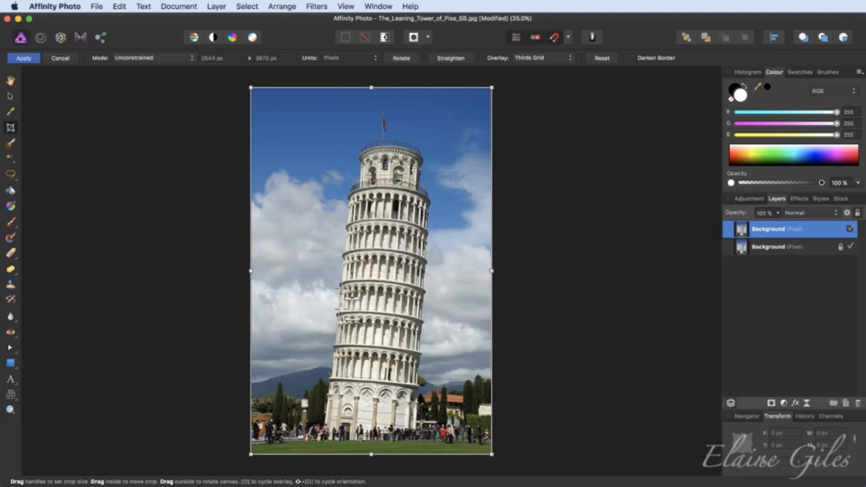
left_click_drag(342, 298, 342, 297)
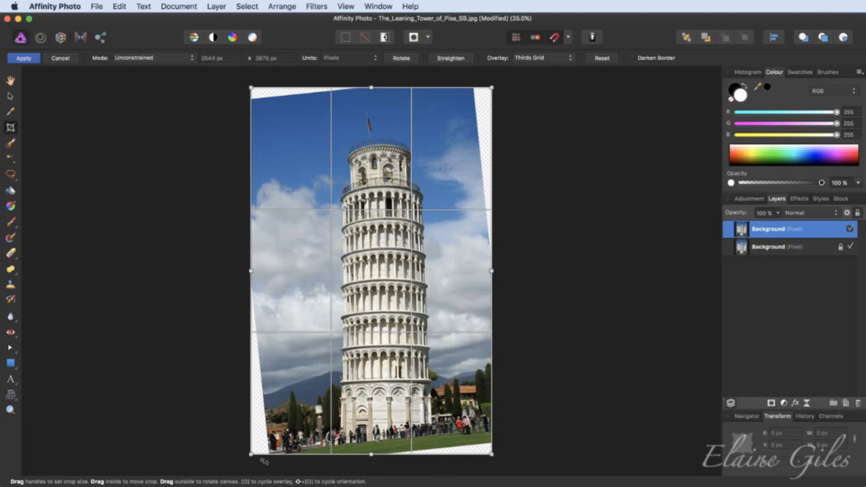
key("h")
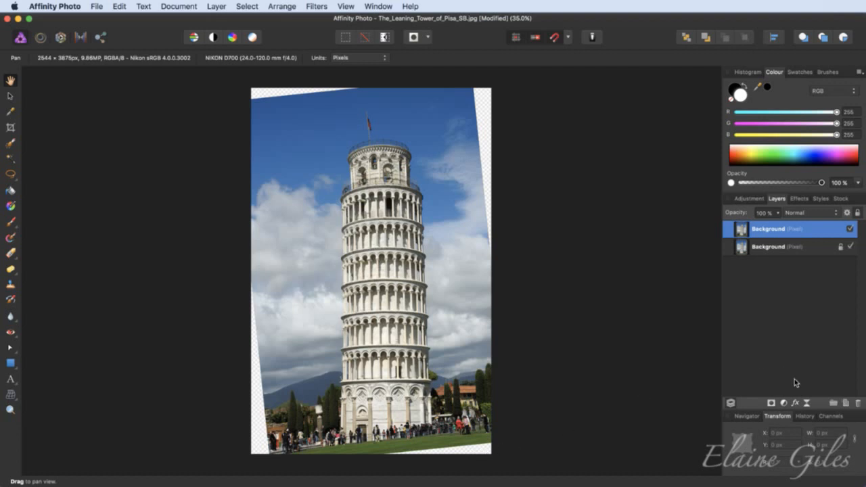
Add an empty pixel layer and place it between the two Background layers.
left_click(846, 404)
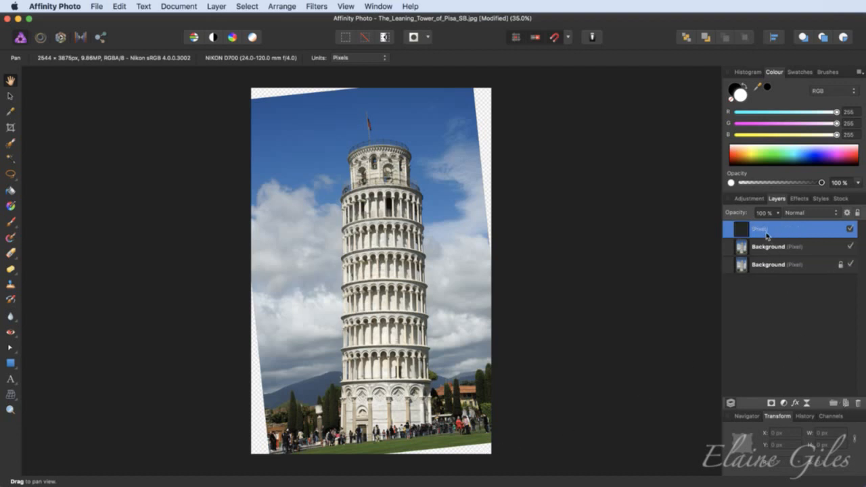
left_click_drag(761, 230, 745, 255)
left_click(851, 230)
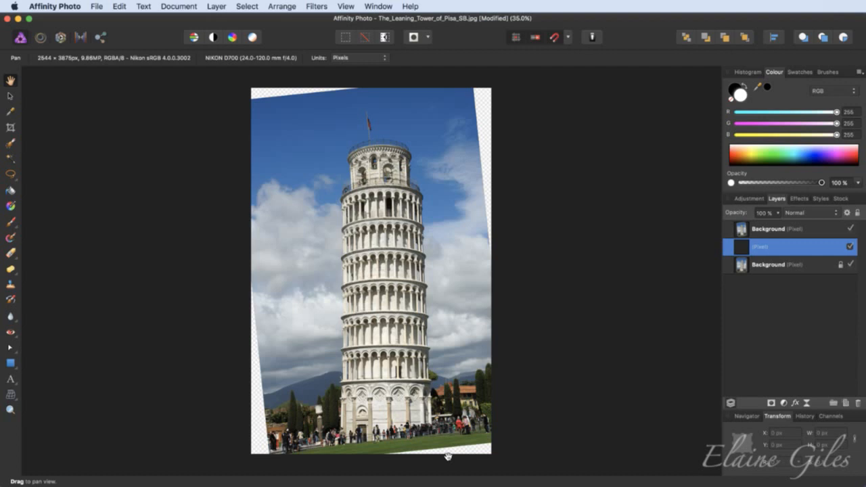
Set up the Clone Brush at 61 px and sample the grass just above the empty wedge along the photo's lower edge.
left_click(10, 287)
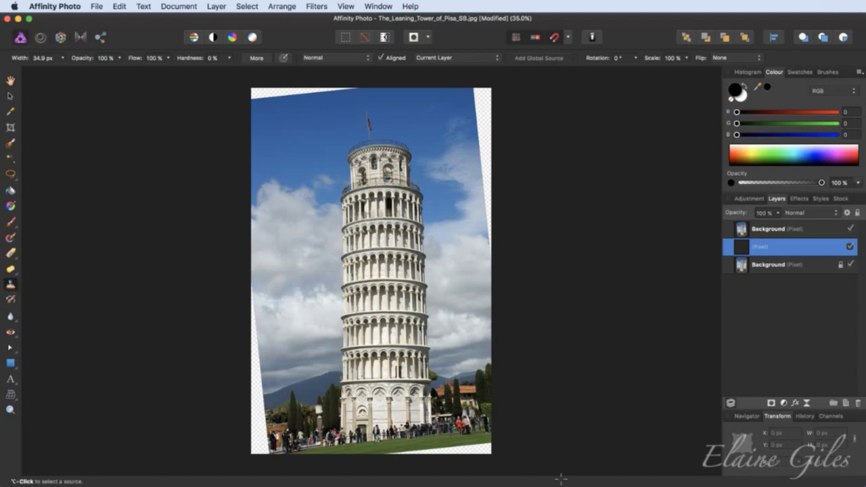
scroll(500, 466, "up", 8)
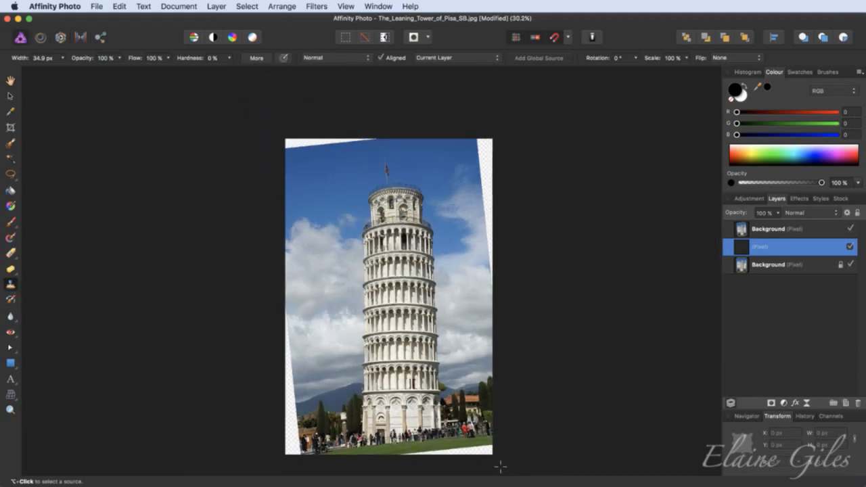
scroll(500, 467, "up", 2)
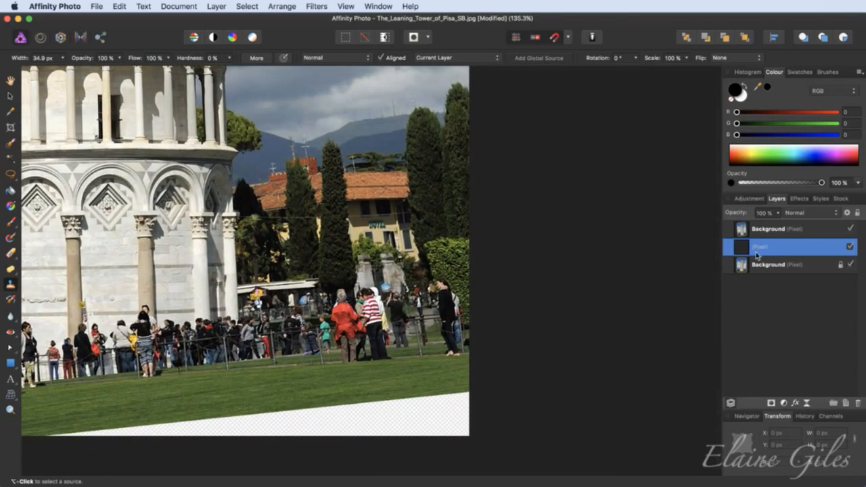
scroll(501, 357, "up", 3)
scroll(500, 356, "down", 2)
scroll(500, 357, "left", 2)
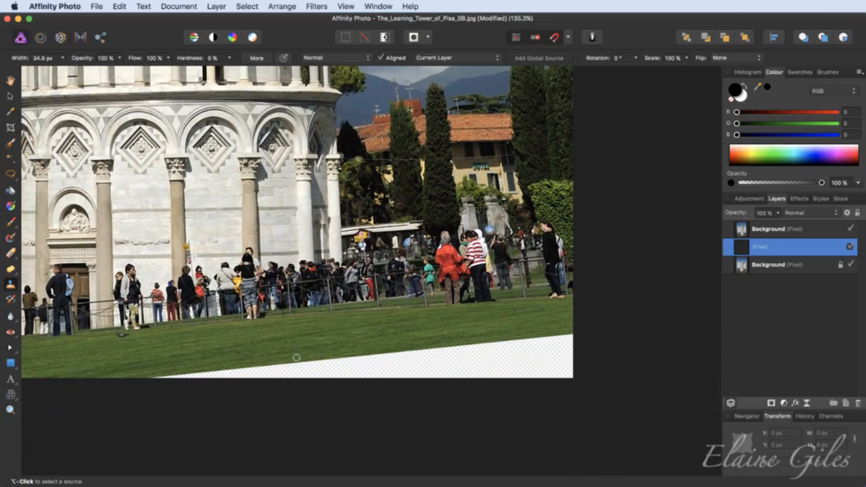
key("bracketright")
key("bracketright")
key("bracketright")
left_click(10, 286)
left_click(258, 355, "alt")
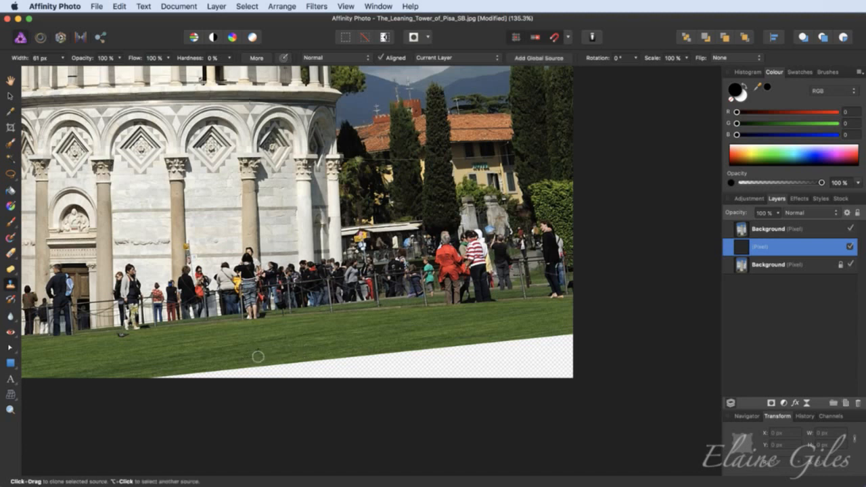
Enlarge the Clone Brush to 186.7 px and set its source to Current Layer & Below.
key("bracketright")
key("bracketright")
key("bracketright")
key("bracketright")
key("bracketright")
key("bracketright")
key("bracketright")
key("bracketright")
key("bracketright")
key("bracketright")
key("bracketright")
key("bracketright")
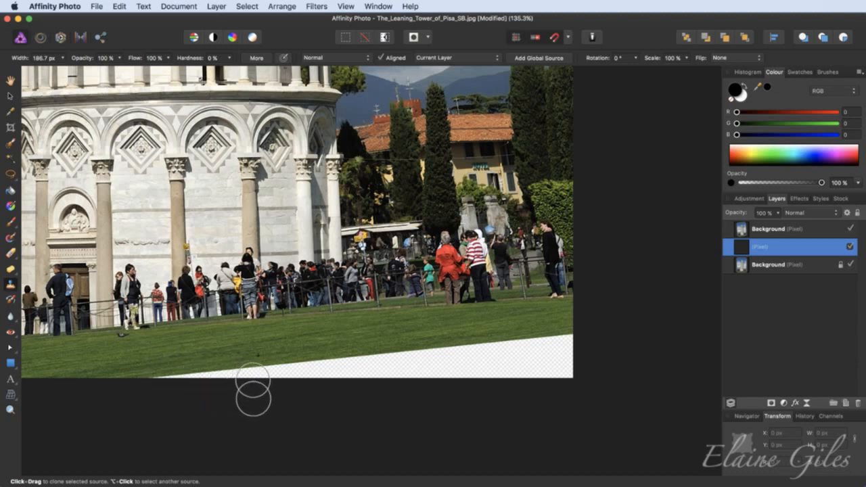
left_click(499, 59)
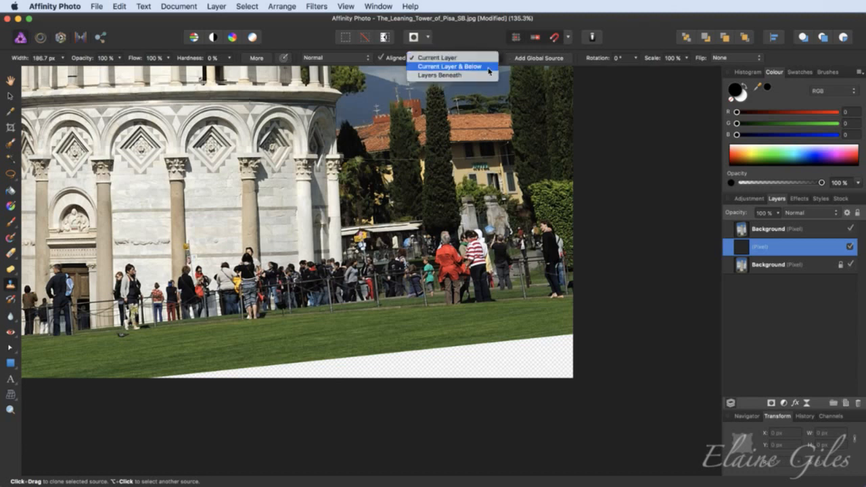
left_click(490, 67)
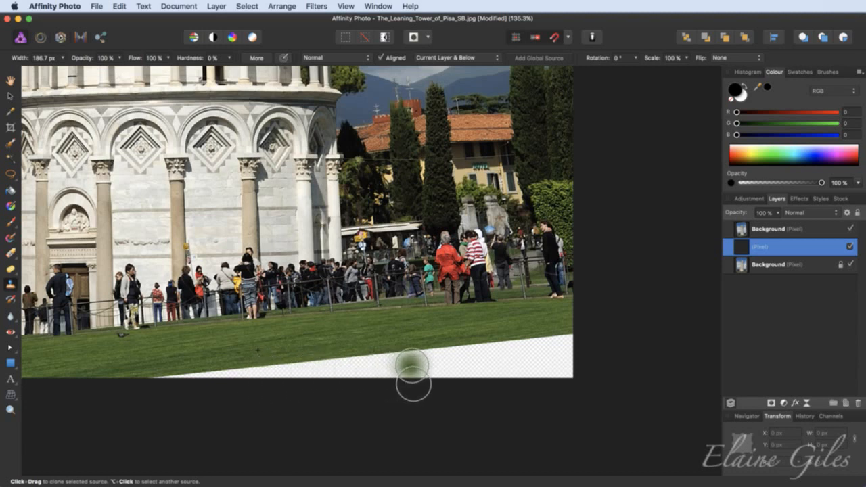
Clone grass over the transparent wedge along the photo's lower edge, out to the right-hand corner.
left_click_drag(254, 386, 155, 392)
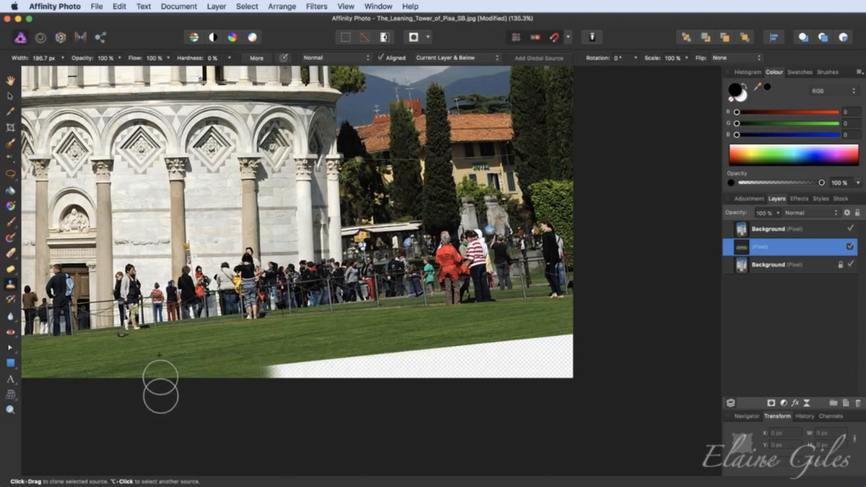
left_click_drag(247, 391, 329, 377)
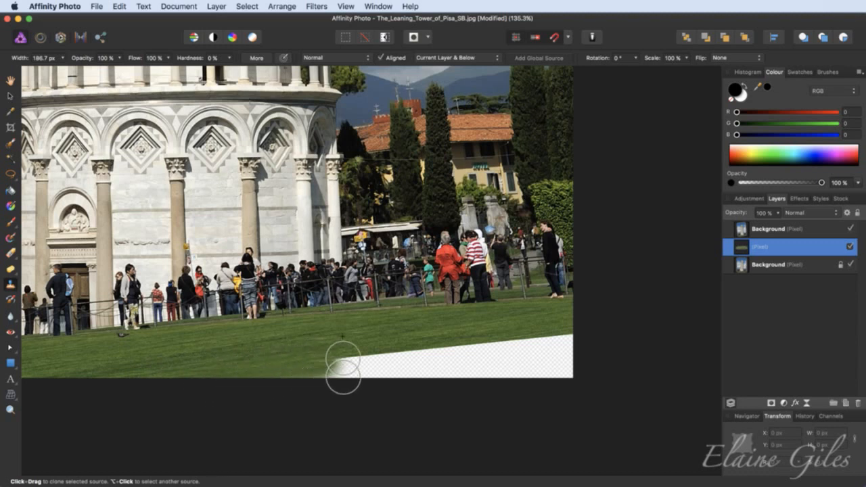
mouse_move(401, 375)
left_mouse_down()
mouse_move(315, 387)
mouse_move(395, 371)
mouse_move(572, 359)
mouse_move(580, 368)
mouse_move(440, 377)
mouse_move(387, 393)
mouse_move(549, 391)
mouse_move(573, 381)
mouse_move(572, 393)
mouse_move(445, 391)
left_mouse_up()
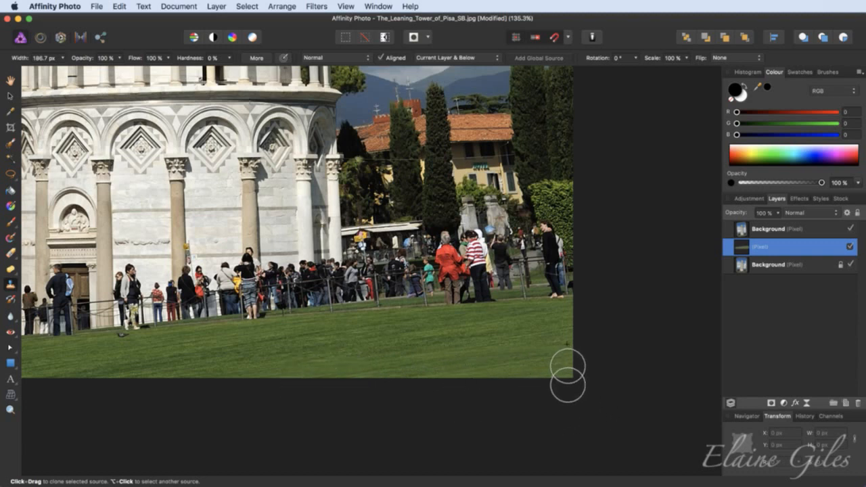
mouse_move(573, 360)
left_mouse_down()
mouse_move(586, 356)
mouse_move(557, 359)
mouse_move(578, 356)
mouse_move(557, 332)
mouse_move(575, 342)
left_mouse_up()
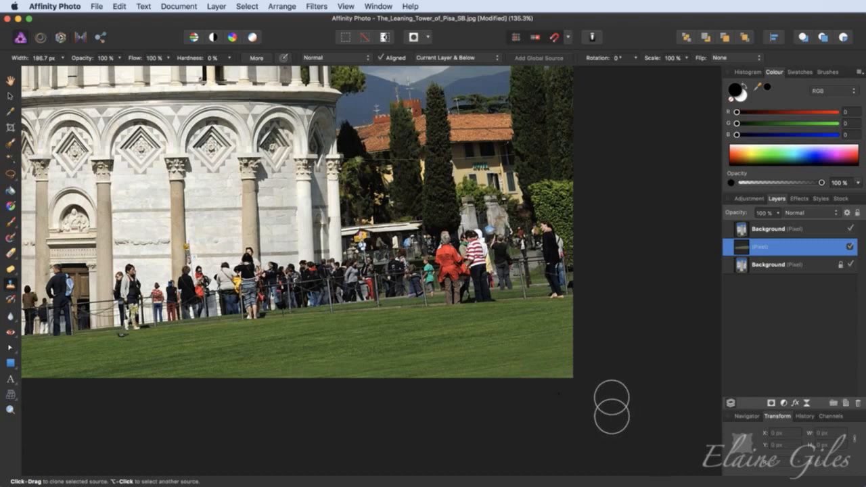
Sample the blue sky near the upper-left corner and clone it over the transparent wedge along the top edge.
key("super+0")
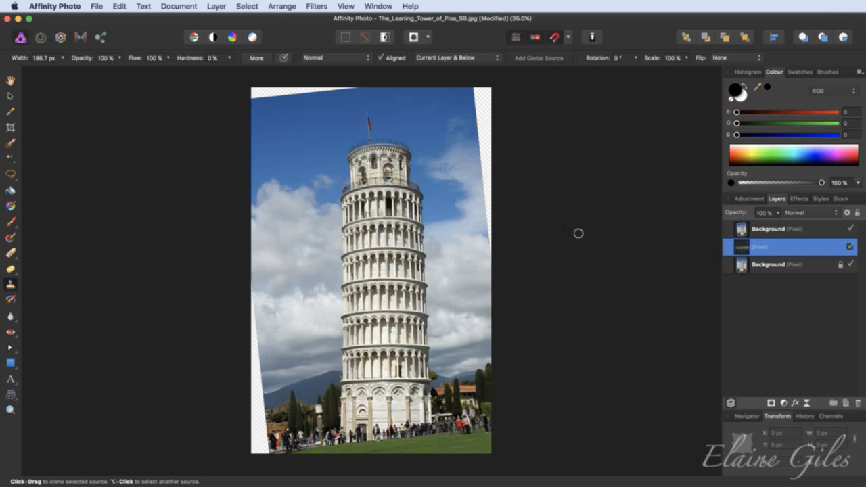
left_click(256, 110, "alt")
mouse_move(254, 101)
left_mouse_down()
mouse_move(363, 91)
mouse_move(254, 91)
mouse_move(252, 100)
left_mouse_up()
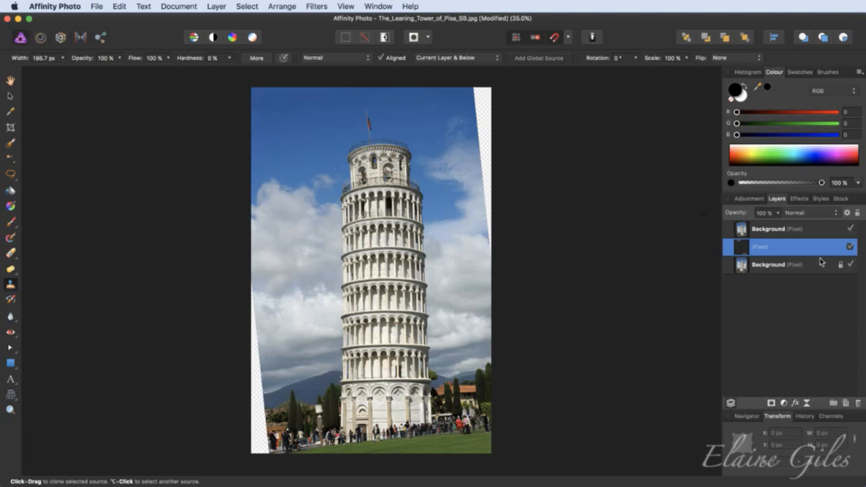
Hide both Background layers to inspect the cloned areas on the pixel layer alone.
left_click(850, 247)
left_click(851, 247)
left_click(850, 229)
left_click(851, 265)
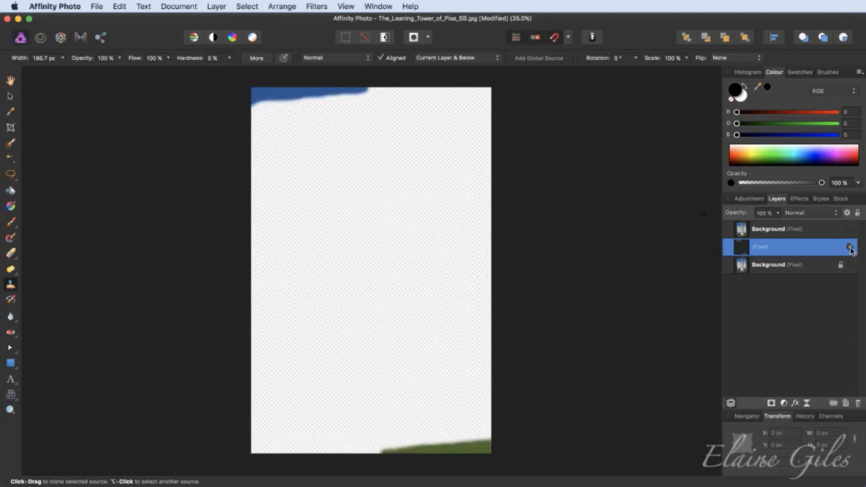
Show both Background layers again and crop the photo's left and right sides to about 2149 px wide, cutting away the transparent wedges.
left_click(851, 265)
left_click(851, 228)
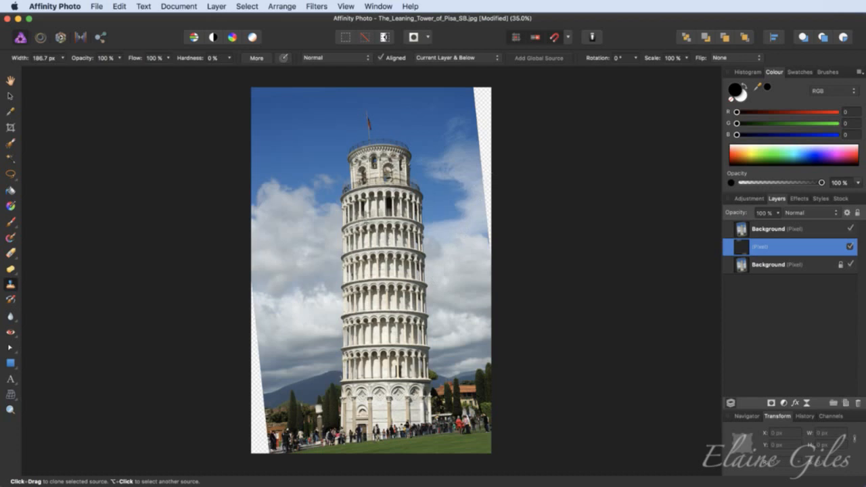
key("c")
left_click_drag(249, 273, 269, 272)
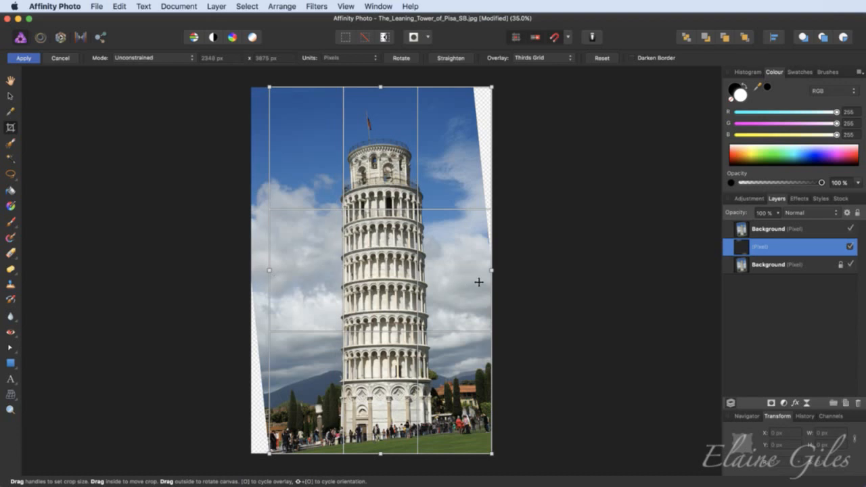
left_click_drag(492, 272, 473, 272)
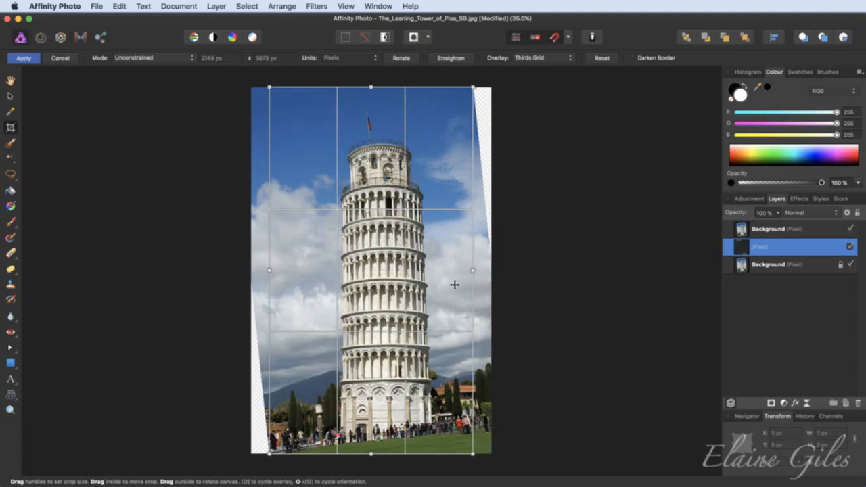
key("Return")
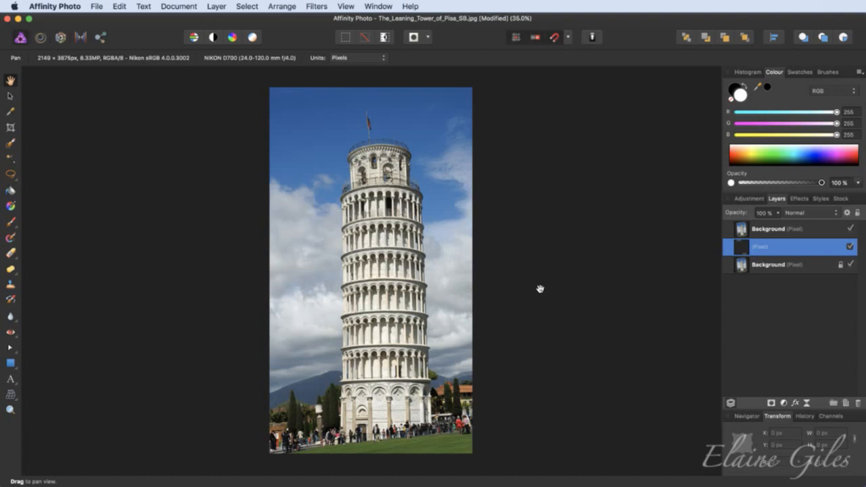
Save the layered photo as a new document named The_Leaning_Tower_of_Pisa_SB in the Completed folder and close it.
key("super+s")
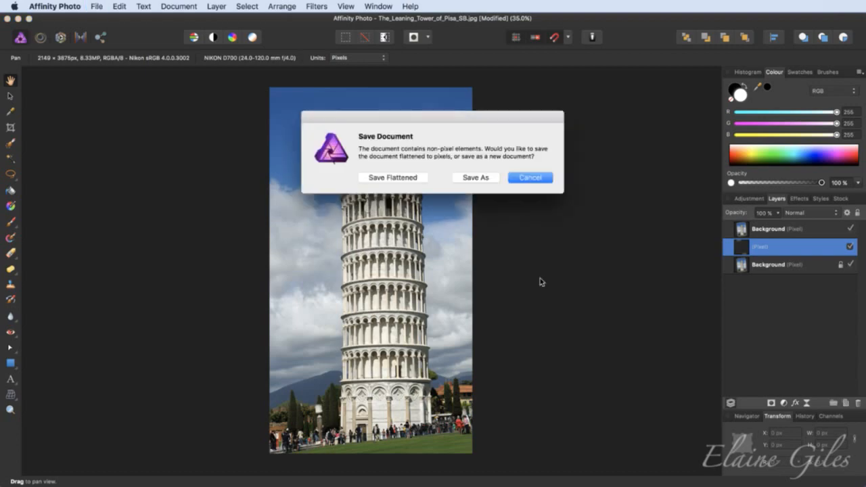
left_click(478, 177)
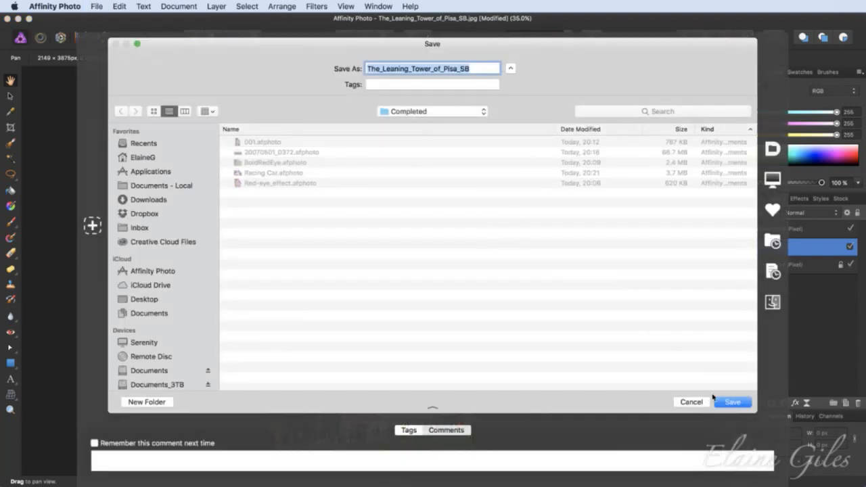
left_click(731, 402)
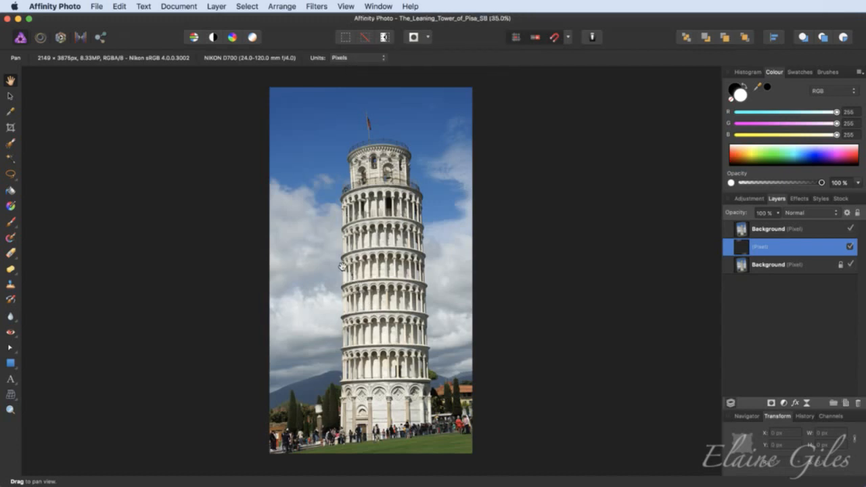
key("super+w")
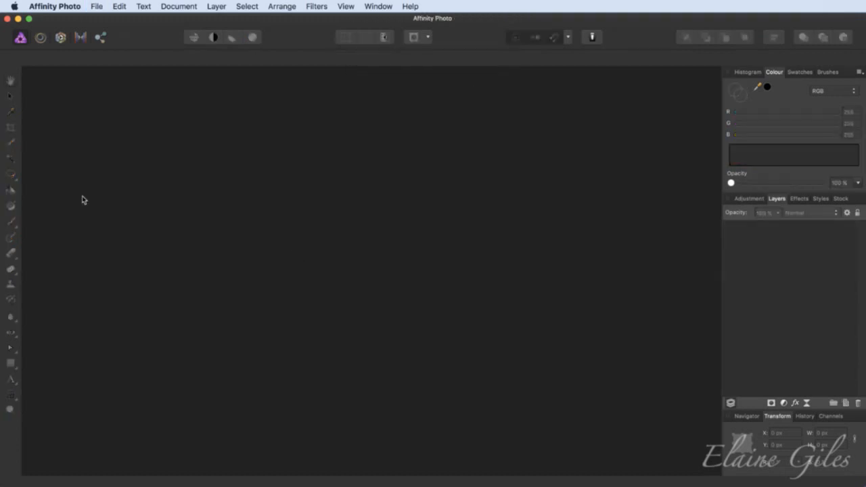
Open Paper Help.jpg and duplicate its Background layer.
key("super+q")
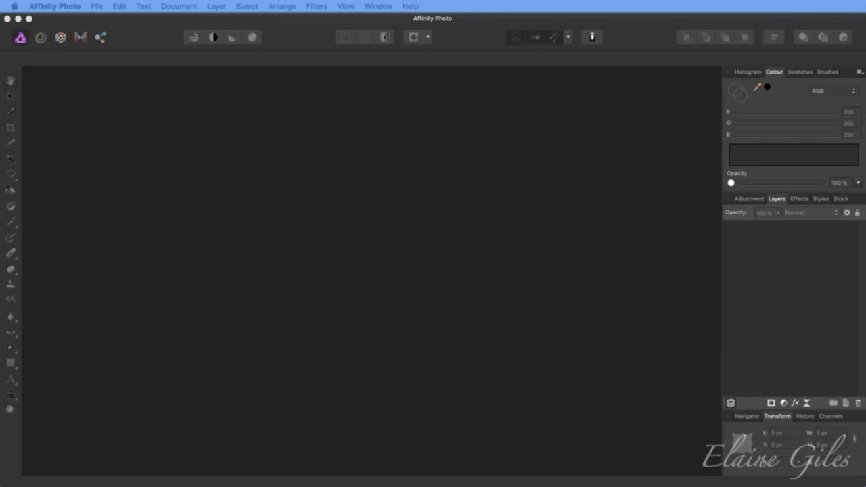
left_click_drag(4, 254, 372, 261)
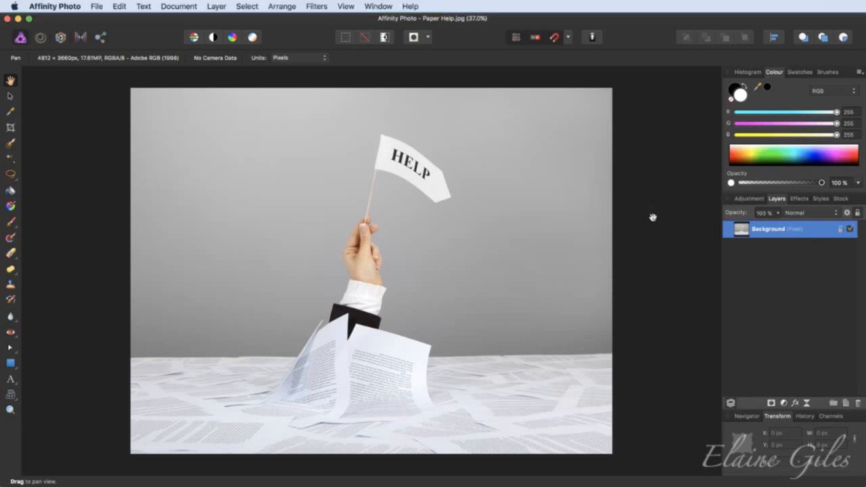
key("super+j")
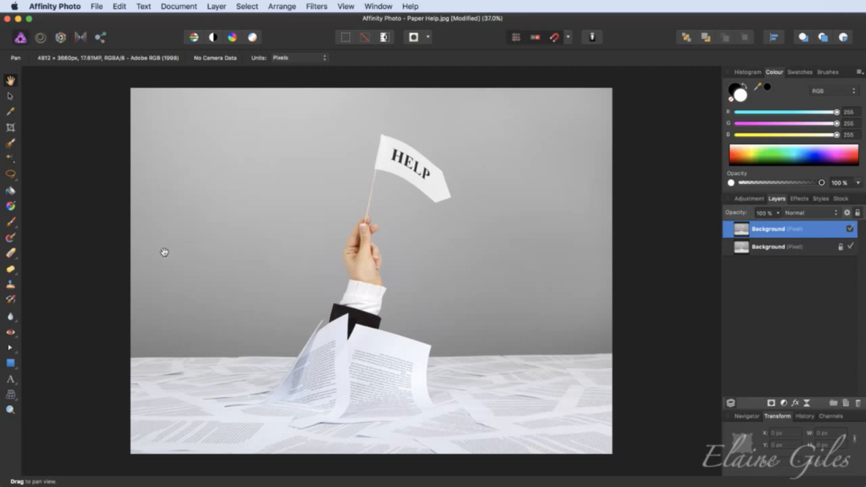
Straighten the photo with the Crop tool by rotating it anticlockwise until the HELP flag's pole is vertical, and apply it.
key("c")
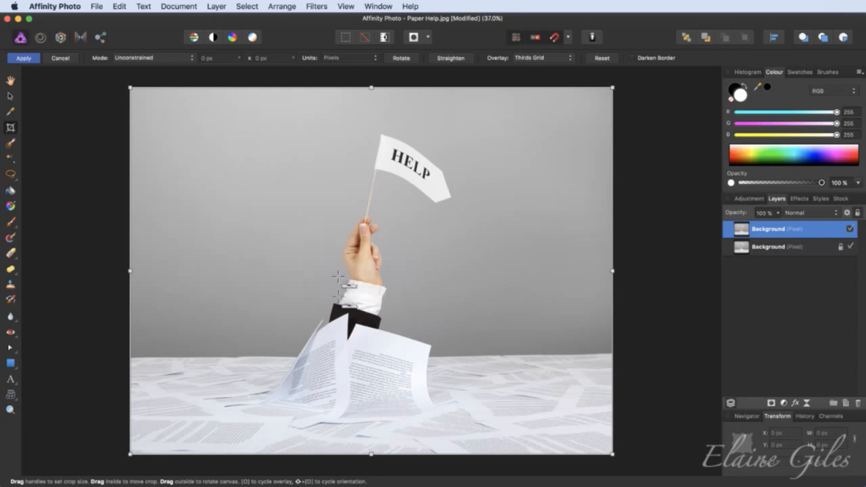
left_click_drag(323, 273, 513, 311)
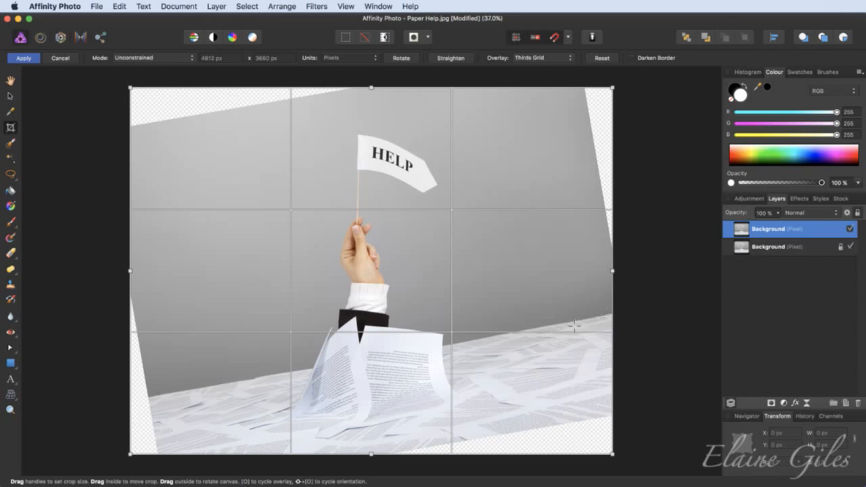
left_click(23, 57)
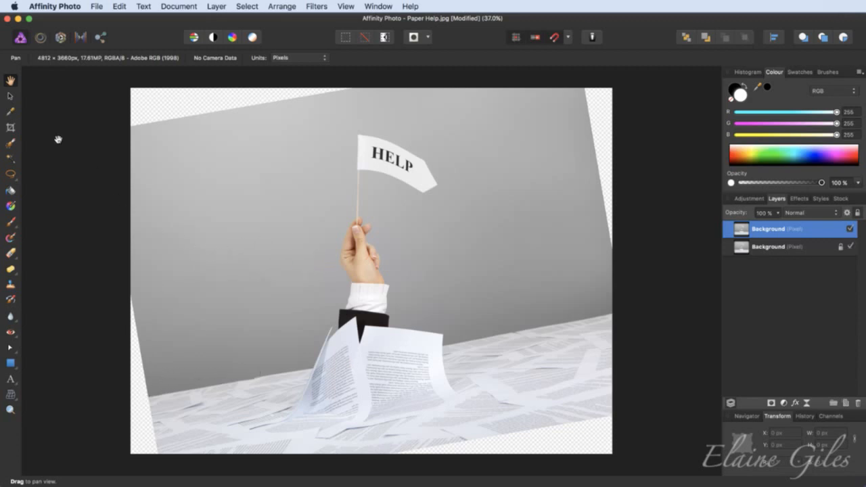
Crop all four sides of the rotated photo to about 4347 × 2939 px, removing the transparent corners.
left_click(10, 128)
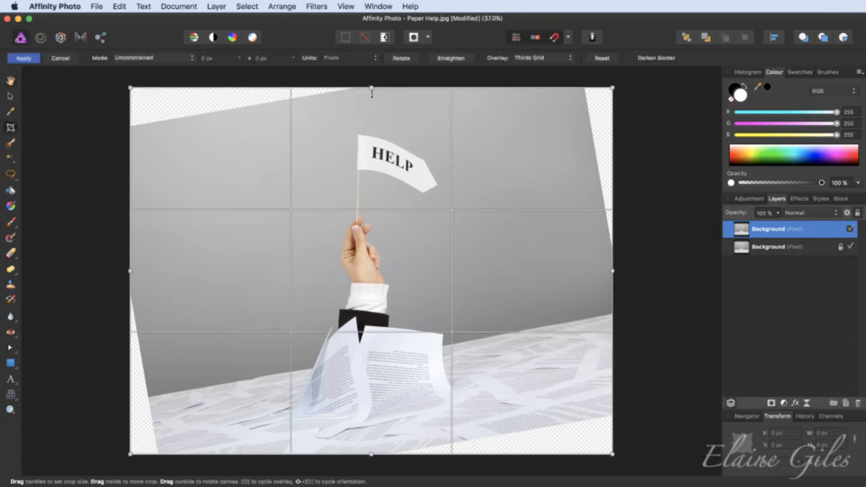
left_click_drag(373, 92, 371, 128)
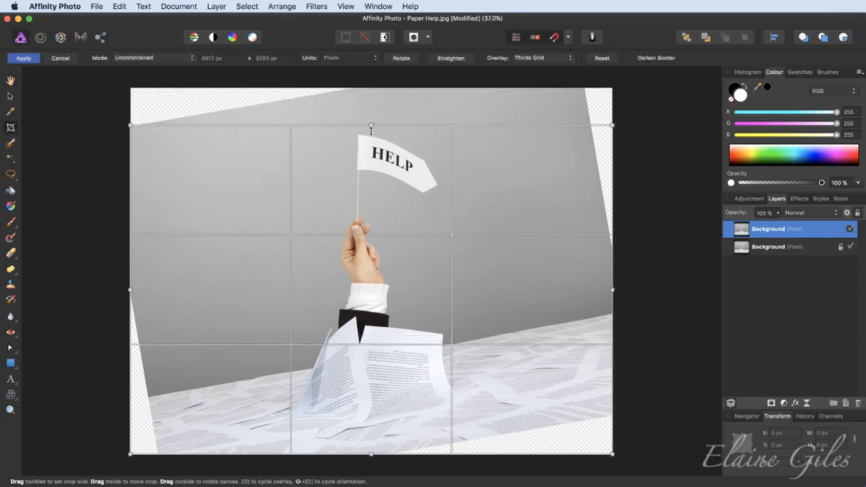
left_click_drag(614, 290, 590, 294)
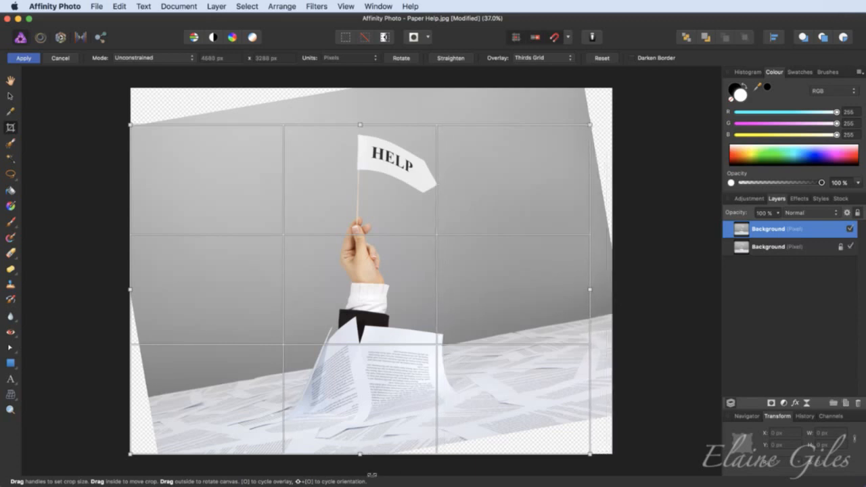
left_click_drag(361, 460, 360, 419)
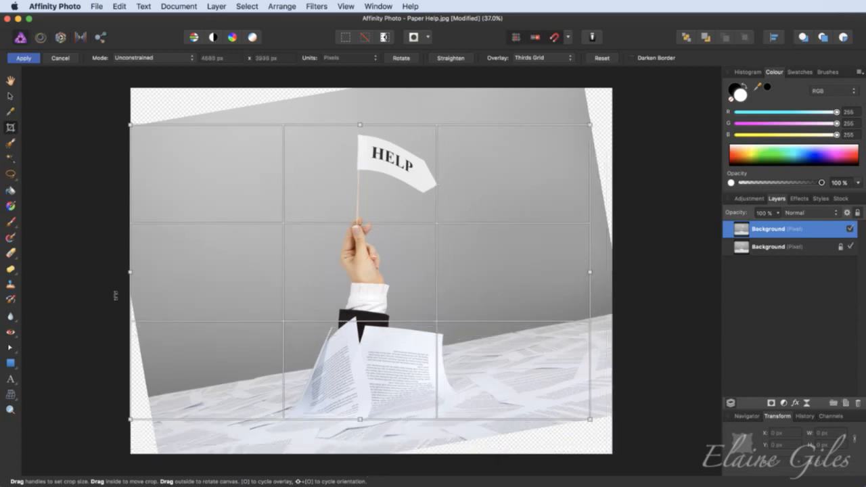
left_click_drag(127, 278, 154, 274)
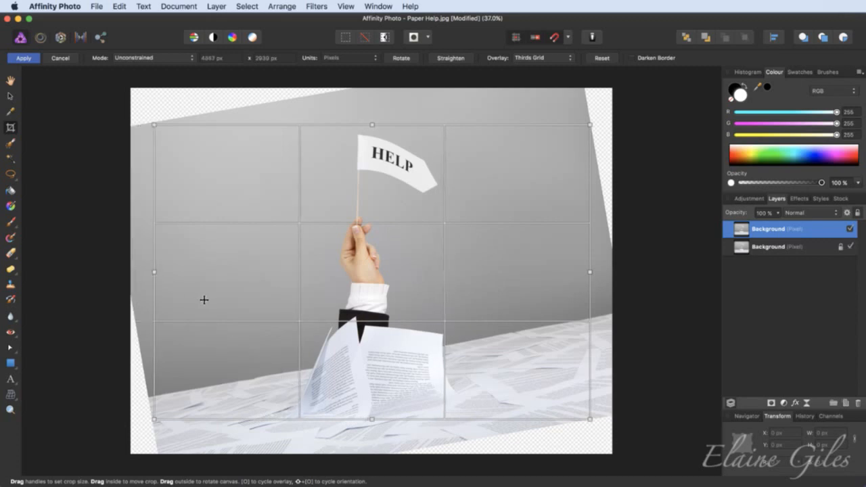
key("Return")
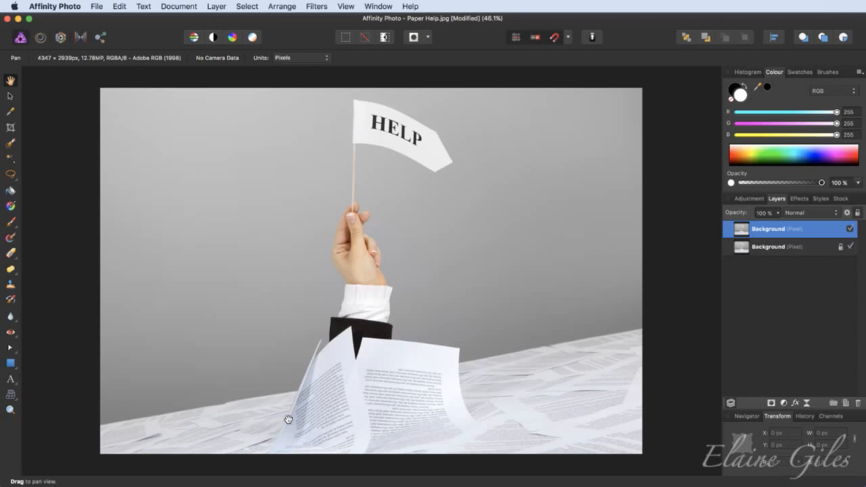
Save the layered photo as a new document named Paper Help in the Completed folder and close it.
key("super+s")
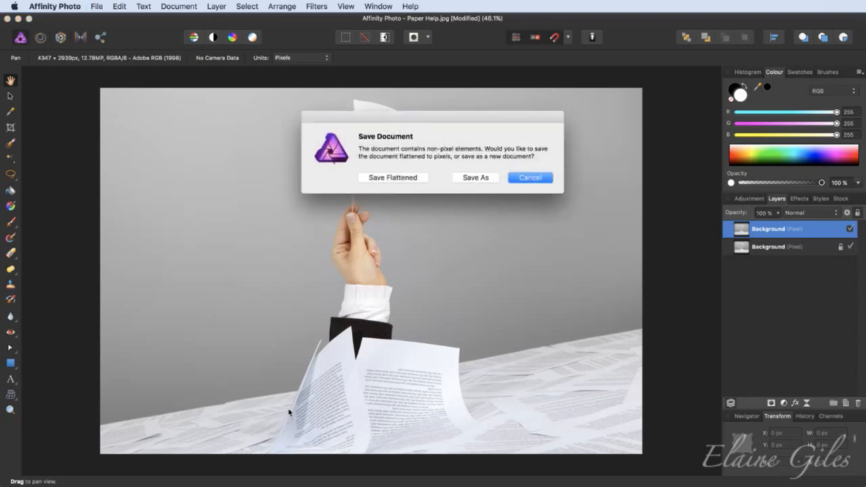
left_click(470, 179)
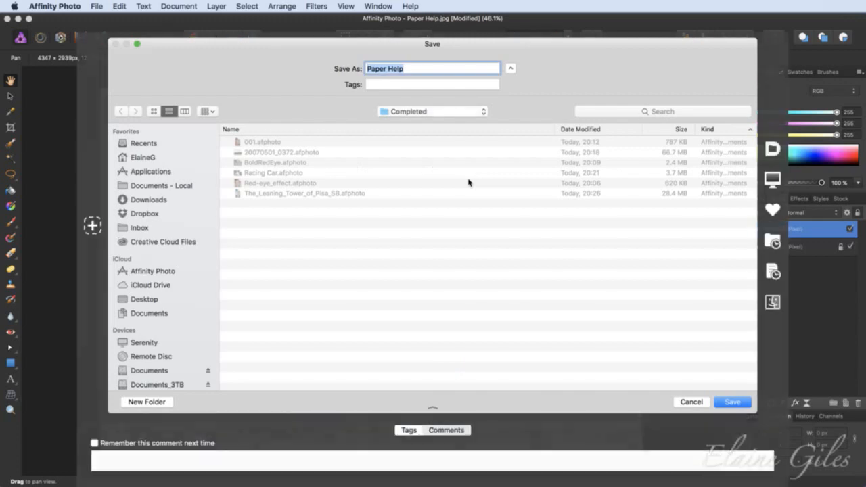
key("Escape")
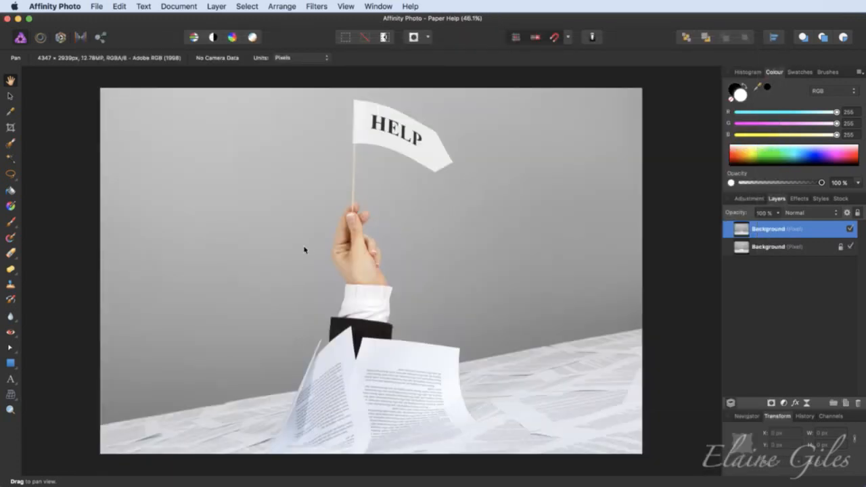
key("super+w")
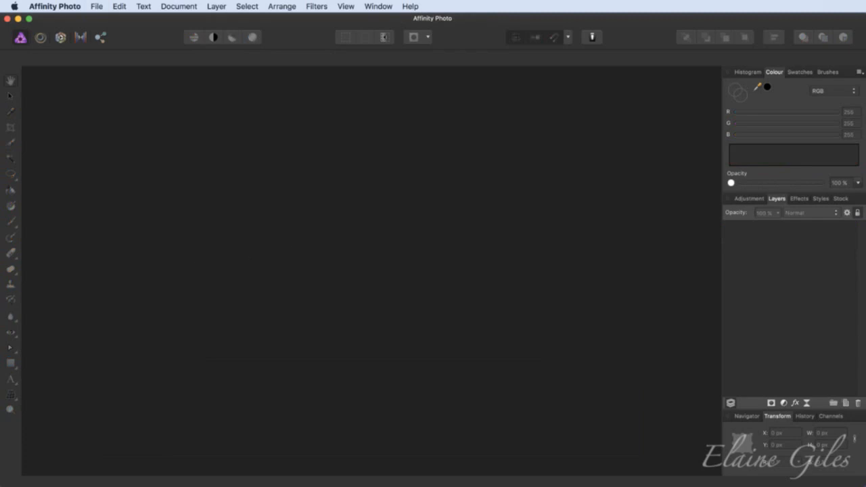
Open the layered document shutterstock_90744185 with the snowy forest bench.
key("super+q")
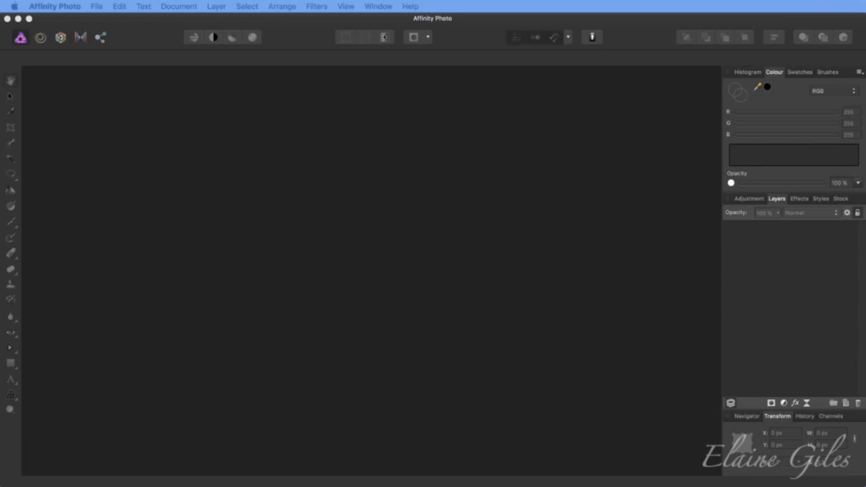
left_click_drag(61, 237, 285, 271)
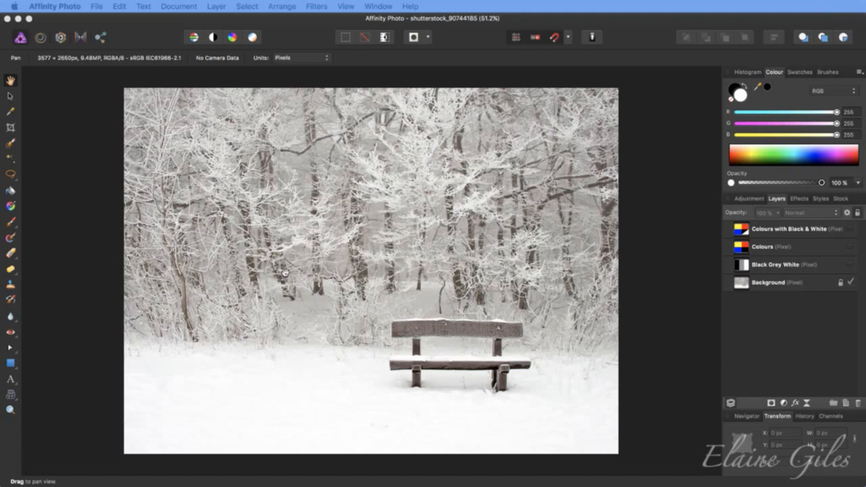
scroll(406, 268, "down", 1)
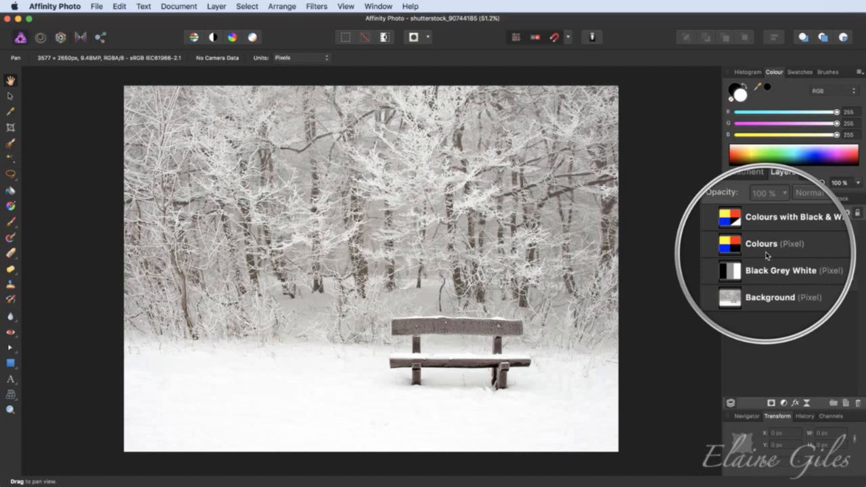
Show the Black Grey White layer, and toggle the Background layer's visibility off and on.
left_click(851, 266)
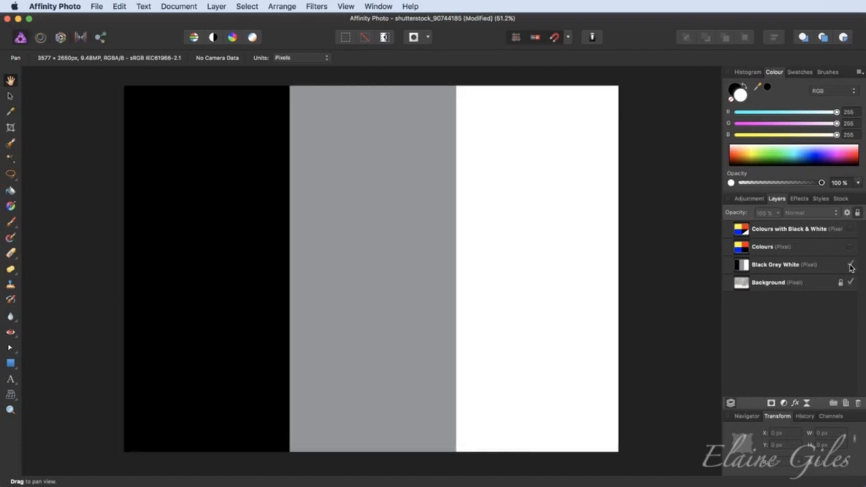
left_click(850, 283)
left_click(851, 283)
Try the Black Grey White layer at 31% and 52% opacity, return it to 100%, and deselect the layer.
left_click(811, 269)
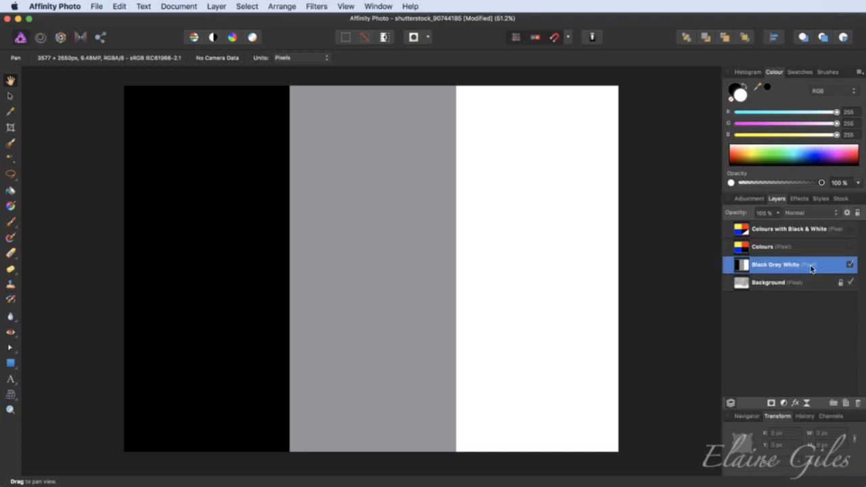
left_click(779, 214)
left_click(779, 215)
left_click(778, 214)
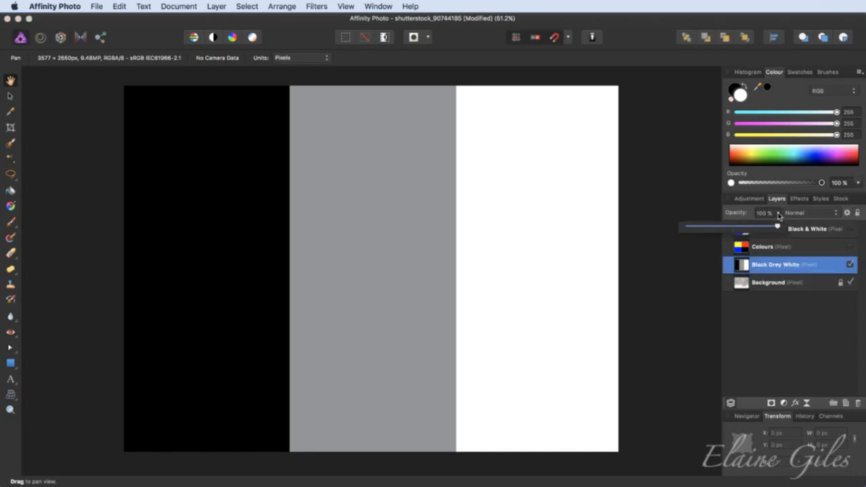
left_click_drag(778, 227, 715, 229)
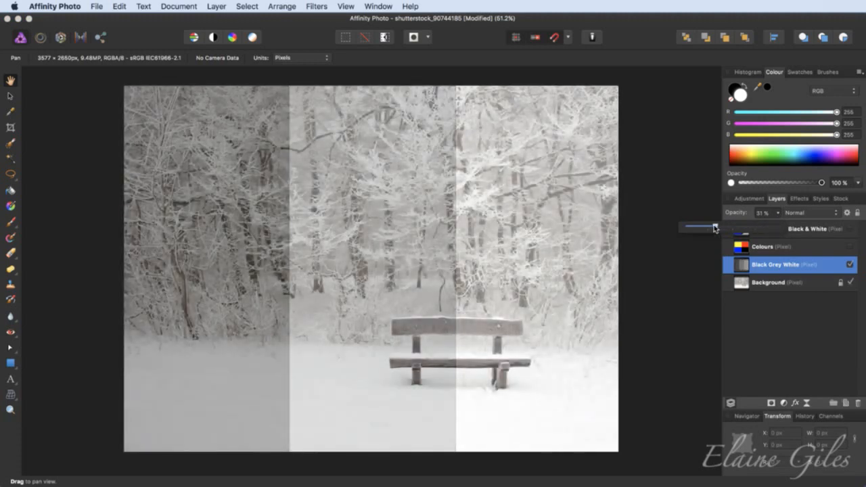
left_click_drag(714, 229, 736, 229)
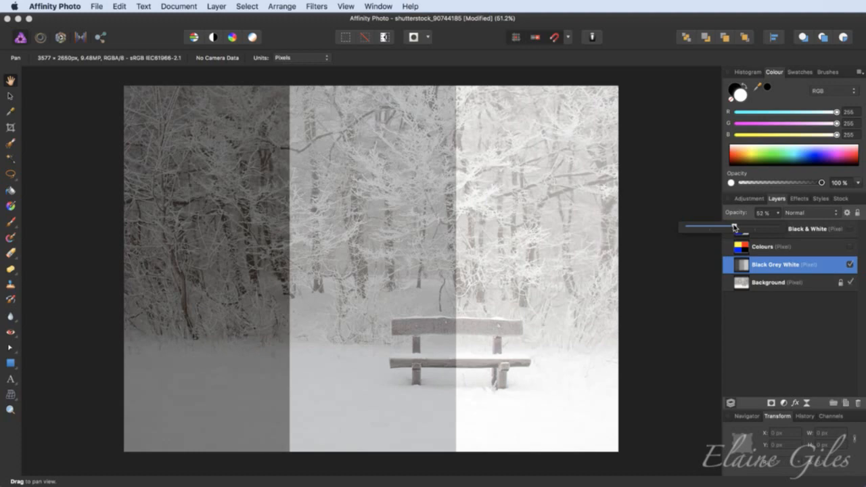
left_click_drag(735, 228, 778, 227)
left_click(812, 337)
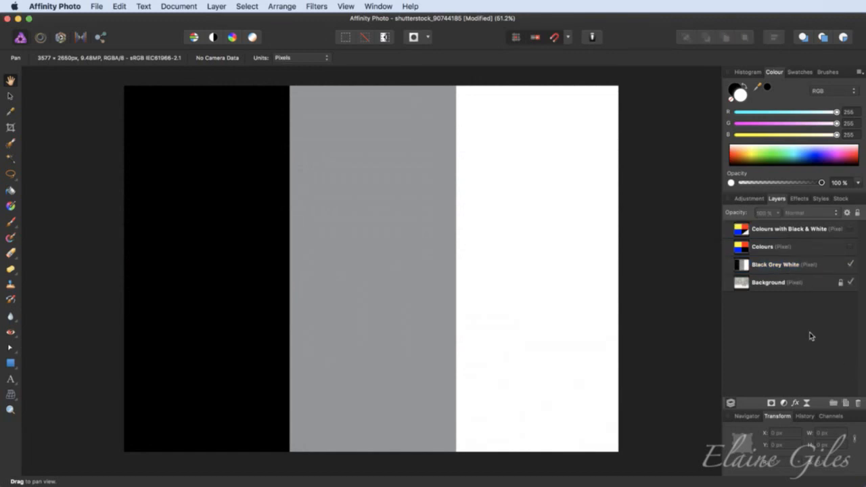
Preview different blend modes, including Luminosity, on the Black Grey White layer over the Background, and leave it at Normal.
left_click(803, 266)
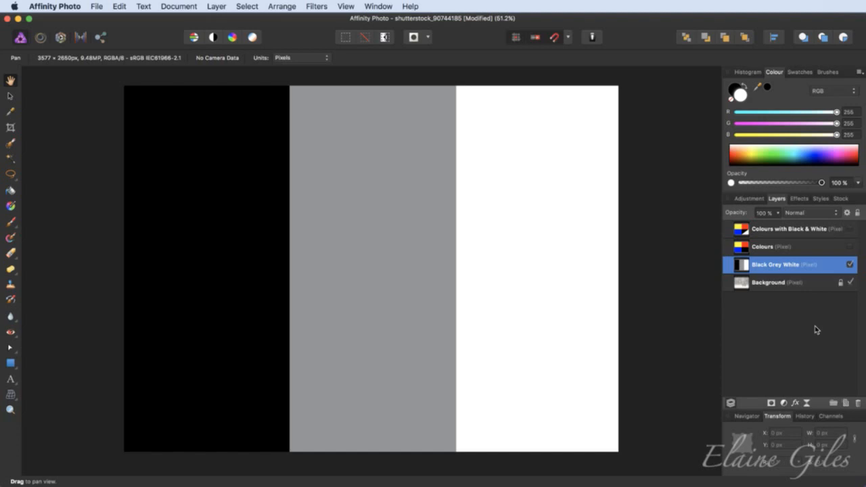
left_click(794, 285)
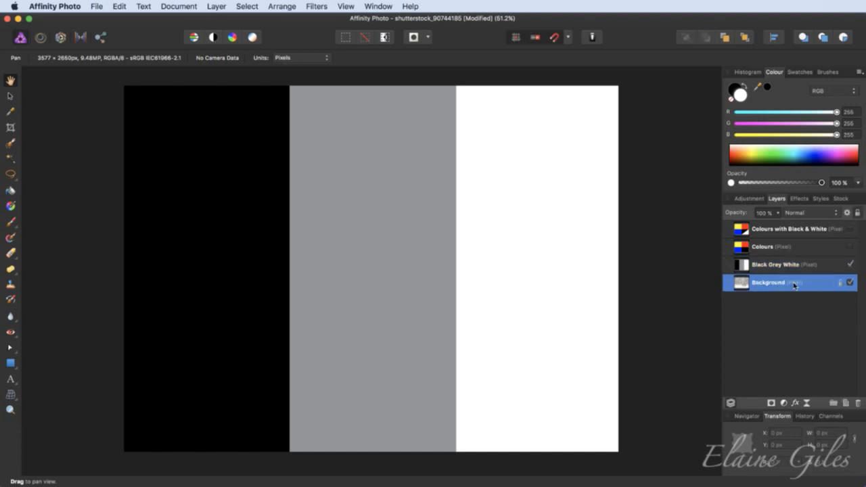
left_click(788, 269)
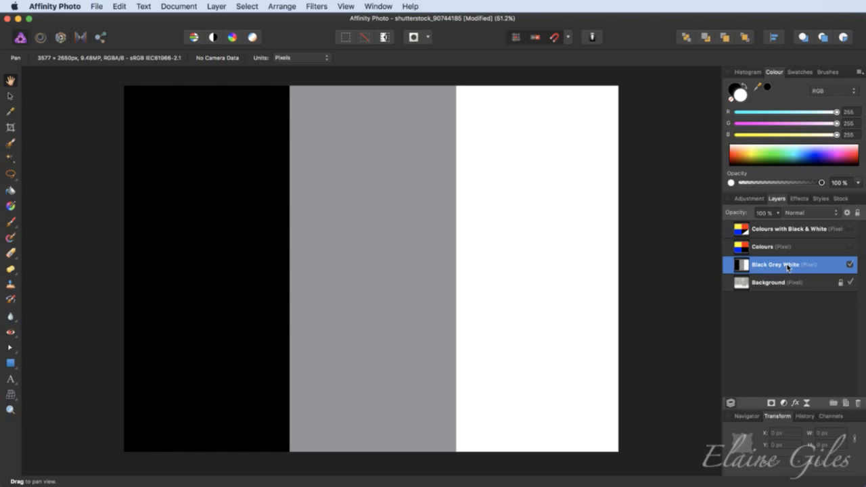
left_click(837, 214)
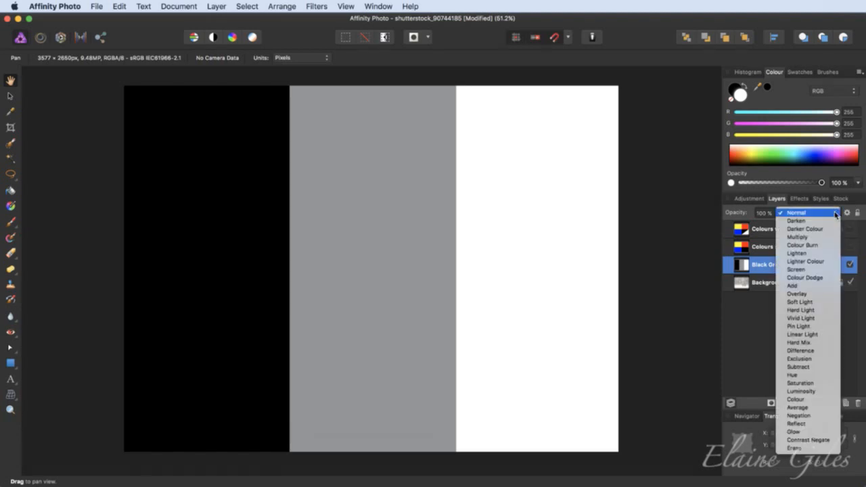
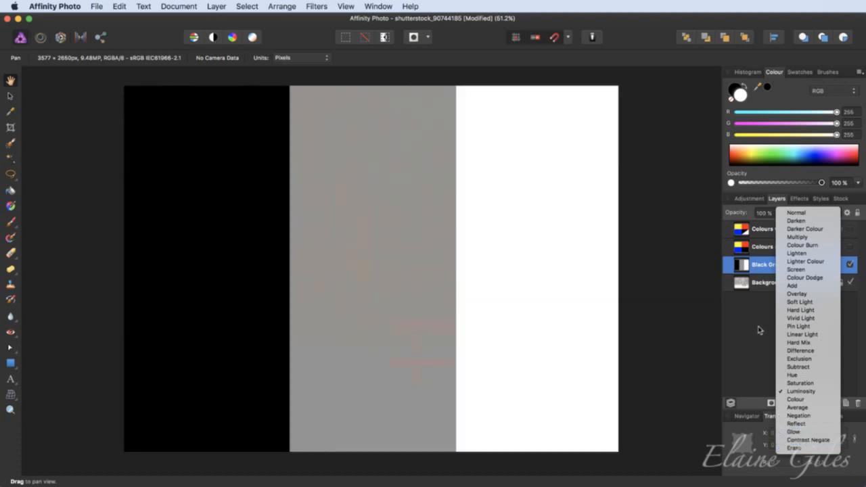
left_click(761, 327)
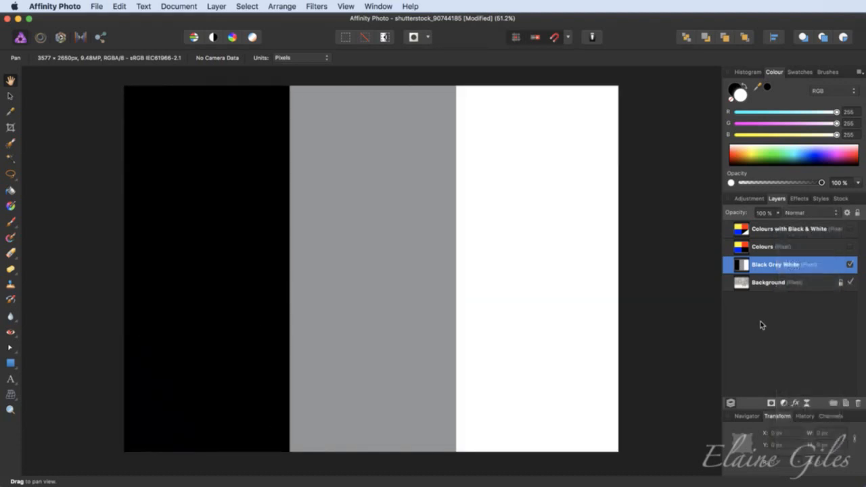
Hide the Black Grey White layer, show the Colours layer and preview blend modes such as Saturation on it, leaving it at Normal.
left_click(851, 264)
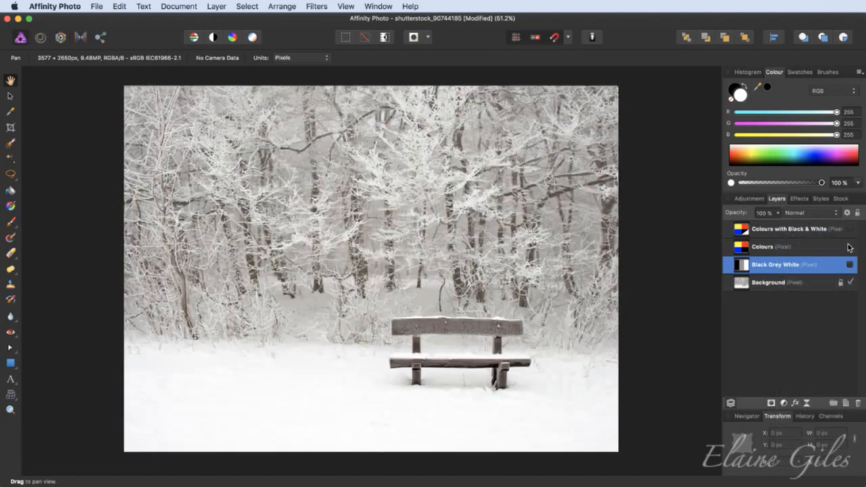
left_click(850, 247)
left_click(800, 246)
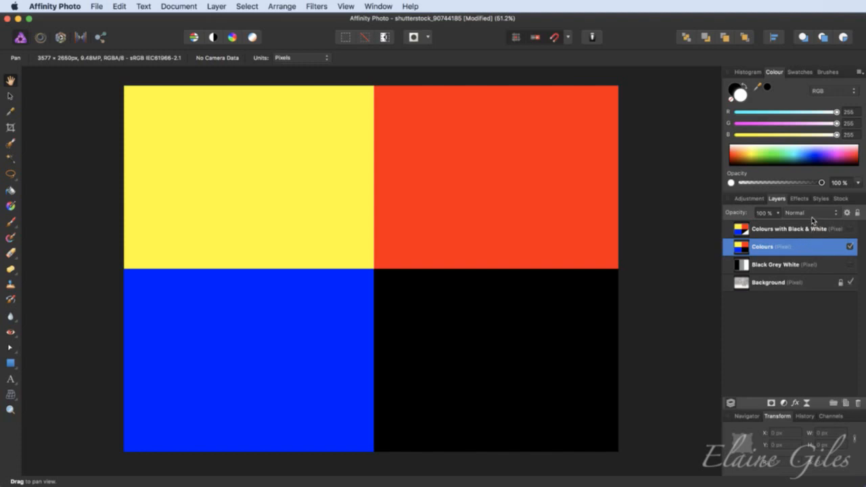
left_click(814, 215)
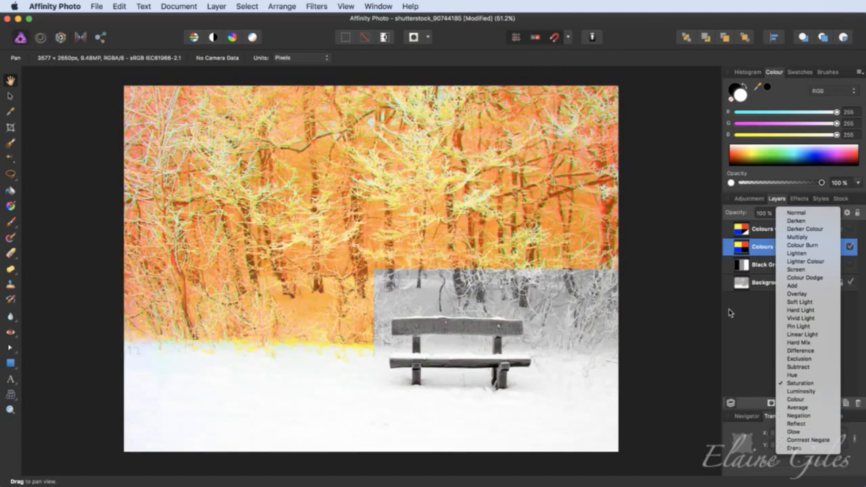
left_click(733, 306)
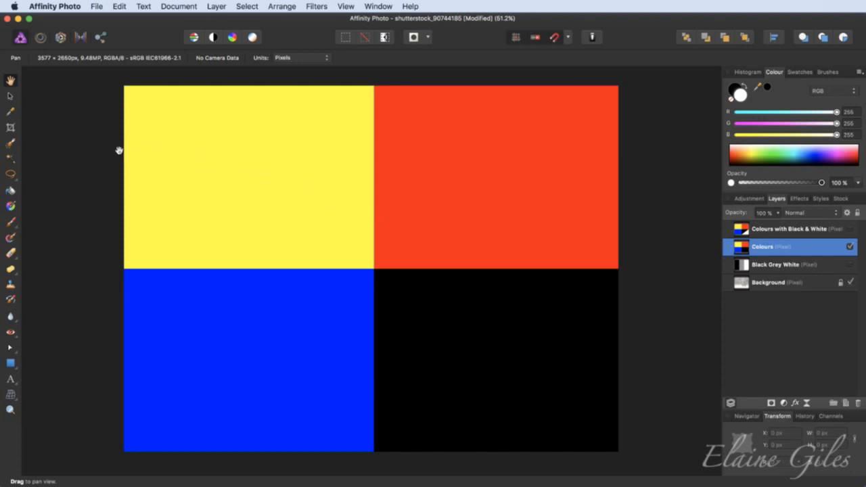
key("super+w")
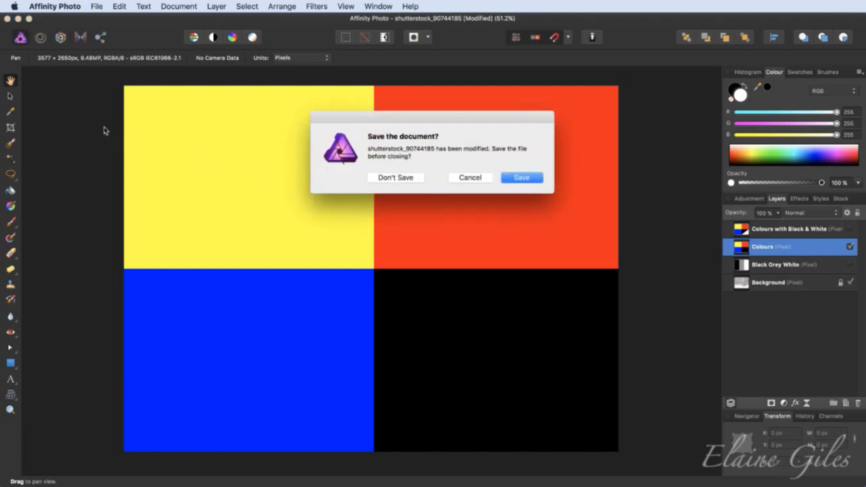
key("super+d")
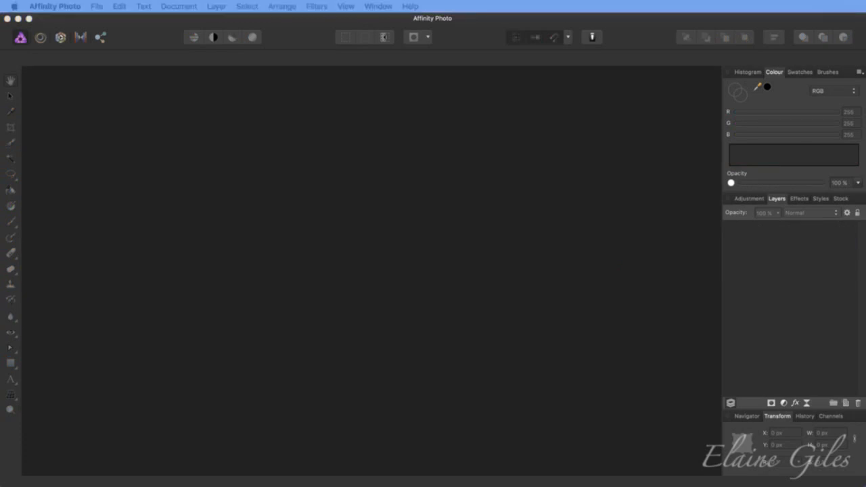
left_click_drag(0, 237, 411, 229)
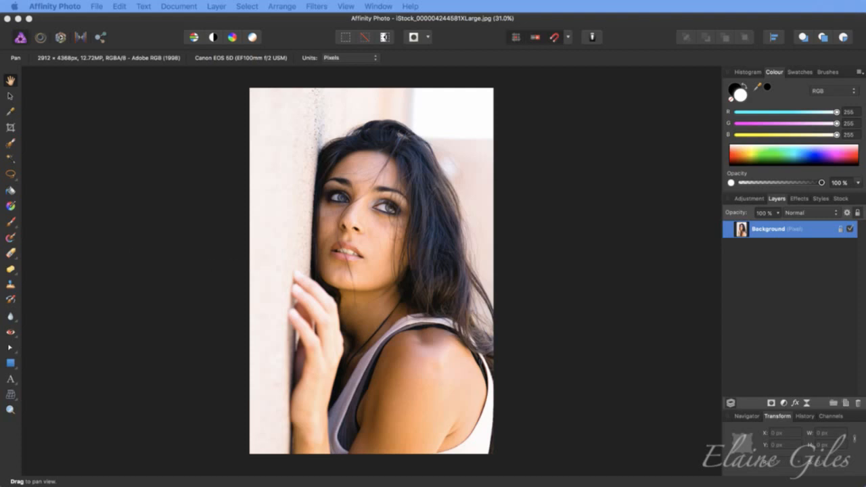
Open tattoo.png as a separate document to view it, dismiss the profile notice and close the document again.
left_click_drag(314, 101, 494, 72)
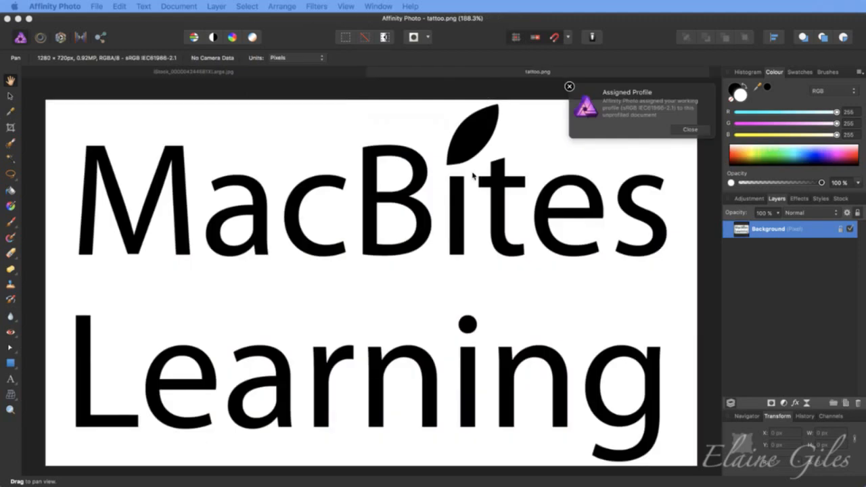
left_click(685, 129)
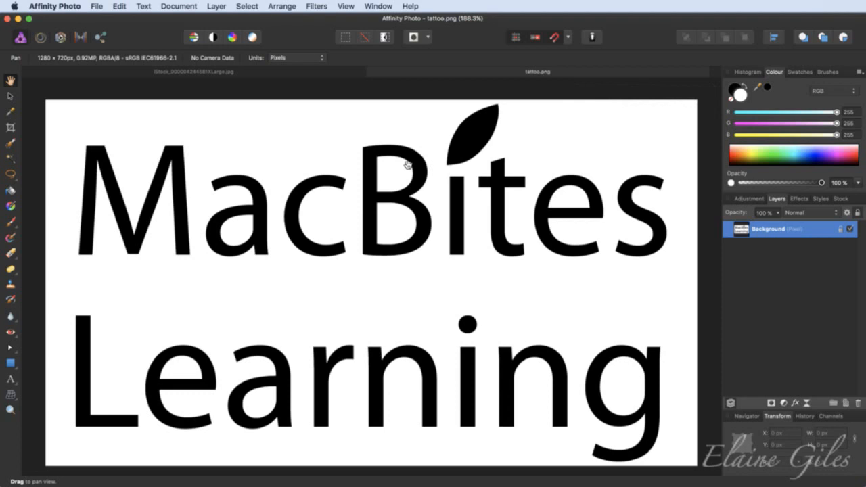
left_click(372, 72)
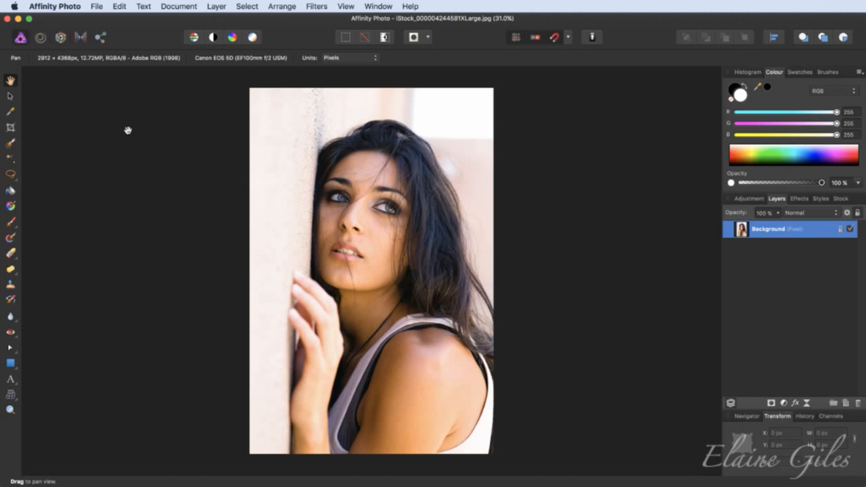
Try placing tattoo.png from the 02 - Tattoo folder at default size over the portrait's centre, and undo the move and placement.
left_click(97, 5)
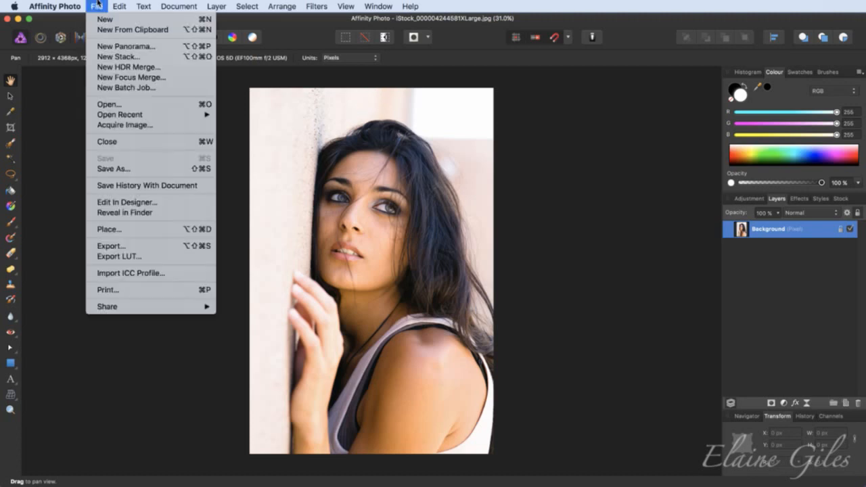
left_click(142, 230)
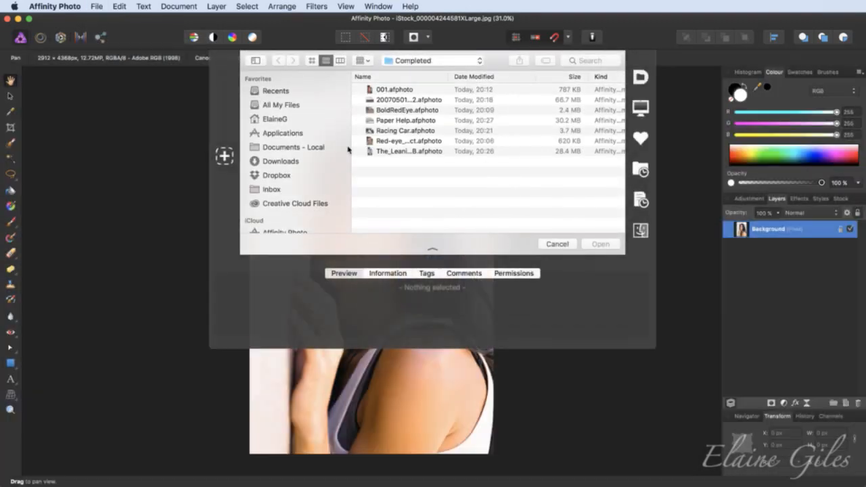
left_click(409, 62)
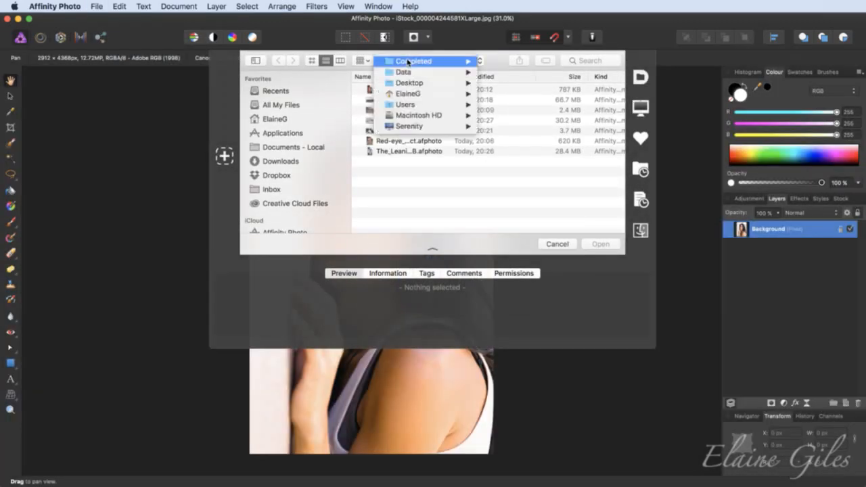
mouse_move(406, 72)
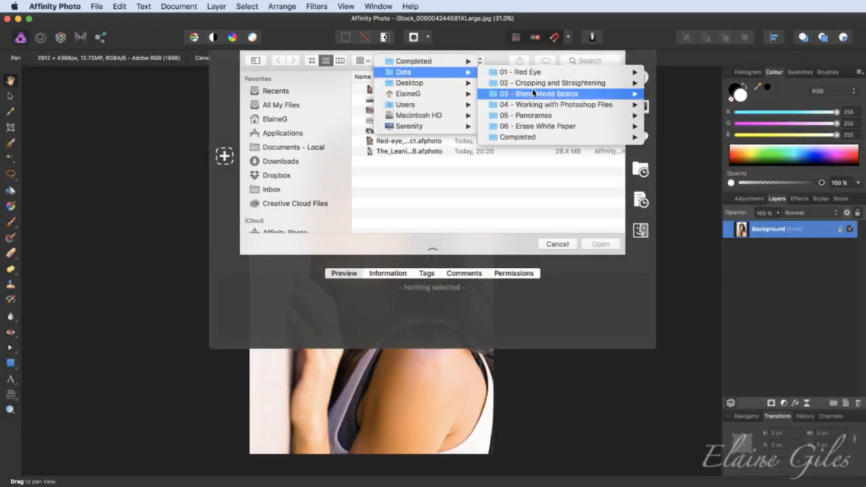
mouse_move(535, 94)
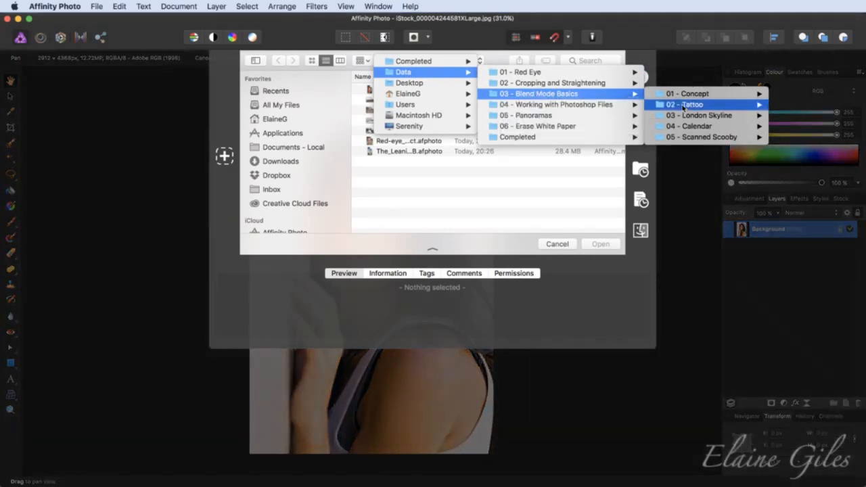
left_click(684, 105)
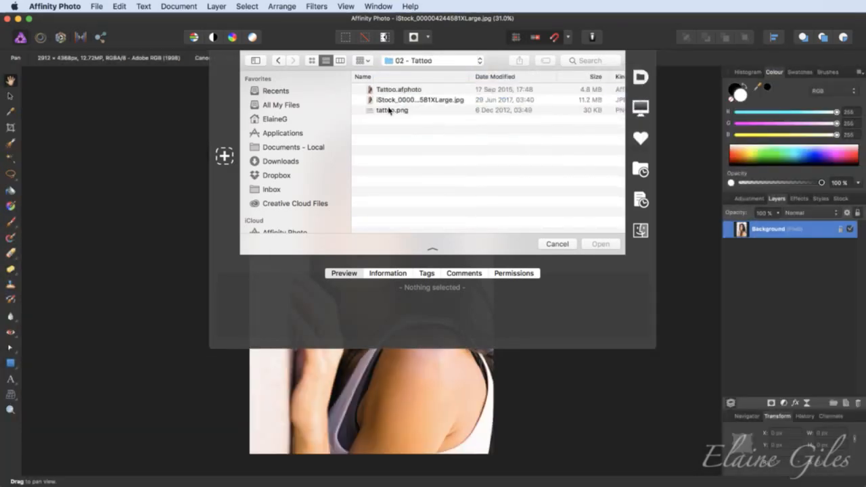
left_click(393, 109)
left_click(601, 244)
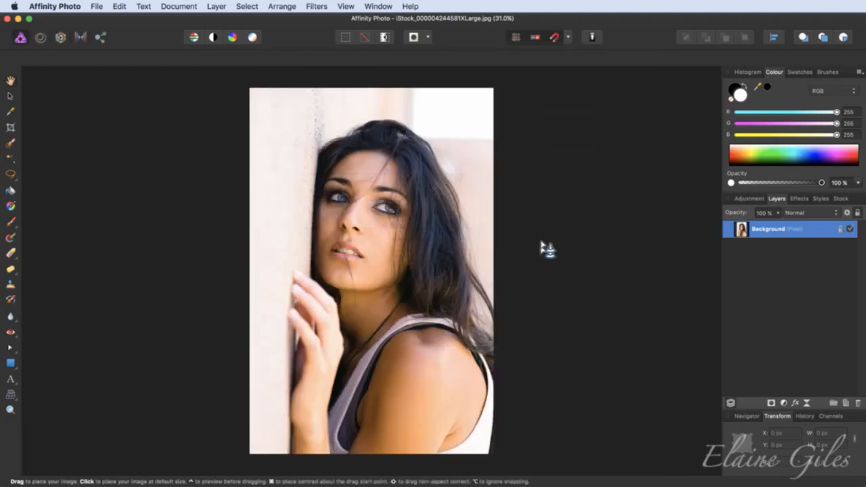
left_click(266, 170)
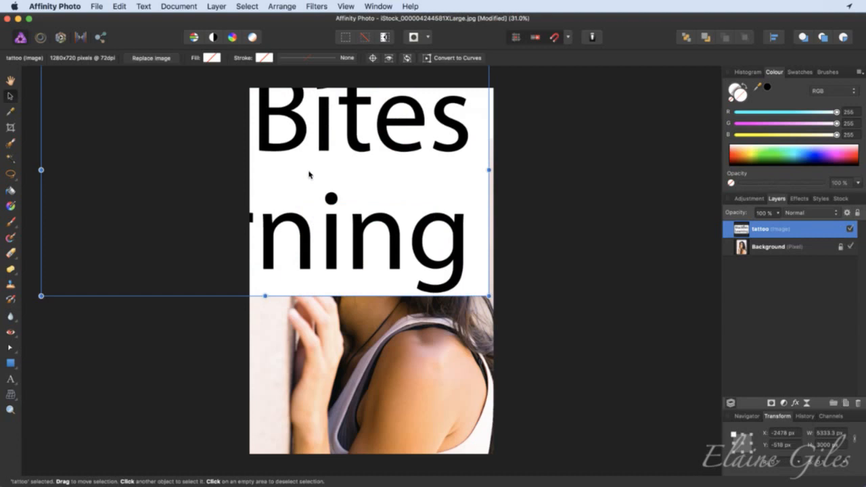
left_click_drag(287, 170, 363, 270)
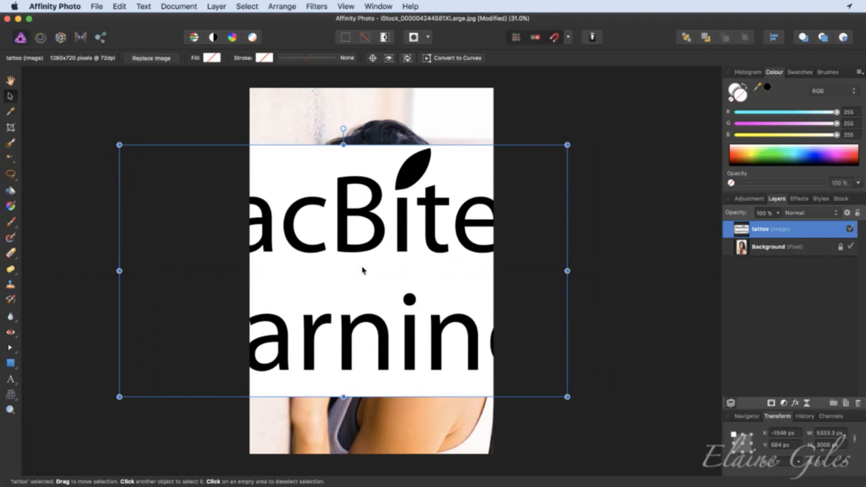
key("ctrl+z")
key("ctrl+z")
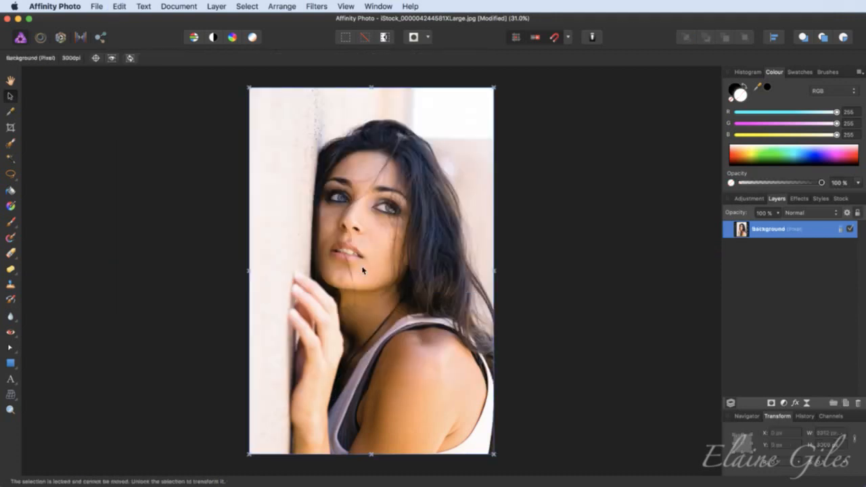
Place tattoo.png over the woman's upper arm at about 1034 × 582 px.
left_click(102, 6)
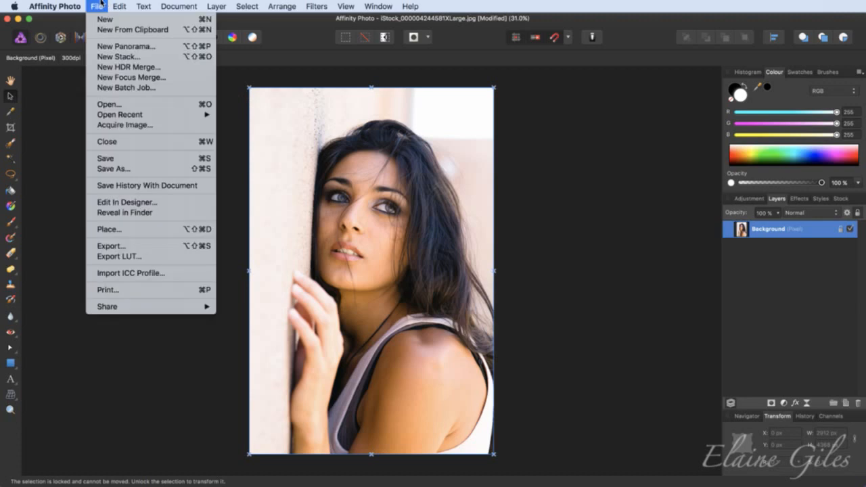
left_click(130, 230)
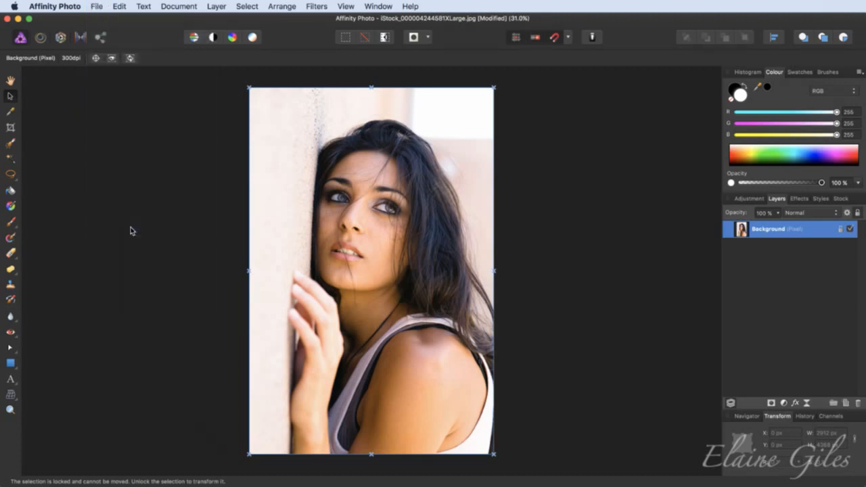
left_click(419, 110)
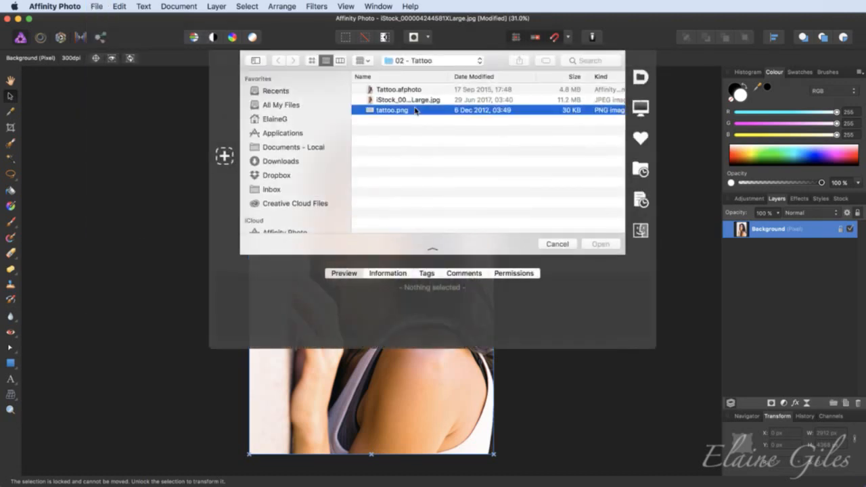
left_click(601, 245)
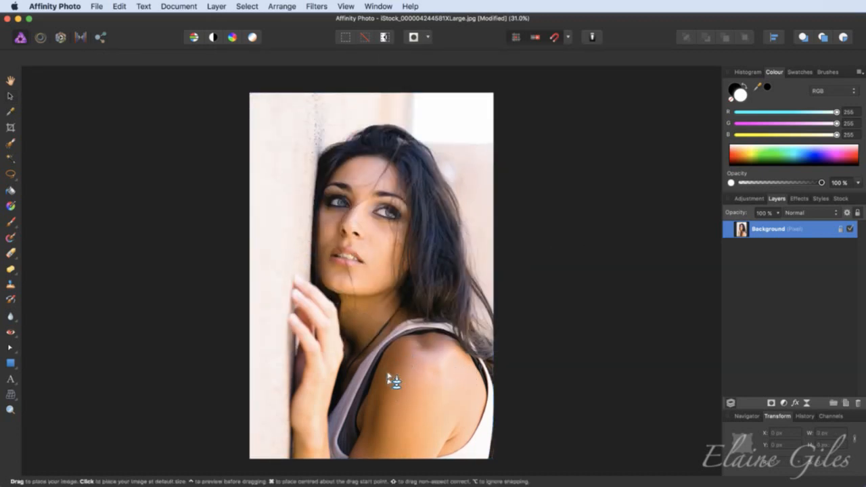
left_click_drag(387, 361, 467, 427)
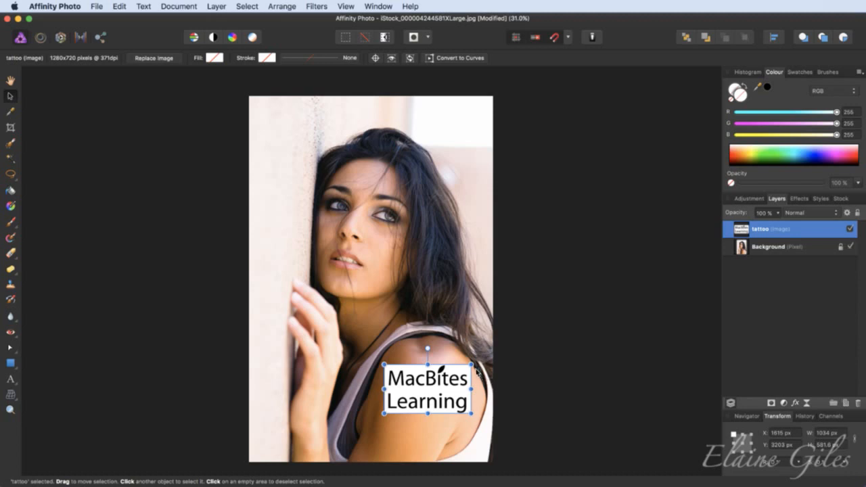
Shrink the tattoo image to about 777 × 437 px, rotate it clockwise to follow the upper arm, position it there and deselect it.
left_click_drag(472, 366, 457, 373)
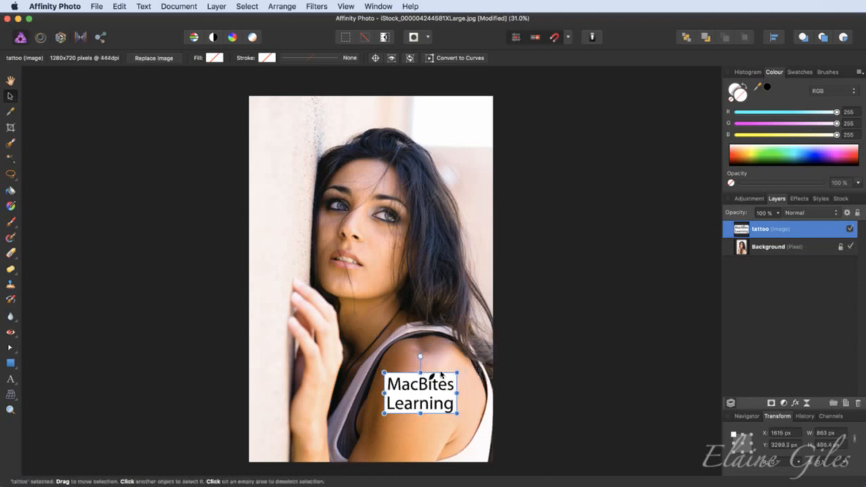
left_click_drag(421, 394, 427, 400)
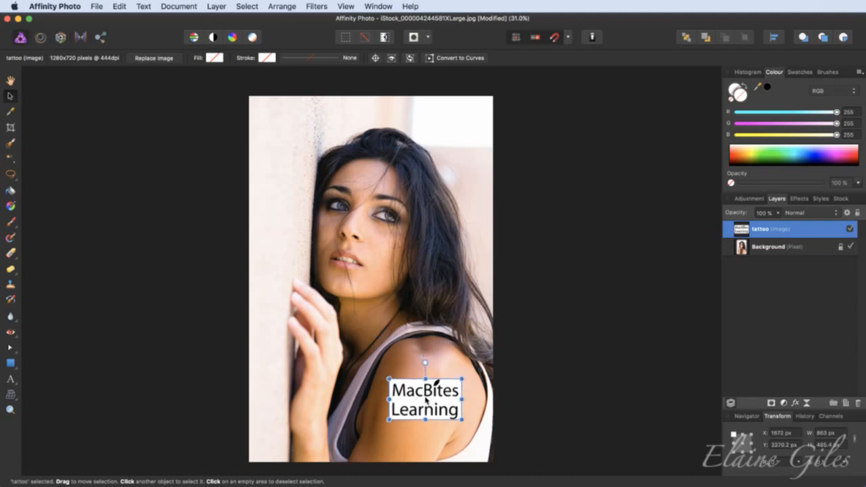
left_click_drag(425, 363, 437, 366)
mouse_move(421, 402)
left_mouse_down()
mouse_move(381, 414)
mouse_move(414, 409)
left_mouse_up()
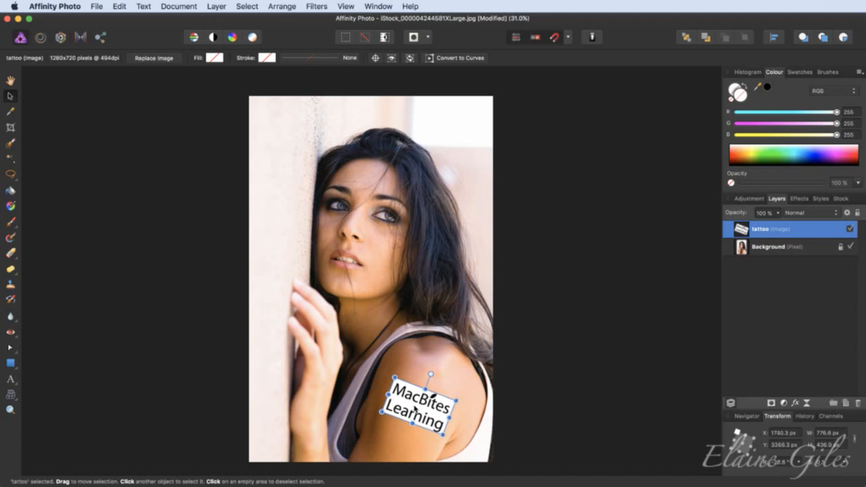
left_click(525, 378)
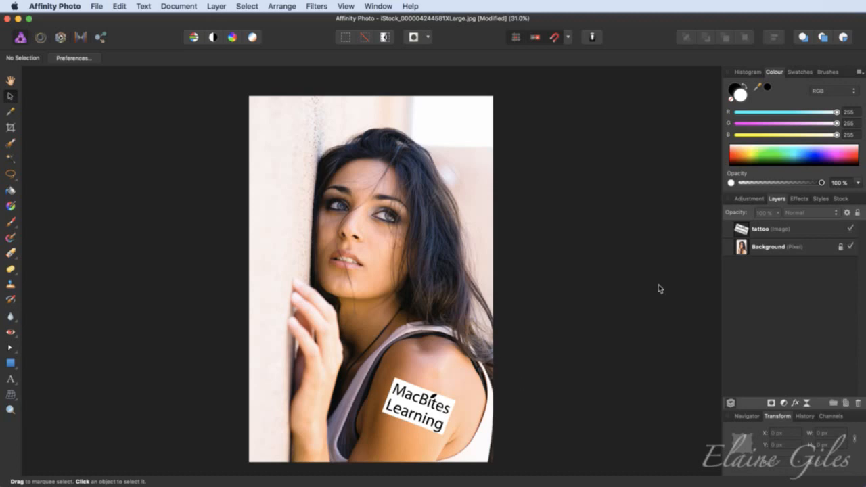
Set the tattoo layer's blend mode to Multiply so the logo blends into the arm, and deselect it to view the whole portrait.
left_click(779, 249)
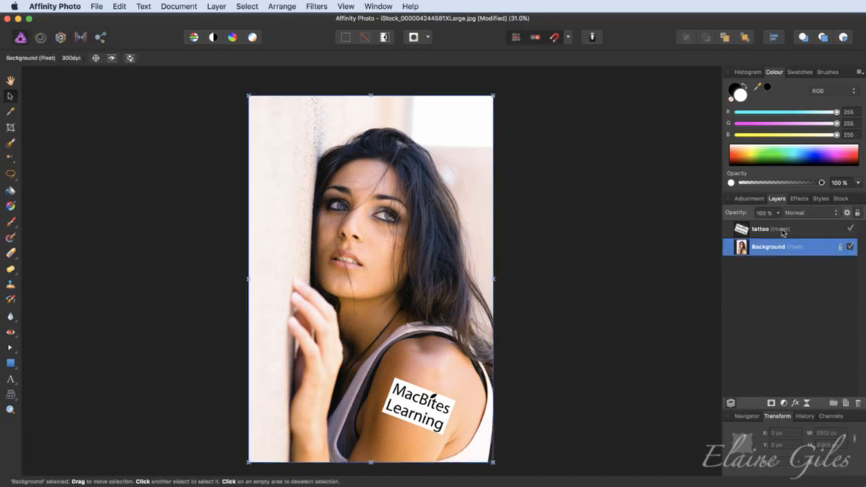
left_click(783, 231)
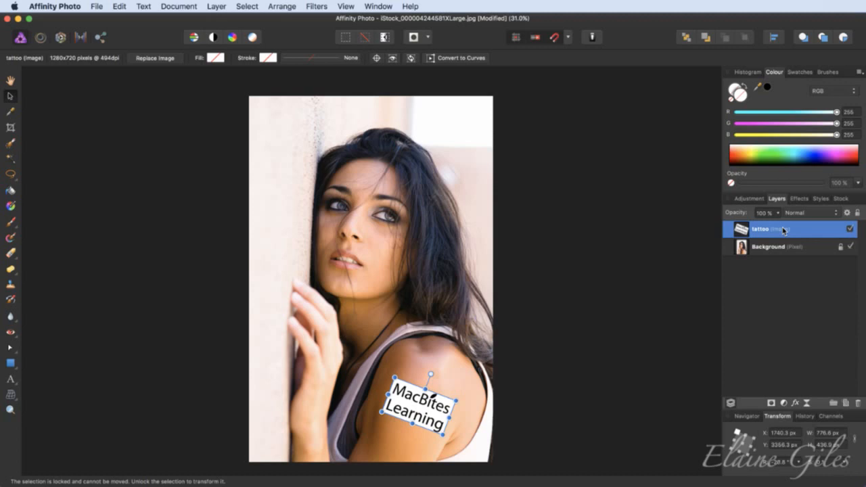
left_click(833, 214)
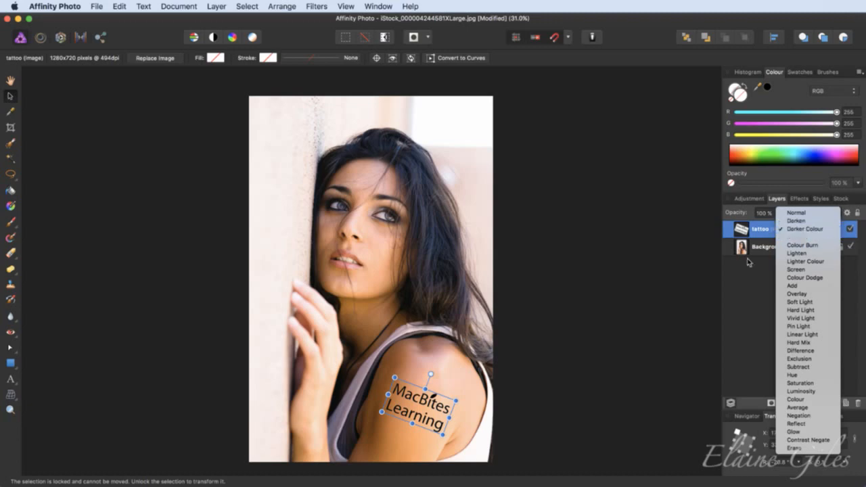
left_click(470, 395)
scroll(447, 417, "up", 10)
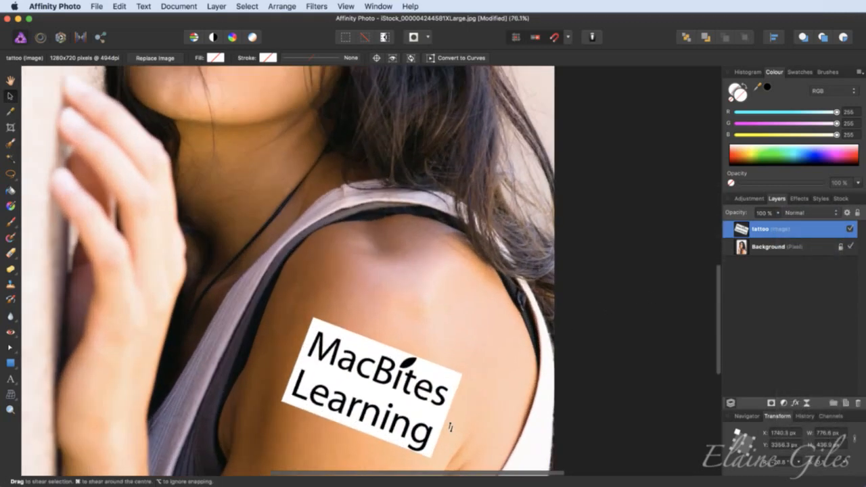
scroll(450, 422, "down", 5)
scroll(451, 420, "down", 2)
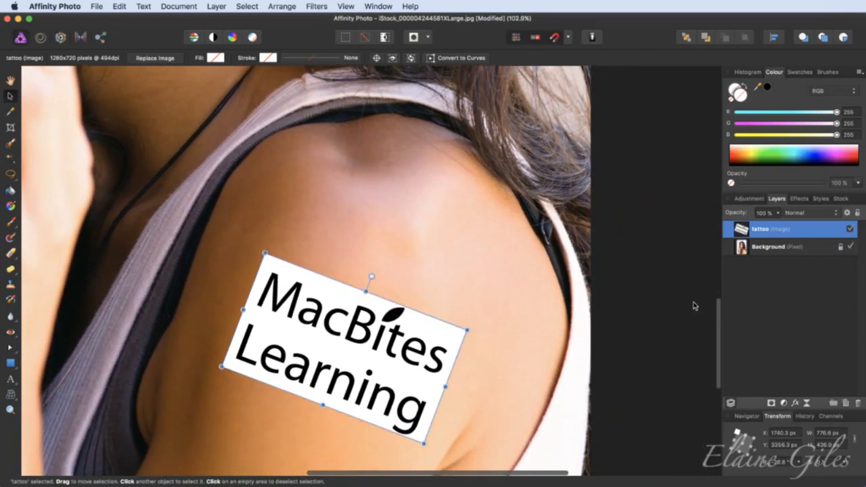
left_click(816, 213)
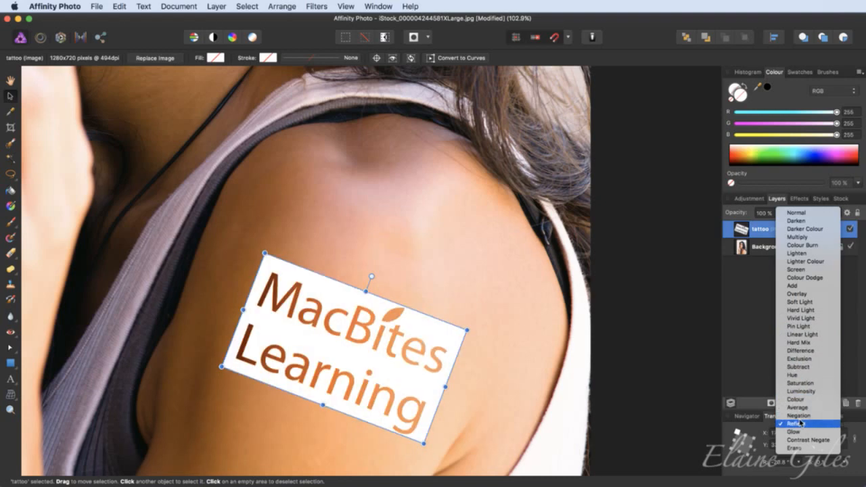
left_click(804, 236)
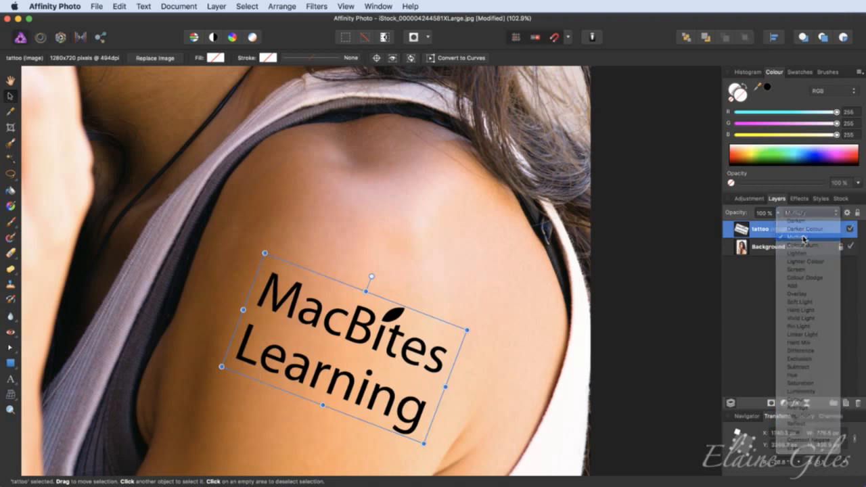
left_click(631, 329)
key("super+0")
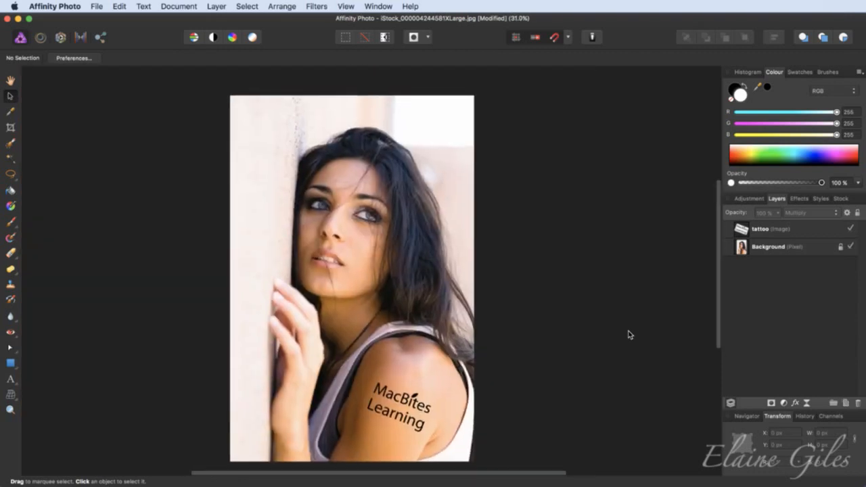
scroll(629, 333, "down", 2)
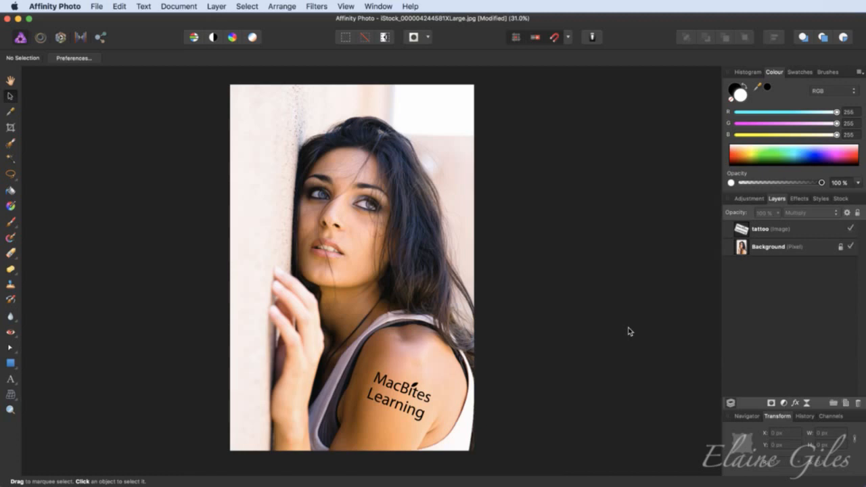
key("super+s")
left_click(470, 179)
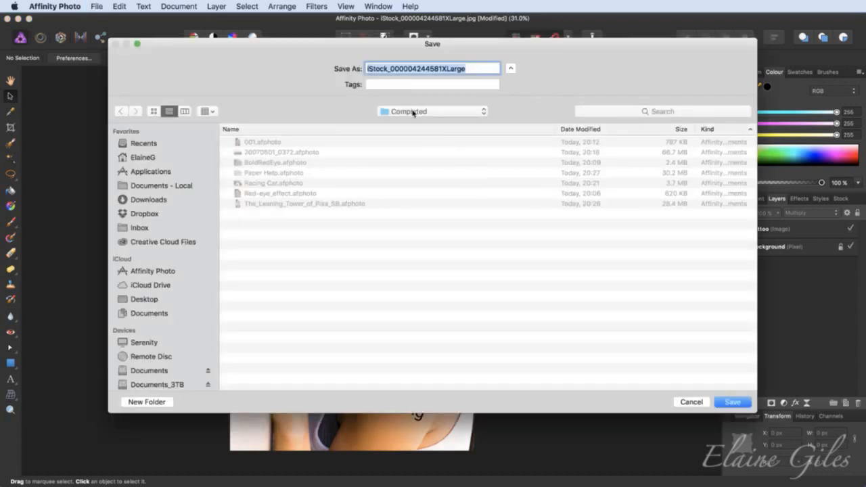
left_click(725, 402)
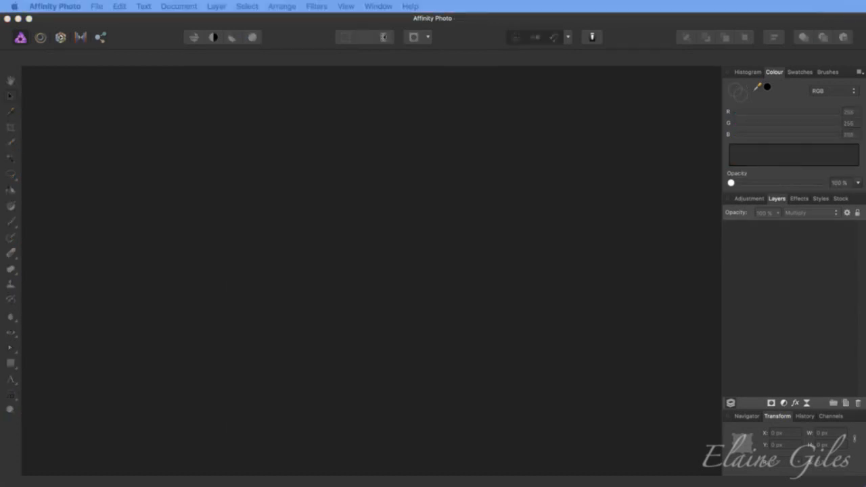
Open the glass-building document, show the Blend Layer, and switch the London text layer on and off again.
left_click_drag(217, 203, 145, 279)
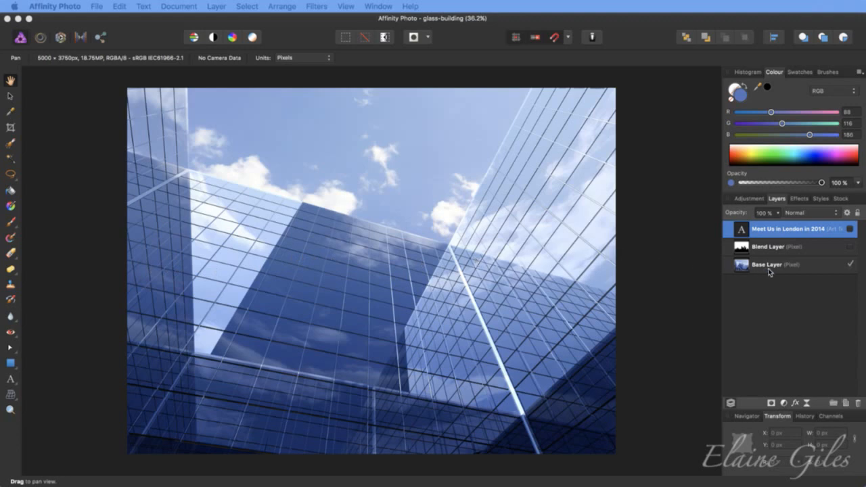
left_click(850, 248)
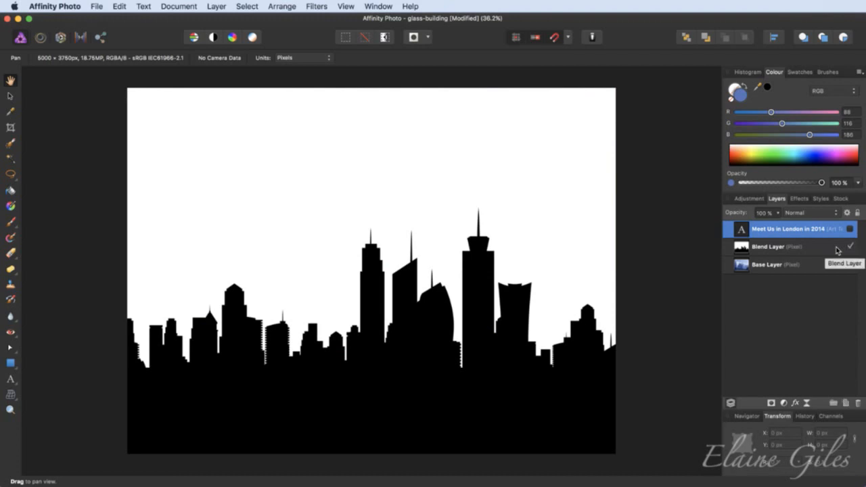
left_click(851, 230)
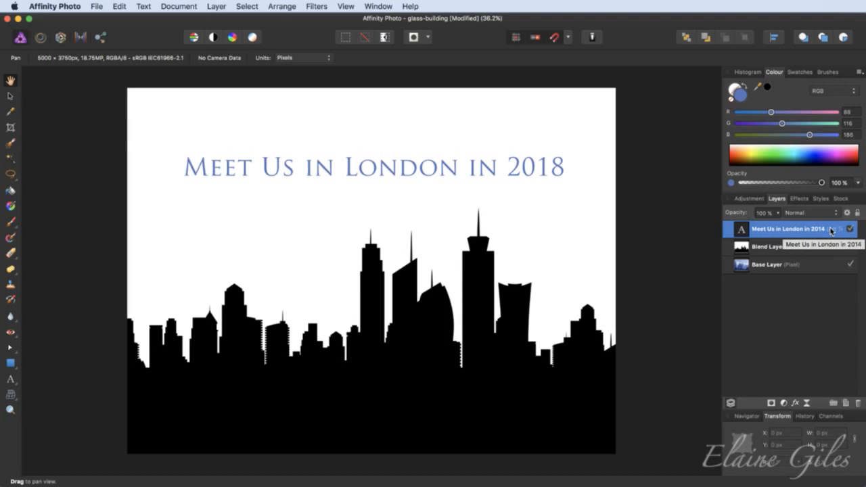
left_click(850, 229)
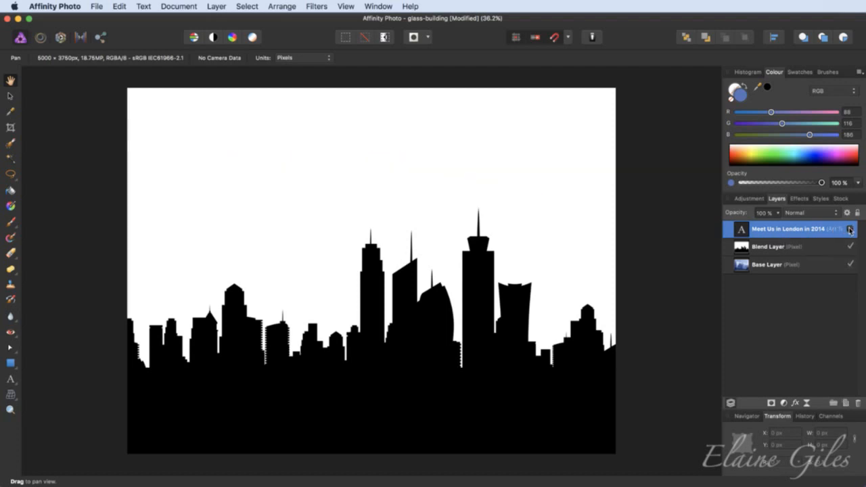
Set the Blend Layer's blend mode to Soft Light and show the London text layer.
left_click(811, 251)
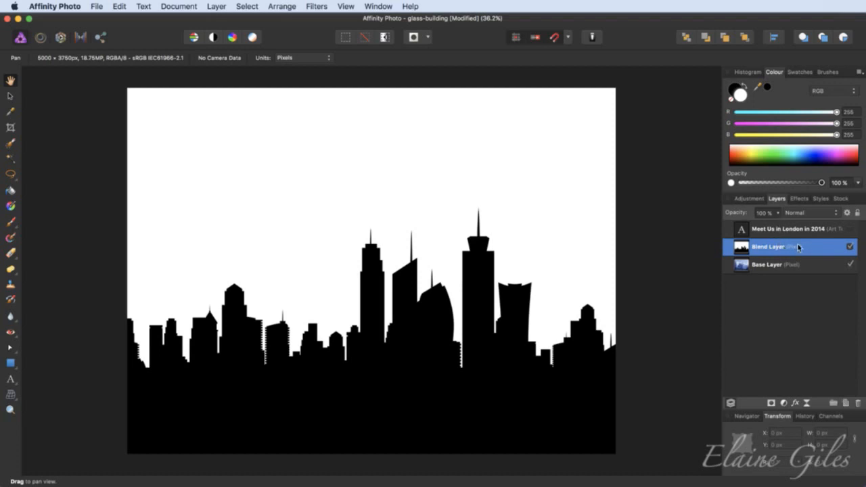
left_click(819, 214)
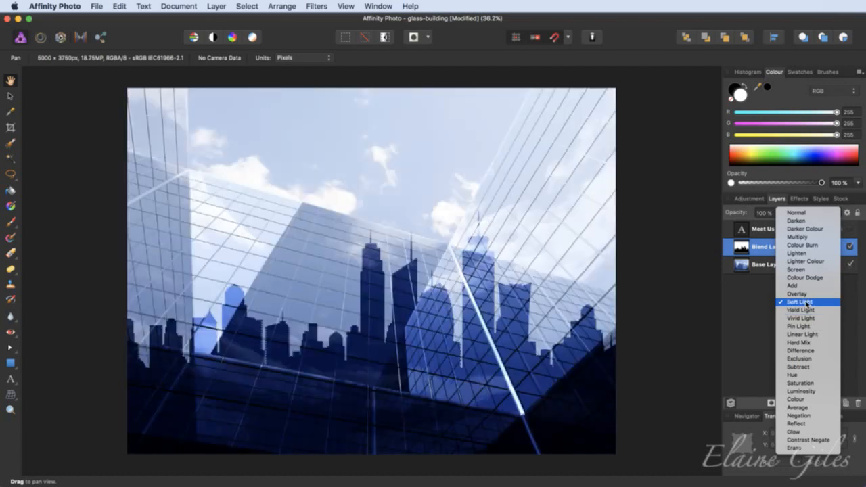
left_click(807, 305)
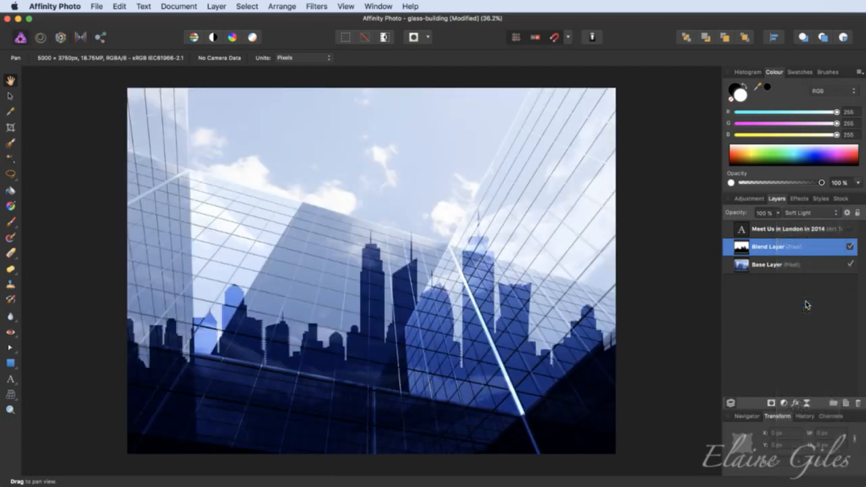
left_click(851, 230)
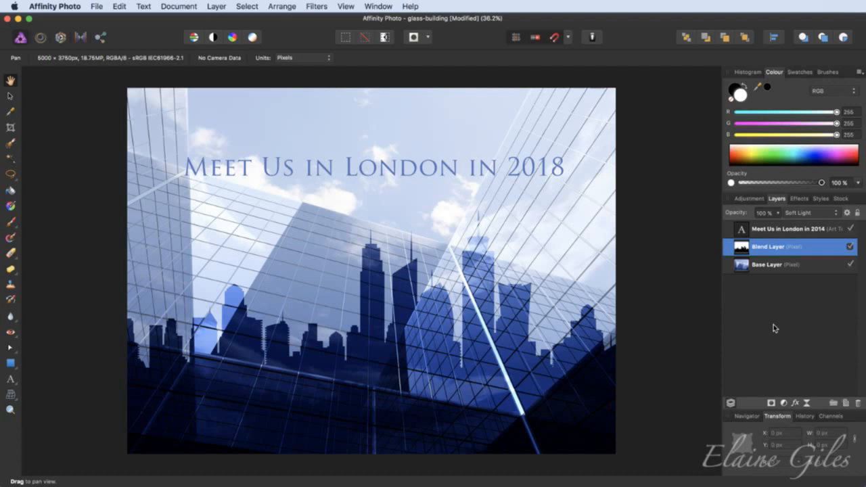
Close glass-building without saving and open the mountain photo pixabay-hofats-62593.jpg.
key("super+w")
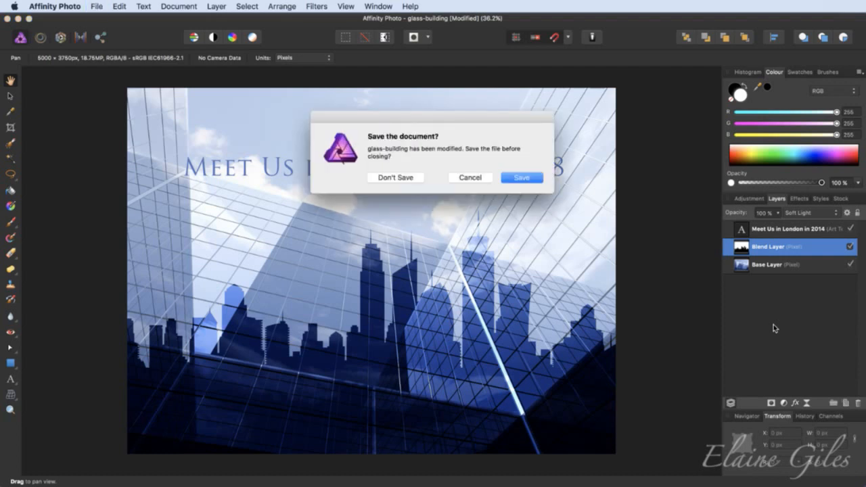
left_click(397, 179)
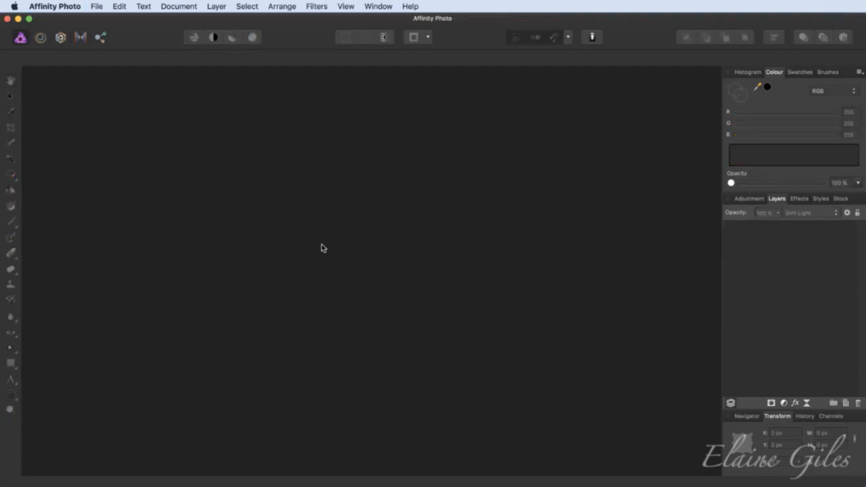
key("super+o")
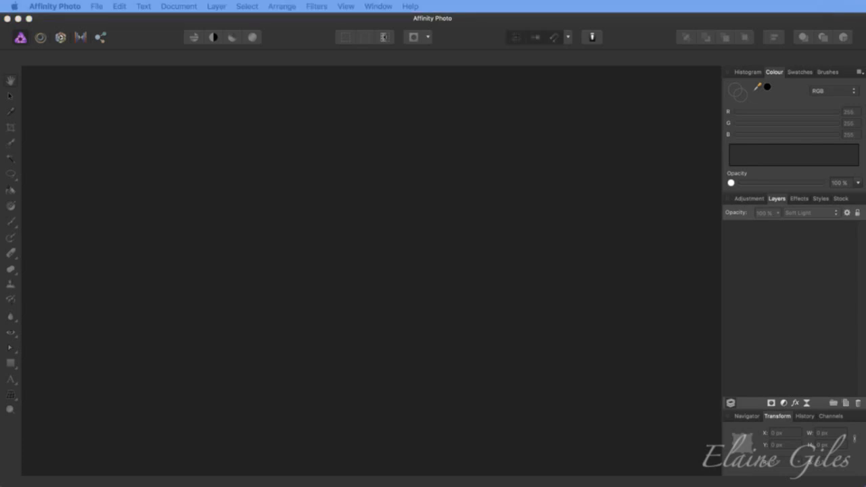
left_click_drag(325, 224, 323, 226)
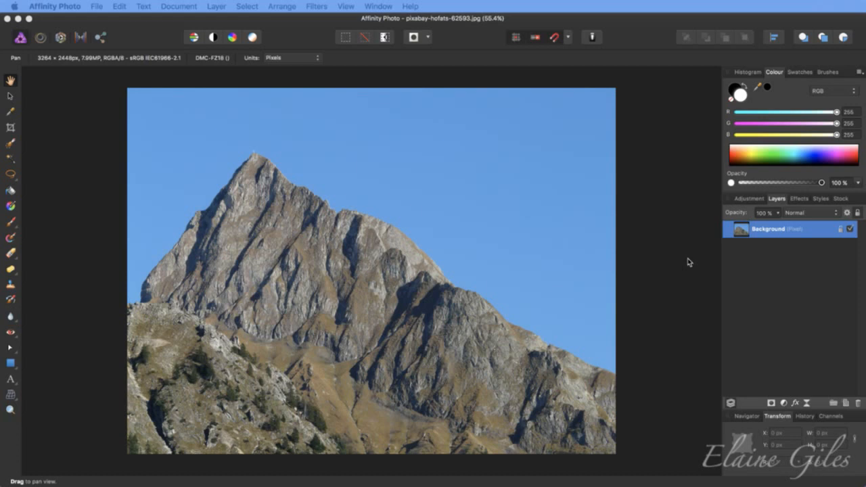
Duplicate the mountain photo's Background layer.
left_click(735, 256)
left_click(767, 235)
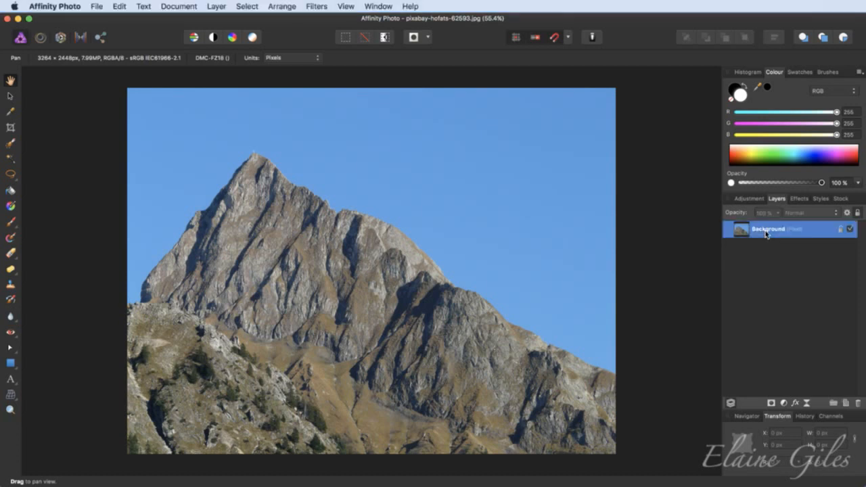
key("super+j")
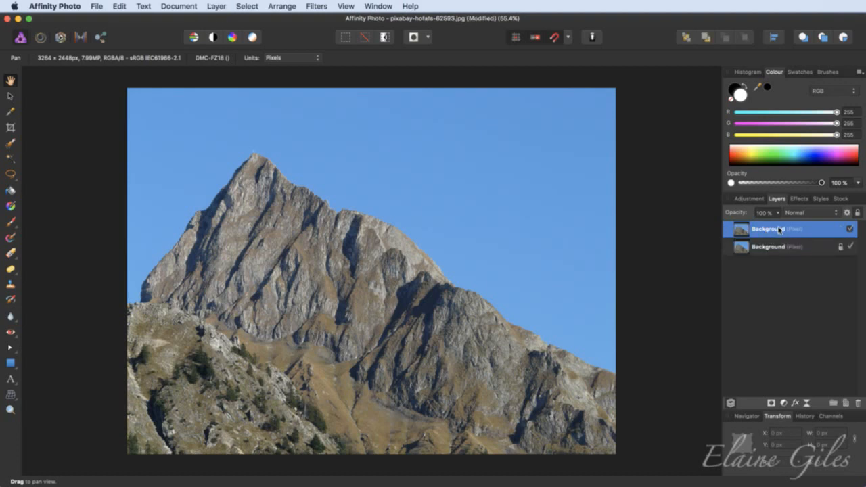
Set the duplicate Background layer's blend mode to Multiply, lower its opacity to about 60 %, and deselect it.
left_click(814, 213)
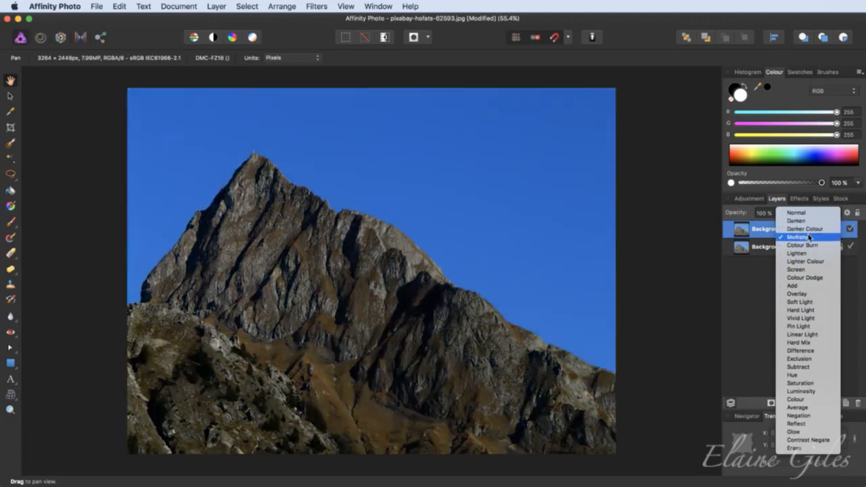
left_click(809, 236)
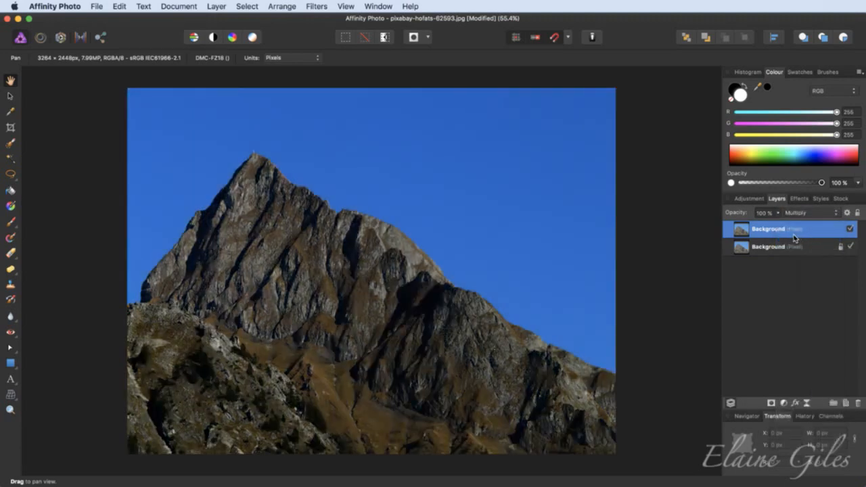
left_click_drag(779, 213, 737, 229)
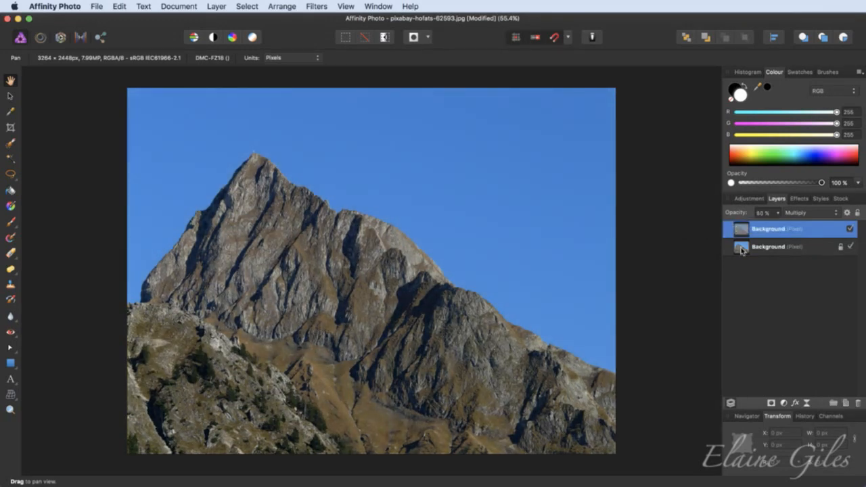
left_click(787, 291)
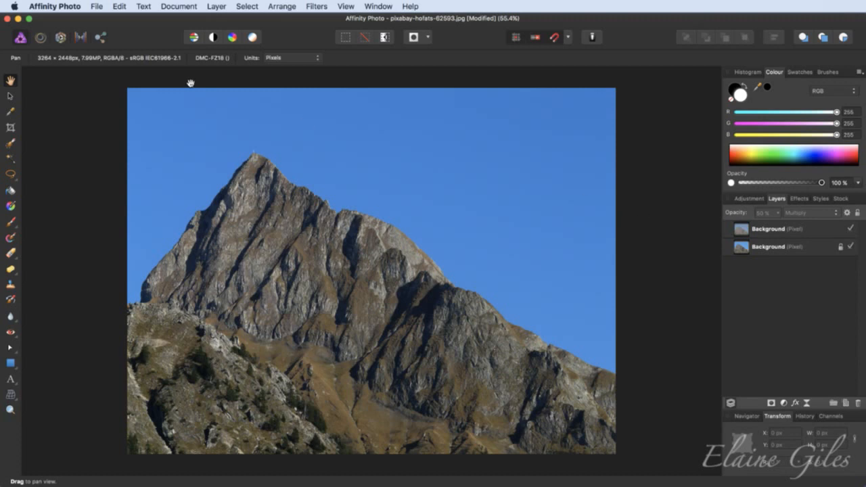
Choose pixabay-calendar-2435280.png from the 04 - Calendar folder inside 03 - Blend Mode Basics as the image to place in the mountain photo.
left_click(96, 5)
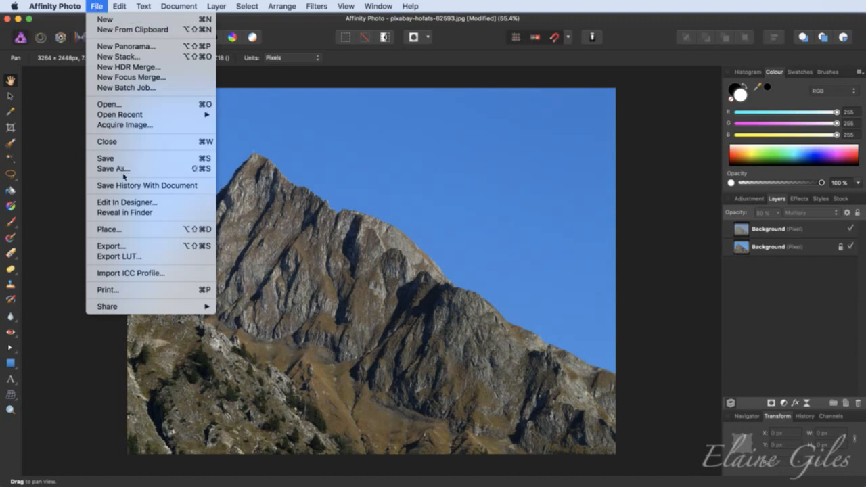
left_click(123, 230)
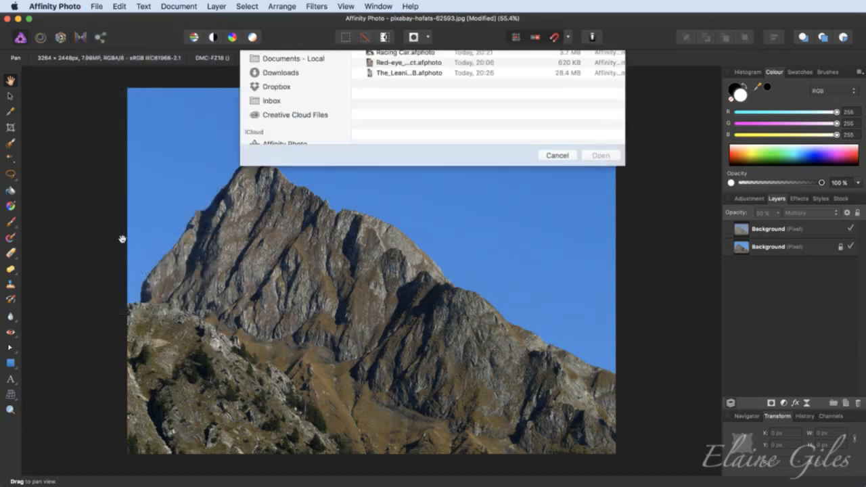
left_click(438, 61)
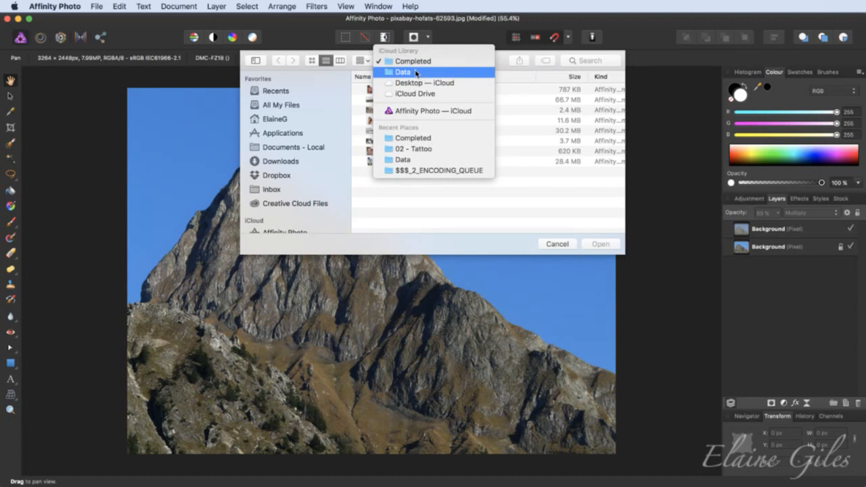
left_click(418, 72)
double_click(404, 111)
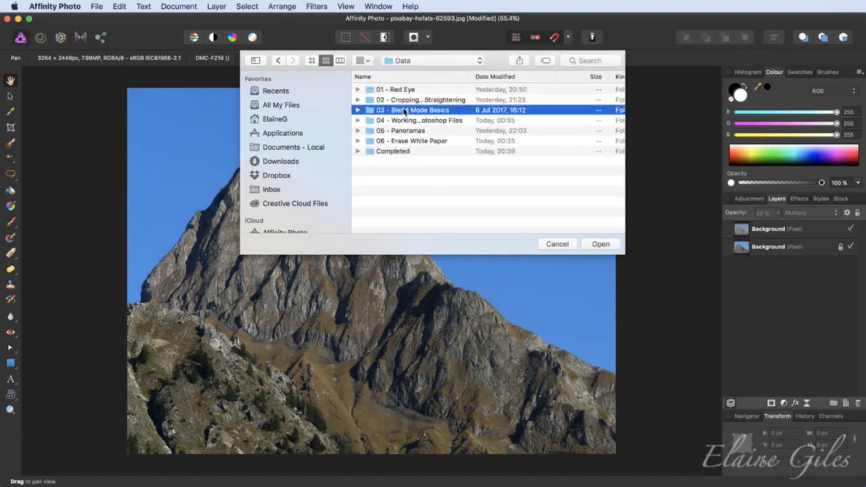
left_click(399, 121)
double_click(399, 121)
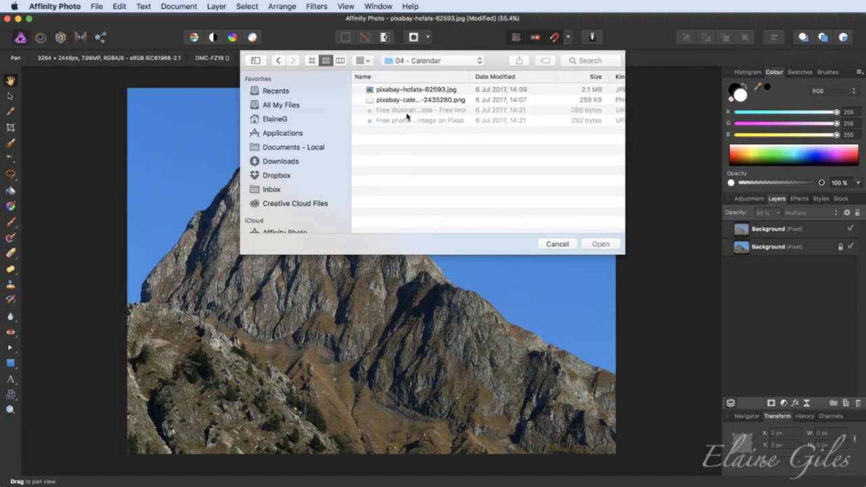
left_click(407, 100)
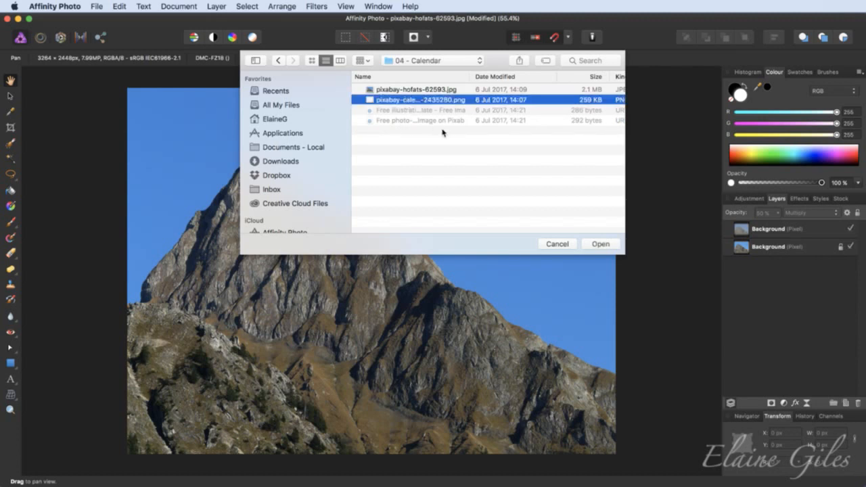
left_click(601, 244)
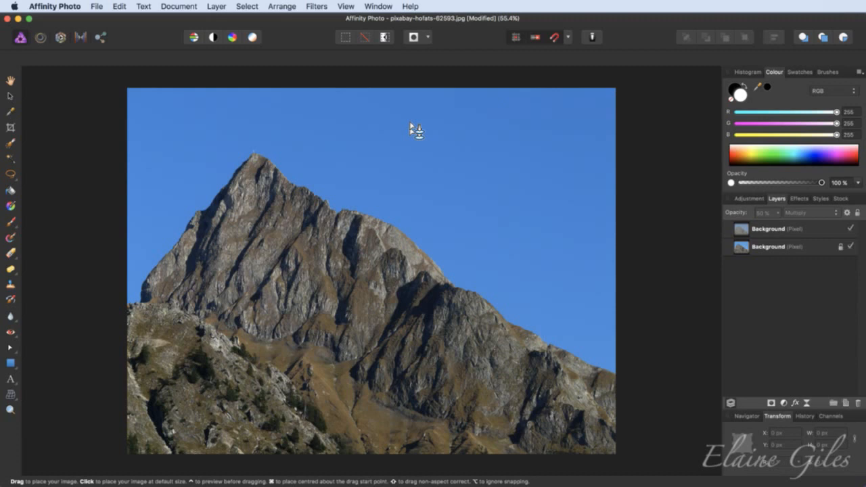
Place the calendar image over the sky right of the peak and adjust it to about 1237 × 977 px near the photo's corner.
left_click_drag(411, 97, 592, 241)
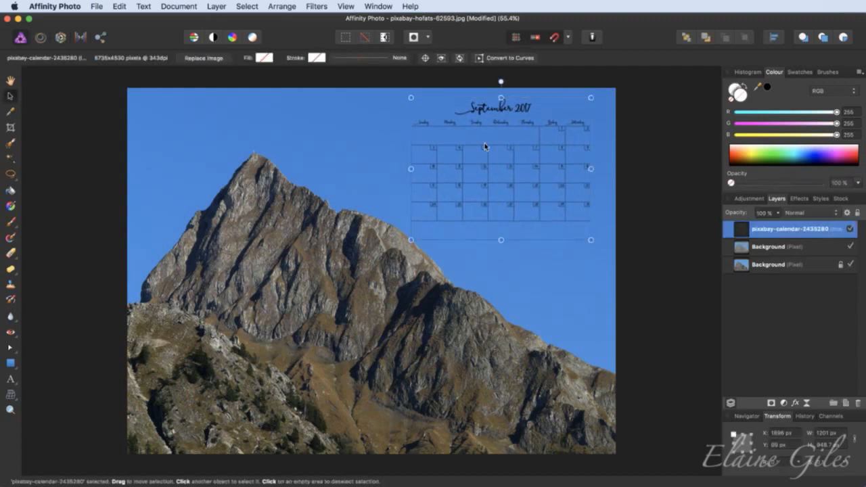
left_click_drag(510, 149, 526, 148)
left_click_drag(426, 242, 421, 245)
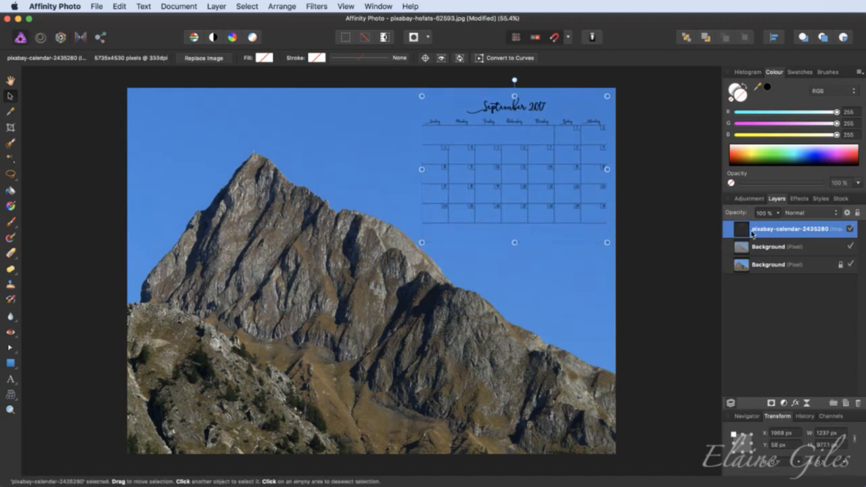
double_click(800, 229)
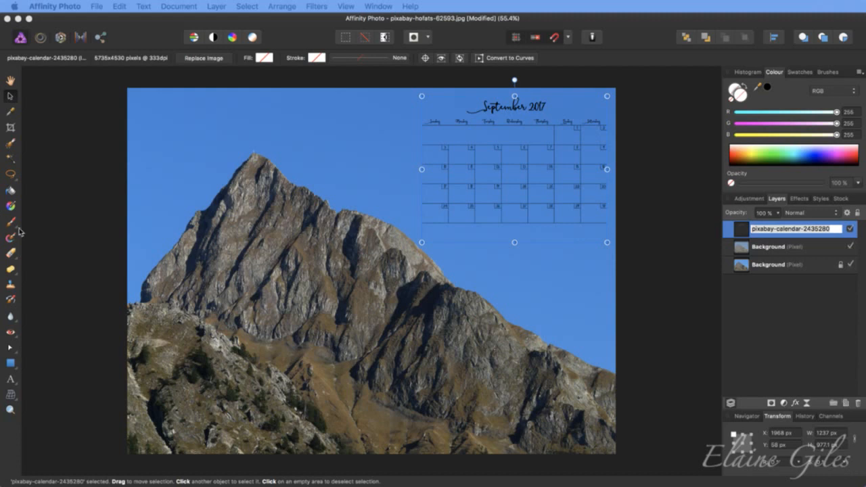
left_click(774, 296)
left_click(773, 296)
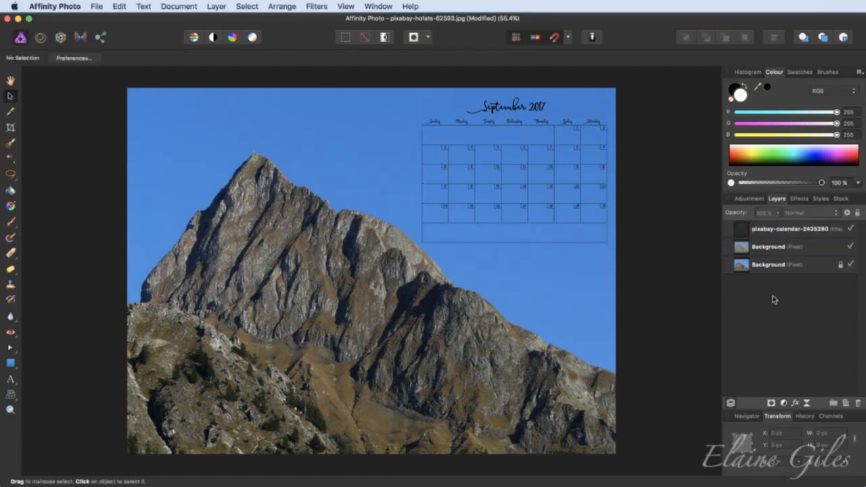
Set the calendar layer's blend mode to Average and deselect the layer.
left_click(761, 233)
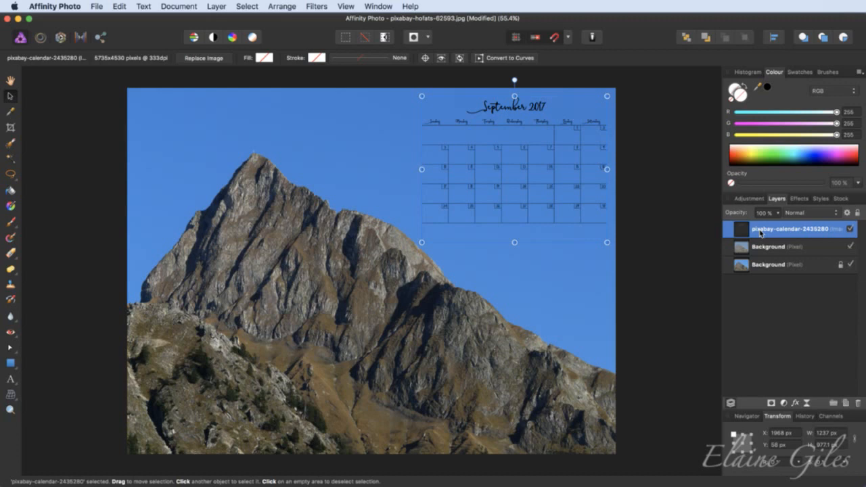
left_click(815, 214)
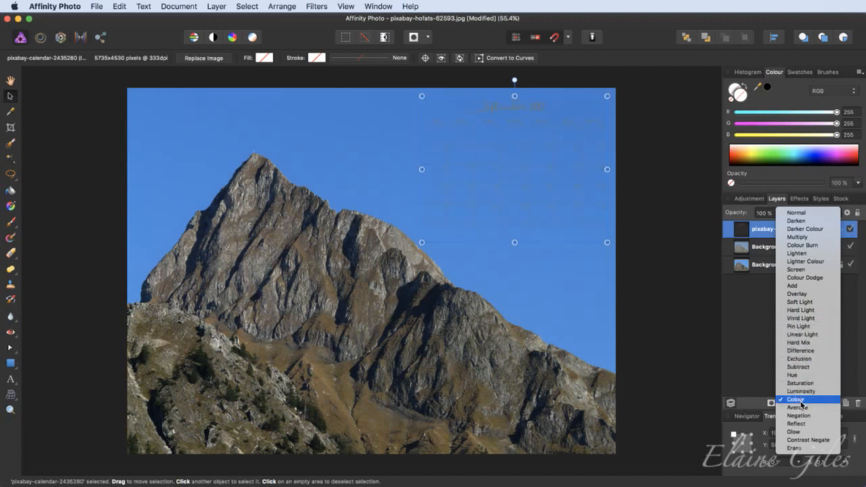
left_click(802, 409)
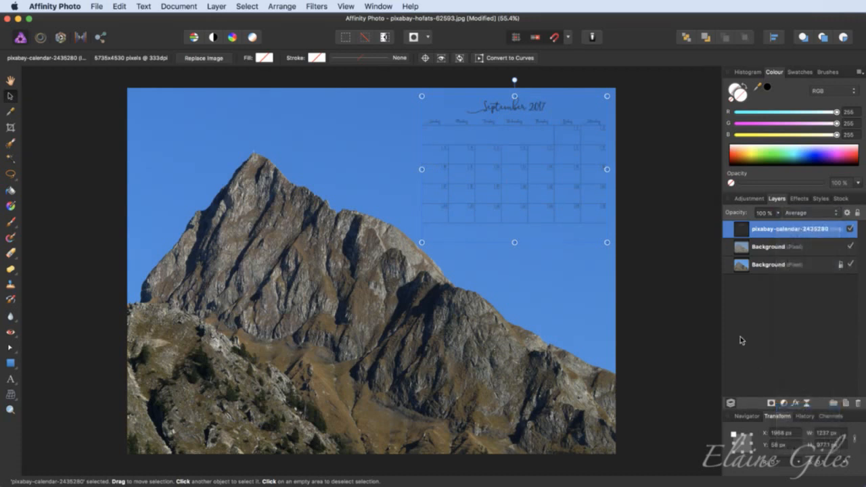
left_click(643, 184)
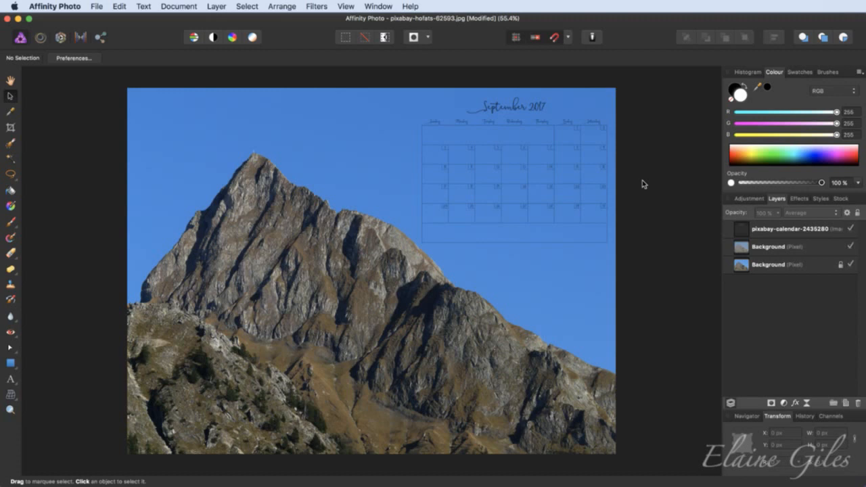
Close the mountain photo calendar document without saving it.
key("super+w")
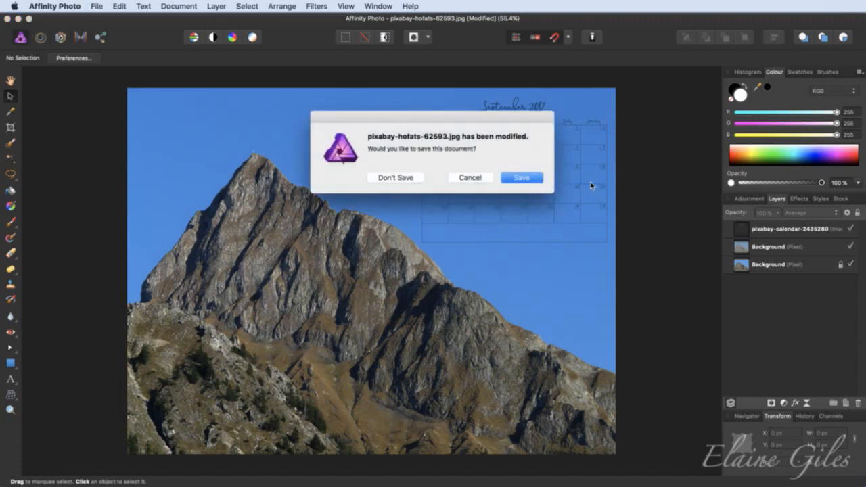
left_click(410, 178)
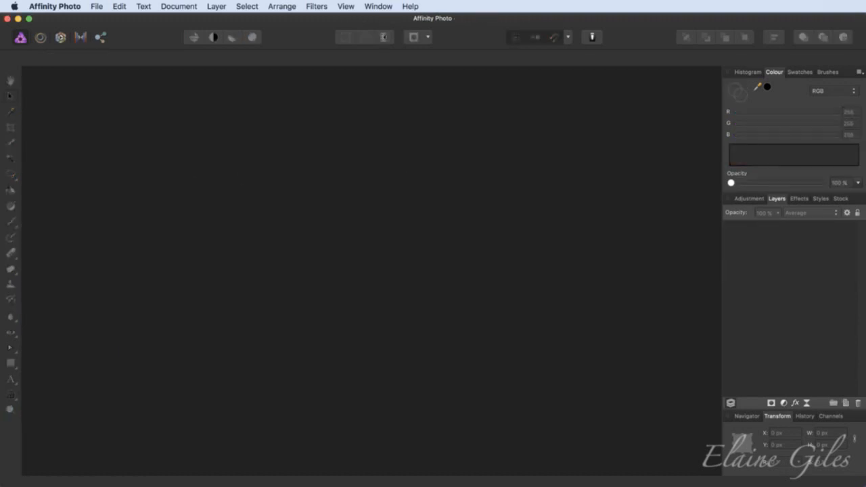
key("super+q")
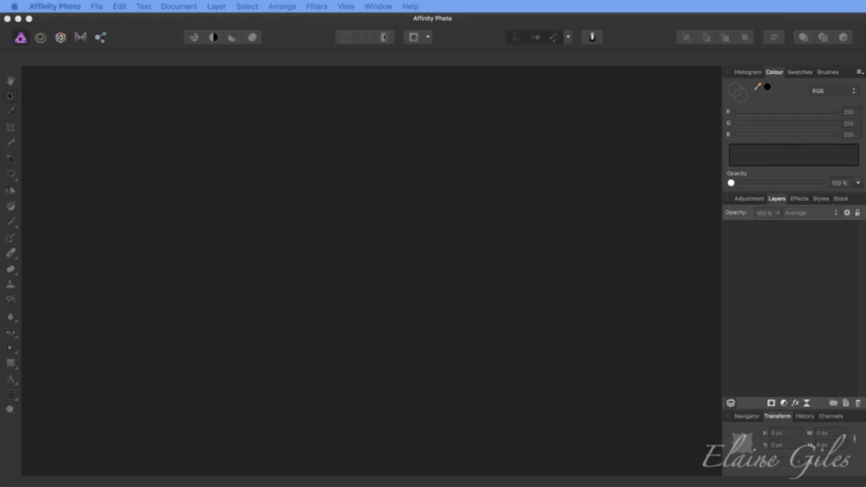
left_click_drag(1, 193, 379, 196)
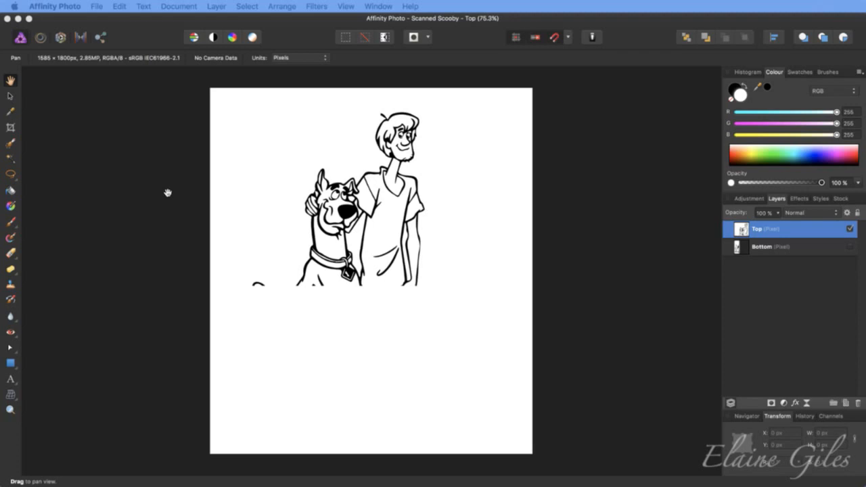
left_click_drag(135, 151, 142, 153)
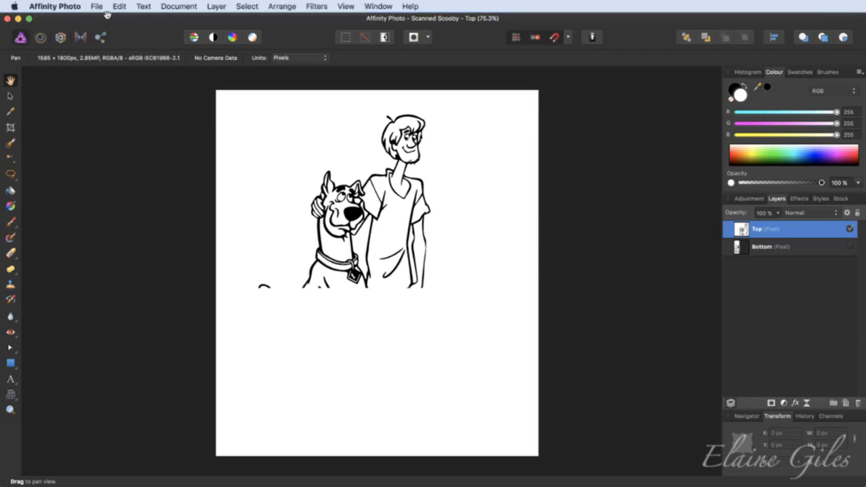
Choose the Scanned Scooby bottom-half .afphoto file from Data > 03 - Blend Mode Basics > 05 - Scanned Scooby for placing into the document.
left_click(98, 7)
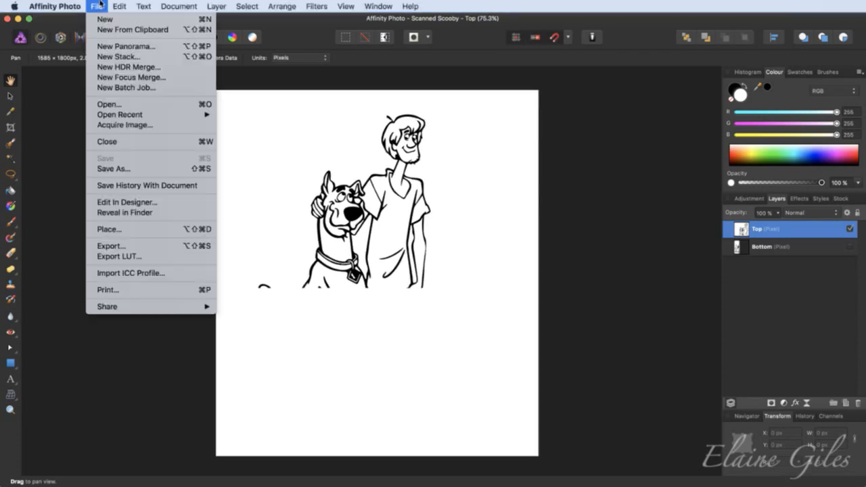
left_click(126, 230)
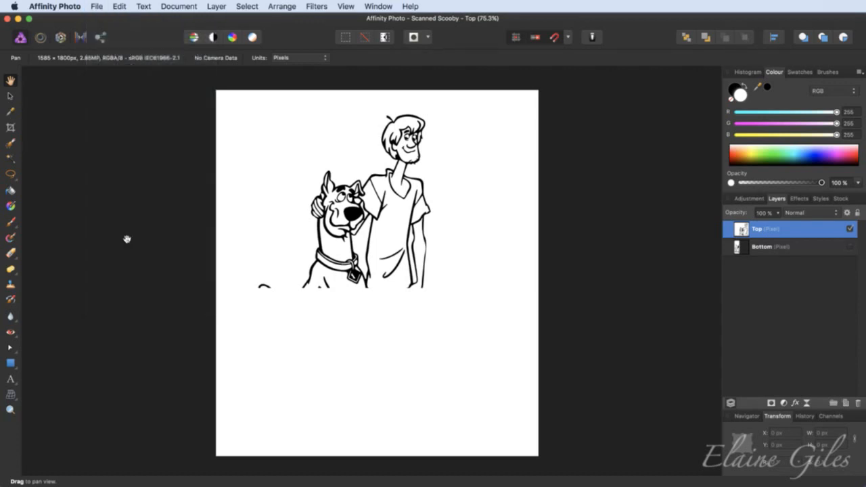
left_click(458, 65)
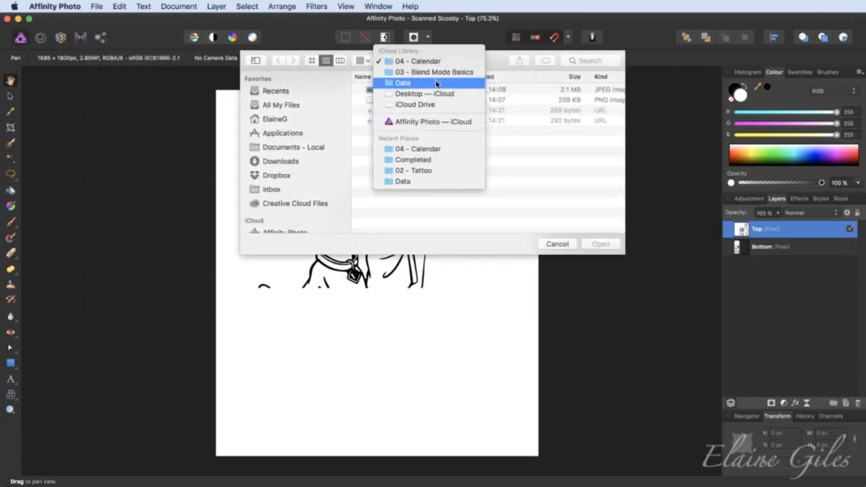
left_click(439, 84)
left_click(406, 121)
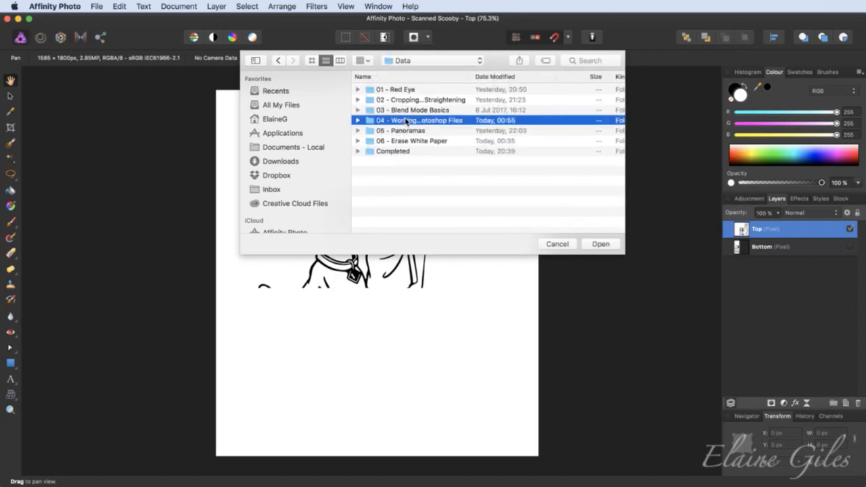
double_click(406, 109)
double_click(394, 132)
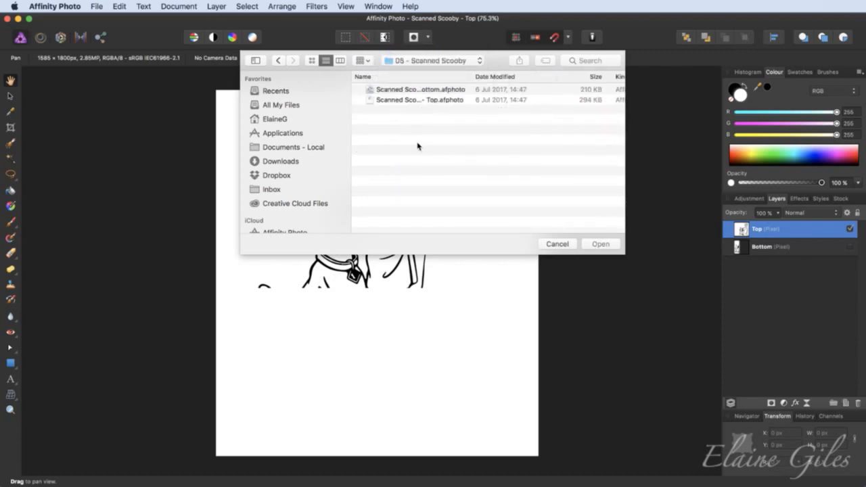
left_click(416, 90)
left_click(601, 243)
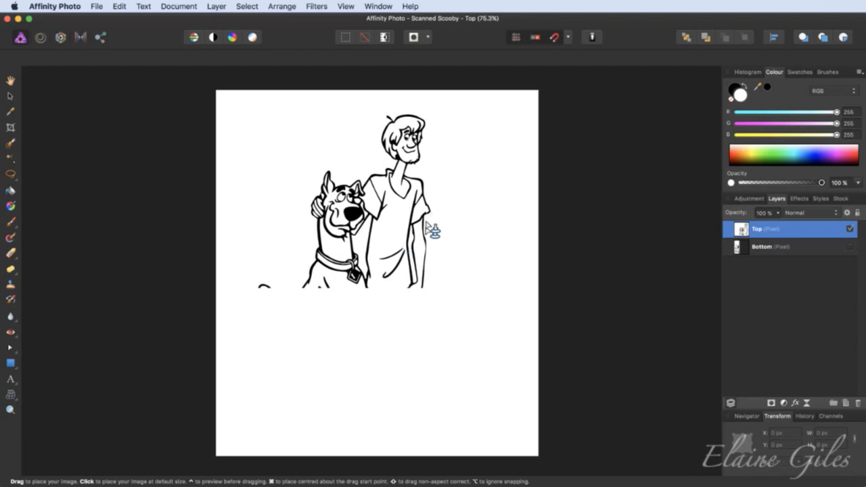
Place the bottom-half image at its default size and move it roughly over the lower part of the drawing, to X 147 px, Y 709 px.
left_click(453, 264)
left_click(453, 266)
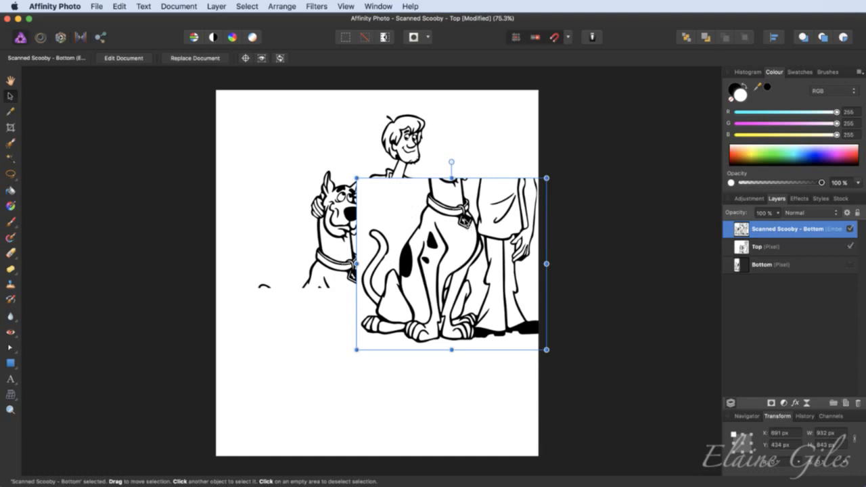
mouse_move(465, 221)
left_mouse_down()
mouse_move(476, 270)
mouse_move(392, 338)
mouse_move(344, 337)
mouse_move(382, 339)
mouse_move(365, 308)
mouse_move(398, 296)
mouse_move(535, 294)
mouse_move(392, 296)
mouse_move(394, 308)
mouse_move(380, 310)
mouse_move(352, 295)
mouse_move(353, 278)
left_mouse_up()
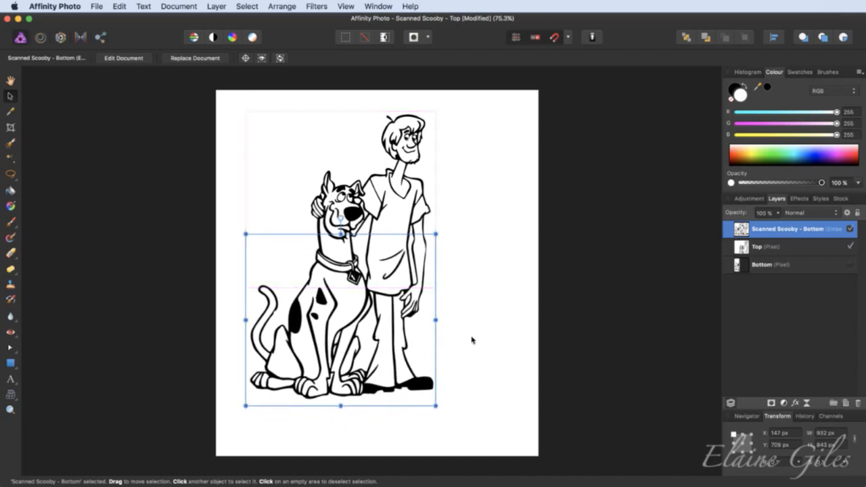
left_click(460, 346)
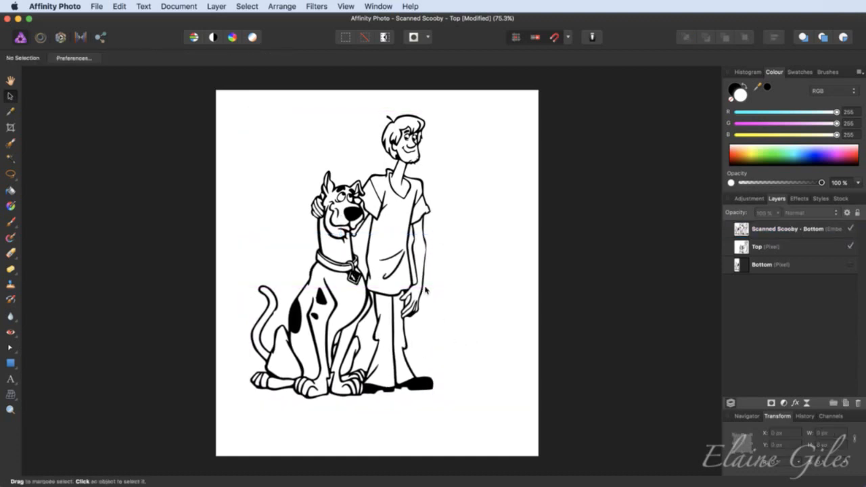
Try to line up the placed bottom-half image by eye with the outlines at the dog's jaw.
scroll(333, 229, "up", 10)
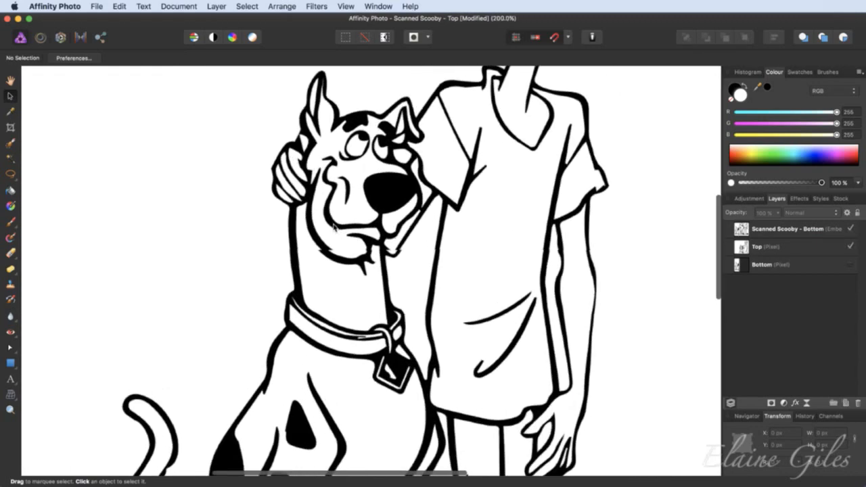
scroll(333, 228, "up", 2)
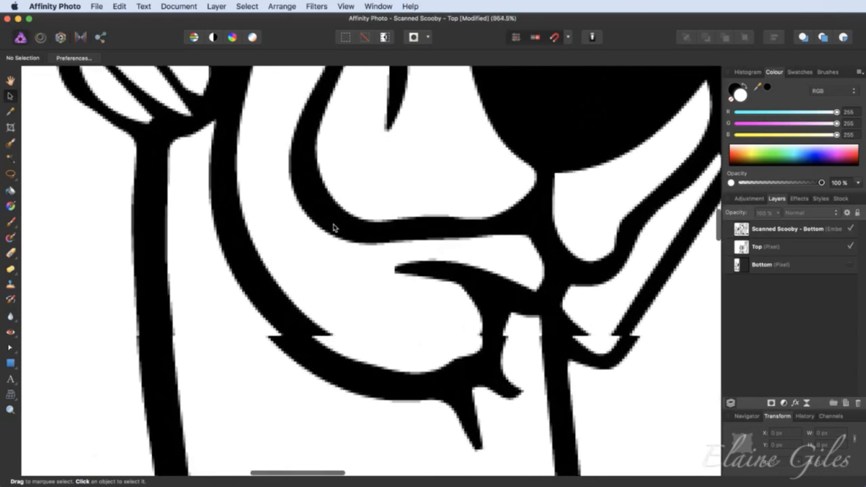
left_click(562, 355)
left_click_drag(561, 354, 576, 354)
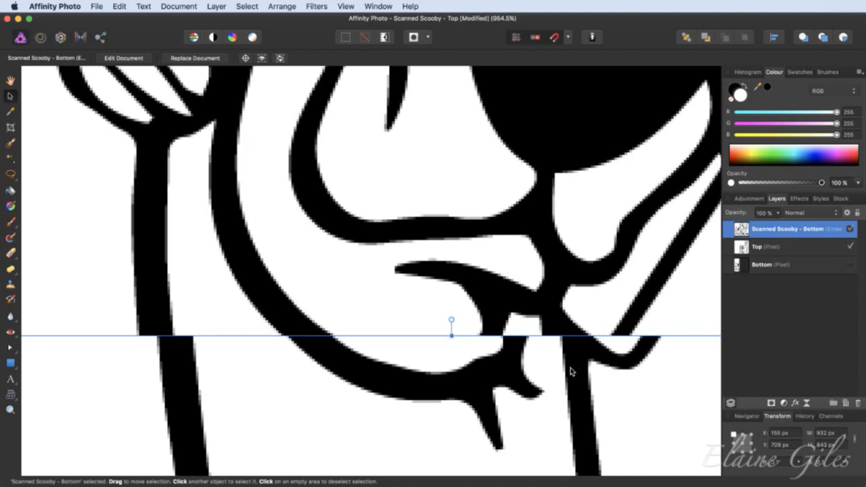
key("super+z")
mouse_move(554, 370)
left_mouse_down()
mouse_move(549, 381)
mouse_move(573, 379)
mouse_move(569, 368)
mouse_move(564, 402)
mouse_move(555, 368)
mouse_move(583, 370)
mouse_move(559, 365)
left_mouse_up()
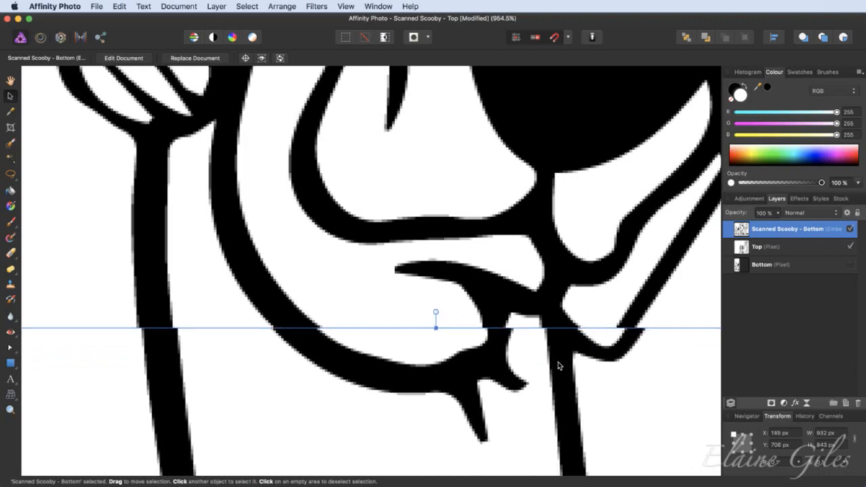
key("super+0")
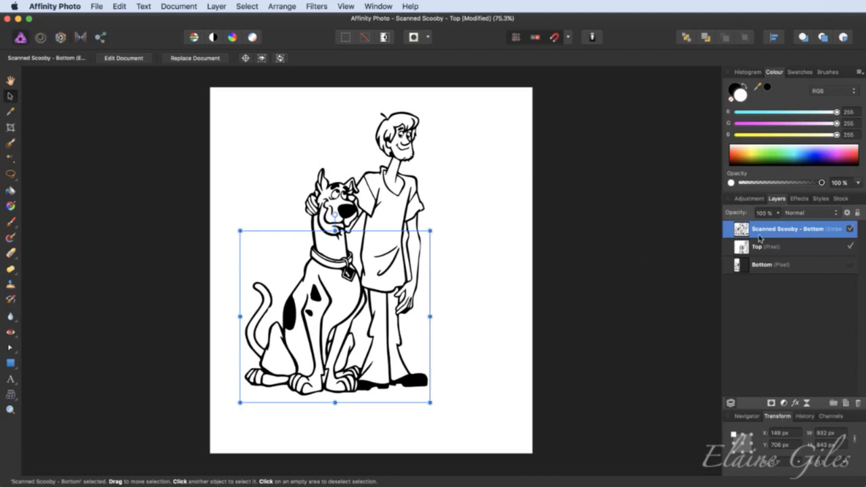
Set the bottom-half layer's blend mode to Difference and align it with the Top layer at X 147 px, Y 703 px.
left_click(817, 213)
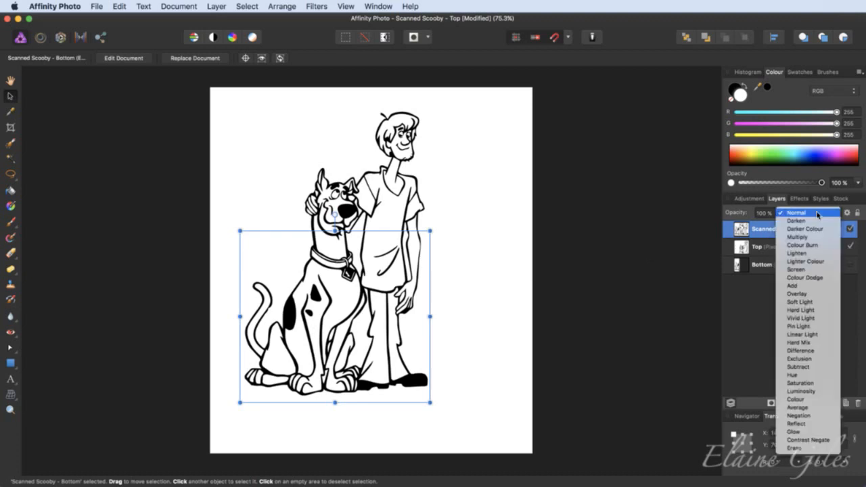
left_click(819, 352)
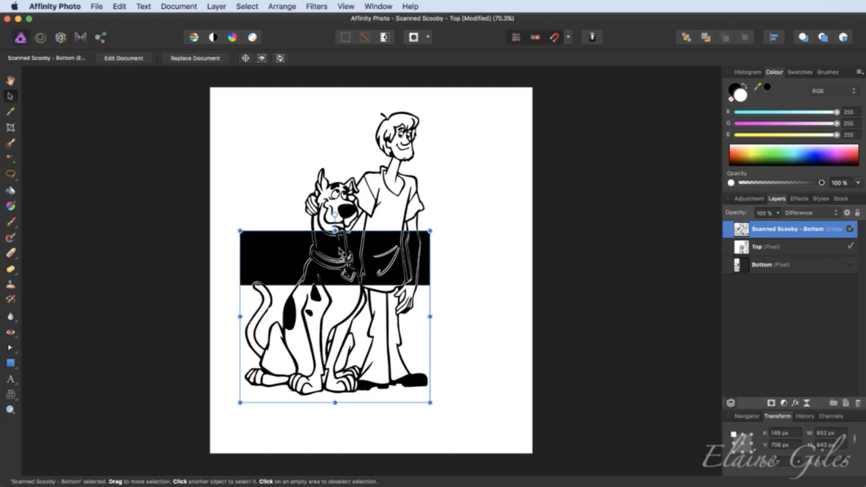
scroll(341, 252, "up", 5)
scroll(340, 252, "down", 1)
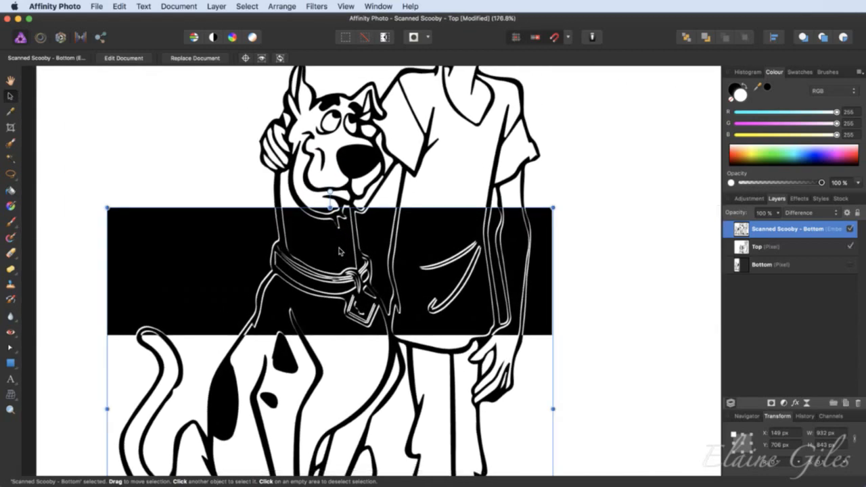
left_click_drag(341, 252, 339, 251)
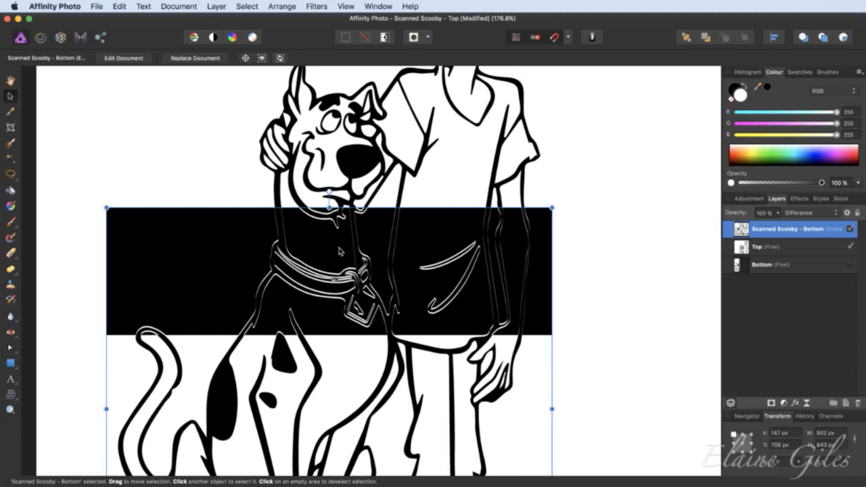
left_click_drag(339, 252, 339, 251)
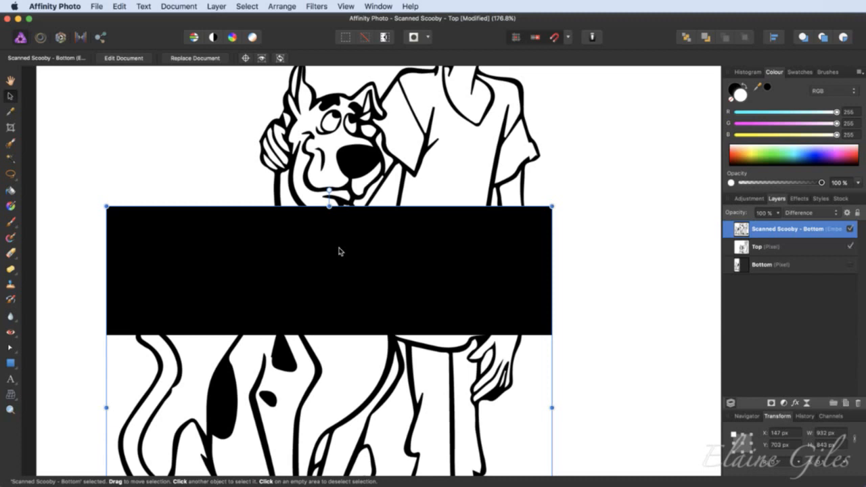
Restore the bottom-half layer's blend mode to Normal, deselect it and fit the whole page in view.
left_click(818, 212)
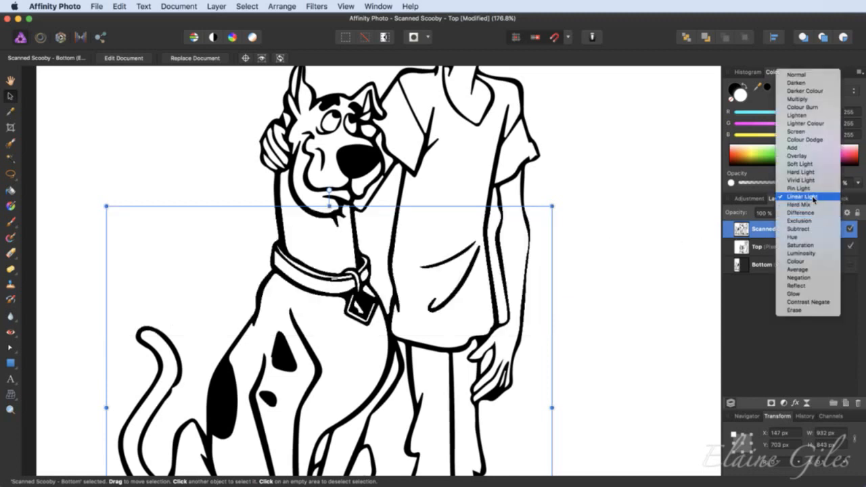
left_click(798, 75)
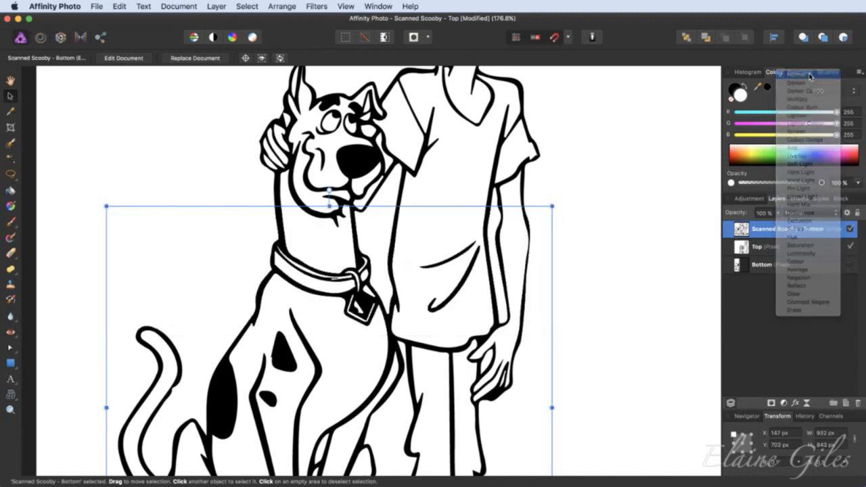
left_click(631, 240)
key("super+0")
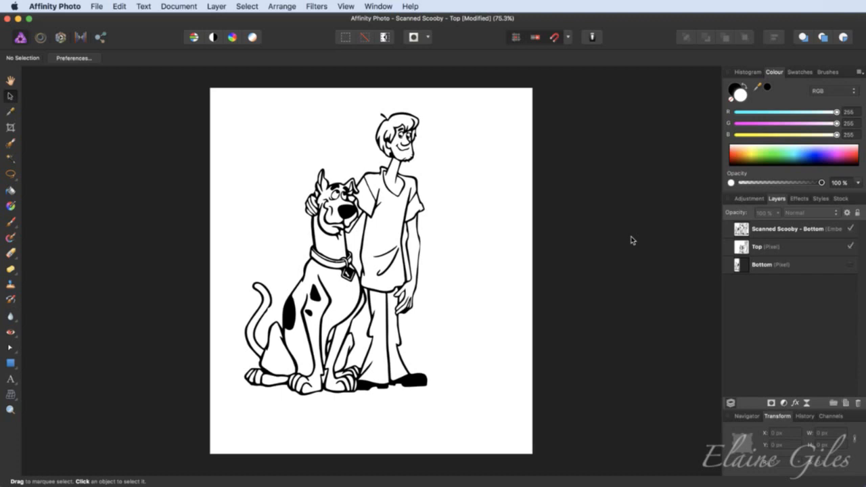
Save and close the aligned Scooby document, and open affinityphotoforipad _1280x0720.png.
key("super+s")
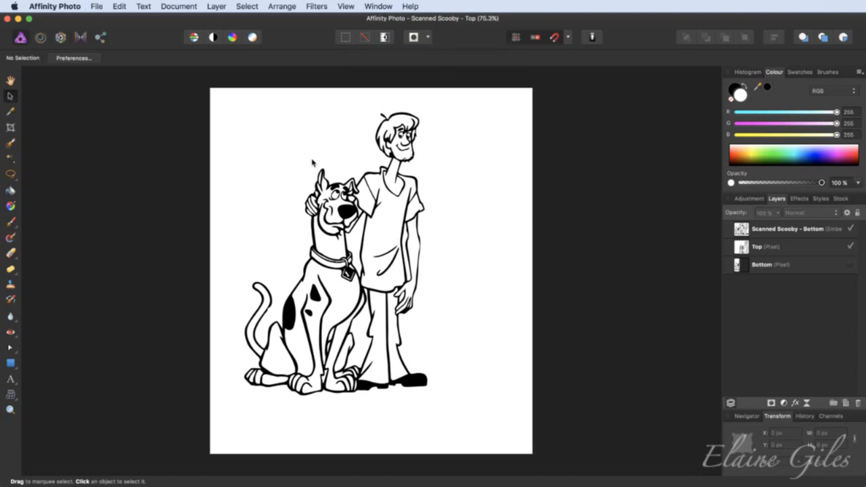
key("super+w")
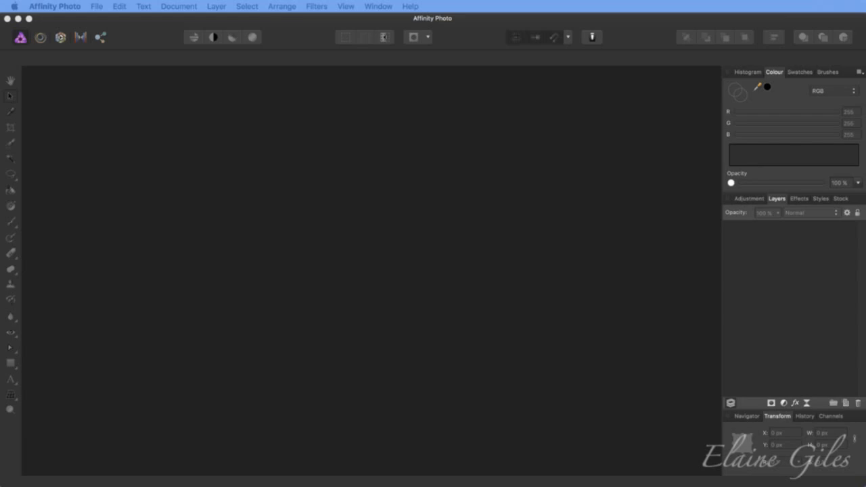
left_click_drag(298, 173, 335, 168)
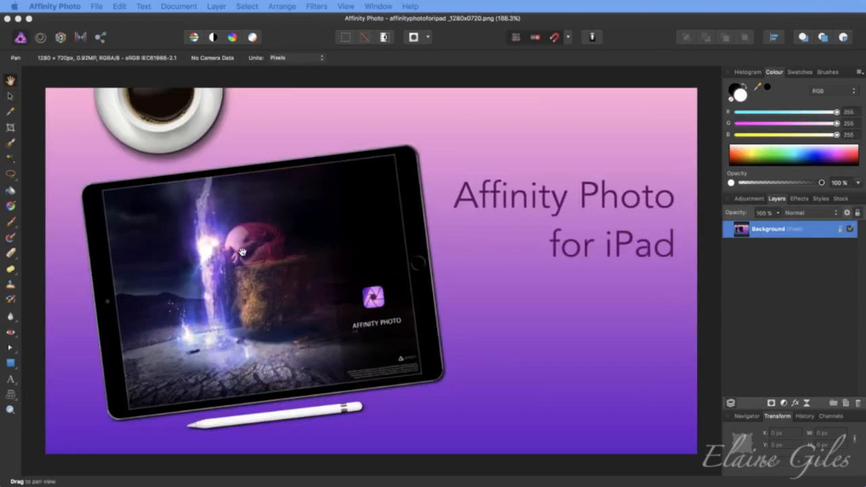
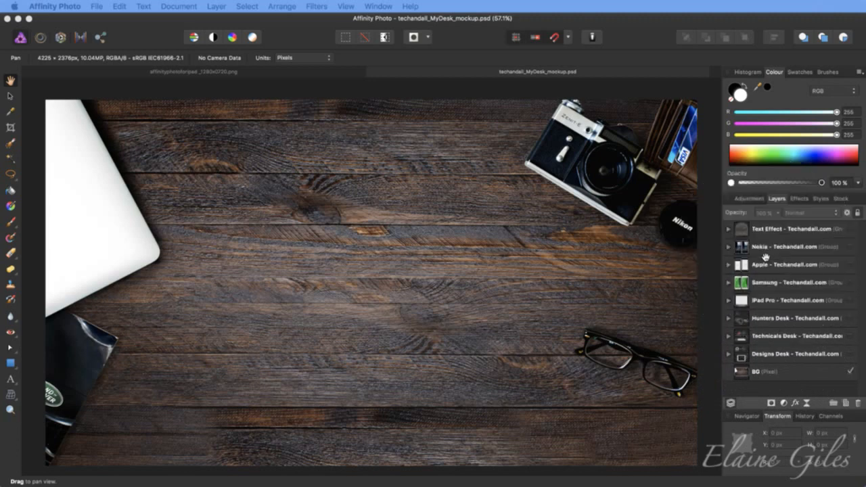
Examine the layers inside the Designs Desk group of techandall_MyDesk_mockup.psd and make the group visible.
left_click(729, 354)
scroll(788, 369, "down", 3)
scroll(788, 369, "down", 3)
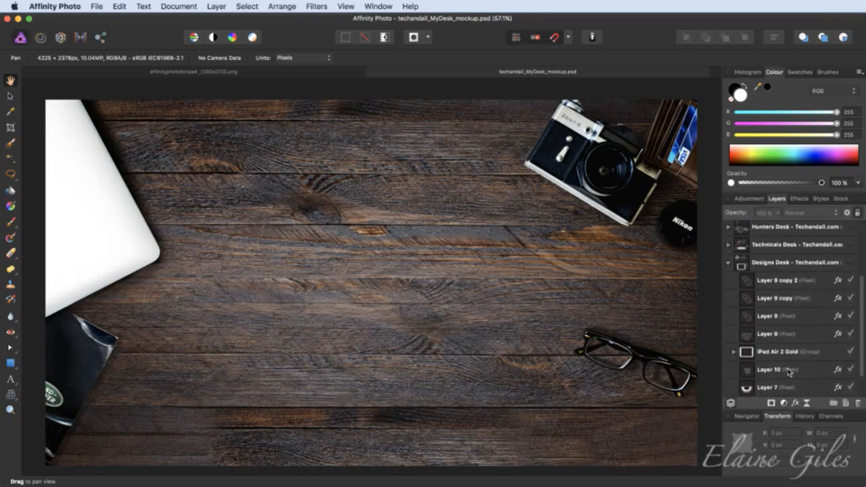
scroll(789, 371, "up", 1)
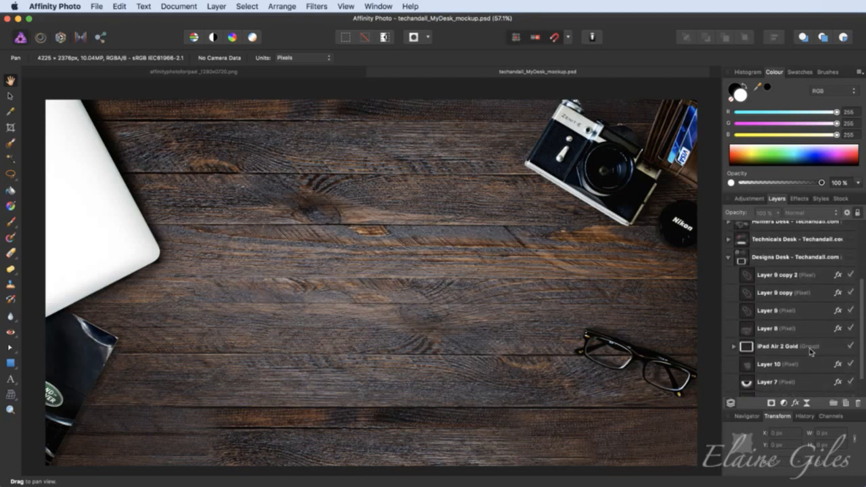
left_click(852, 259)
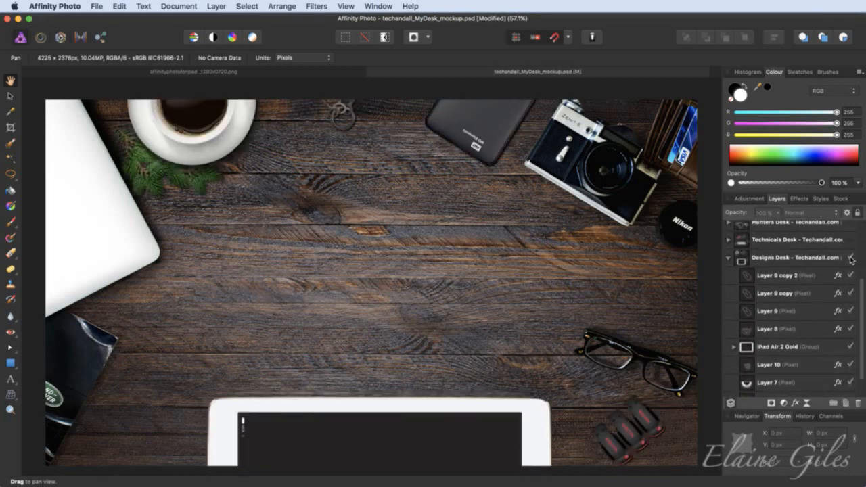
left_click(729, 260)
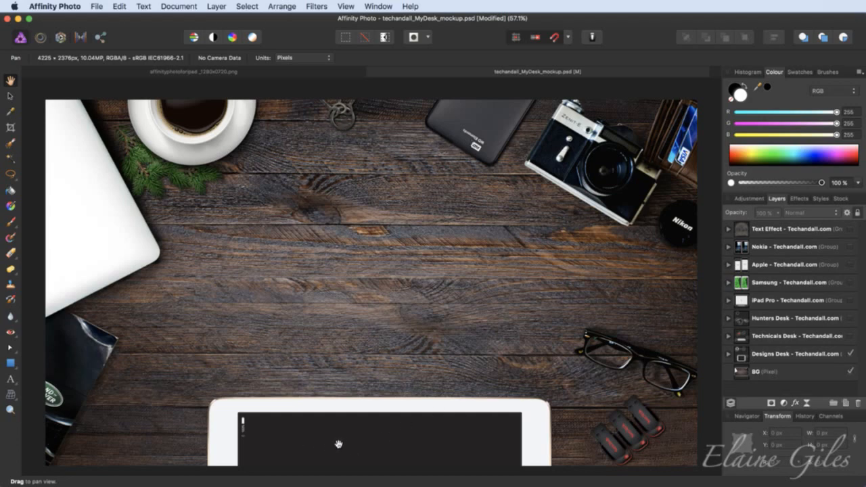
Toggle the Designs Desk group off and on, and show the Technicals Desk, Hunters Desk and iPad Pro groups as well.
left_click(851, 354)
left_click(851, 355)
left_click(851, 337)
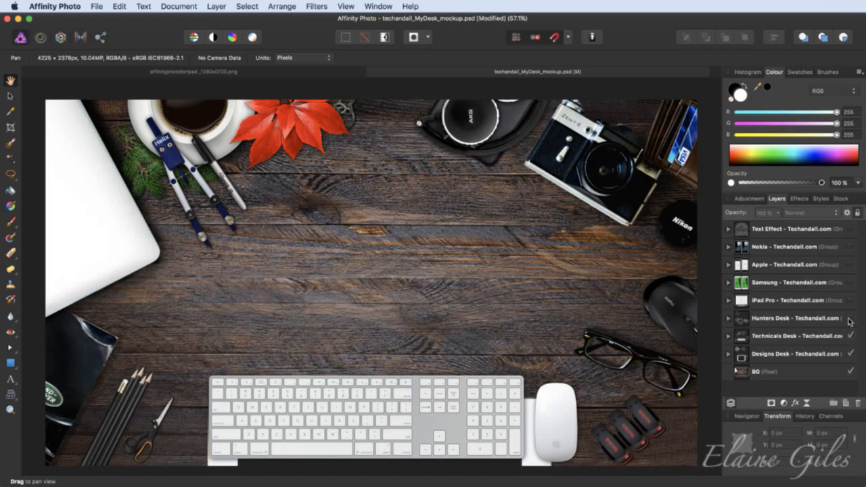
left_click(851, 319)
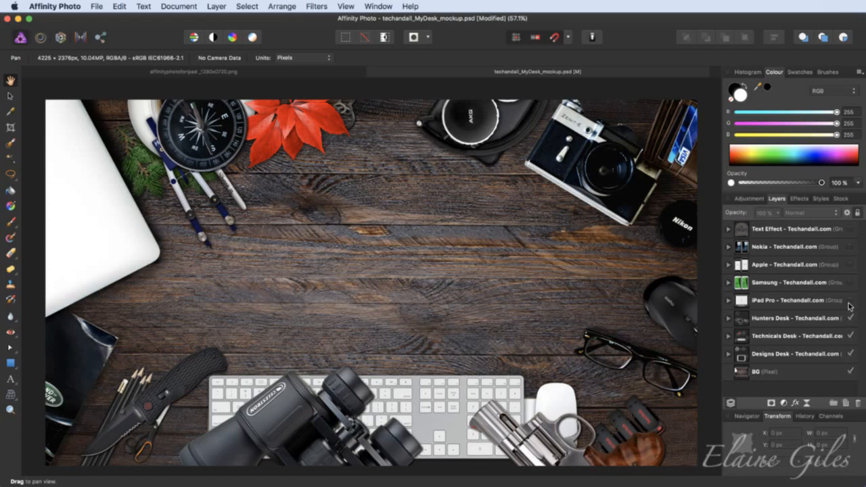
left_click(851, 301)
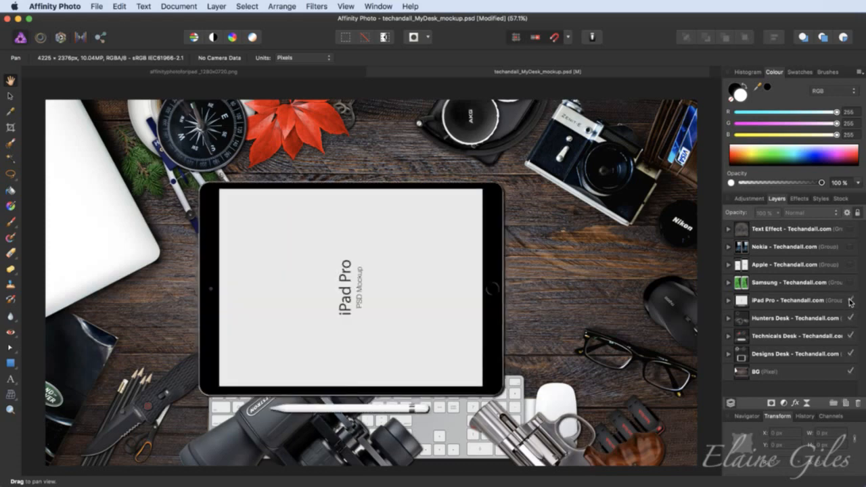
Hide the Hunters Desk, Technicals Desk, Designs Desk and iPad Pro groups.
left_click(851, 319)
left_click(852, 354)
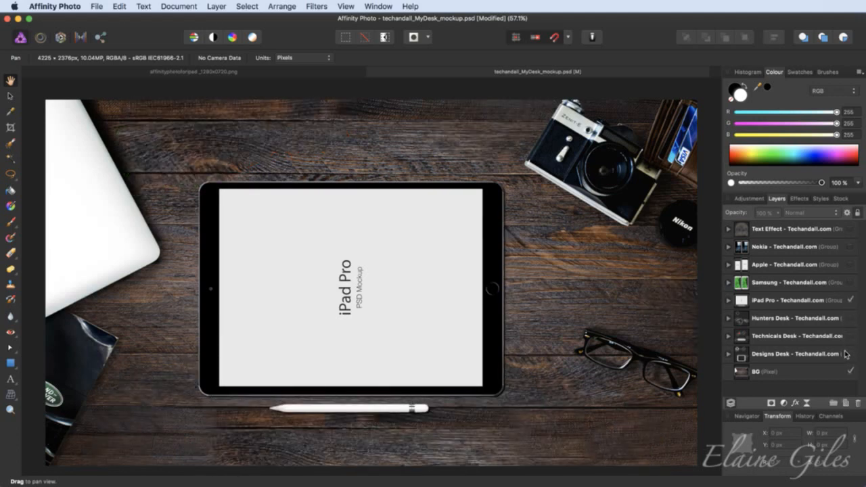
left_click(851, 300)
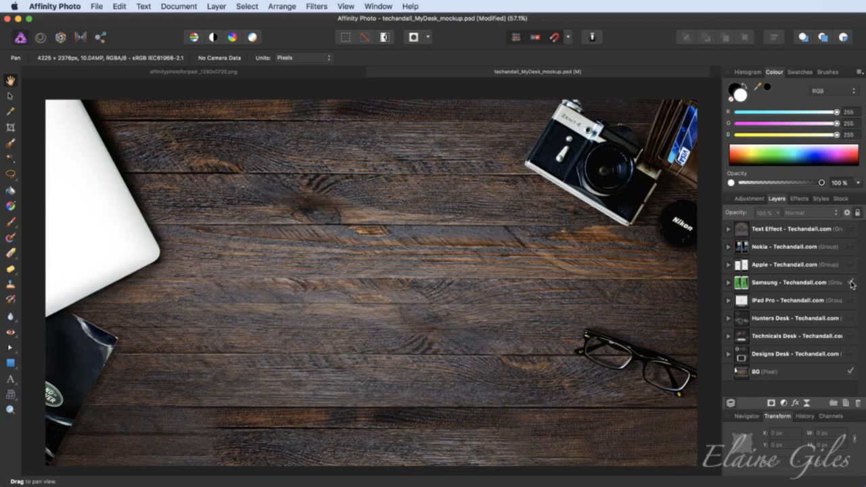
Preview the Samsung, Apple, Nokia and Text Effect groups one at a time by toggling each on and off.
left_click(851, 283)
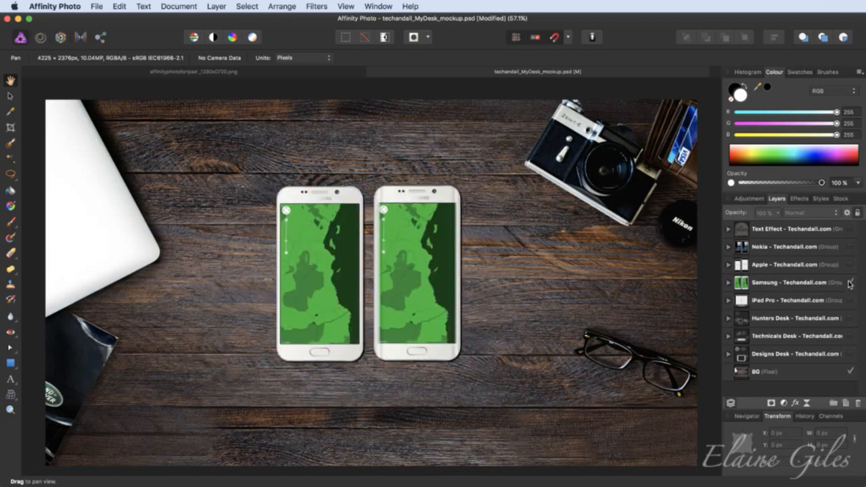
left_click(851, 283)
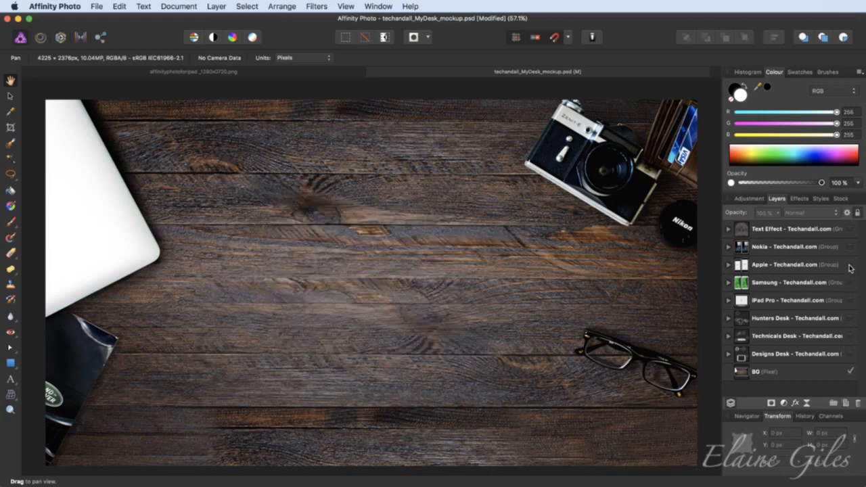
left_click(851, 265)
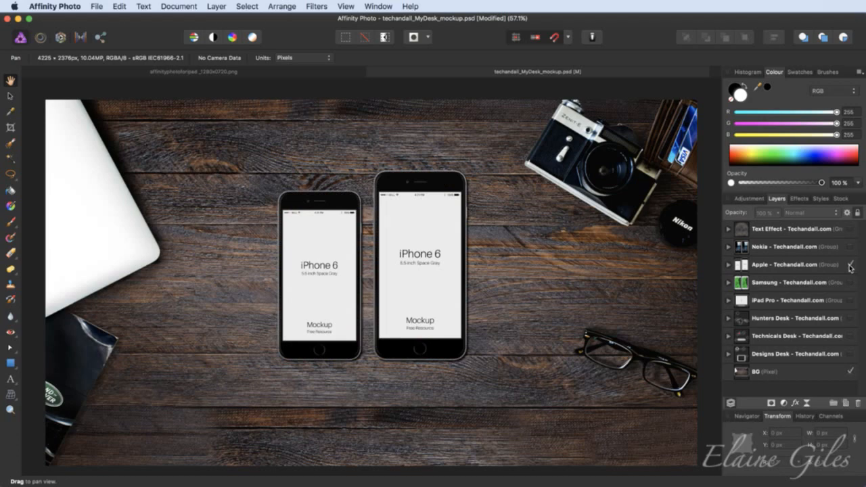
left_click(851, 265)
left_click(851, 247)
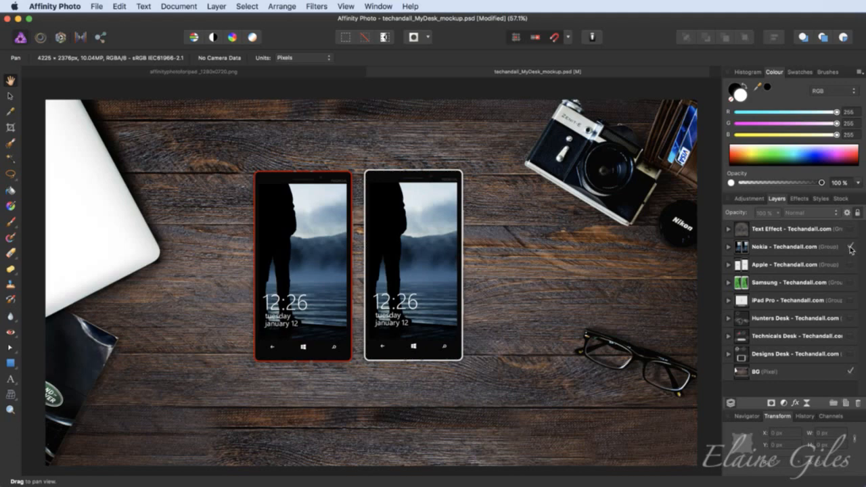
left_click(851, 247)
left_click(851, 230)
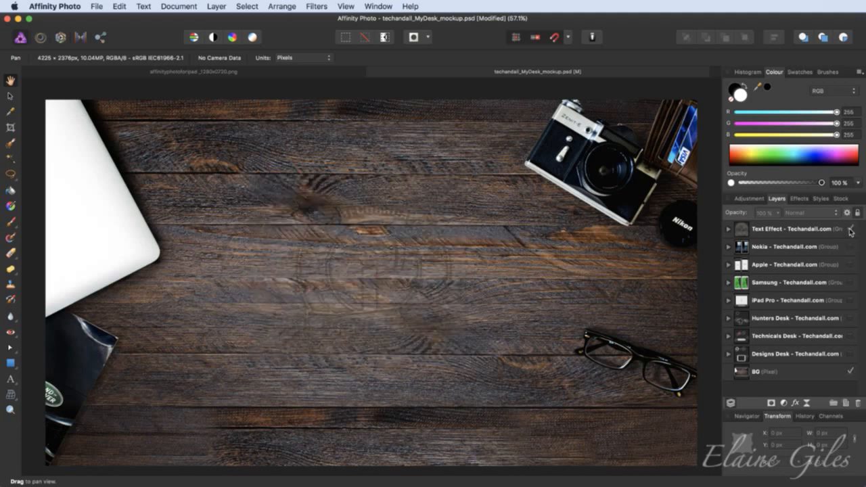
left_click(850, 231)
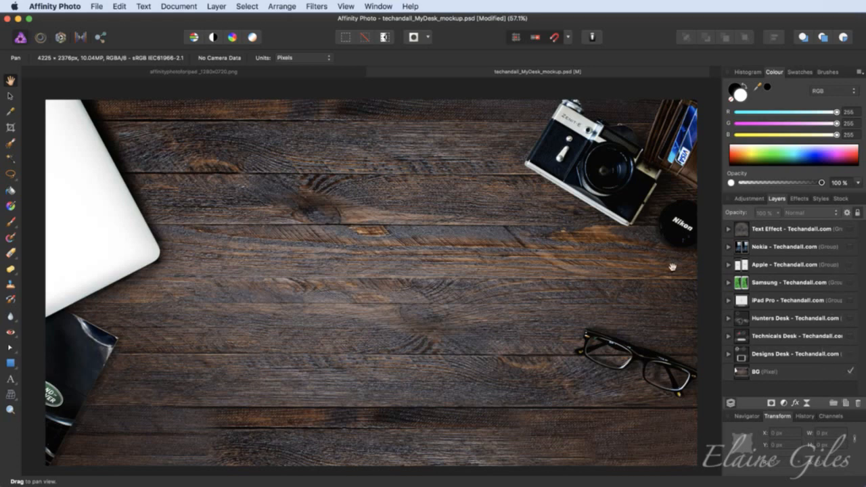
Check the finished affinityphotoforipad poster, and return to the mockup to expand the Designs Desk group and make it visible.
left_click(313, 72)
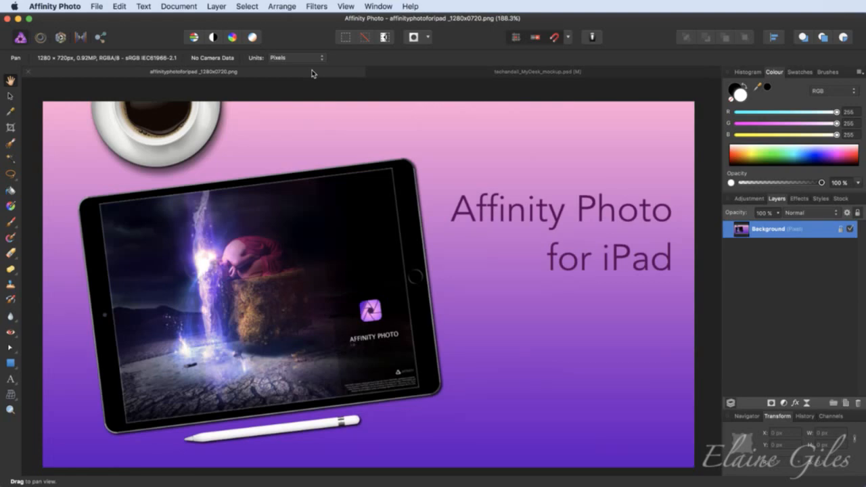
left_click(483, 73)
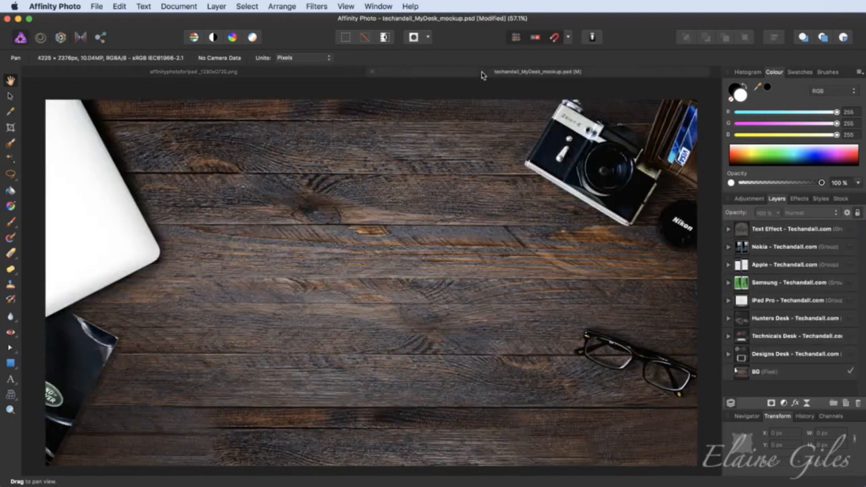
left_click(729, 354)
scroll(820, 322, "down", 5)
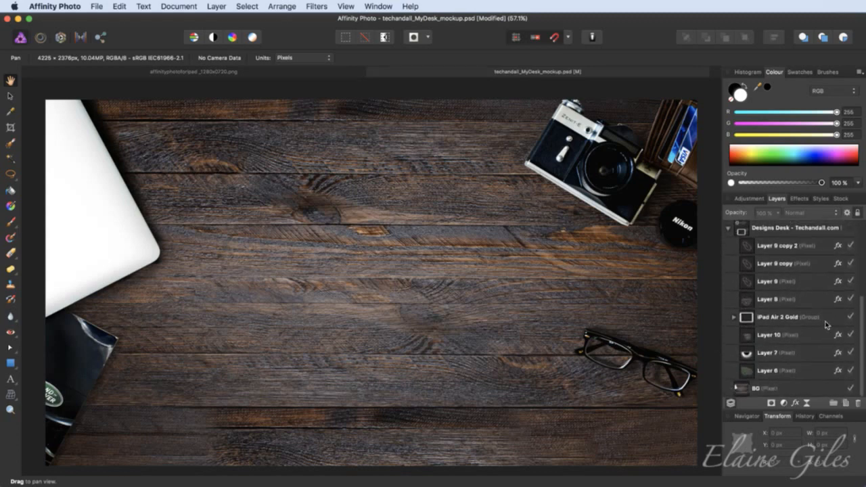
left_click(852, 228)
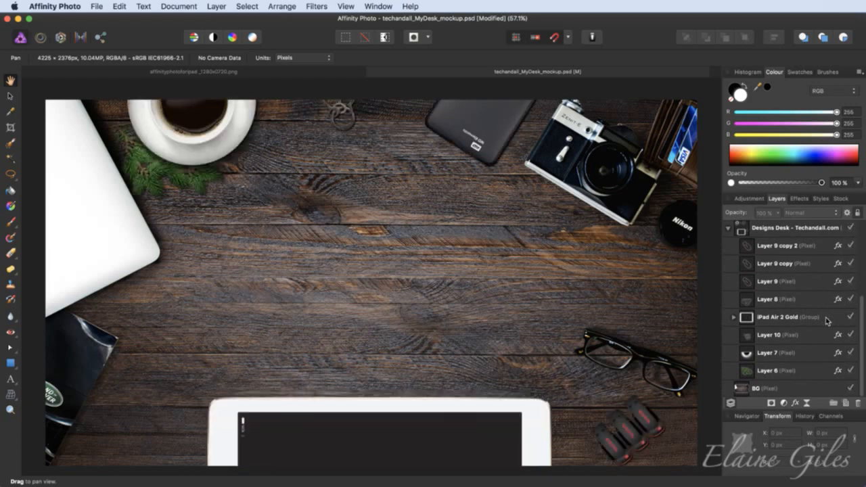
Hide Layer 6, Layer 10, Layer 8, Layer 9, Layer 9 copy and Layer 9 copy 2 inside the Designs Desk group.
left_click(851, 371)
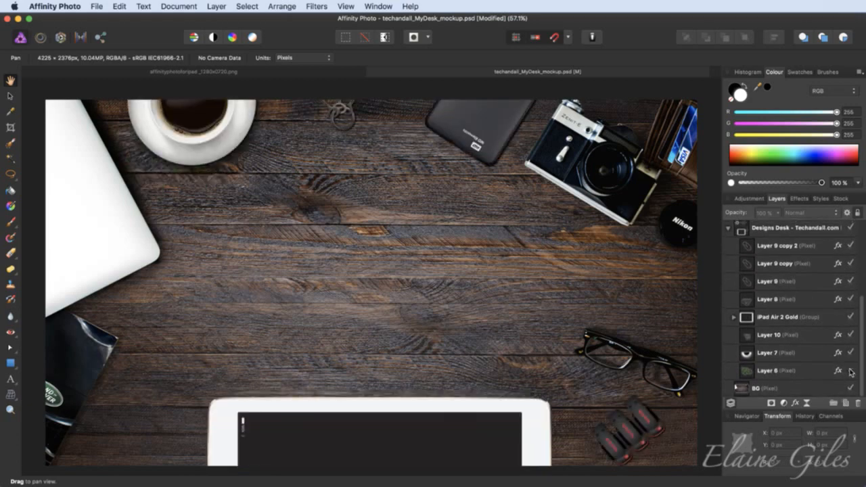
left_click(851, 335)
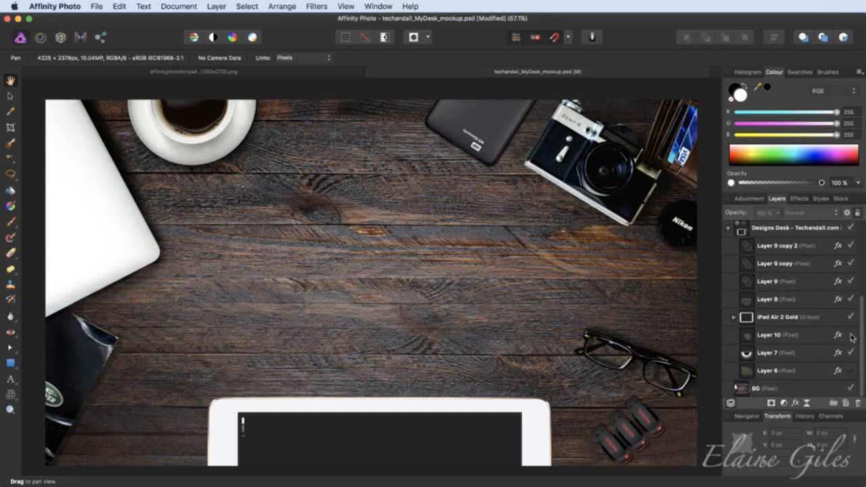
left_click(851, 335)
left_click(851, 336)
left_click(851, 299)
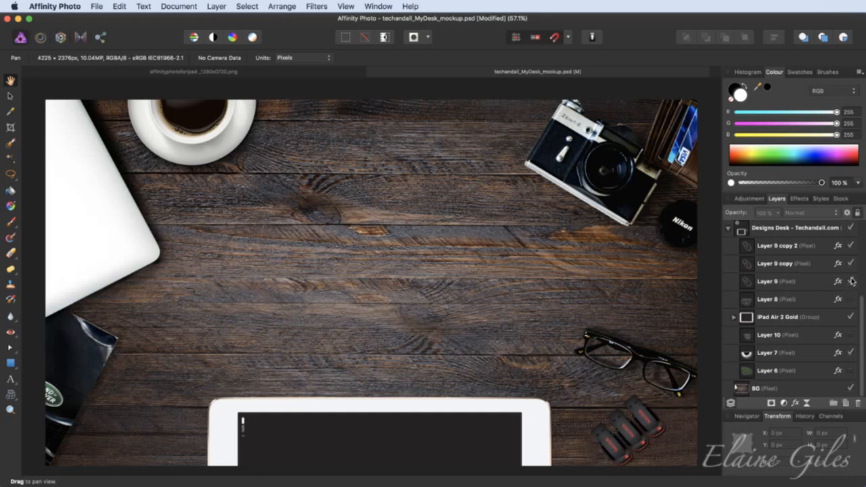
left_click(851, 280)
left_click(851, 263)
left_click(851, 246)
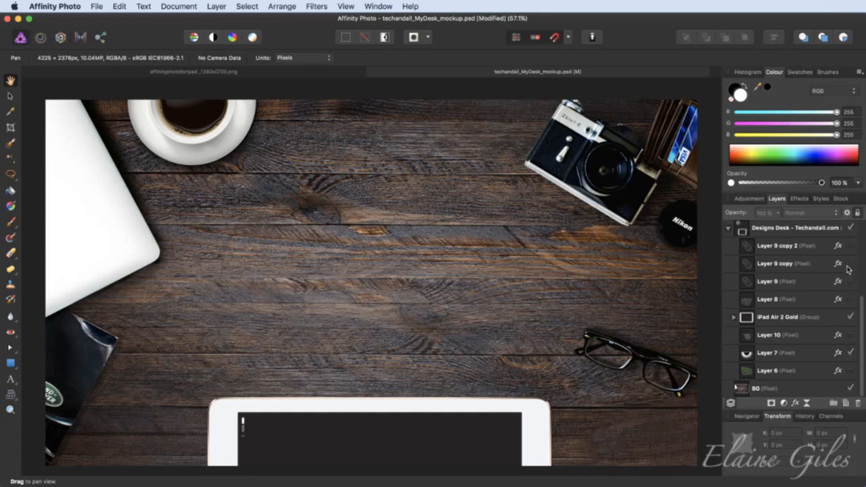
Hide the iPad Air 2 Gold group, toggle Layer 7 off and on to identify the coffee cup, and collapse the Designs Desk group.
scroll(847, 269, "up", 2)
scroll(847, 269, "down", 3)
scroll(810, 365, "up", 1)
left_click(851, 317)
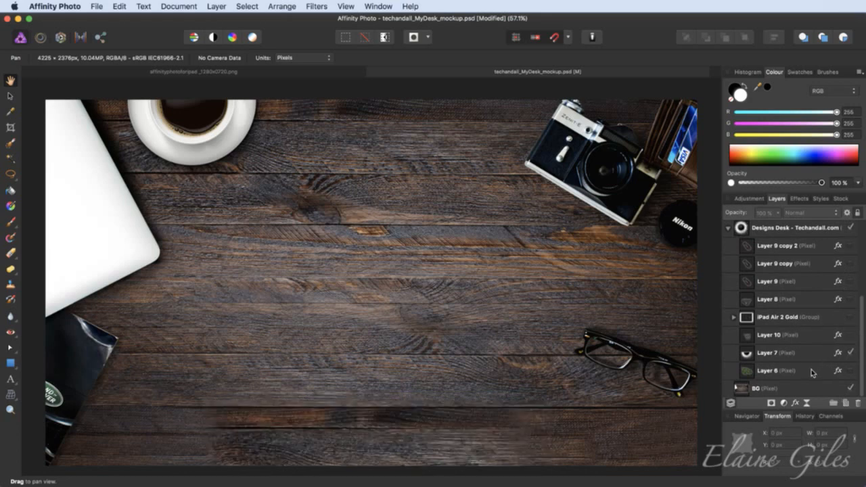
left_click(799, 353)
left_click(851, 353)
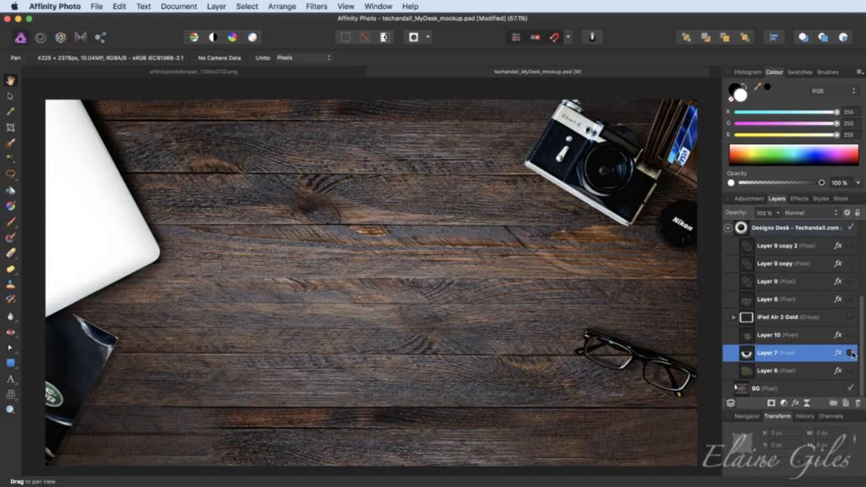
left_click(851, 353)
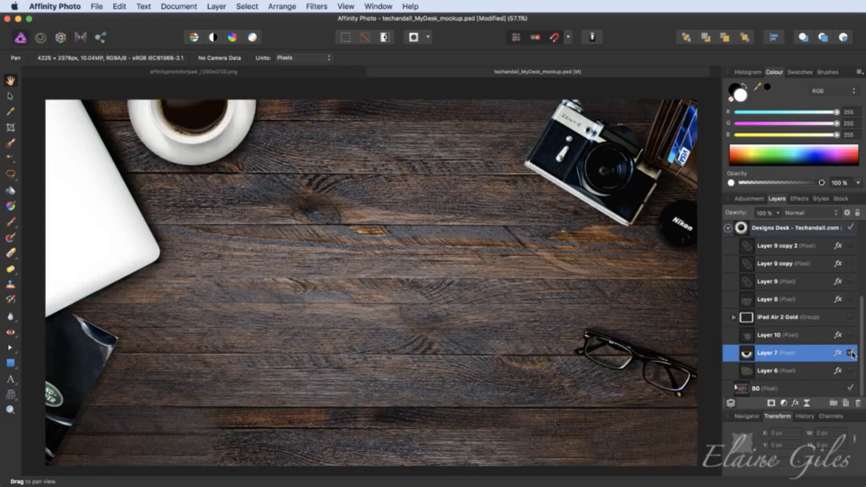
left_click(729, 228)
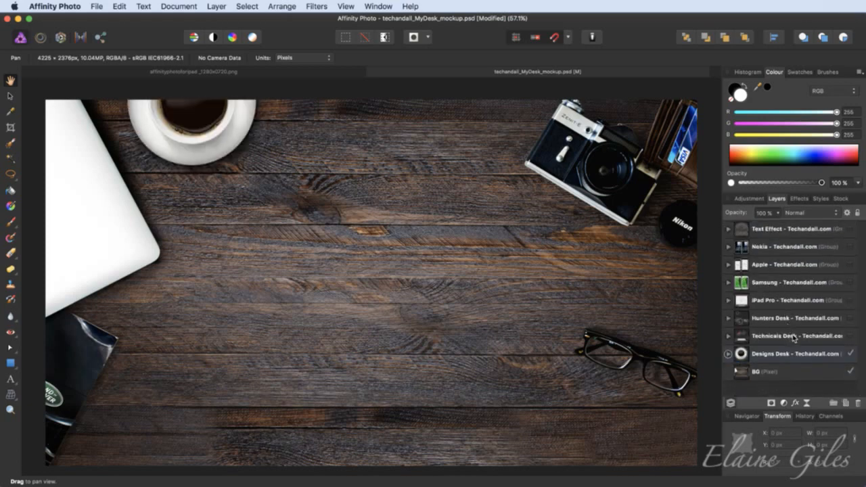
Preview the Technicals Desk group by toggling it on and off, and make the iPad Pro group visible.
left_click(796, 336)
left_click(851, 336)
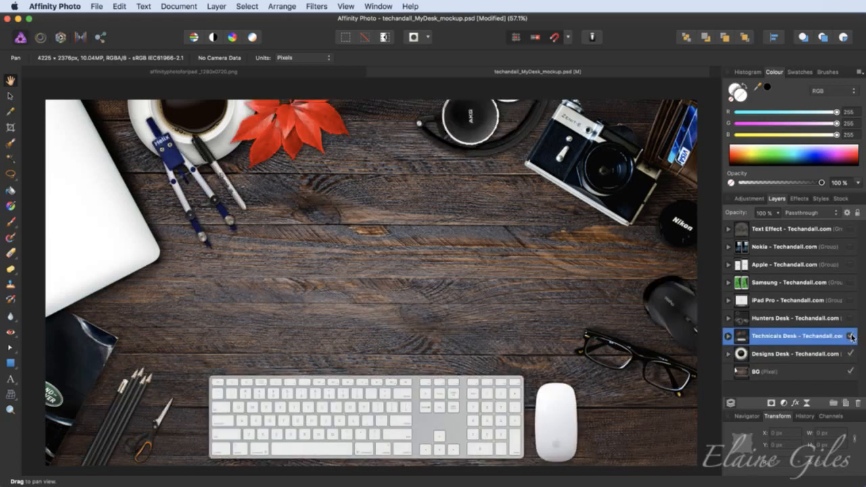
left_click(851, 336)
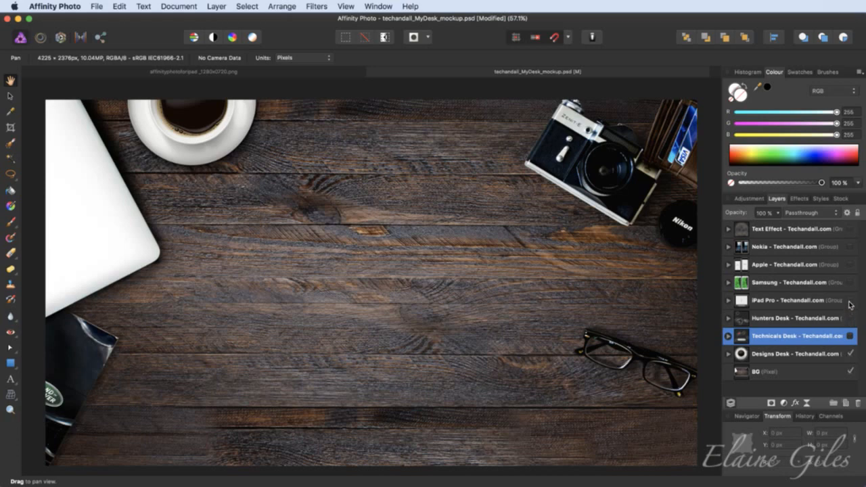
left_click(851, 300)
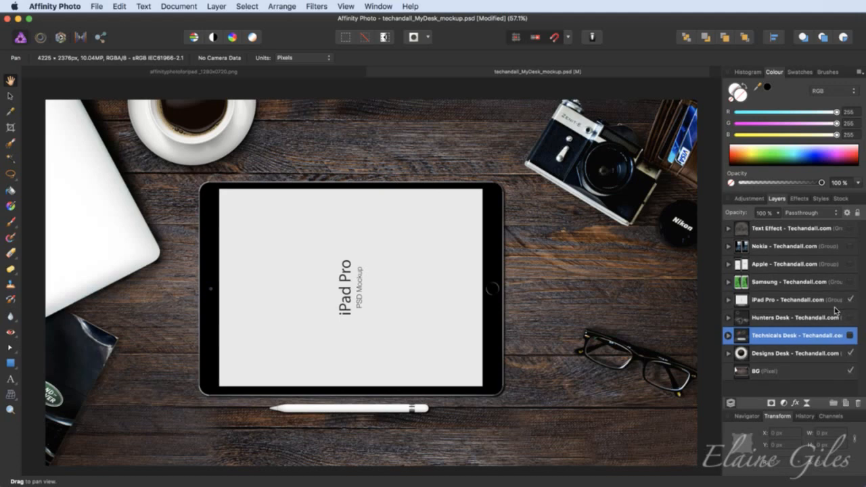
Hide the BG wood layer and compare the remaining mockup elements with the finished poster document.
left_click(339, 73)
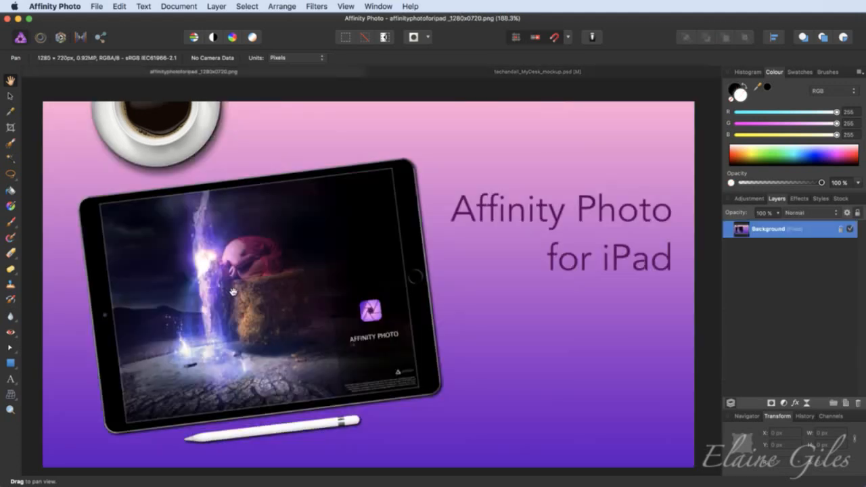
left_click(450, 70)
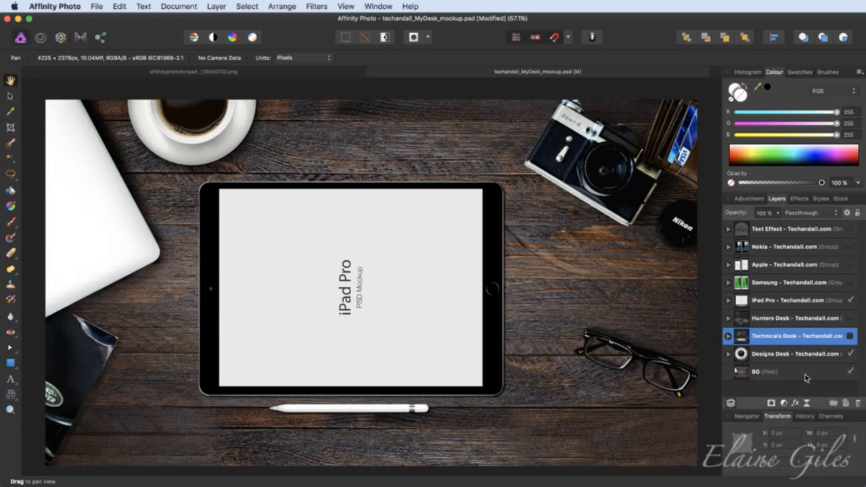
left_click(852, 372)
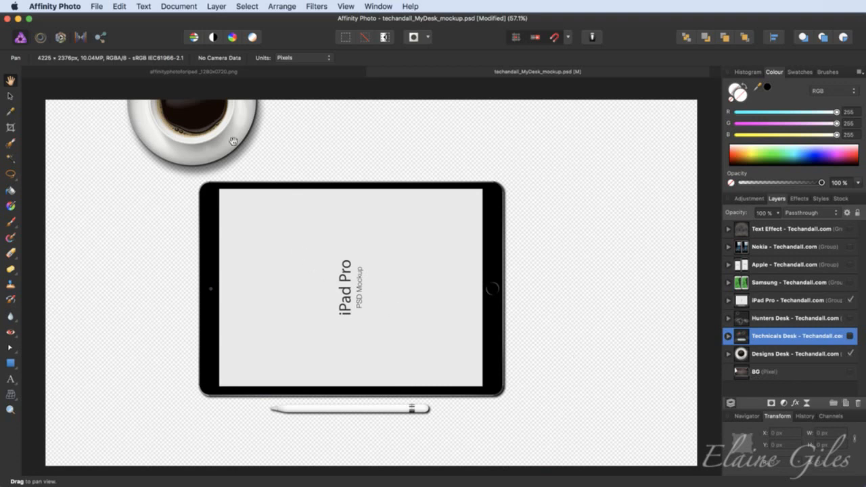
left_click(277, 72)
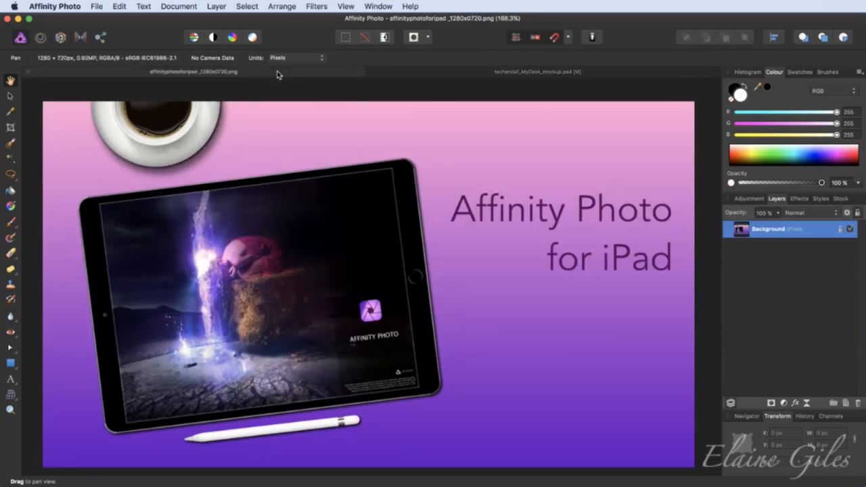
left_click(404, 75)
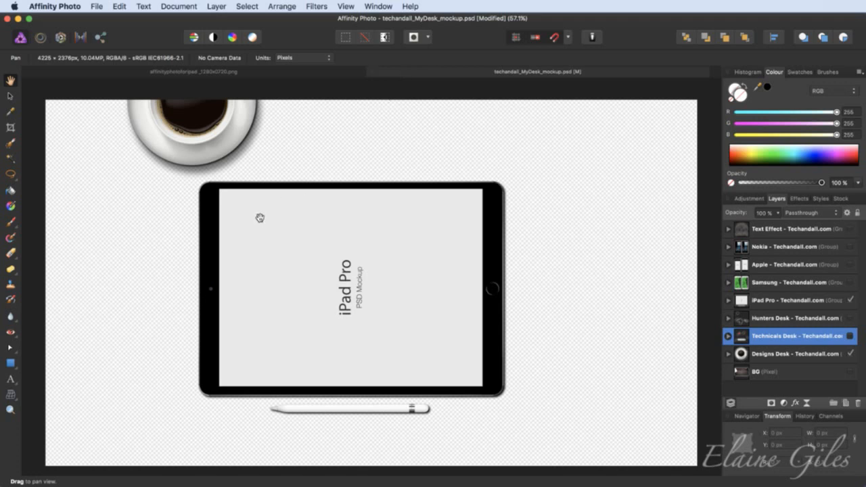
Place the Affinity Photo for iPad Splash Screen PNG from the 01 - Poster folder over the iPad's screen, about 1698 px wide.
left_click(97, 5)
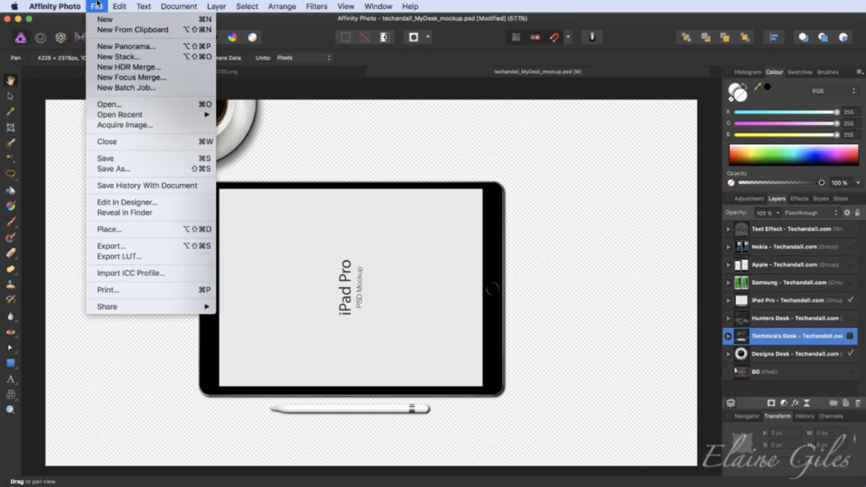
left_click(138, 229)
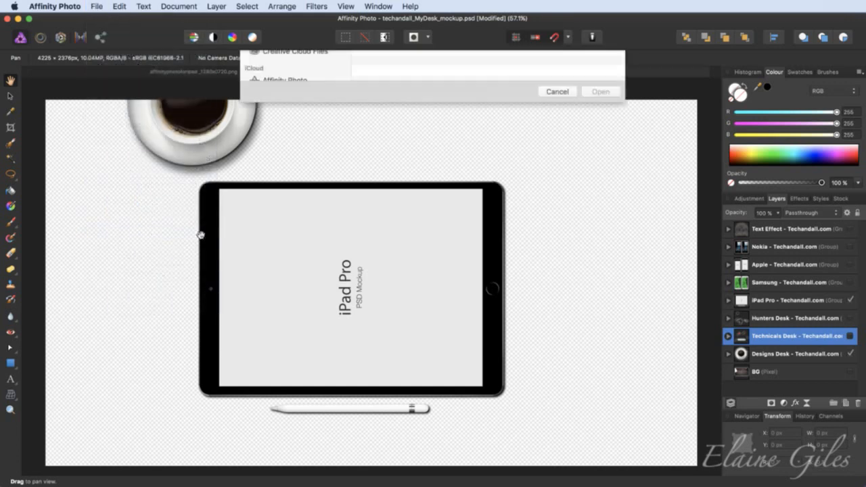
left_click(472, 61)
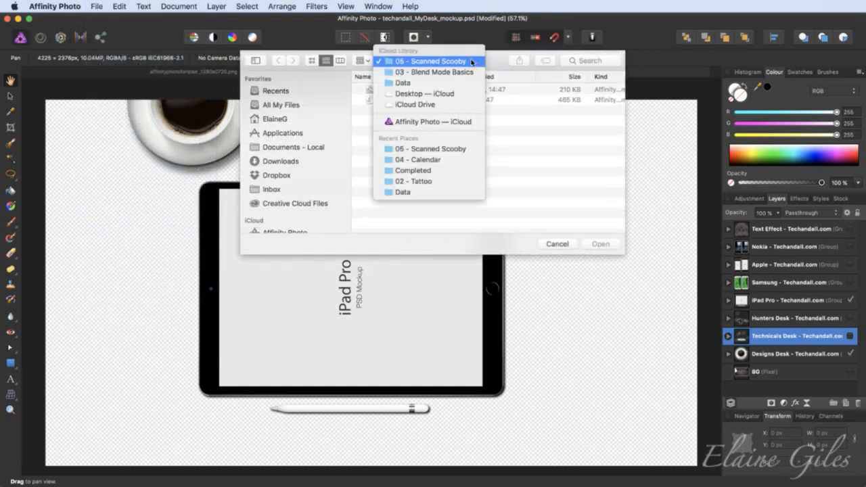
left_click(424, 82)
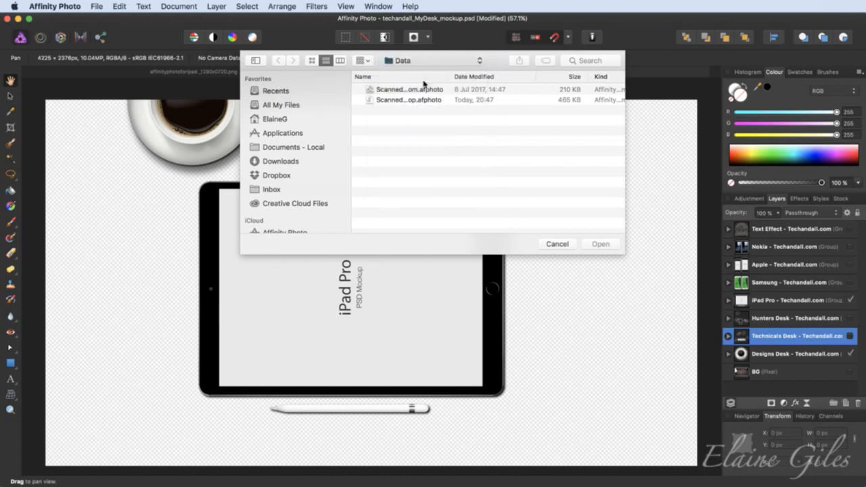
double_click(397, 122)
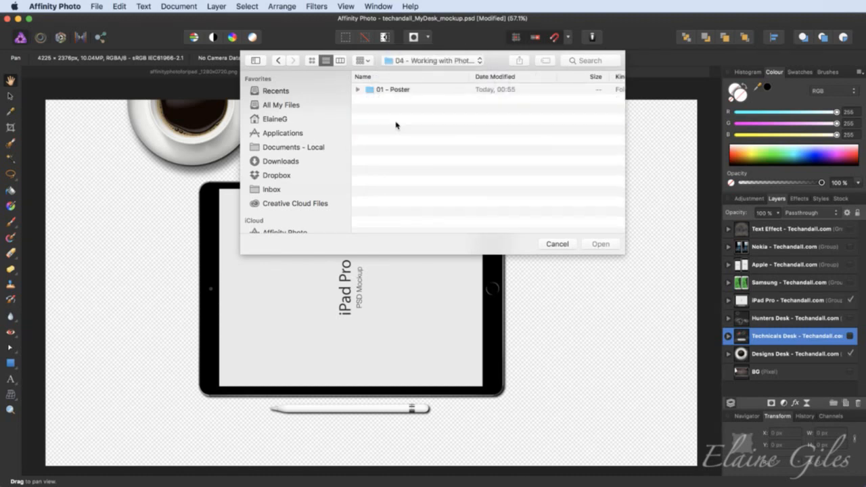
double_click(387, 90)
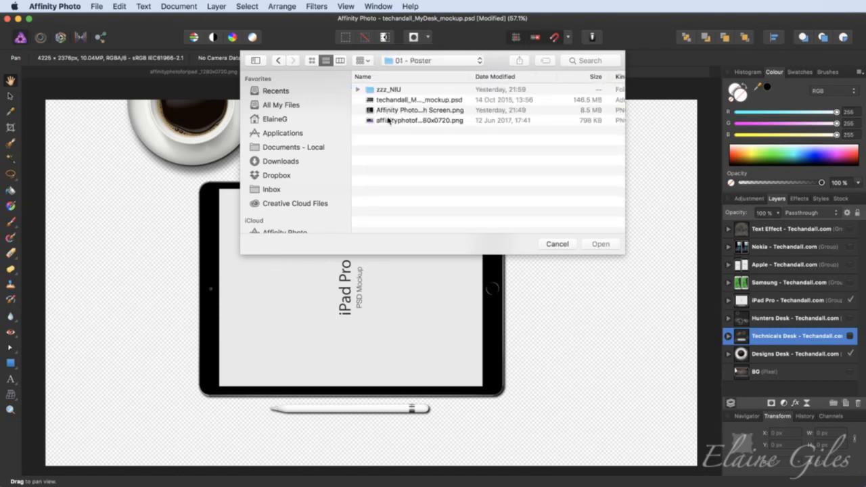
left_click(424, 110)
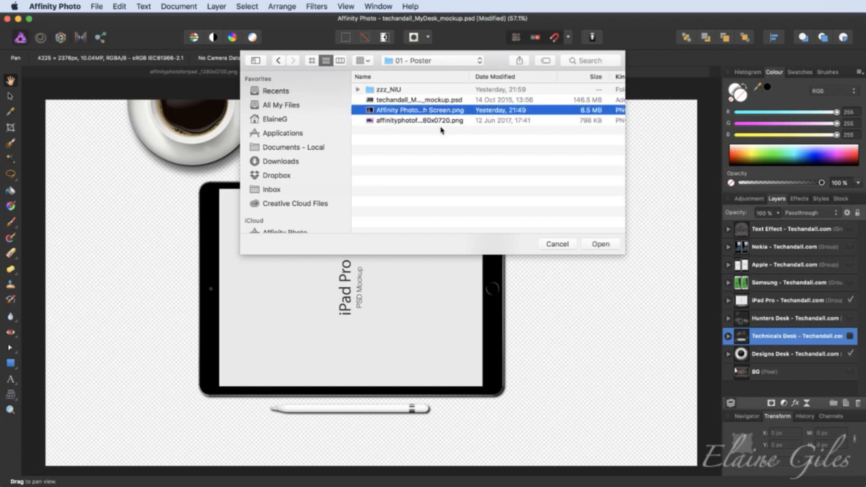
left_click(600, 244)
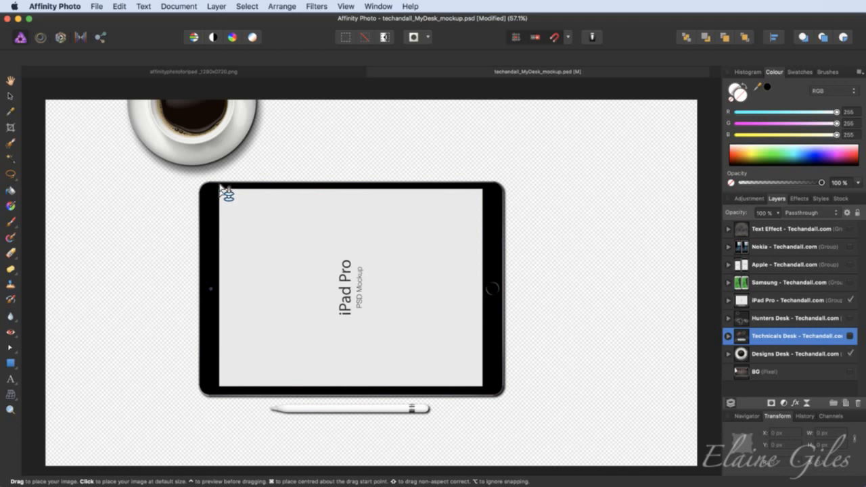
left_click_drag(219, 186, 258, 217)
left_click_drag(413, 334, 482, 385)
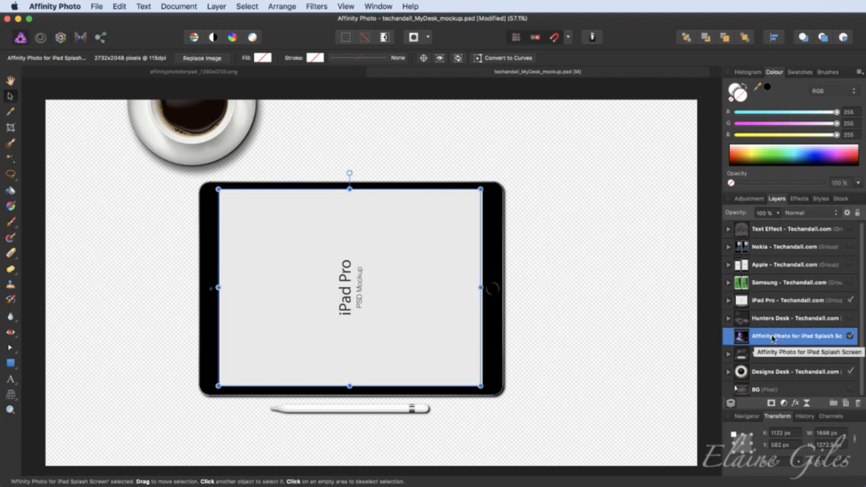
Move the Affinity Photo for iPad Splash Screen layer directly above the iPad Pro group.
left_click_drag(779, 338, 757, 302)
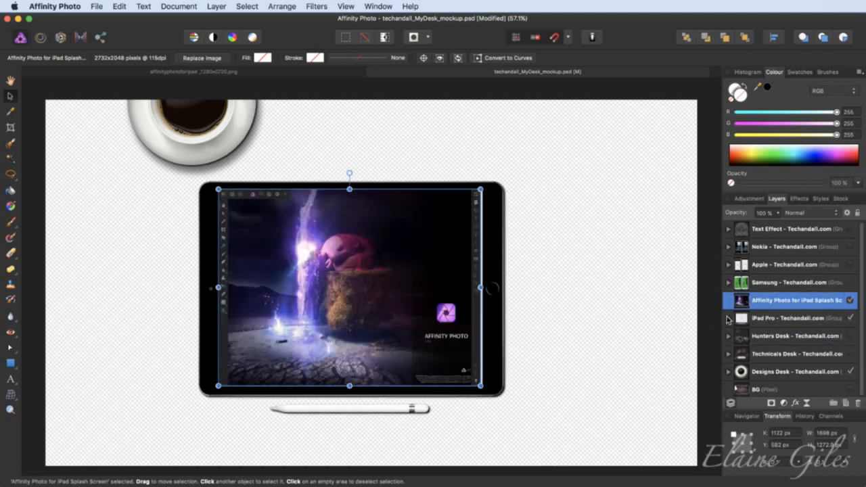
left_click(521, 315)
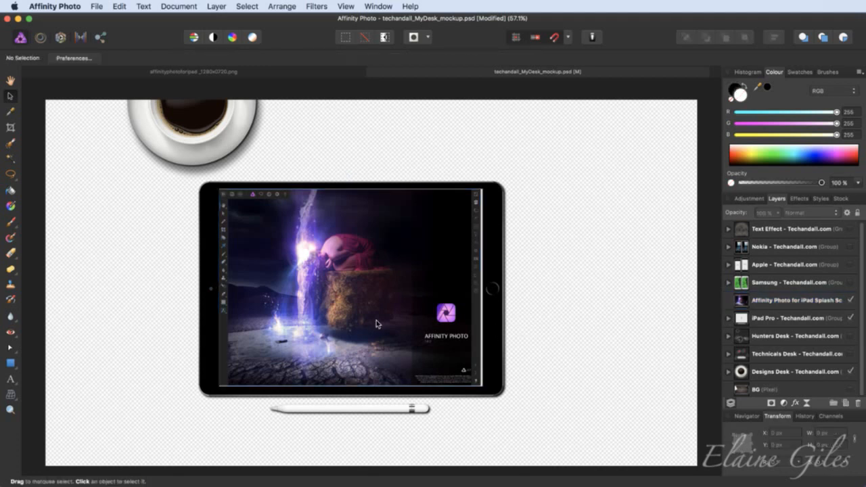
left_click(377, 320)
left_click(527, 324)
Shift the splash screen image to line up with the upper-left corner of the iPad's display, at about X 1127.5, Y 580 px.
scroll(217, 189, "up", 5)
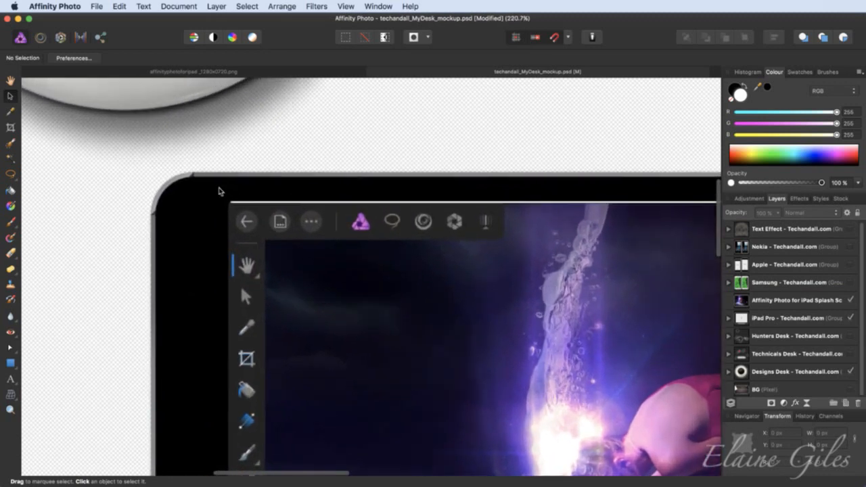
left_click_drag(250, 223, 256, 225)
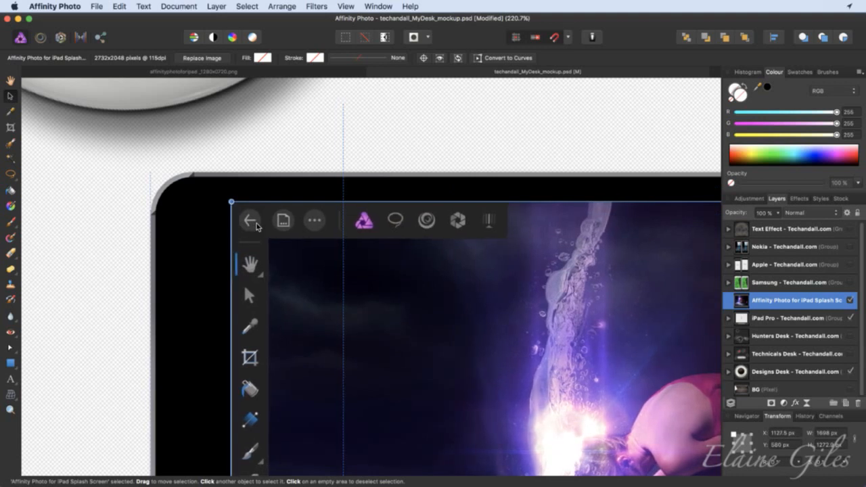
left_click(357, 169)
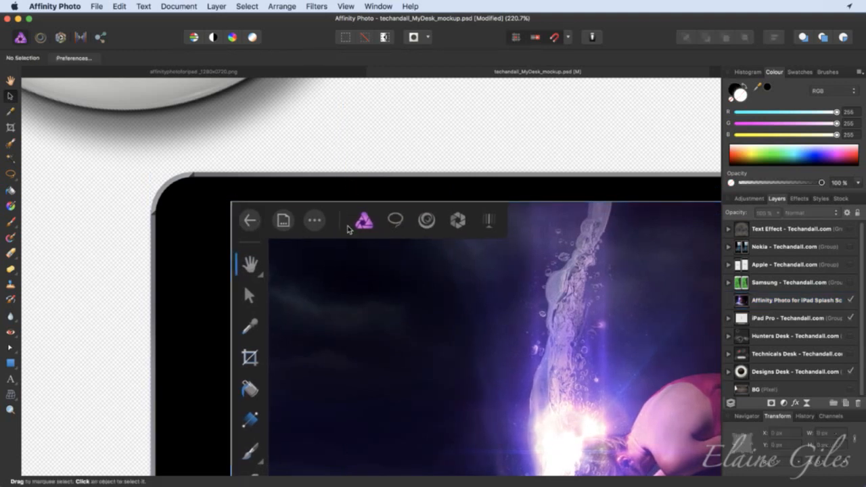
key("super+0")
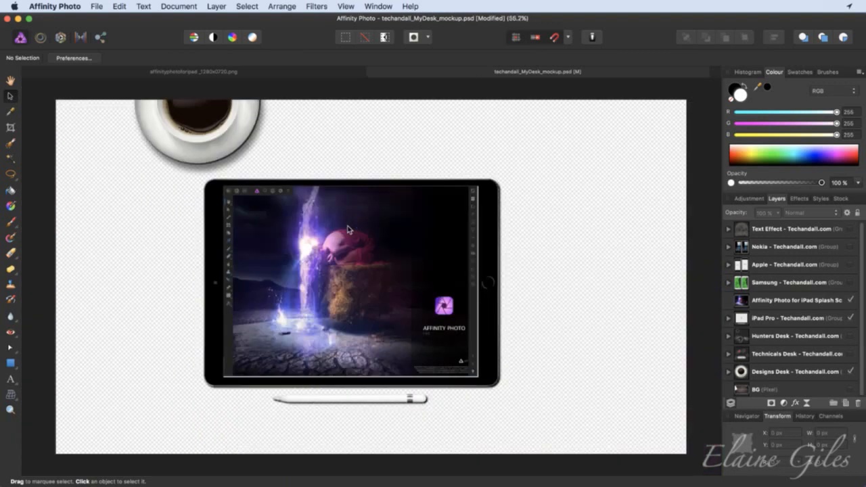
Enlarge the splash screen image proportionally to about 1702 px wide to cover the iPad's display.
left_click(476, 379)
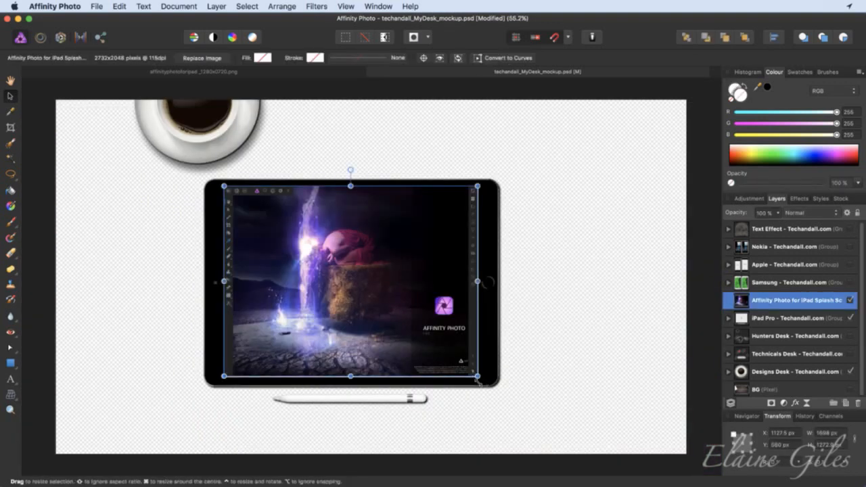
left_click_drag(479, 381, 479, 382)
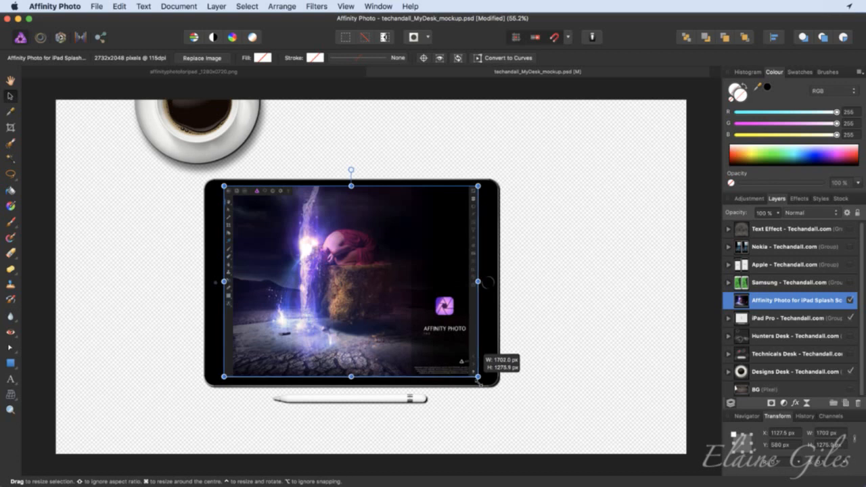
left_click(522, 384)
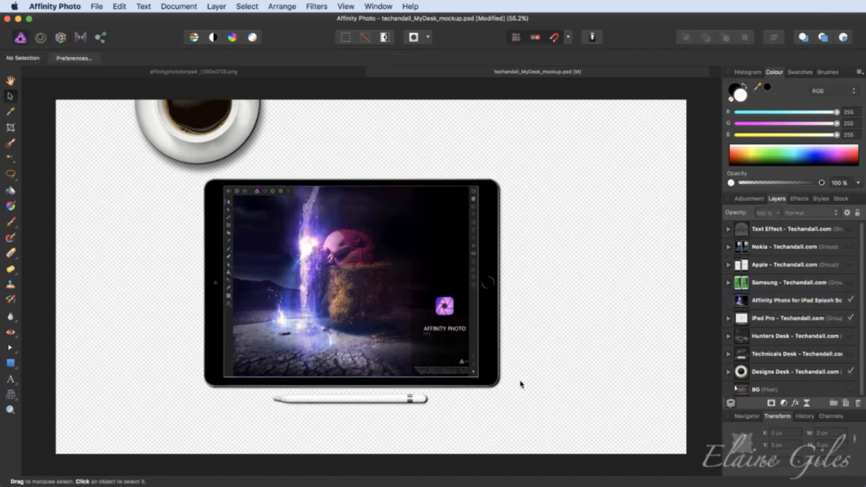
Extend the splash screen image's lower edge to cover the iPad's display, making the image about 1703 px wide.
scroll(465, 387, "down", 3)
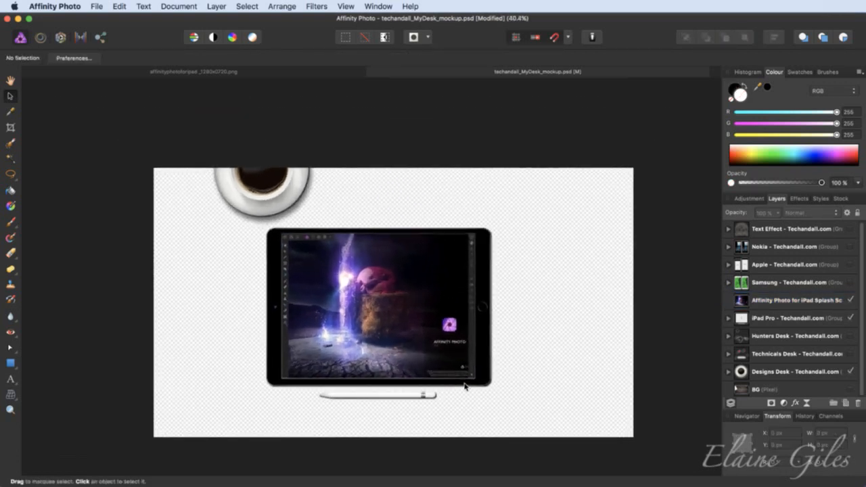
scroll(465, 387, "up", 5)
scroll(465, 387, "left", 3)
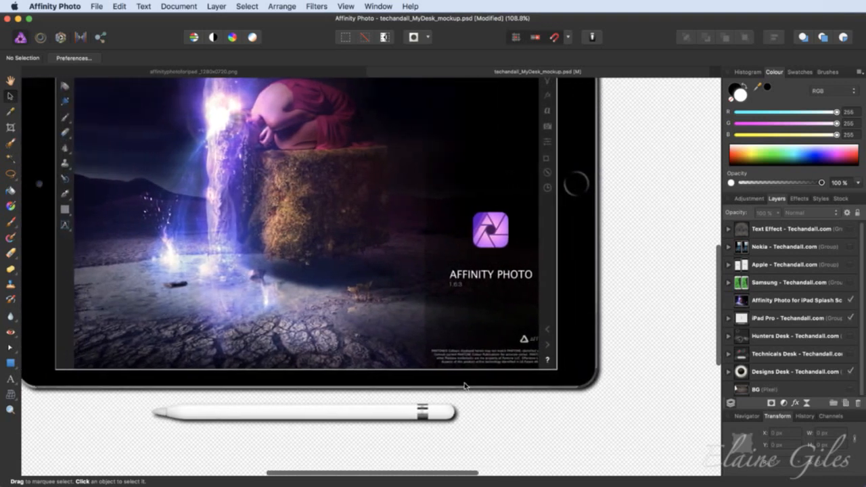
scroll(465, 387, "left", 2)
left_click(326, 356)
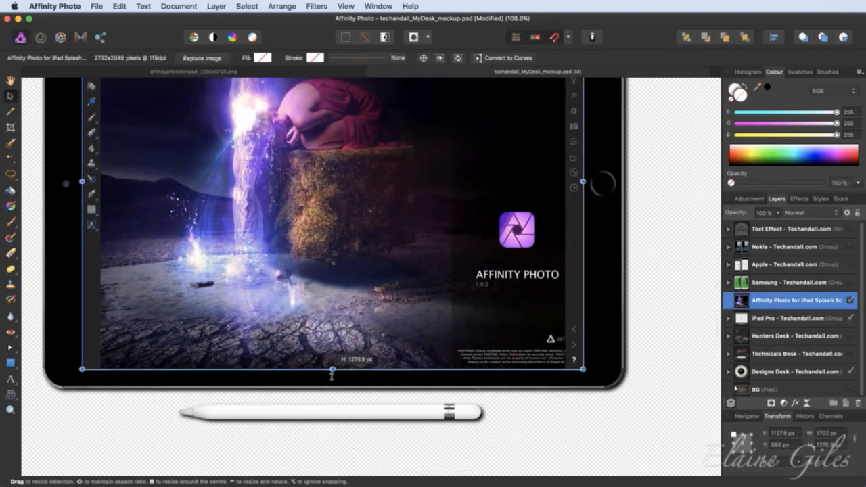
left_click_drag(331, 374, 331, 375)
left_click(375, 390)
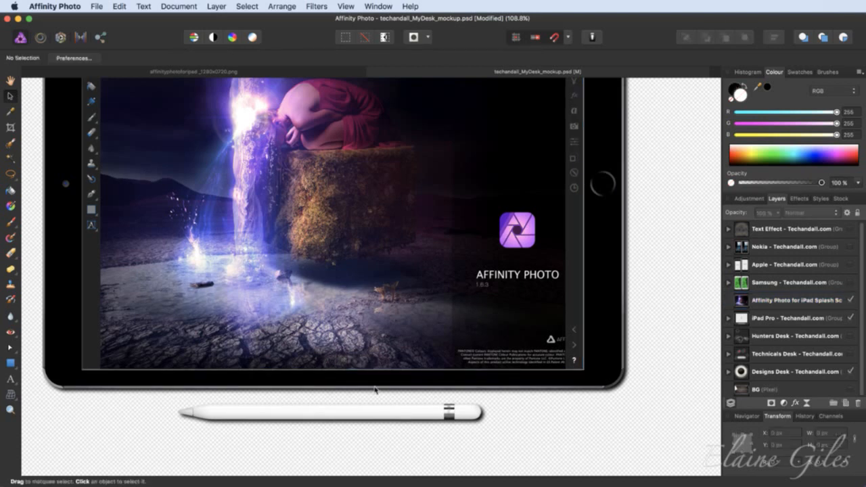
Enlarge the splash screen image to about 1705 px wide and shift it right to about X 1127 px.
left_click(340, 352)
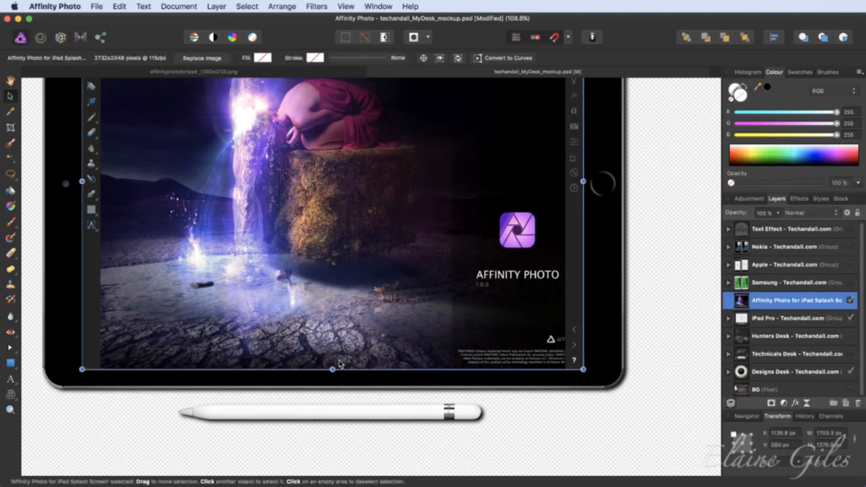
left_click_drag(332, 374, 332, 375)
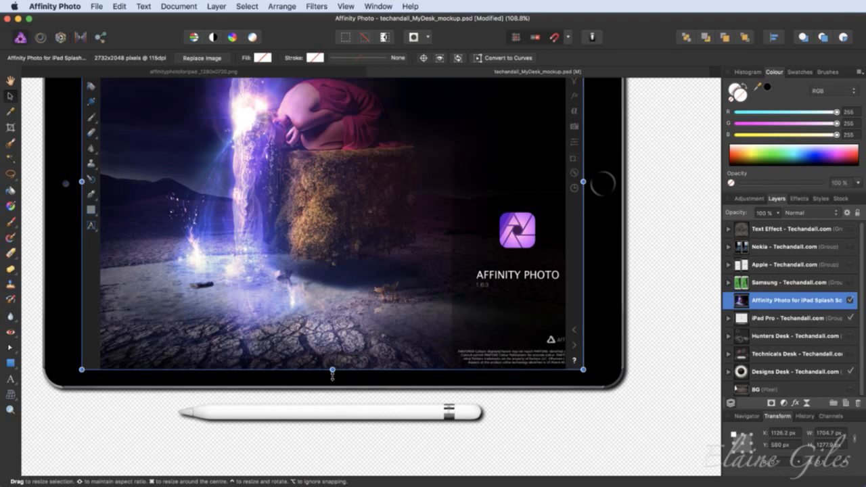
left_click(354, 390)
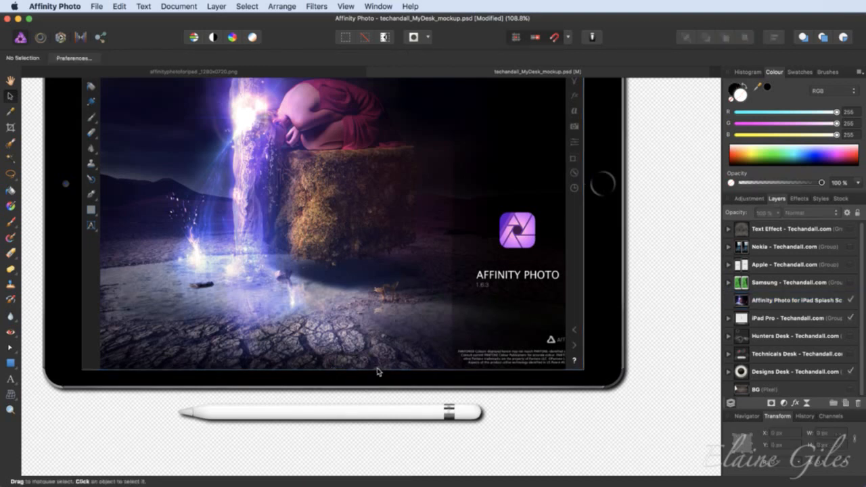
key("super+0")
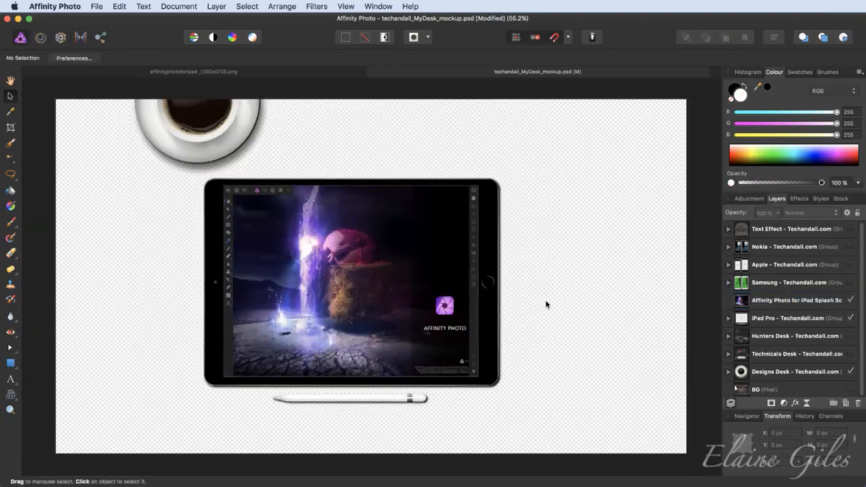
left_click(352, 314)
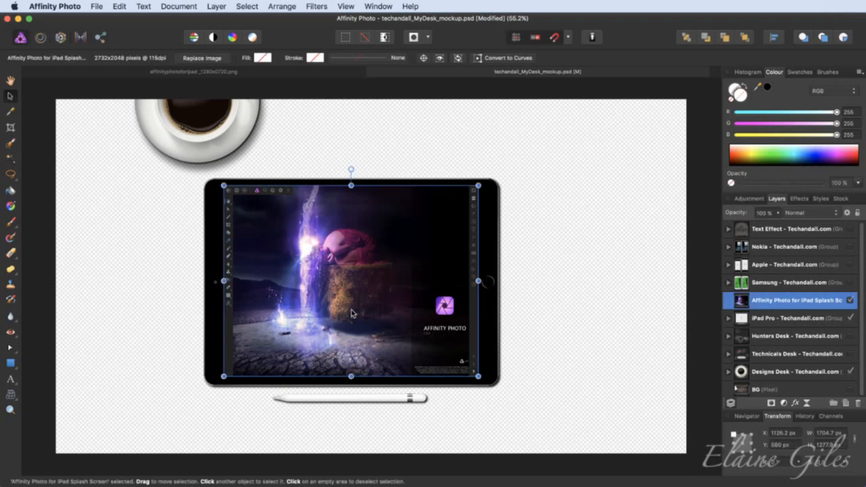
left_click(607, 318)
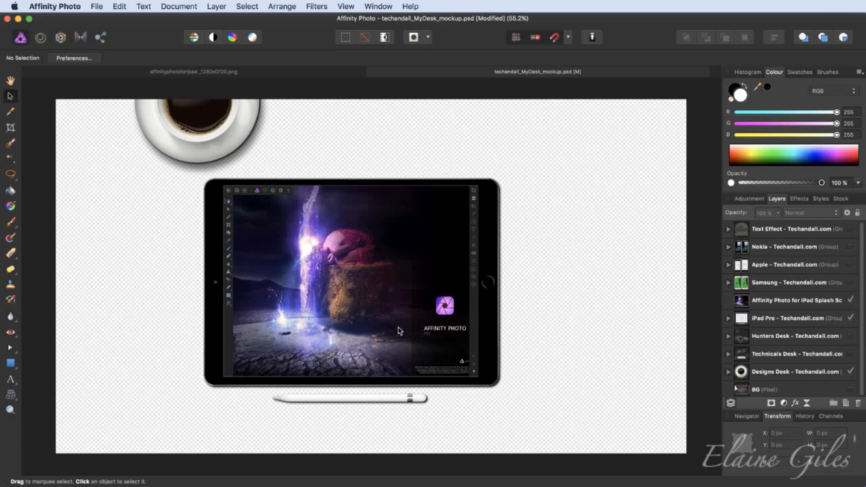
Group the splash screen image with the iPad Pro mockup and check the new group's contents.
left_click(357, 297)
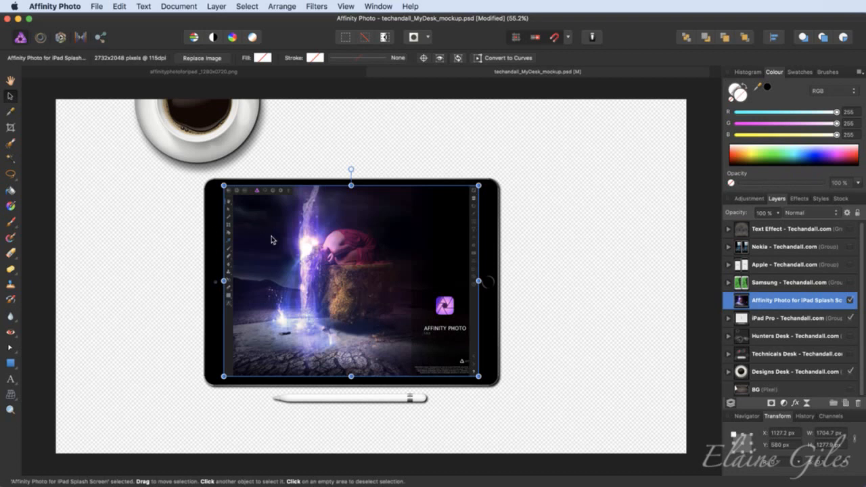
left_click(214, 239, "shift")
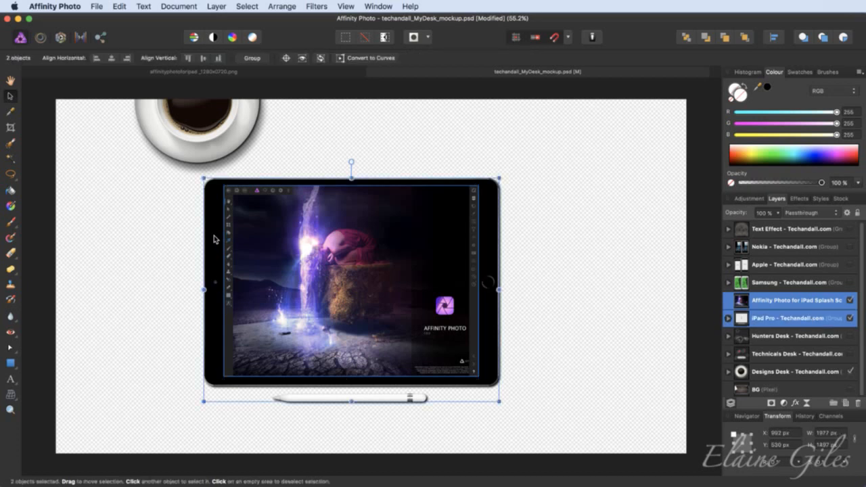
key("super+g")
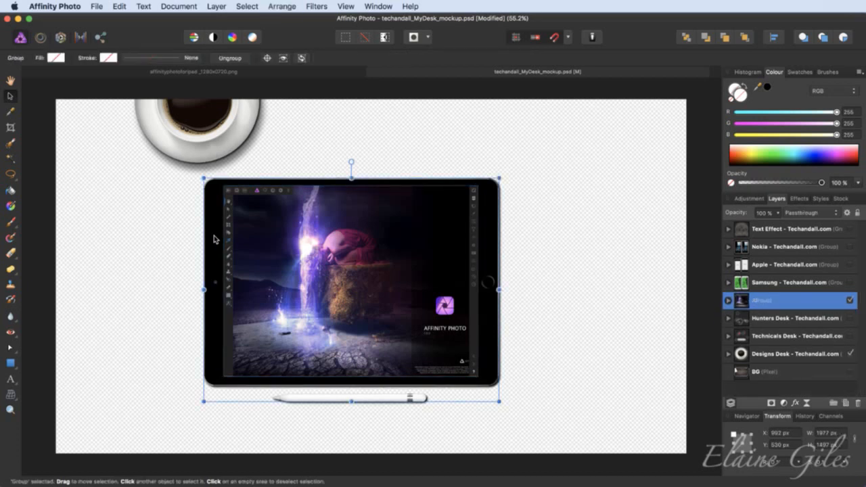
scroll(214, 238, "up", 2)
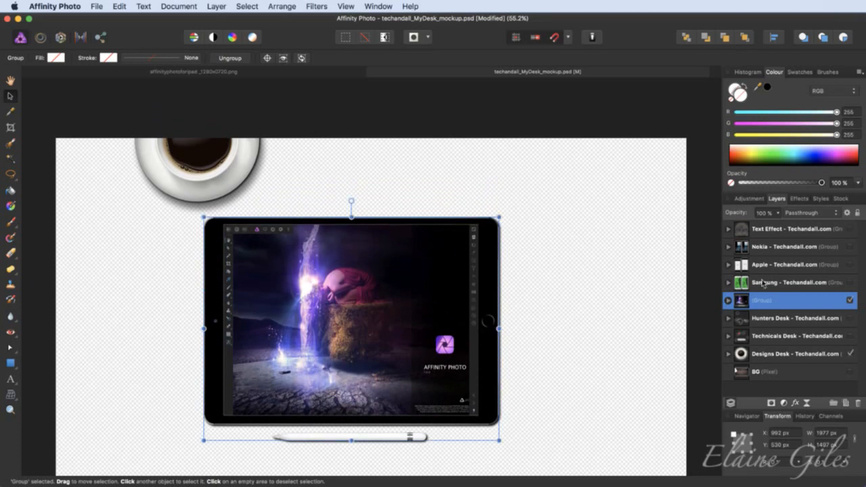
left_click(729, 300)
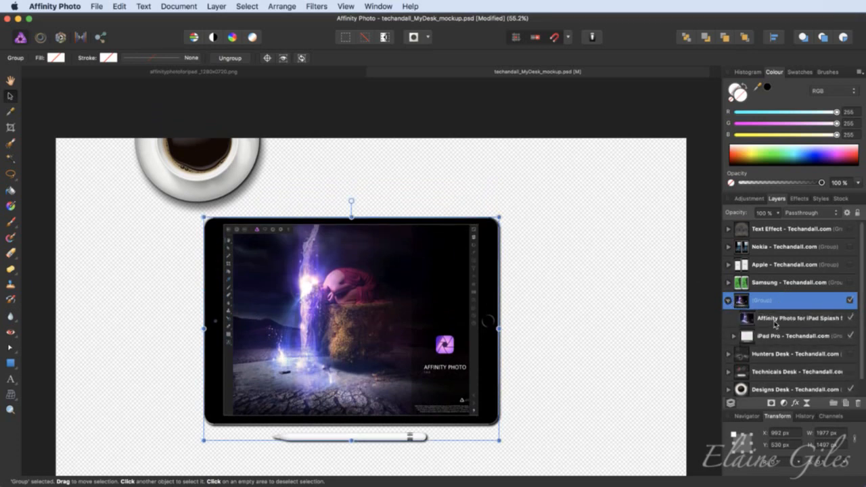
left_click(729, 301)
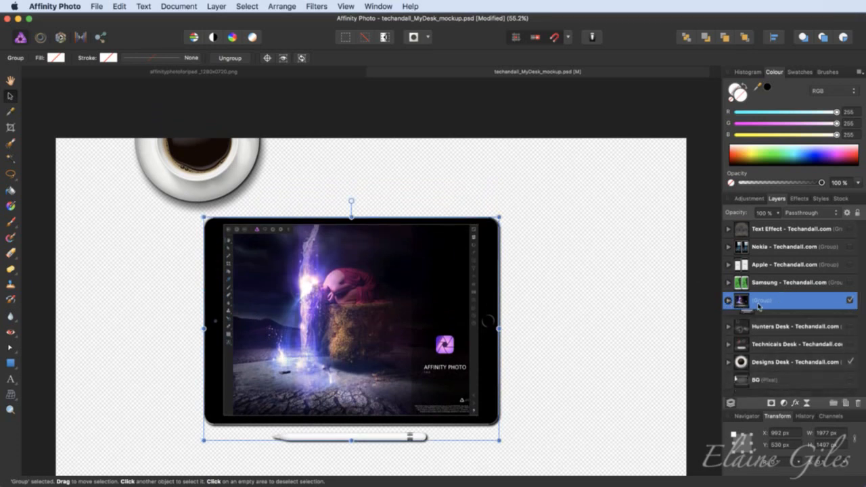
Rotate the iPad group slightly counter-clockwise and move it left, beneath the coffee cup.
scroll(376, 176, "down", 3)
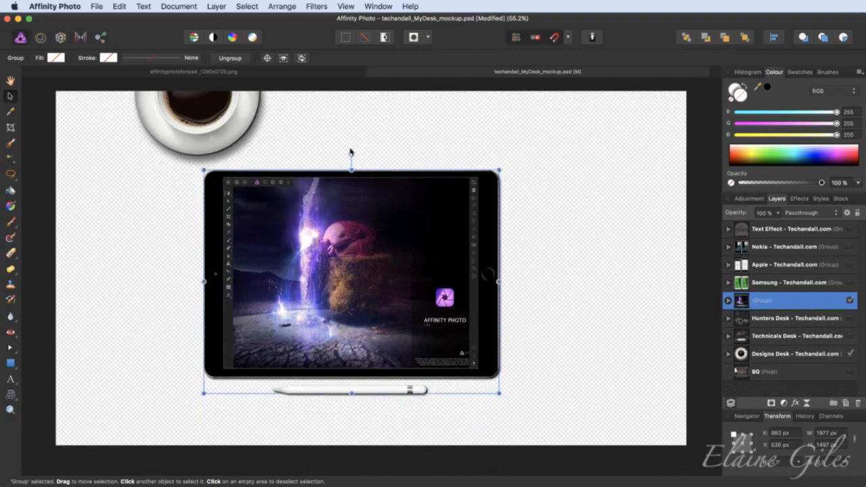
left_click_drag(351, 153, 340, 156)
left_click_drag(368, 217, 296, 220)
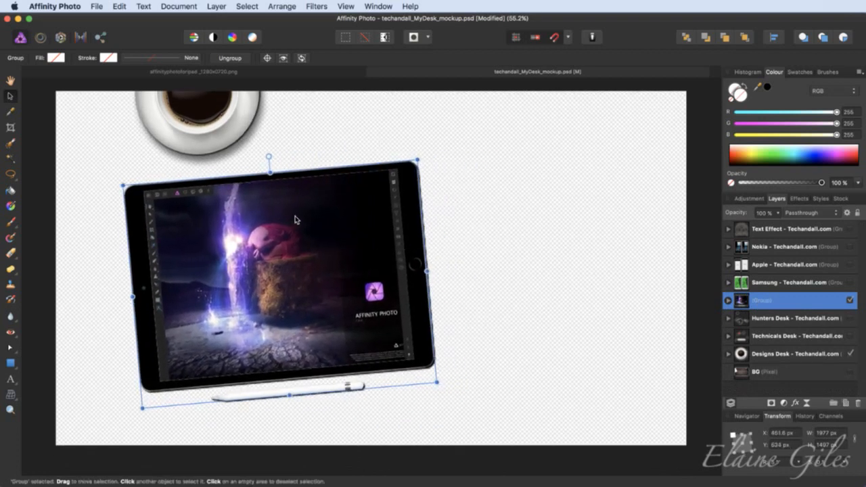
Enlarge the iPad group to about 2115 px wide, adjust its position, and compare the layout with the finished poster document.
left_click_drag(417, 161, 439, 149)
left_click_drag(352, 199, 336, 208)
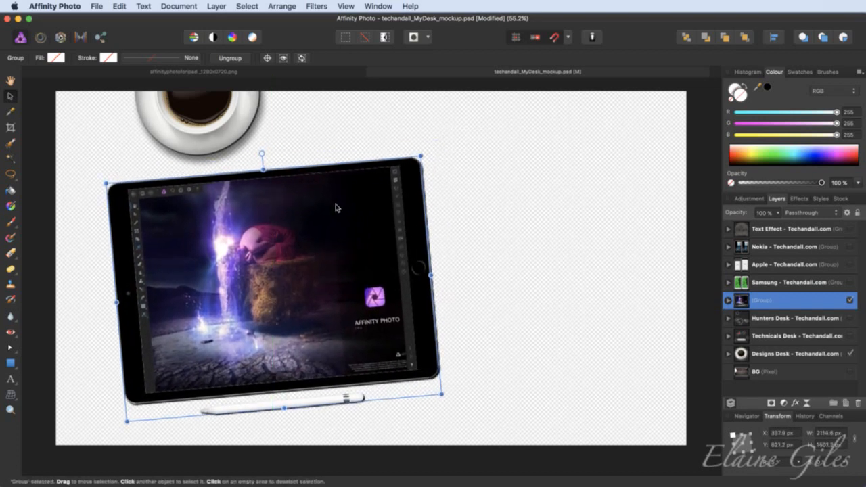
left_click(307, 71)
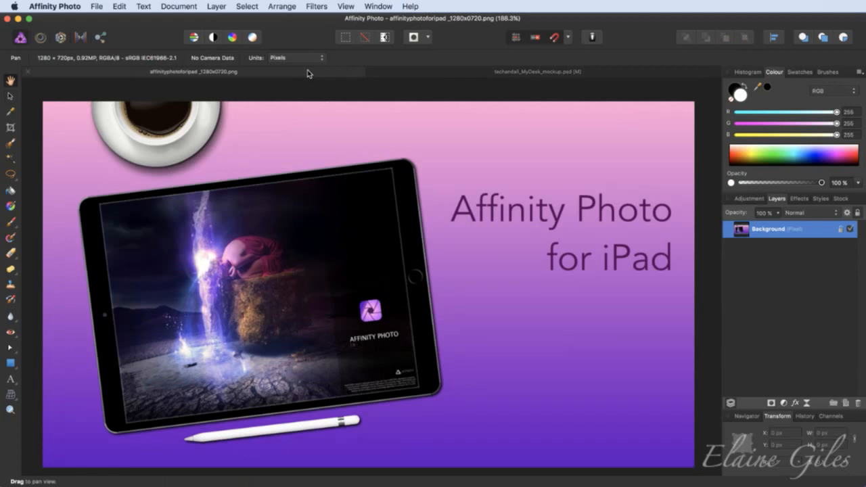
left_click(455, 73)
Add a new pixel layer and move it to the bottom of the layer stack, below BG.
left_click(511, 239)
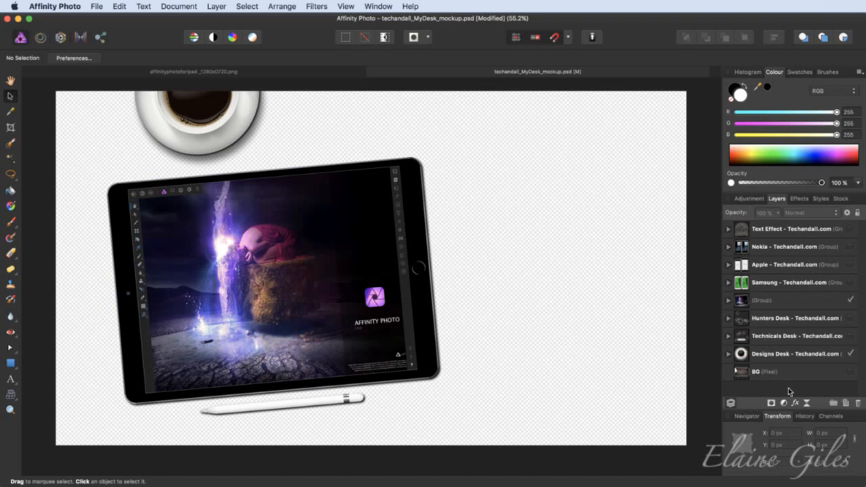
left_click(846, 402)
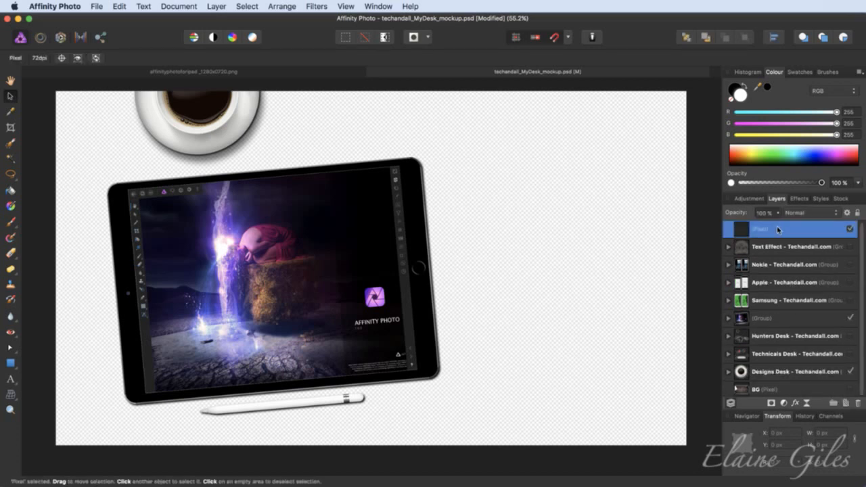
left_click_drag(776, 227, 747, 394)
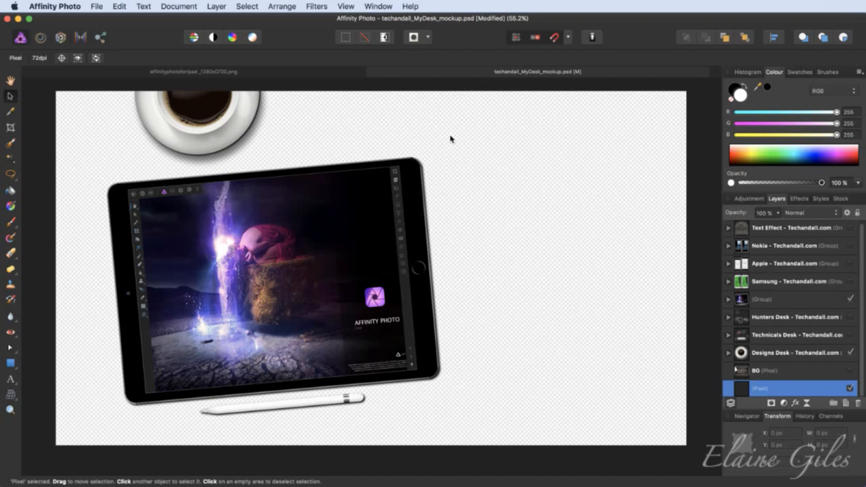
Fill the new bottom layer with a vertical linear gradient from white at the canvas top to grey, and select its upper stop.
left_click(12, 207)
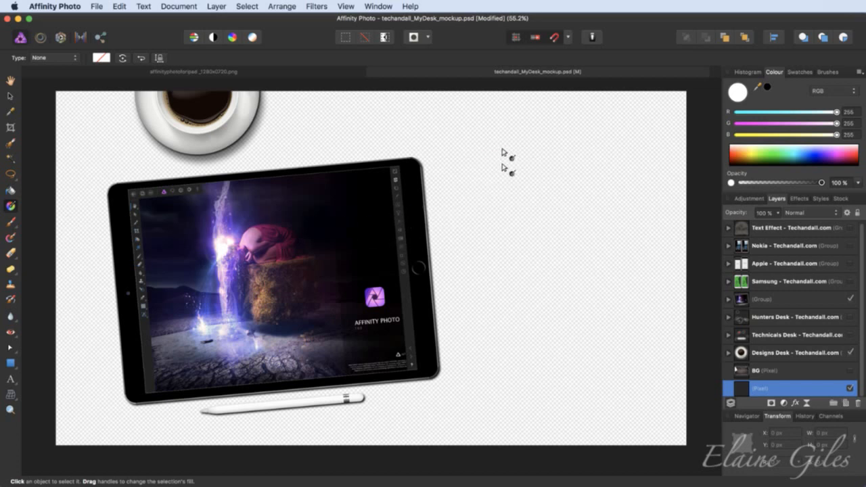
mouse_move(500, 90)
left_mouse_down()
mouse_move(509, 382)
mouse_move(500, 447)
left_mouse_up()
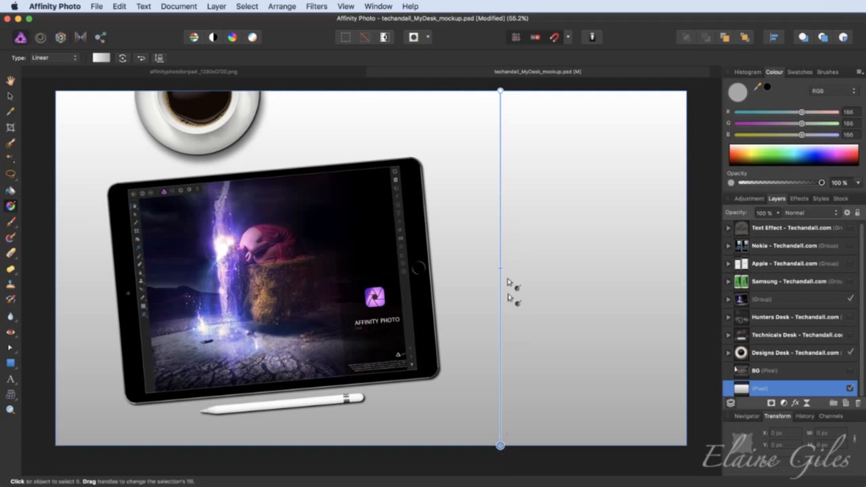
left_click(500, 99)
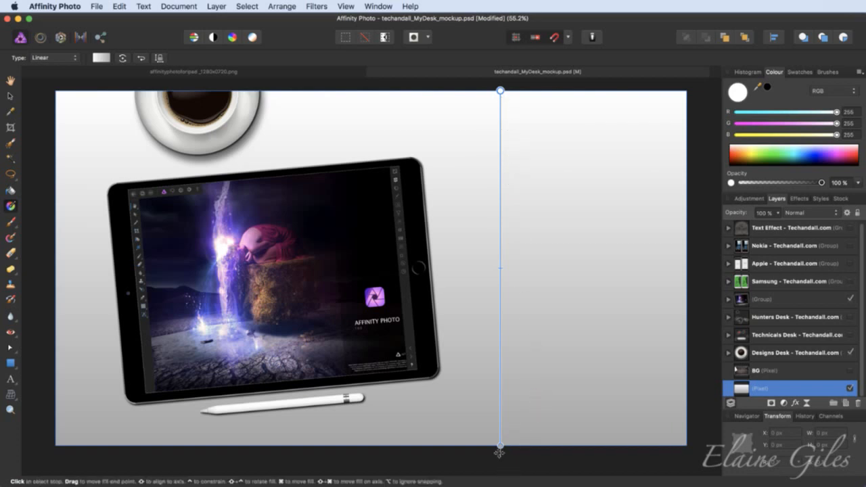
Set the gradient's lower stop to the purple sampled from the Affinity Photo icon on the iPad screen.
left_click(500, 453)
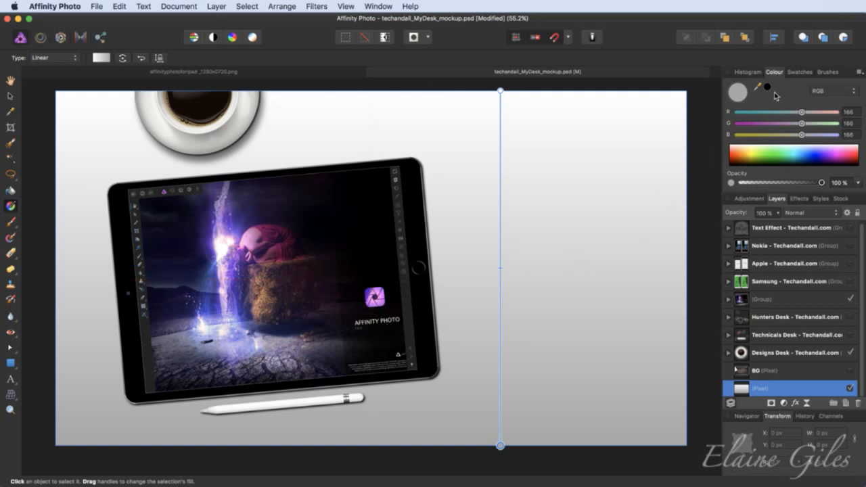
left_click_drag(765, 89, 367, 291)
left_click(768, 89)
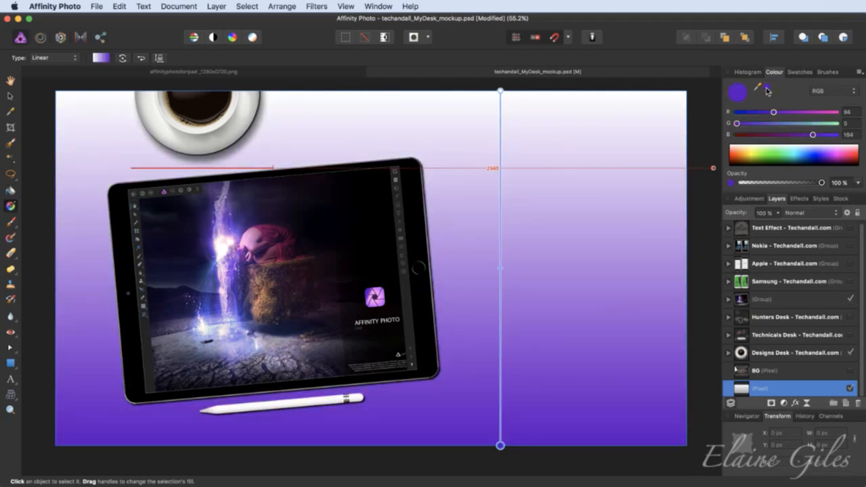
Set the gradient's upper stop to a pink sampled from the Affinity Photo icon, and deselect the background layer.
left_click(501, 97)
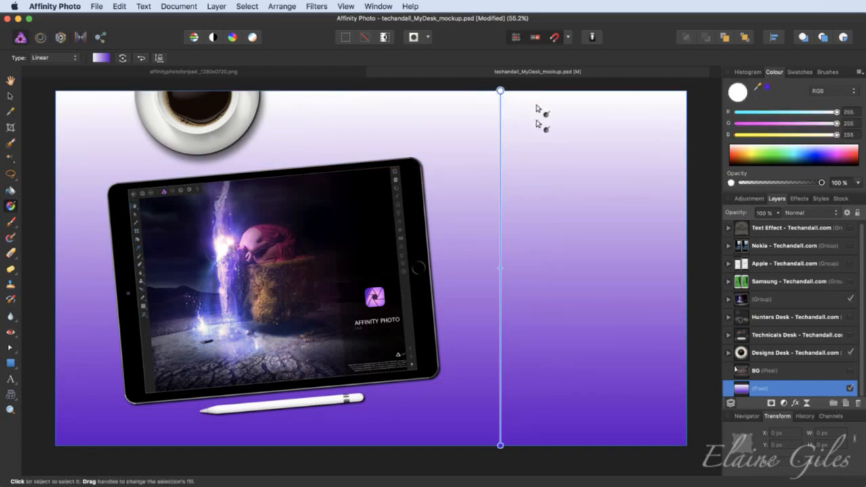
left_click_drag(759, 88, 380, 298)
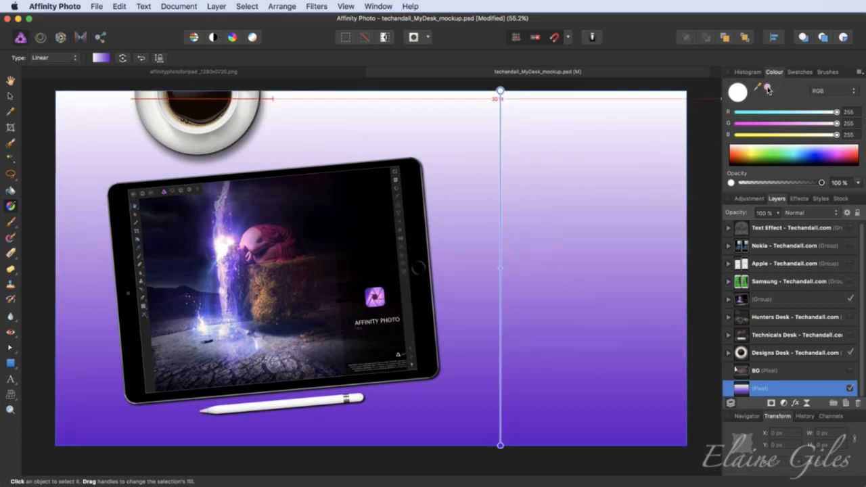
left_click(767, 89)
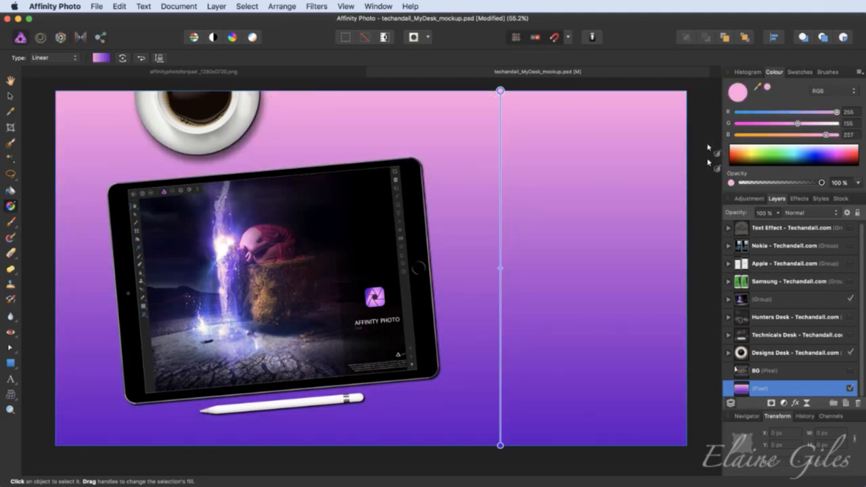
left_click(11, 96)
left_click(511, 83)
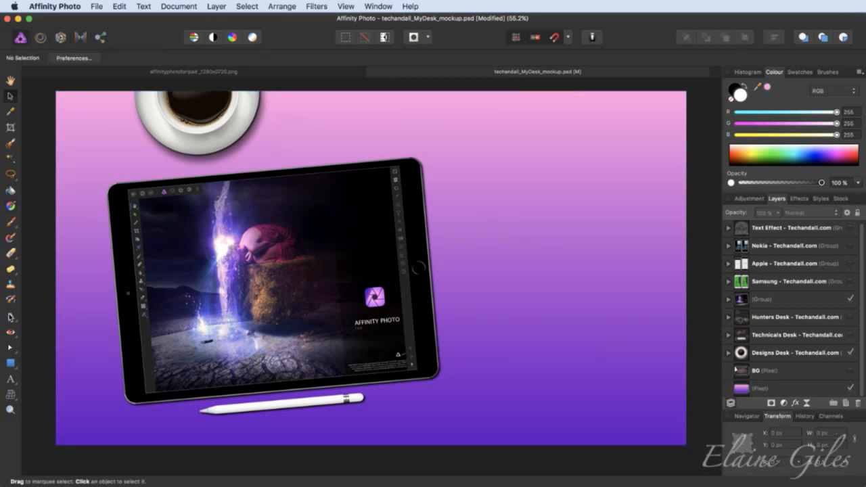
Add the artistic text "Affinity Photo for iPad" in the empty area beside the iPad.
left_click(10, 379)
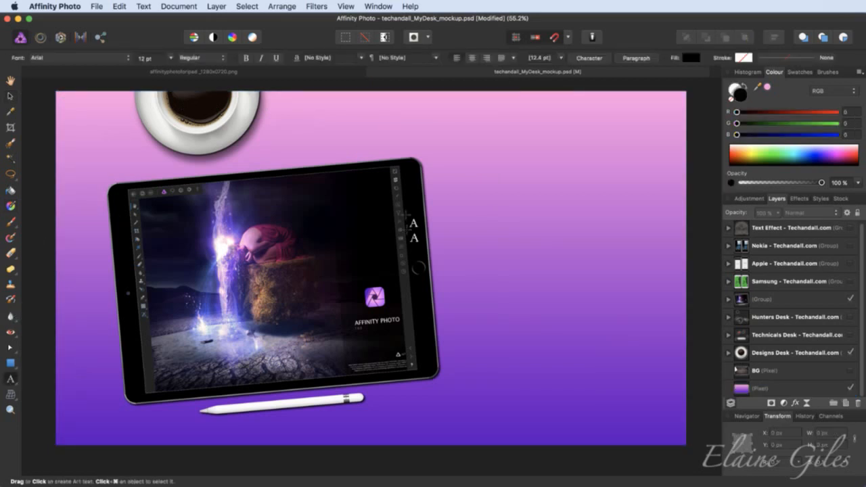
left_click(482, 157)
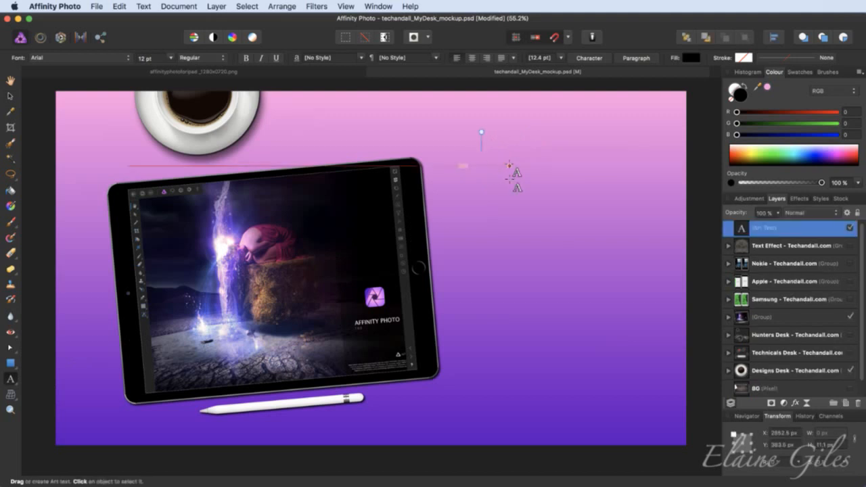
type("Affinit")
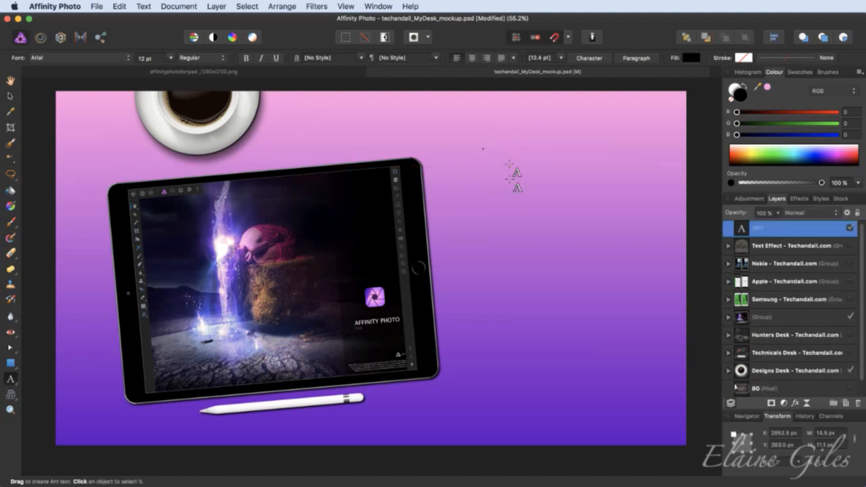
type("y Photo for iPad")
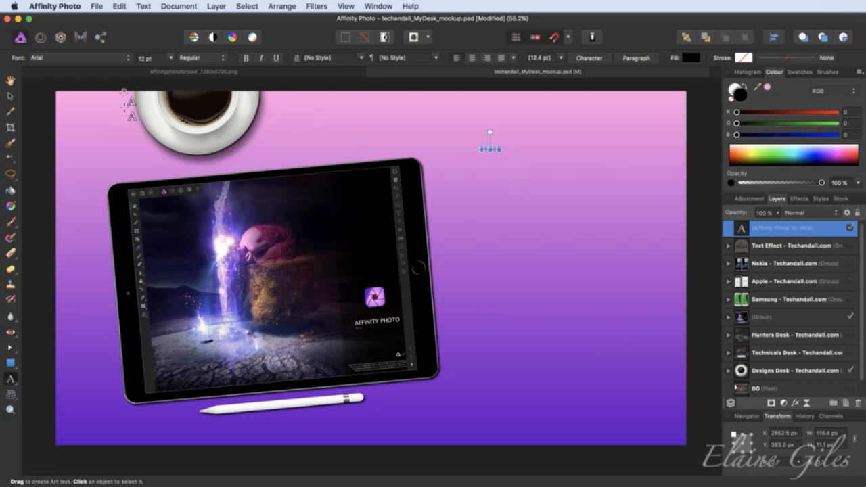
Enlarge the title text to about 1575 px wide, place it beside the iPad's upper corner within the canvas, and deselect it.
left_click(10, 96)
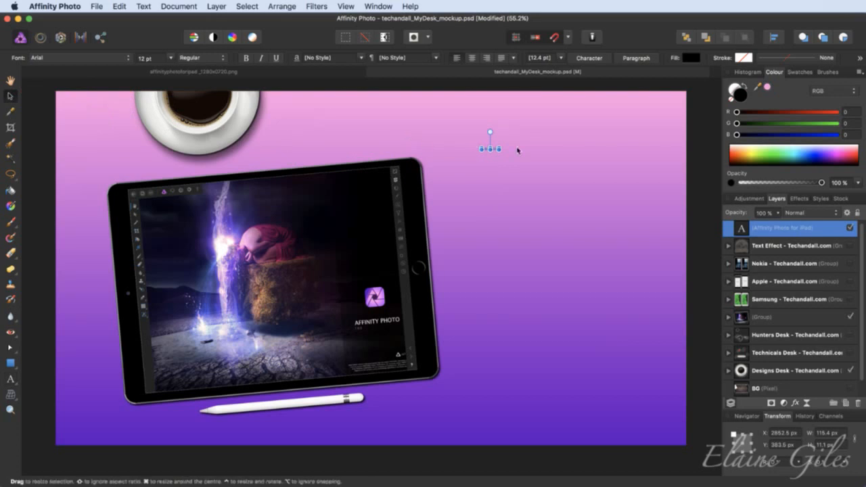
left_click_drag(499, 153, 694, 246)
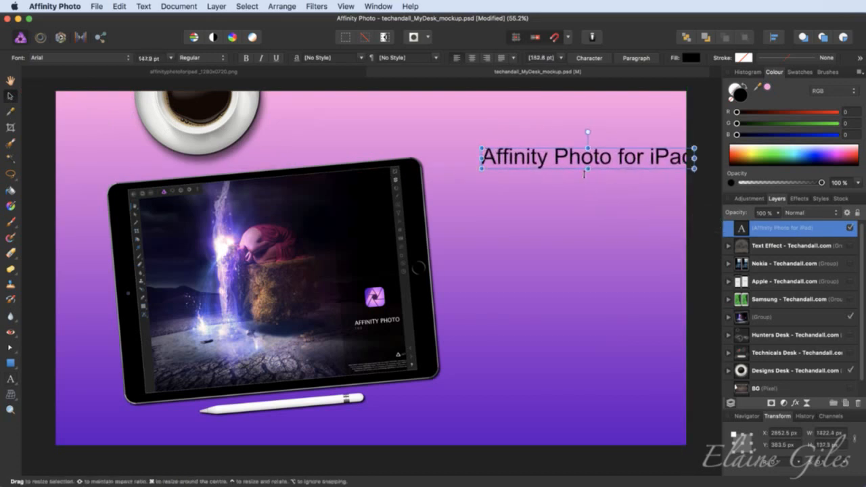
left_click_drag(597, 163, 555, 180)
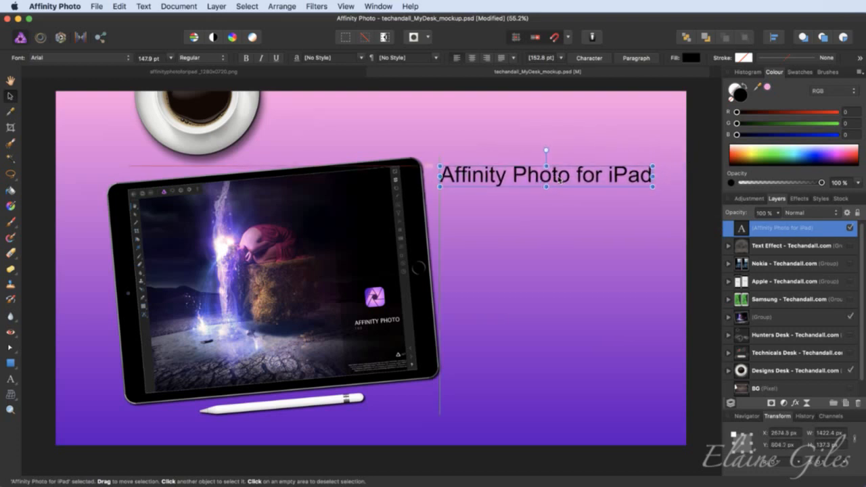
left_click_drag(654, 188, 674, 207)
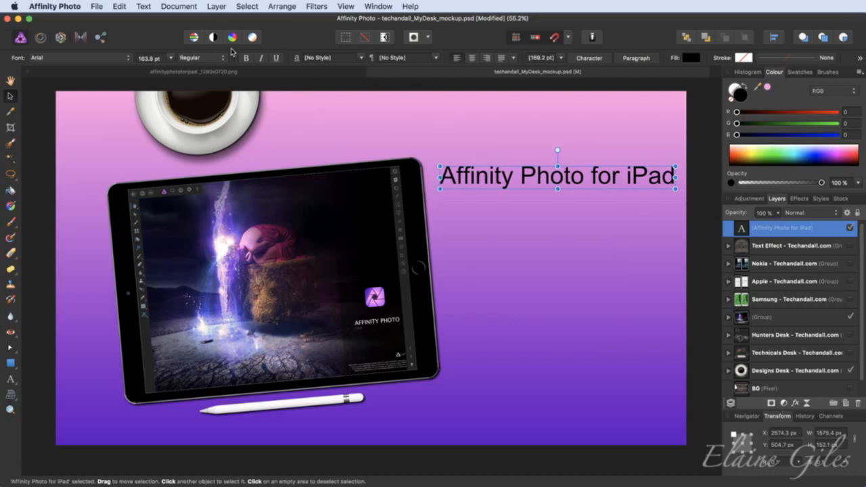
left_click(349, 86)
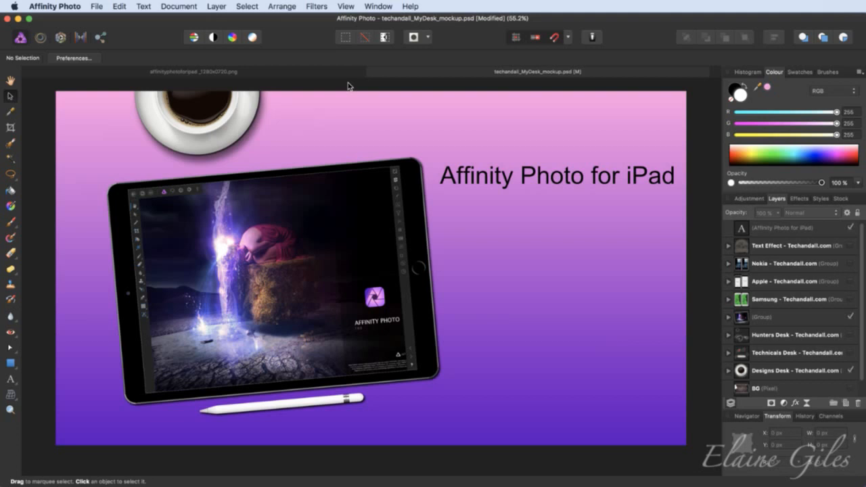
Save the poster as techandall_MyDesk_mockup in the Completed folder and close both open documents.
key("super+s")
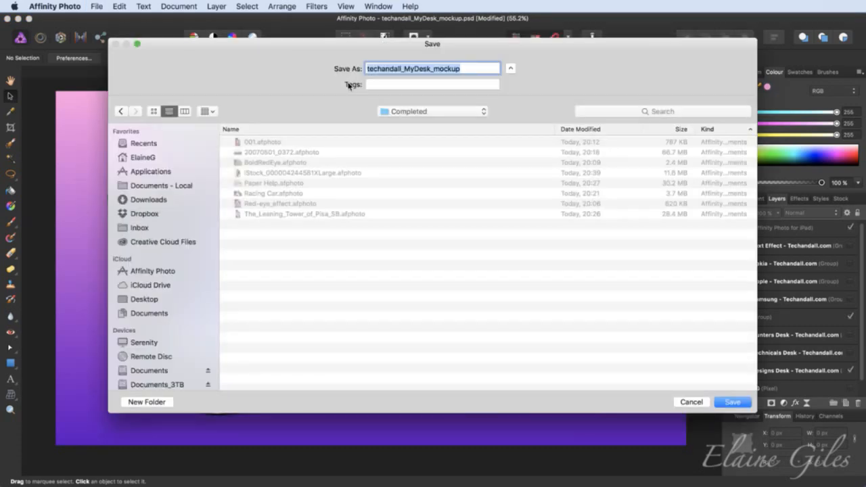
left_click(743, 403)
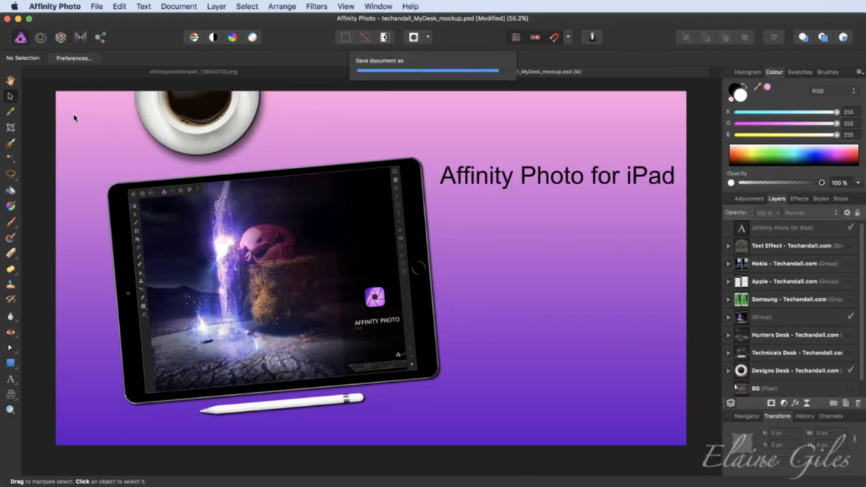
key("super+w")
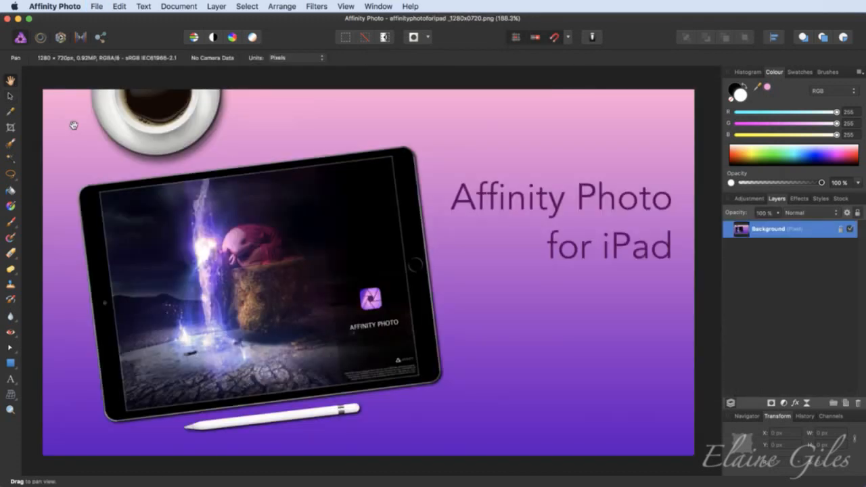
key("super+w")
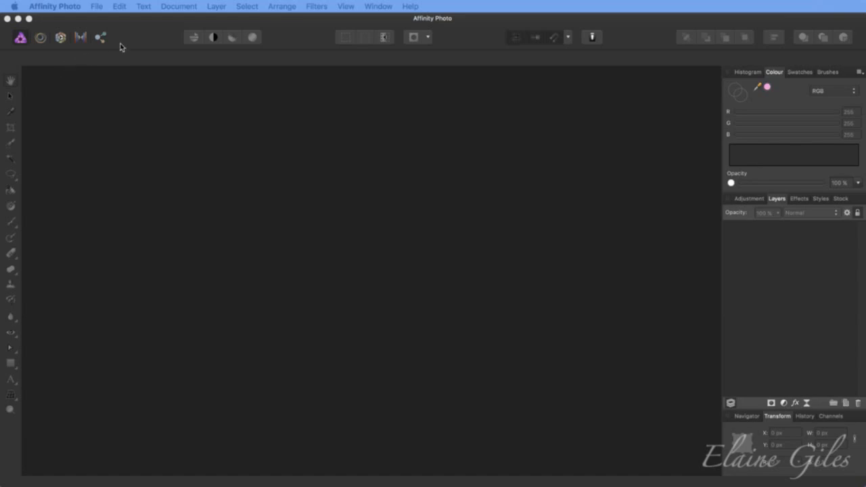
left_click(138, 32)
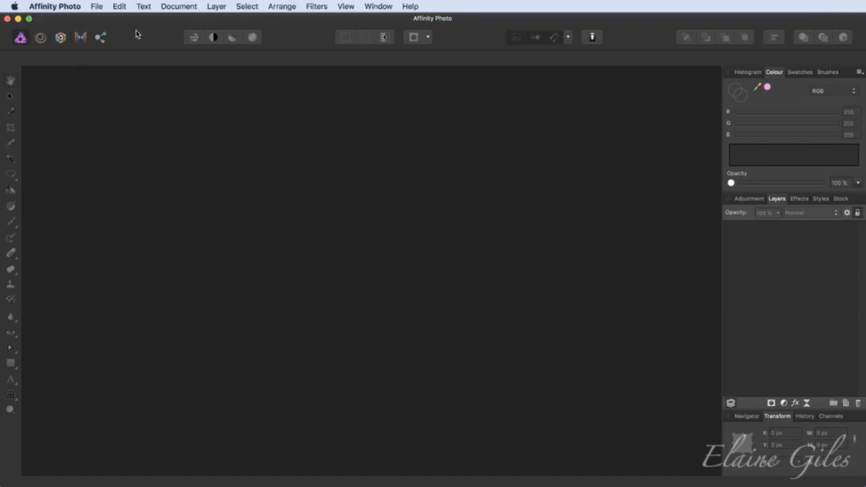
Start a new panorama and browse for its source images in 05 - Panoramas, 01 - Landscape, Start Panorama Sample Photos.
left_click(98, 5)
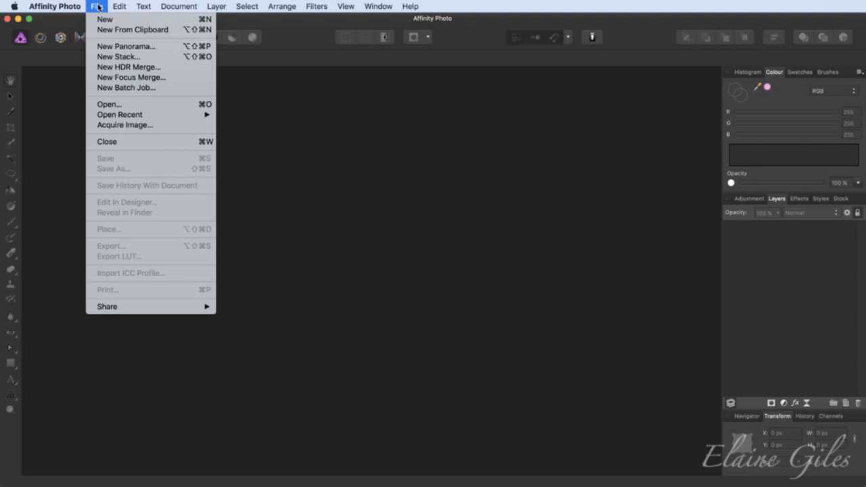
left_click(119, 46)
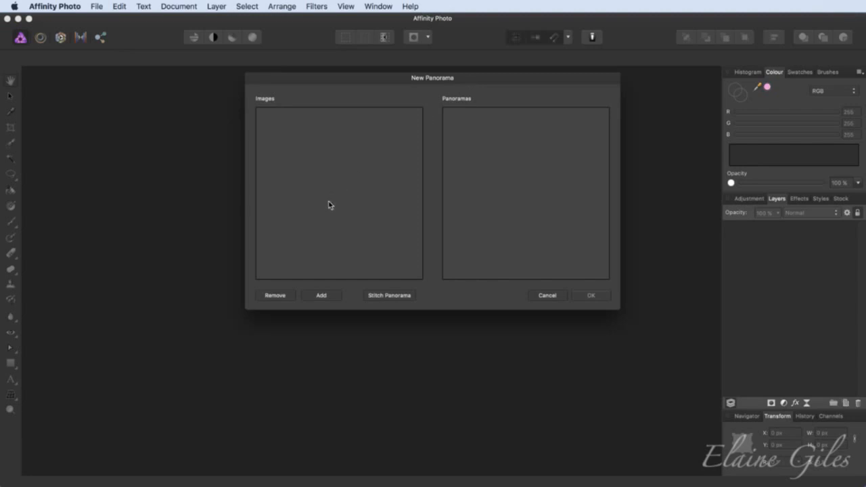
left_click(326, 297)
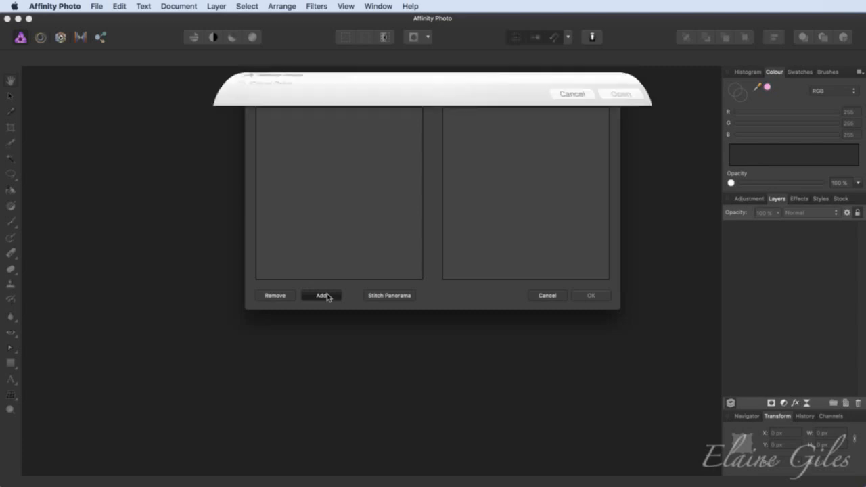
left_click(458, 82)
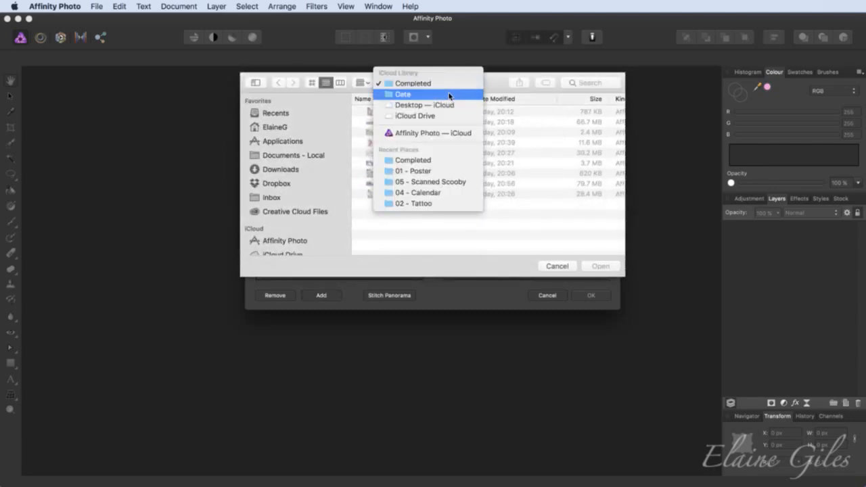
left_click(443, 95)
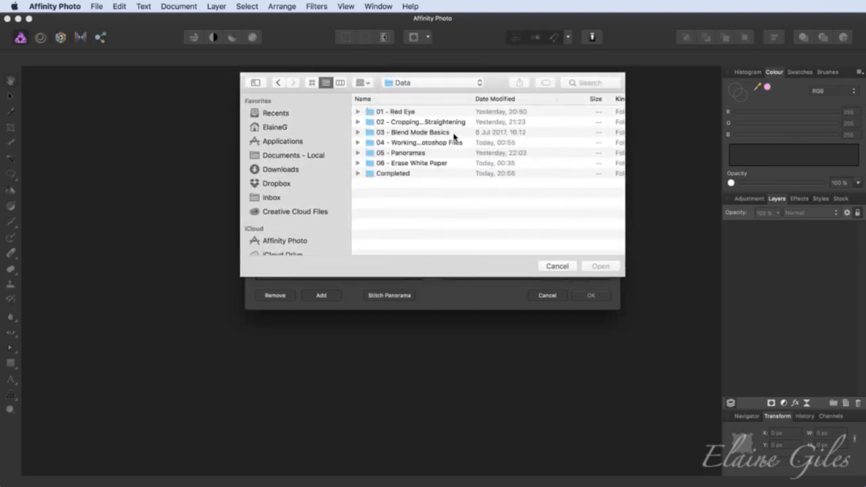
double_click(400, 153)
double_click(400, 112)
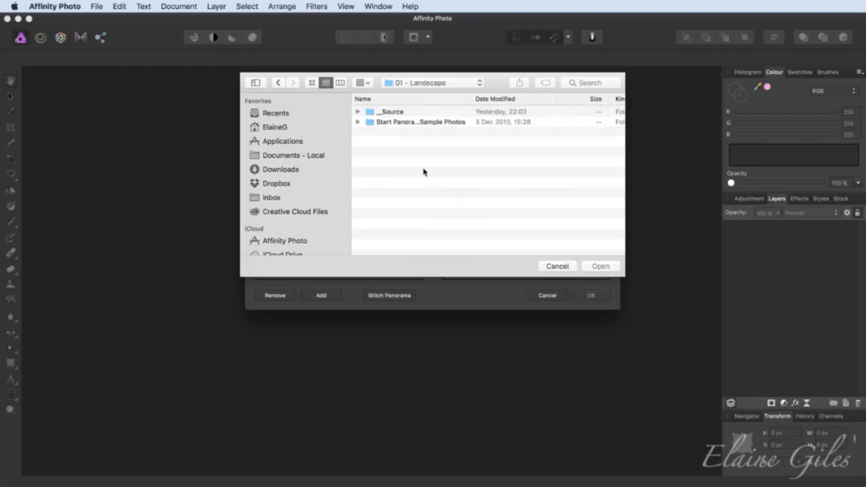
double_click(370, 123)
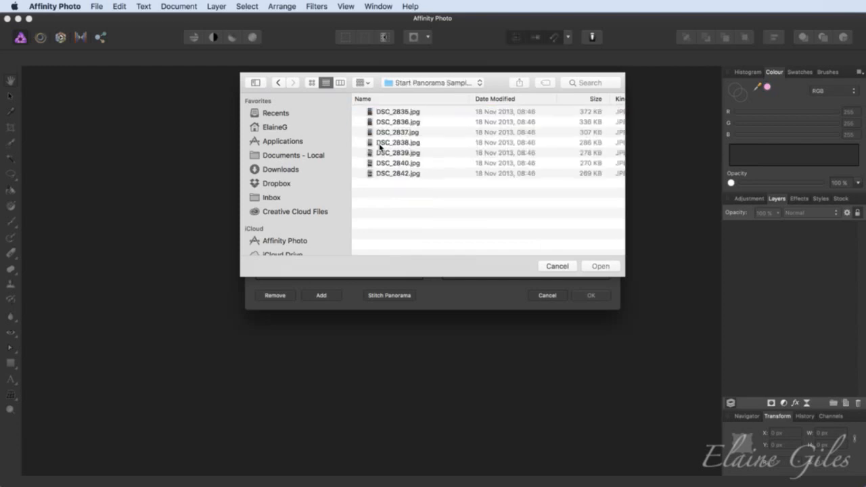
Add all seven photos from DSC_2835.jpg to DSC_2842.jpg to the panorama's image list.
left_click(430, 113)
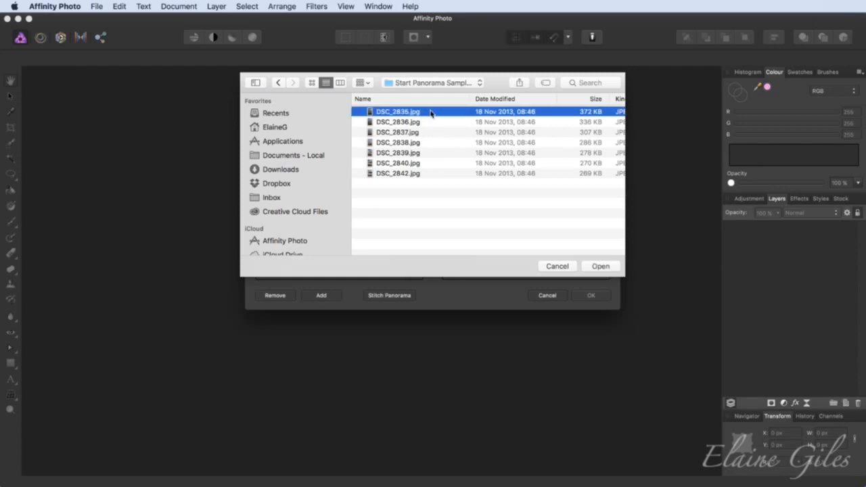
left_click(416, 174, "shift")
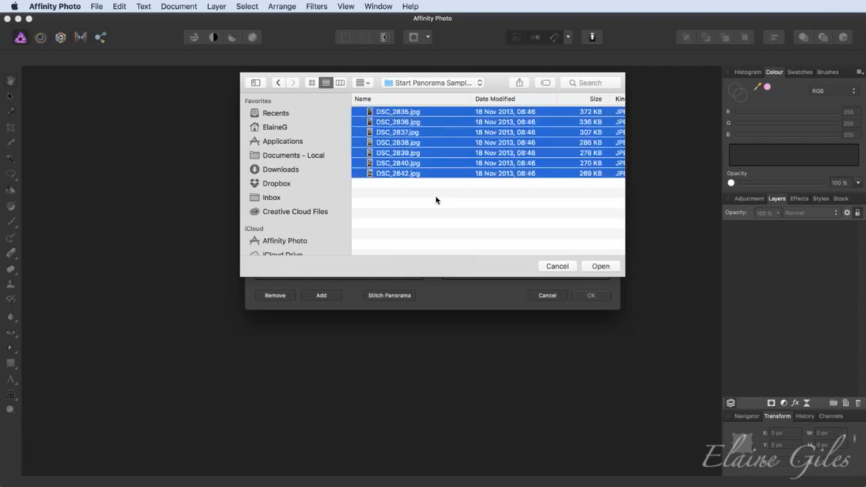
left_click(598, 267)
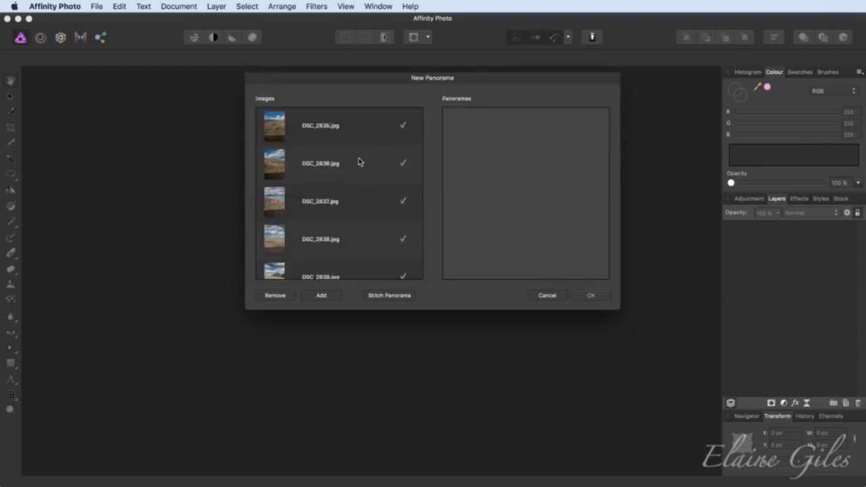
Review the added source photos, exclude DSC_2842.jpg from the stitch, and select its entry.
scroll(359, 160, "down", 3)
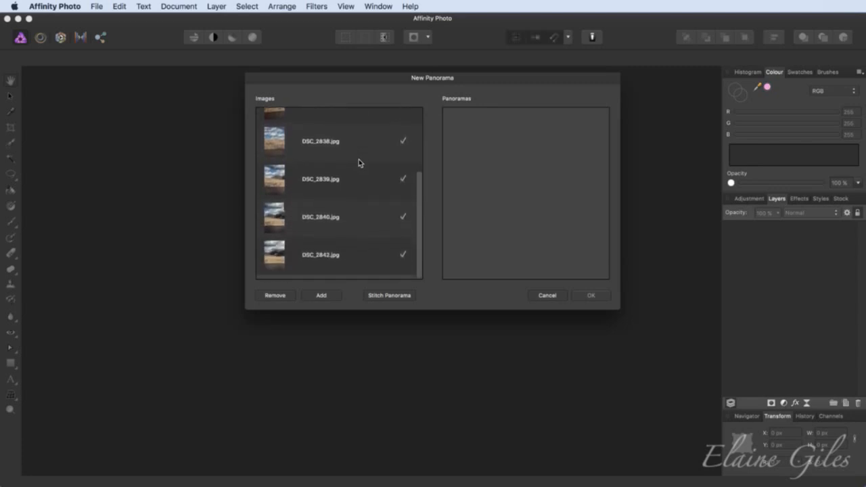
scroll(359, 162, "up", 2)
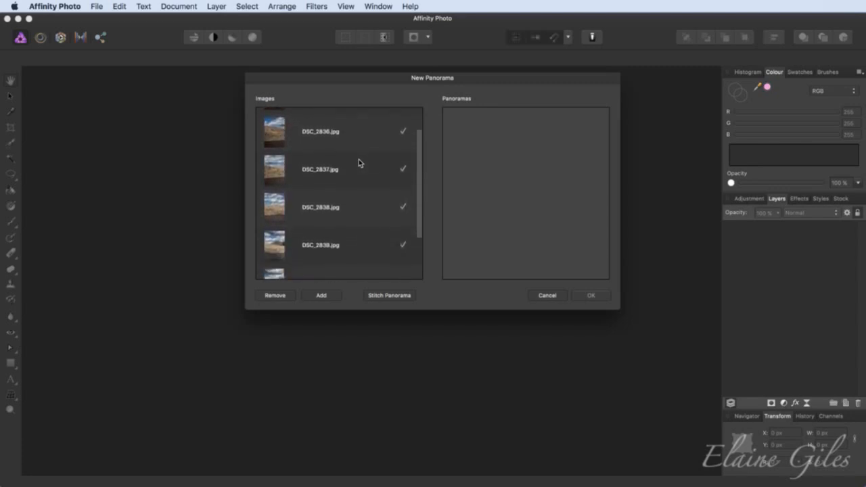
scroll(359, 159, "down", 2)
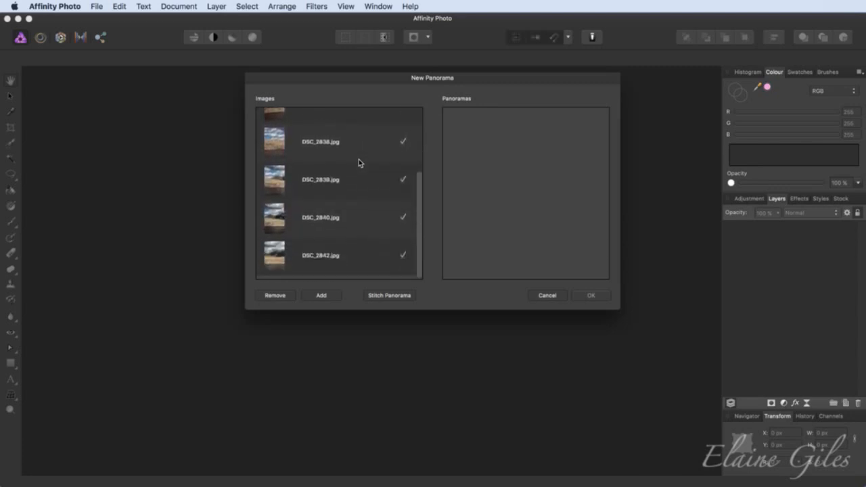
left_click(403, 260)
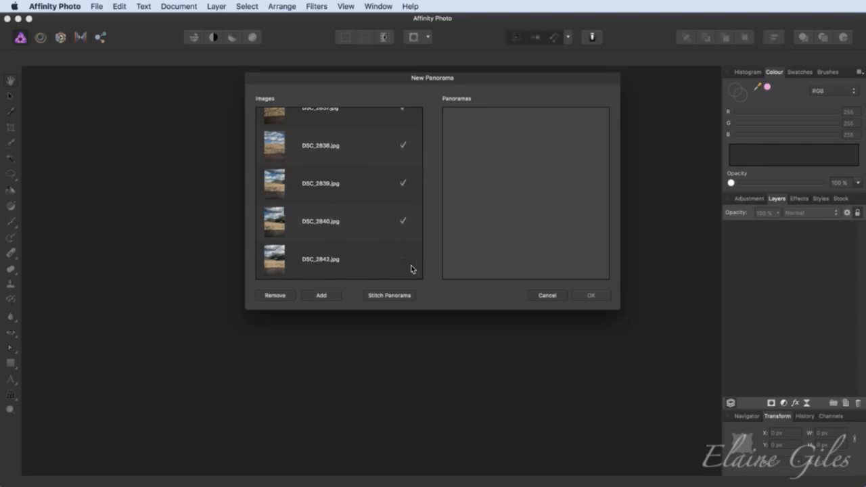
left_click(341, 265)
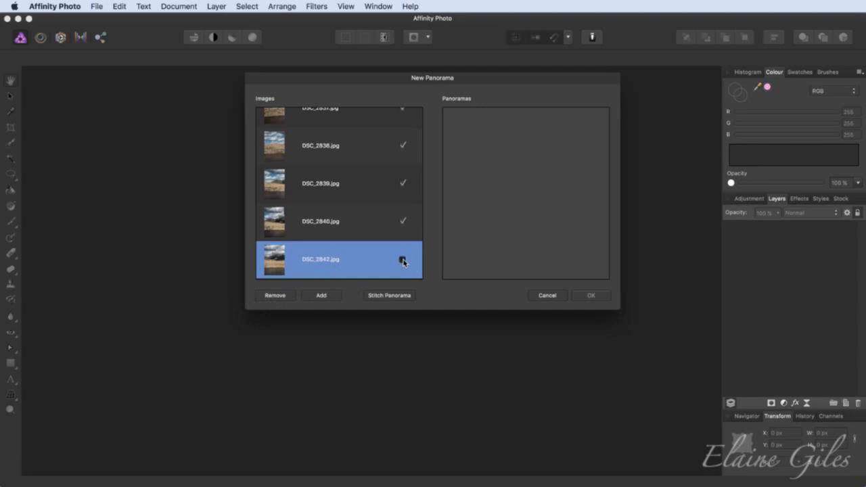
Include DSC_2842.jpg in the stitch again, stitch the landscape photos into a panorama and open the result for editing.
key("BackSpace")
scroll(384, 237, "down", 2)
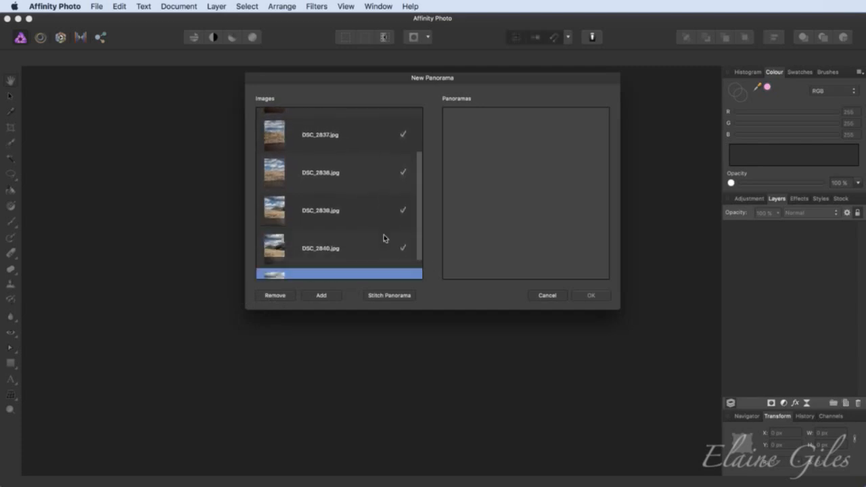
scroll(382, 195, "up", 3)
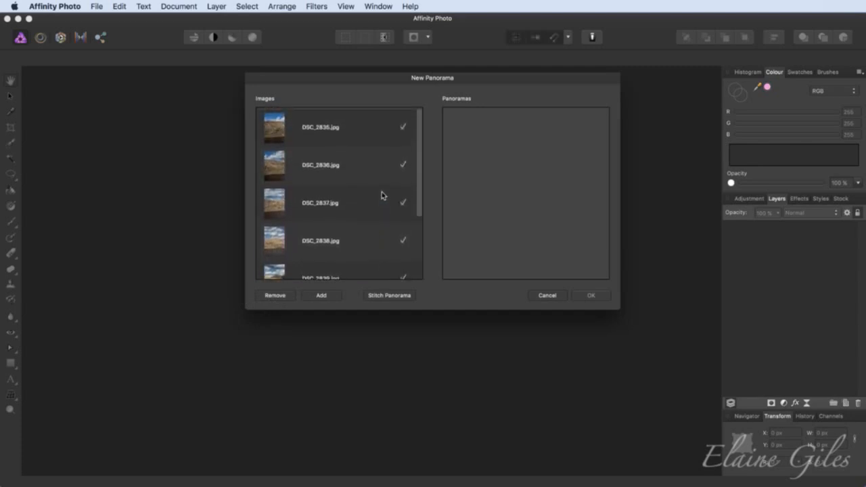
scroll(380, 240, "down", 3)
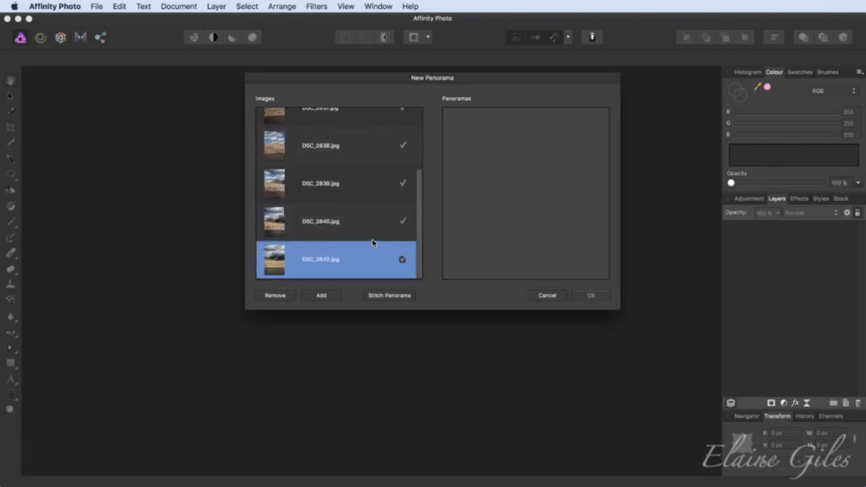
left_click(394, 298)
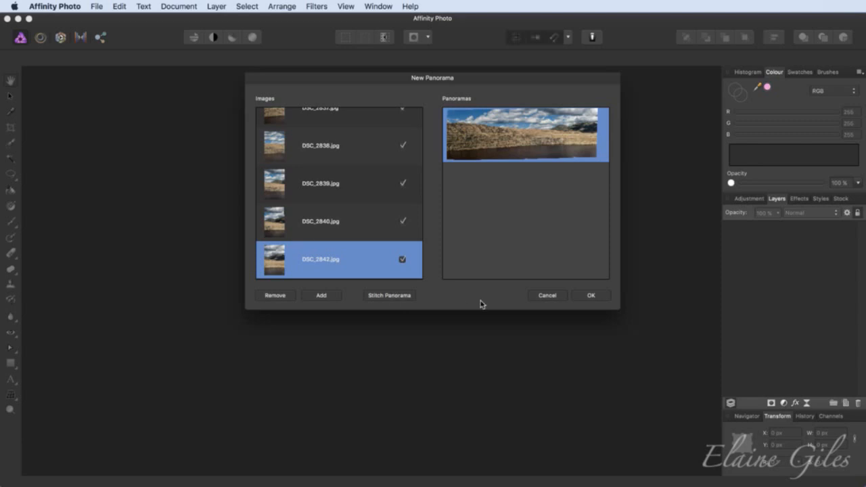
left_click(591, 297)
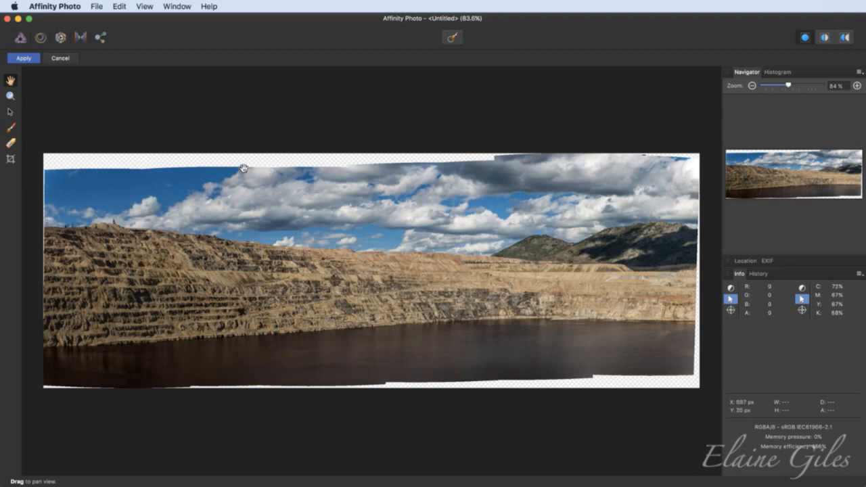
Crop the landscape panorama to its opaque area to remove the transparent edges, and apply the panorama.
left_click(11, 160)
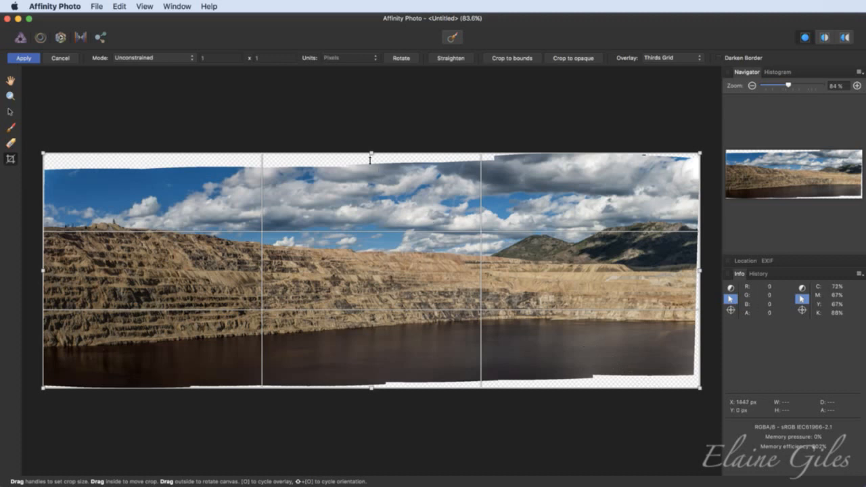
mouse_move(371, 155)
left_mouse_down()
mouse_move(370, 170)
mouse_move(370, 163)
left_mouse_up()
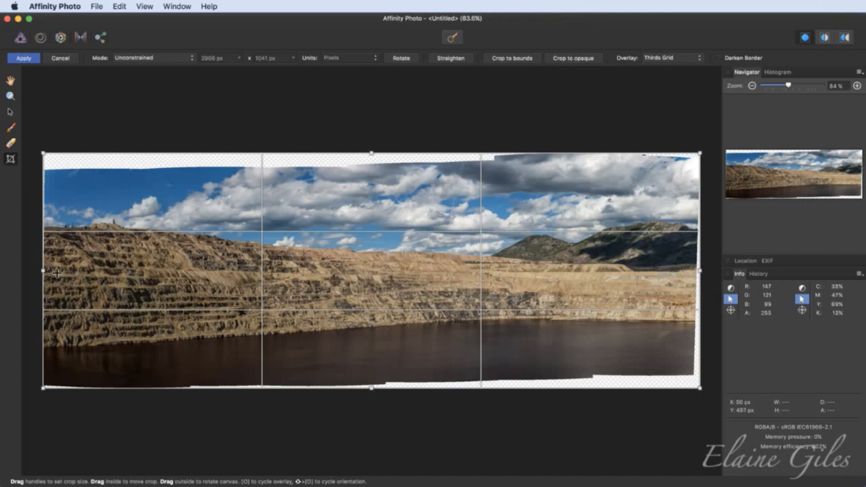
left_click(566, 58)
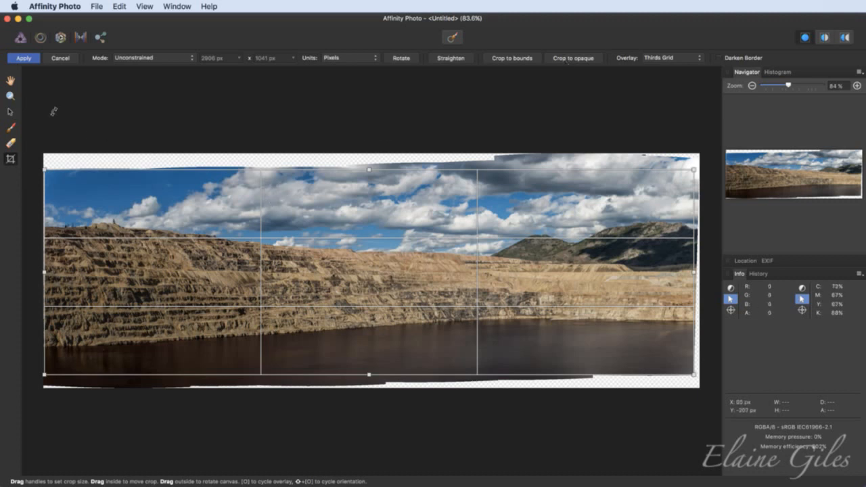
left_click(24, 59)
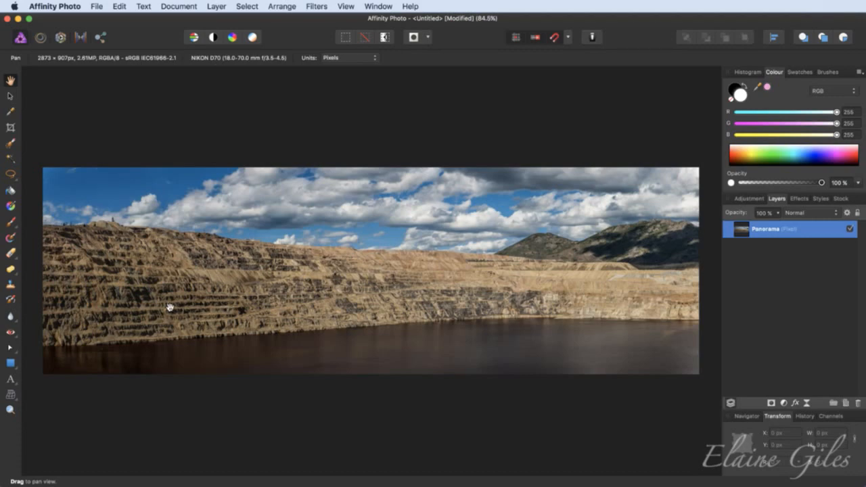
Inspect the stitched landscape panorama close up along its full width for visible seams, and return to the whole image.
scroll(110, 291, "up", 3)
scroll(110, 291, "up", 3)
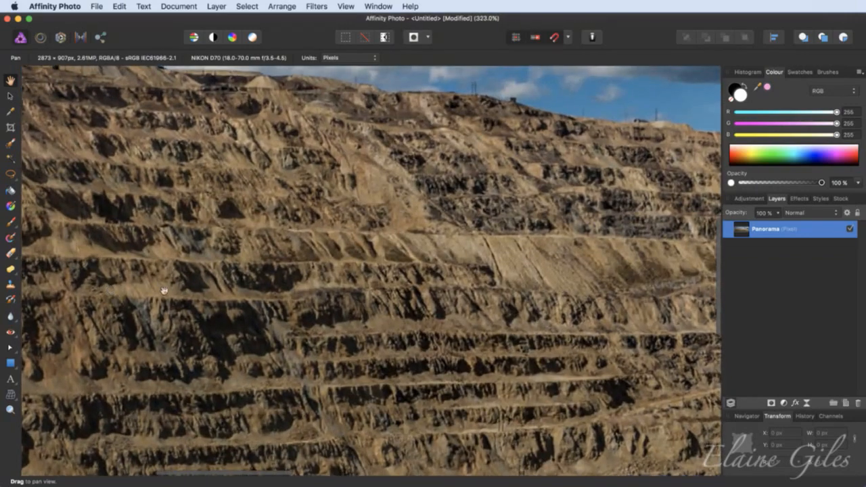
scroll(323, 292, "up", 2)
scroll(323, 292, "right", 10)
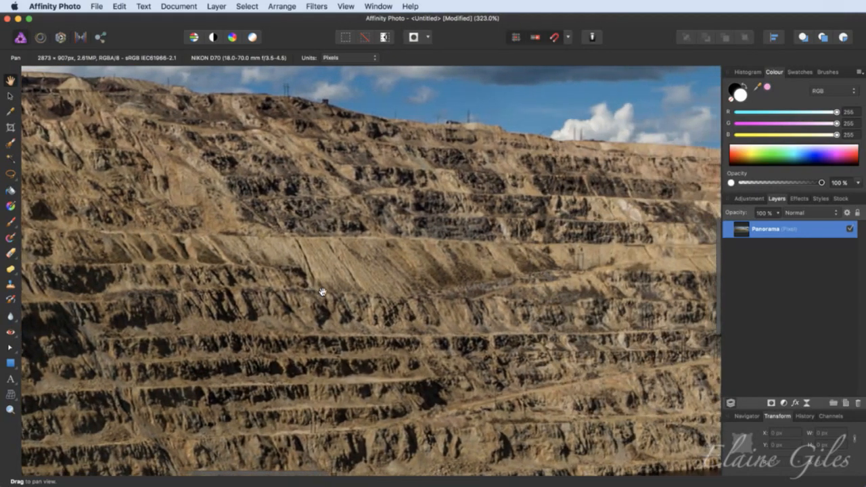
scroll(323, 291, "right", 10)
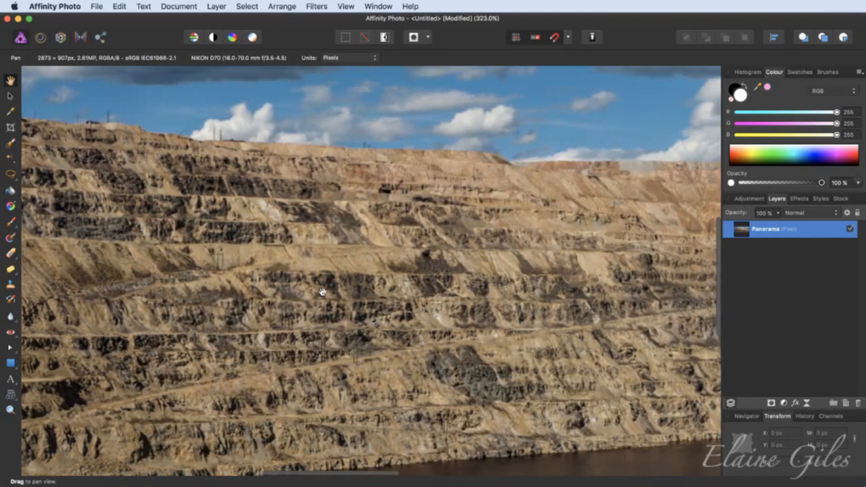
scroll(322, 292, "right", 10)
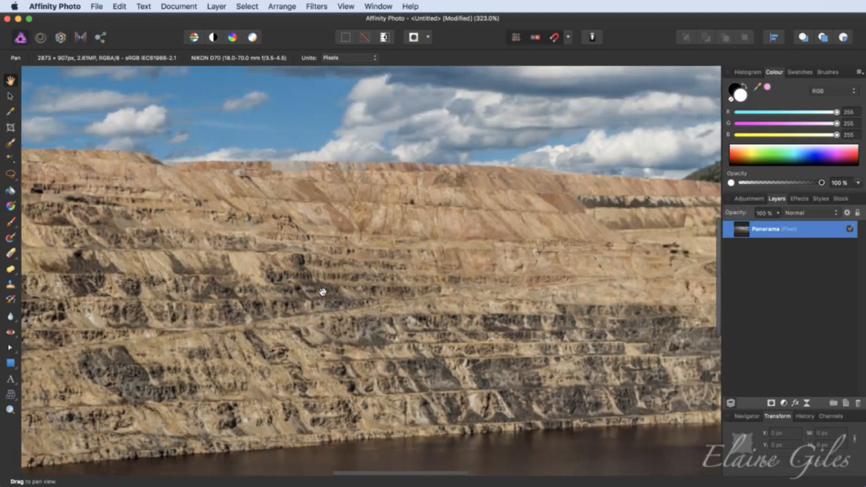
scroll(322, 292, "right", 10)
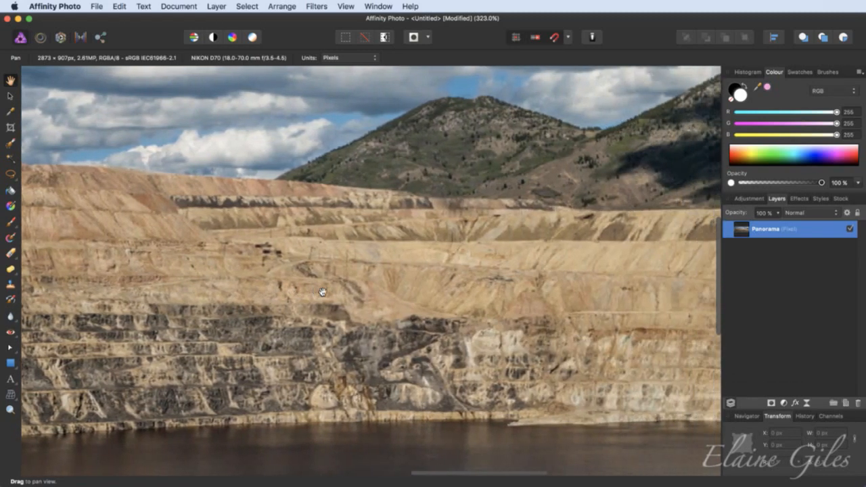
scroll(323, 292, "right", 8)
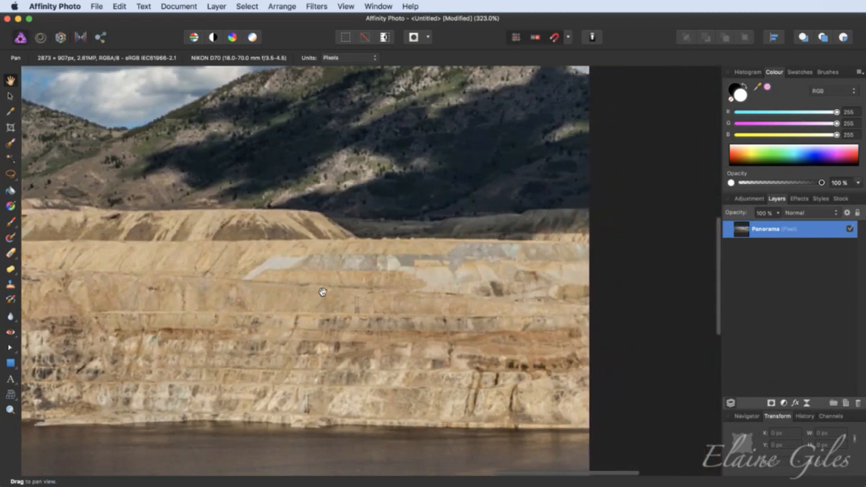
key("super+0")
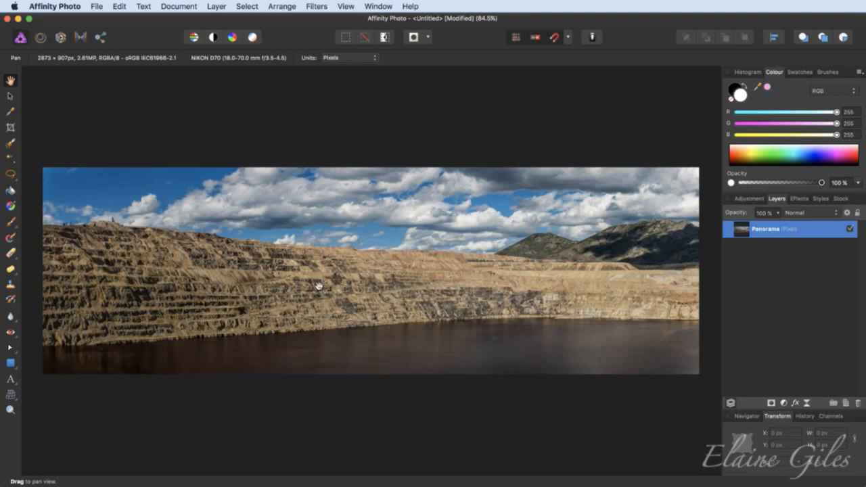
Save the landscape document as Panorama in the Completed folder and close it.
key("super+w")
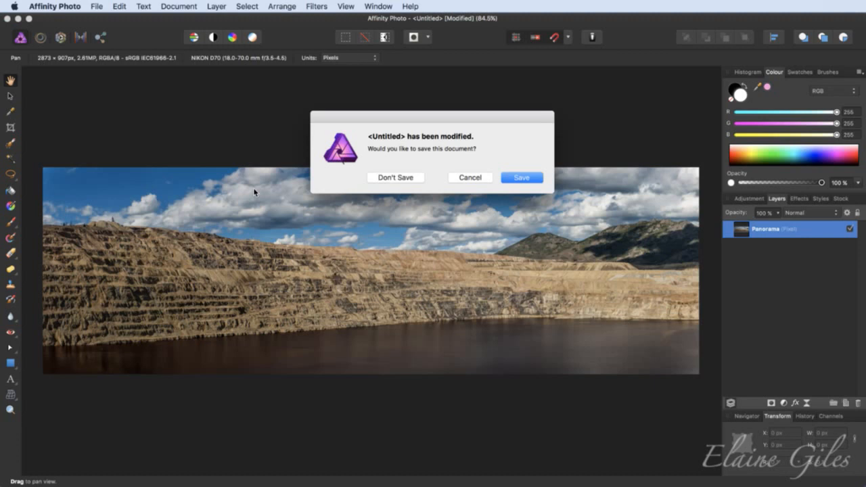
left_click(517, 179)
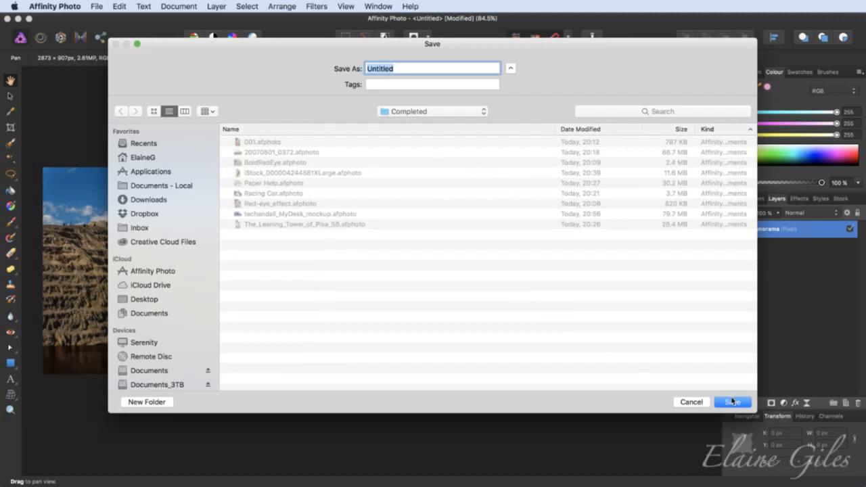
type("Panorama")
left_click(732, 401)
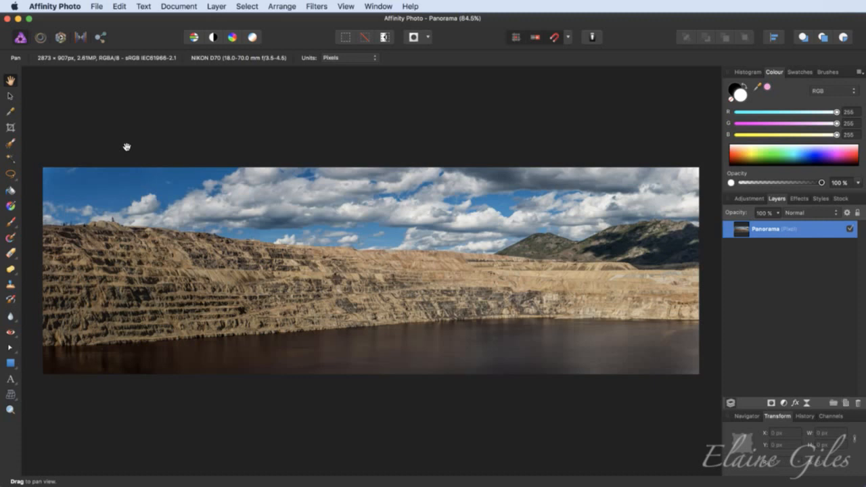
key("super+w")
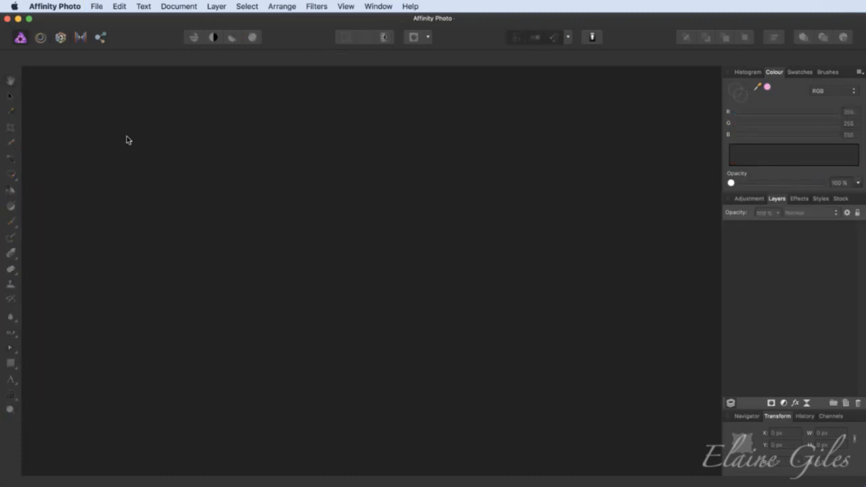
Start a new panorama and browse for its source images in 05 - Panoramas, 02 - Christmas Shopping Panorama.
left_click(96, 6)
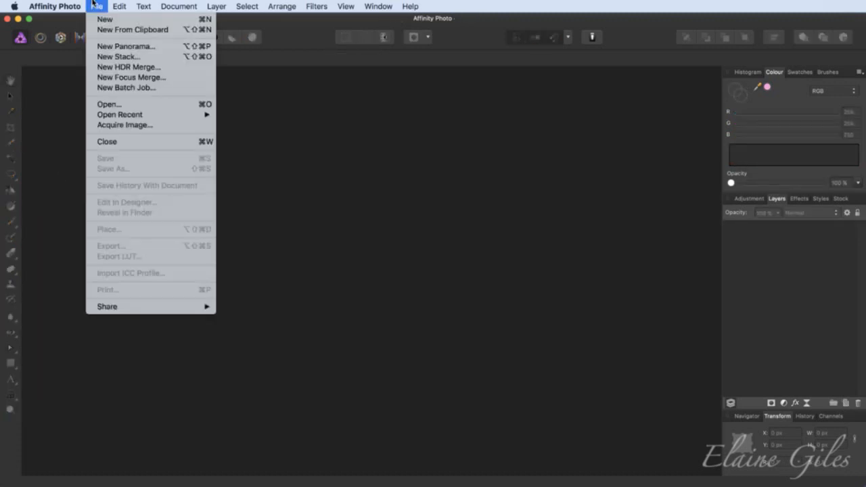
left_click(117, 47)
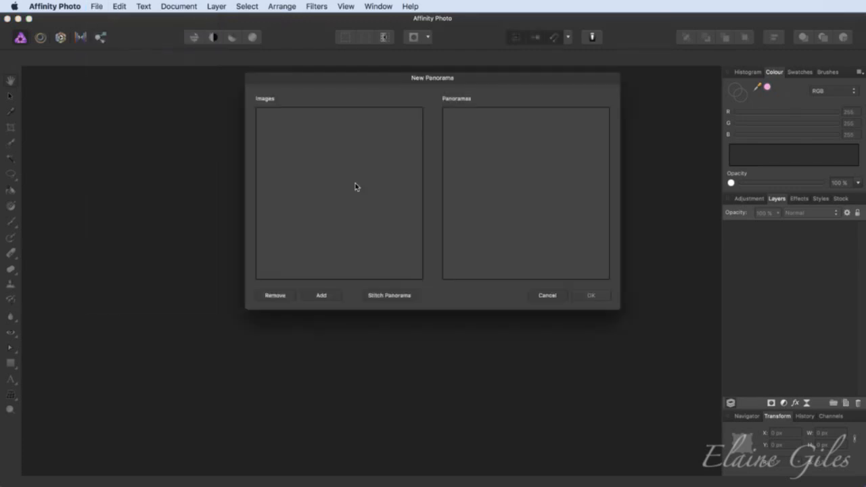
left_click(326, 297)
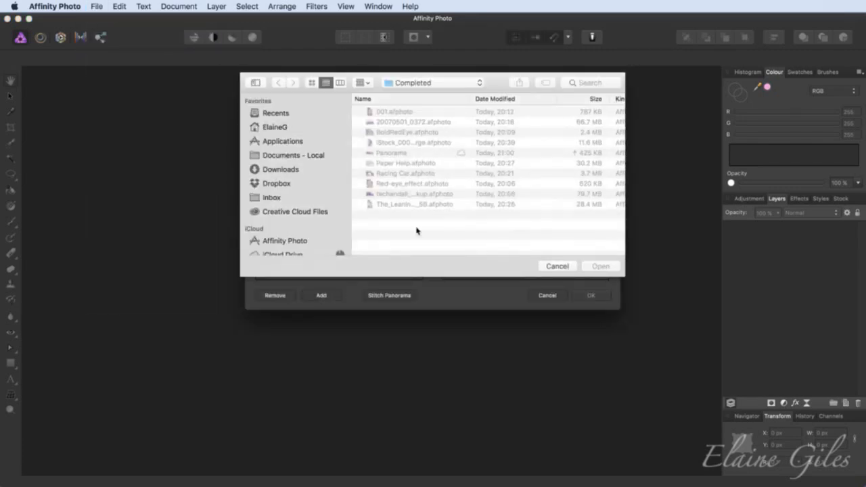
left_click(457, 83)
left_click(443, 85)
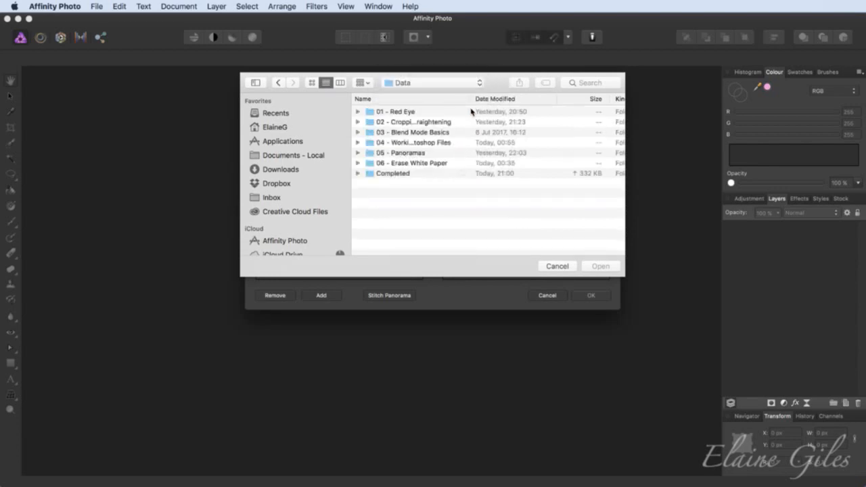
double_click(407, 154)
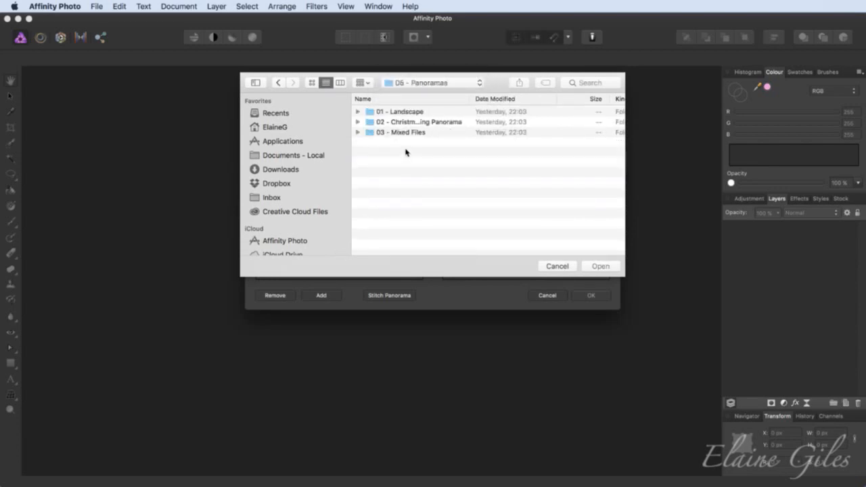
double_click(407, 122)
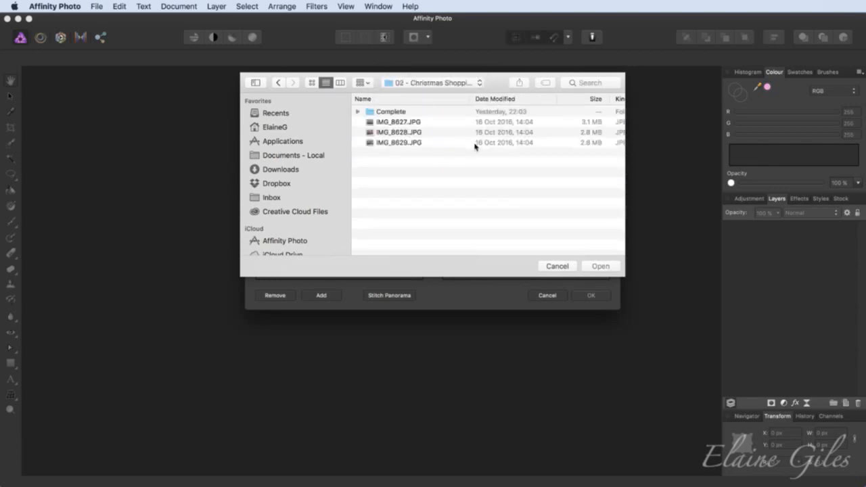
Stitch IMG_8627.JPG, IMG_8628.JPG and IMG_8629.JPG into a panorama and open the result for editing.
left_click(430, 122)
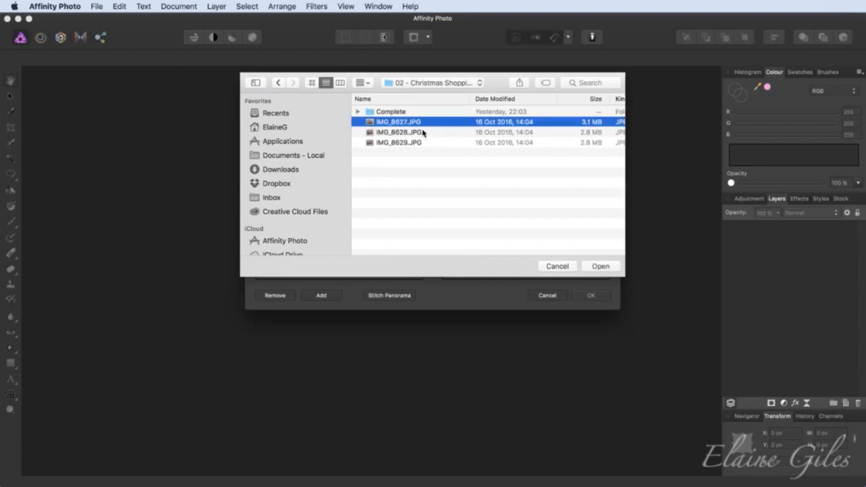
left_click(423, 133, "shift")
left_click(424, 143, "shift")
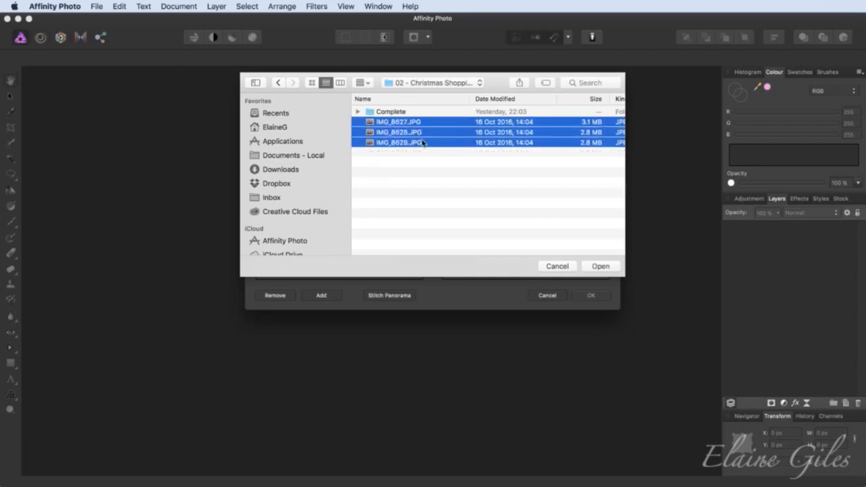
left_click(599, 266)
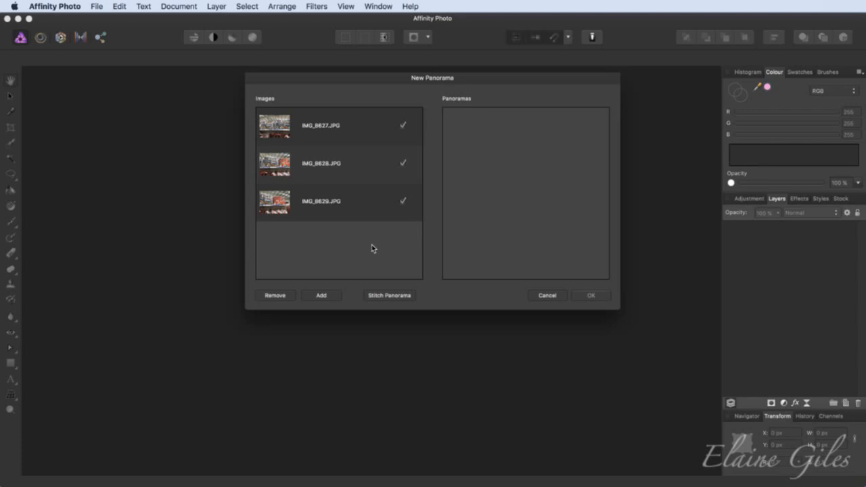
left_click(402, 296)
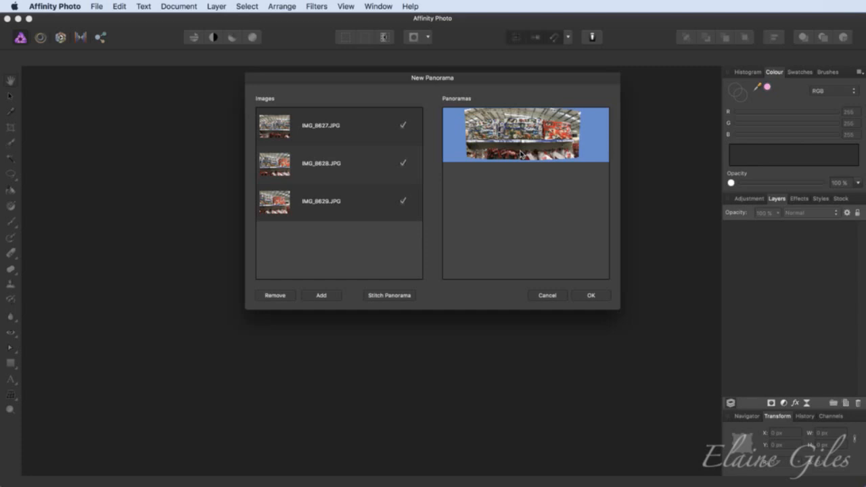
left_click(591, 296)
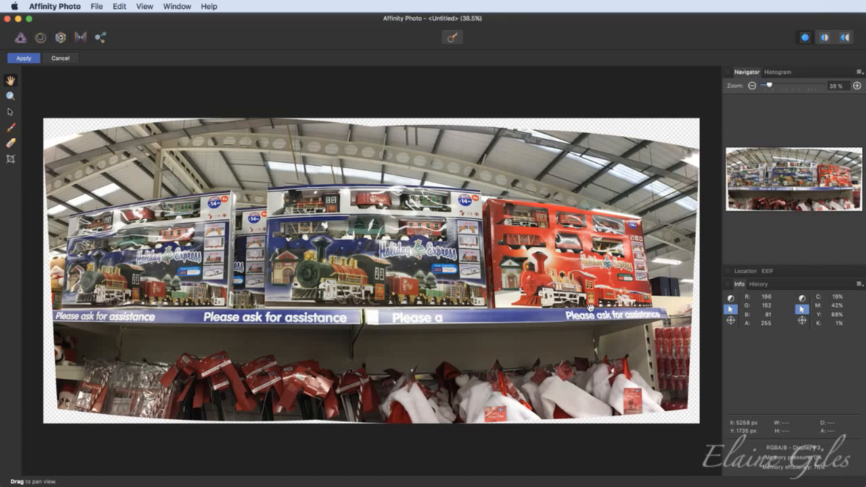
Crop the Christmas panorama to opaque, tighten it around the train boxes to about 6113 × 1579 px, and apply the panorama.
left_click(10, 159)
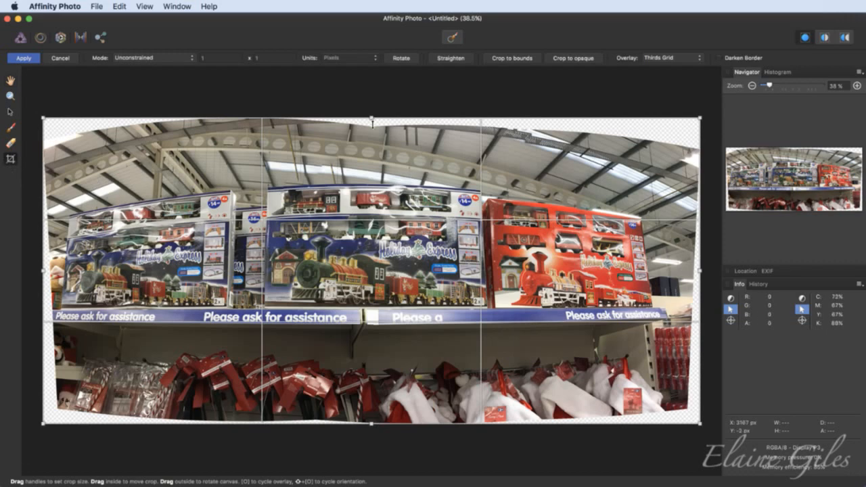
left_click(575, 58)
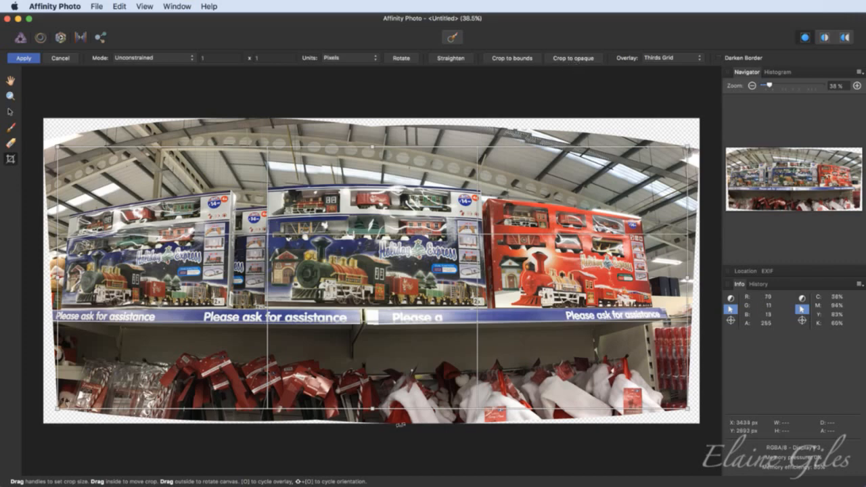
left_click_drag(371, 417, 380, 350)
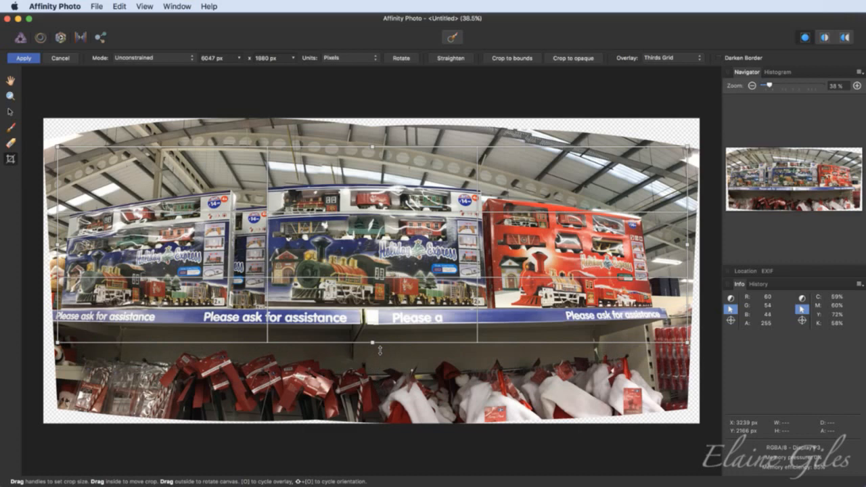
left_click_drag(373, 150, 373, 178)
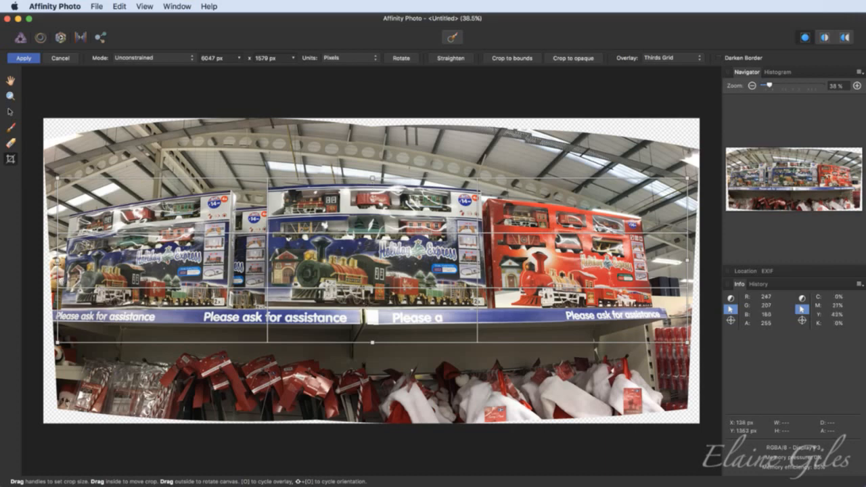
left_click_drag(57, 260, 51, 260)
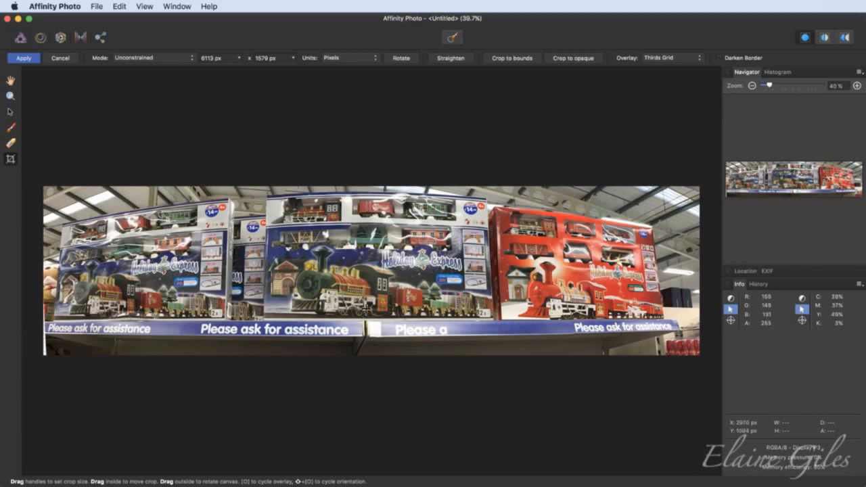
left_click(26, 58)
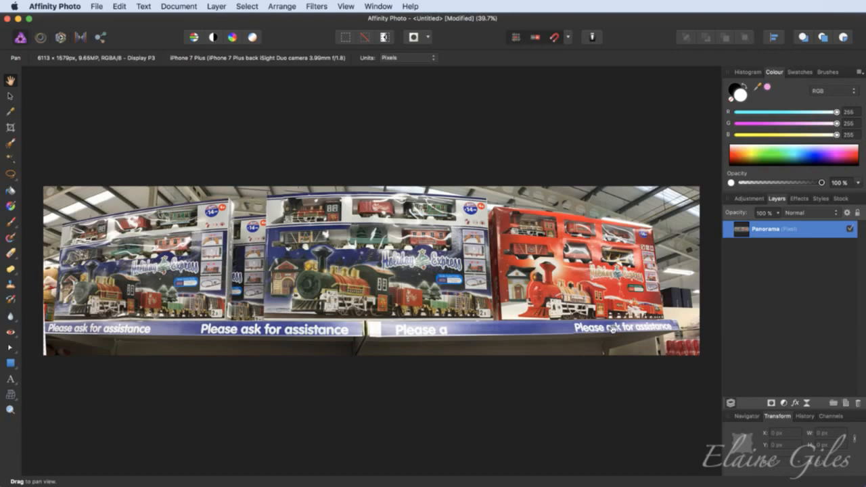
Inspect the shelf edge below the red train box close up for stitching seams, and return to the whole image.
scroll(633, 356, "up", 10)
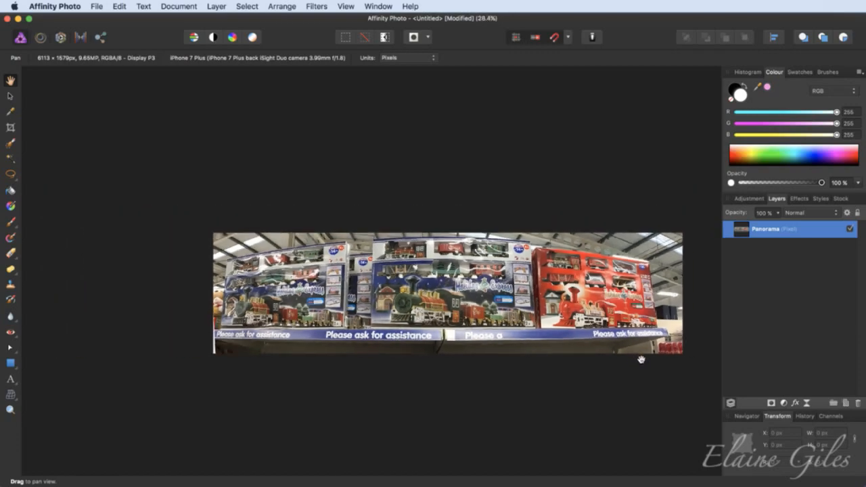
scroll(641, 359, "up", 4)
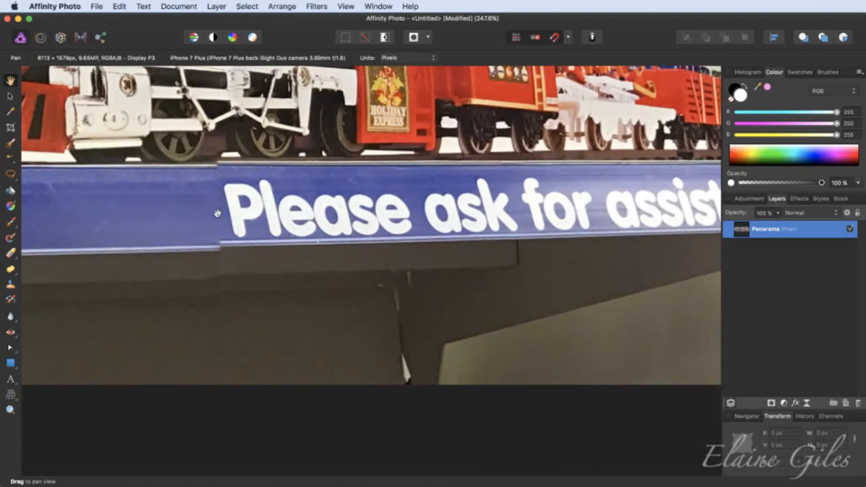
scroll(276, 203, "left", 10)
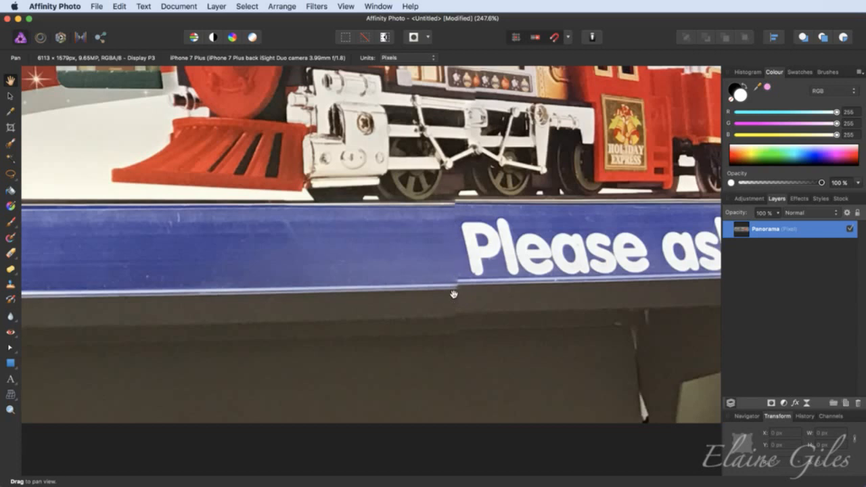
key("super+o")
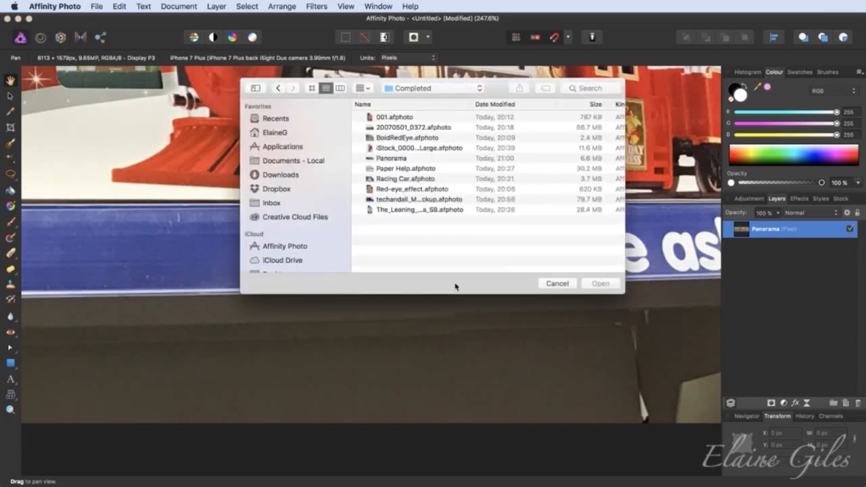
left_click(558, 283)
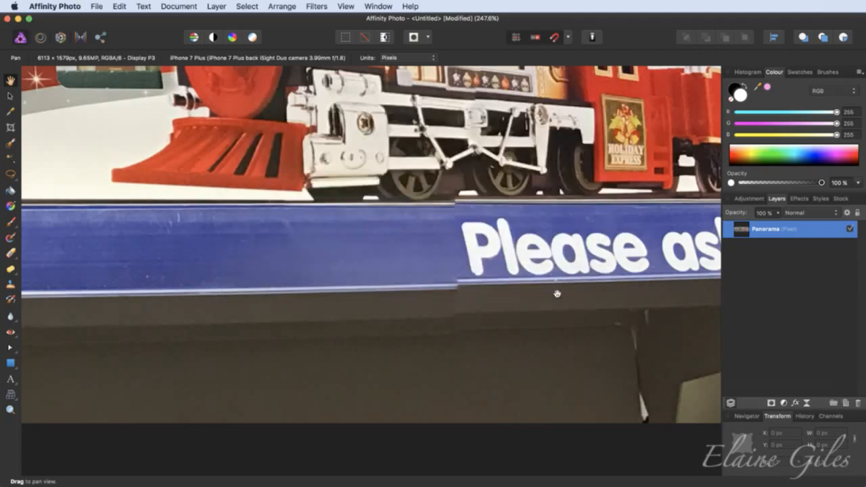
key("super+0")
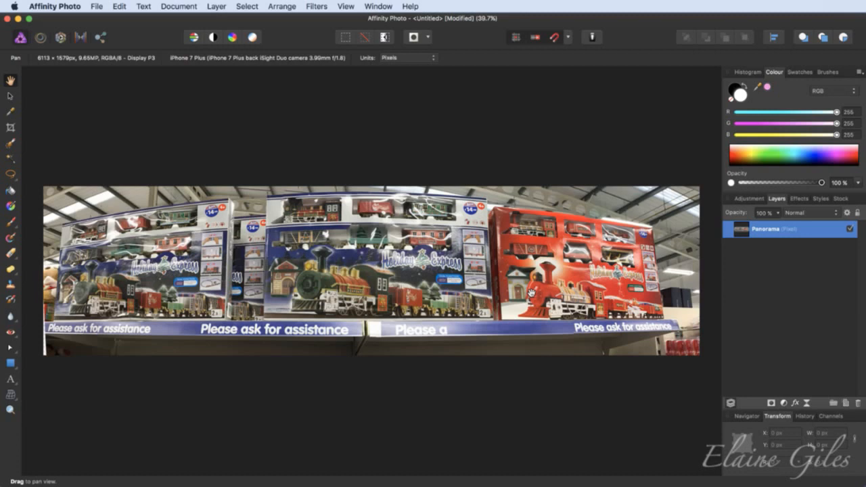
Save the cropped panorama as Train in the Completed folder and close it.
key("super+s")
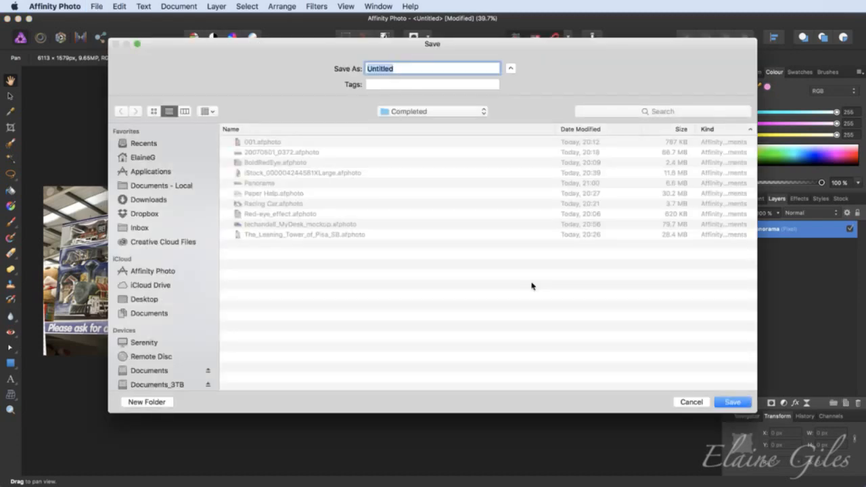
type("Train")
key("Return")
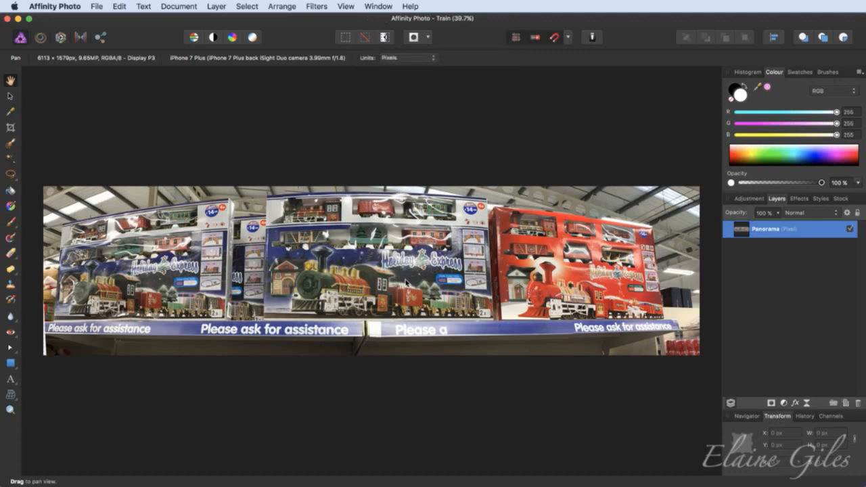
key("super+w")
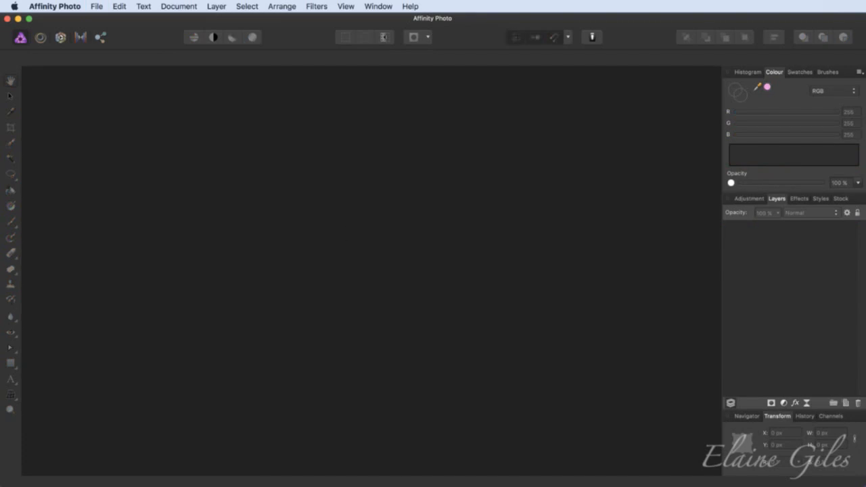
Start a new panorama and browse for its source images in 05 - Panoramas, 03 - Mixed Files.
left_click(96, 6)
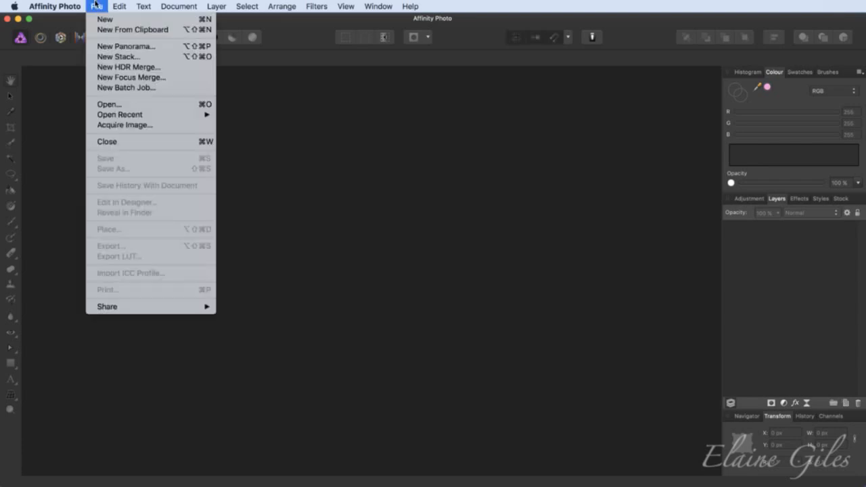
left_click(112, 46)
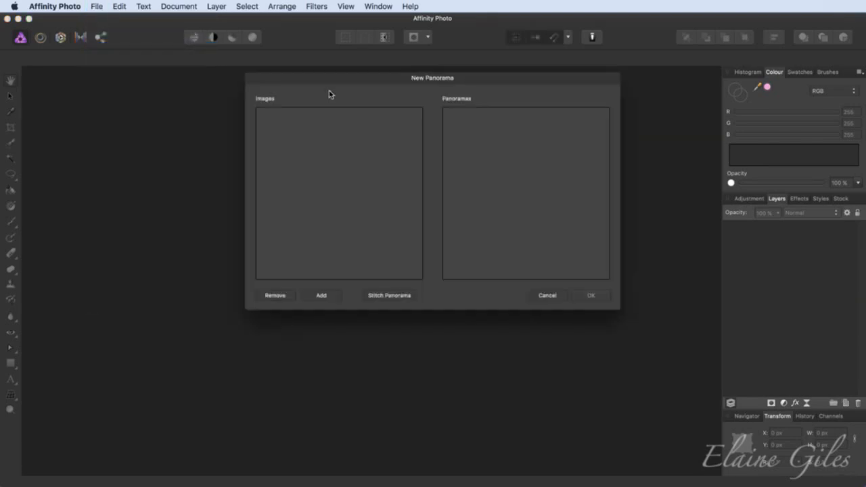
left_click(323, 295)
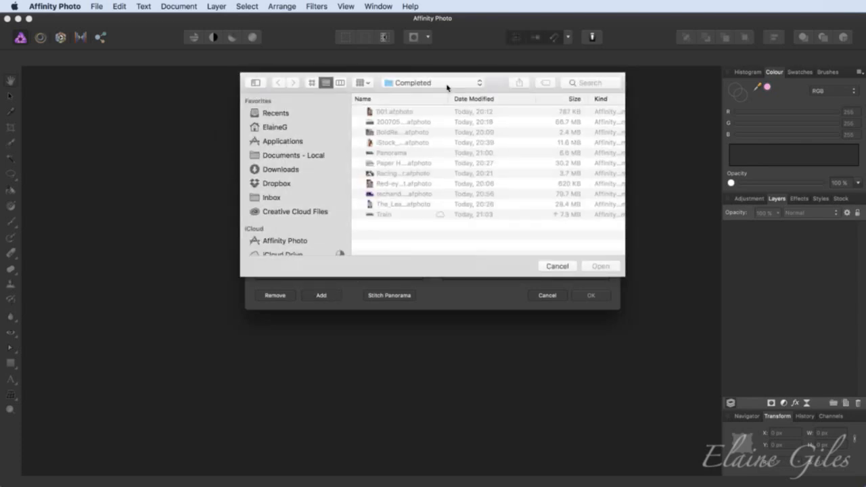
left_click(447, 84)
left_click(443, 94)
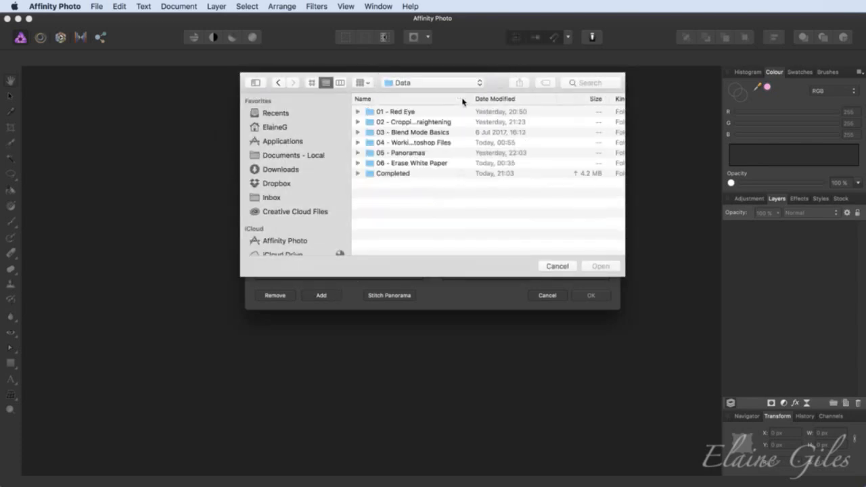
double_click(399, 153)
left_click(410, 132)
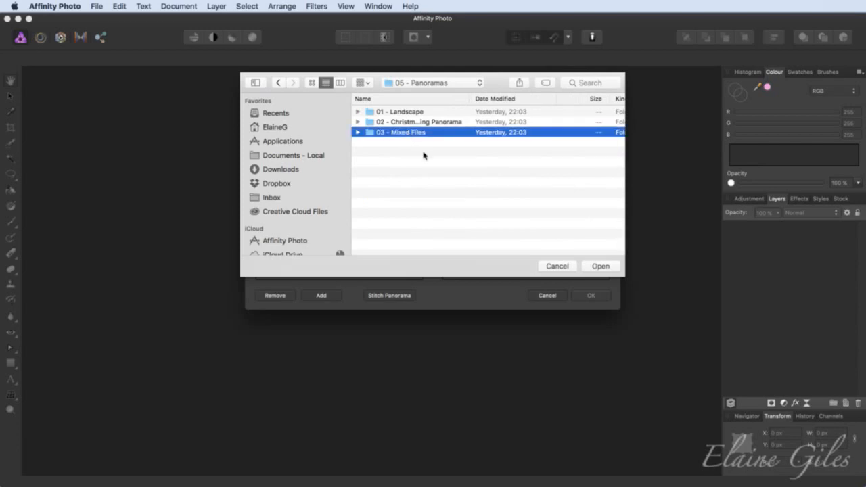
key("Return")
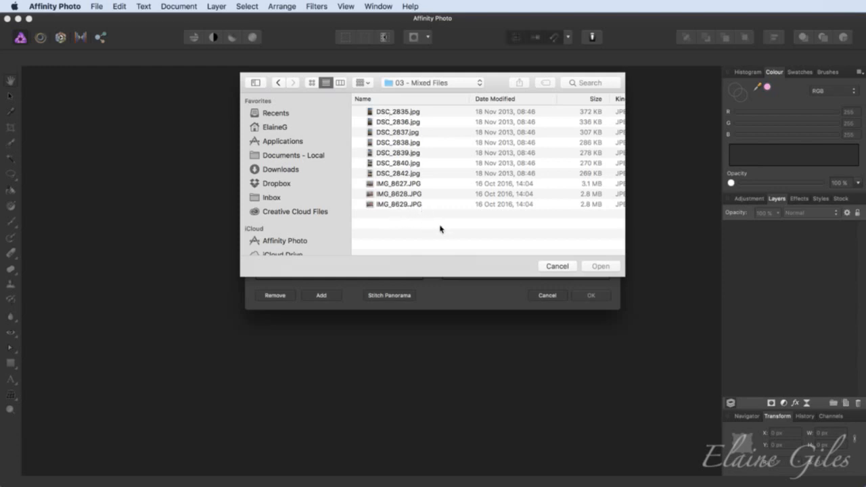
Add all the DSC and IMG photos from 03 - Mixed Files, stitch them, and open both resulting panoramas for editing.
left_click_drag(432, 228, 374, 110)
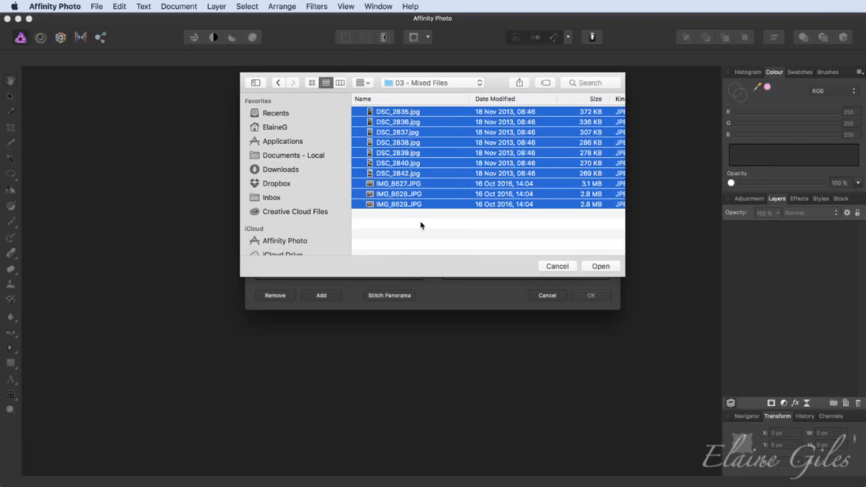
left_click(601, 267)
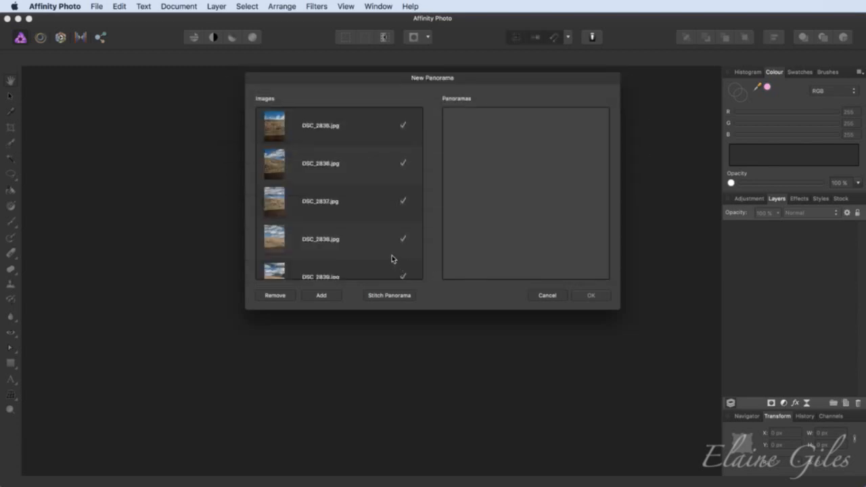
scroll(376, 248, "down", 3)
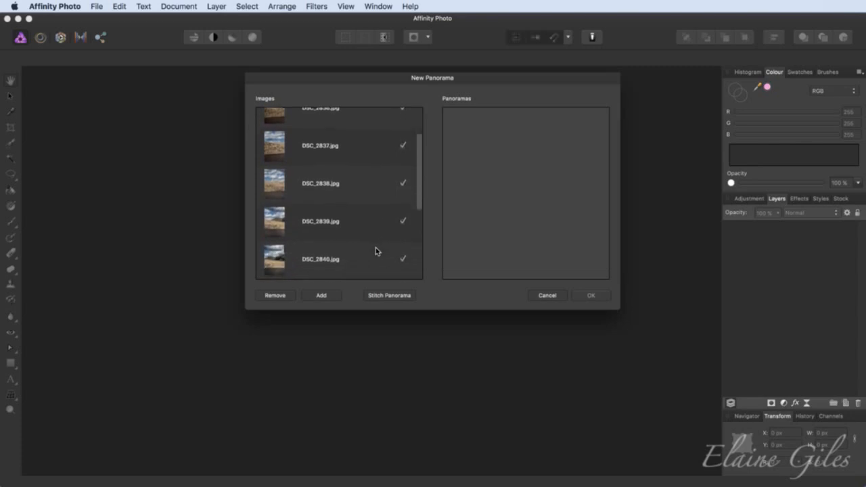
scroll(376, 251, "down", 9)
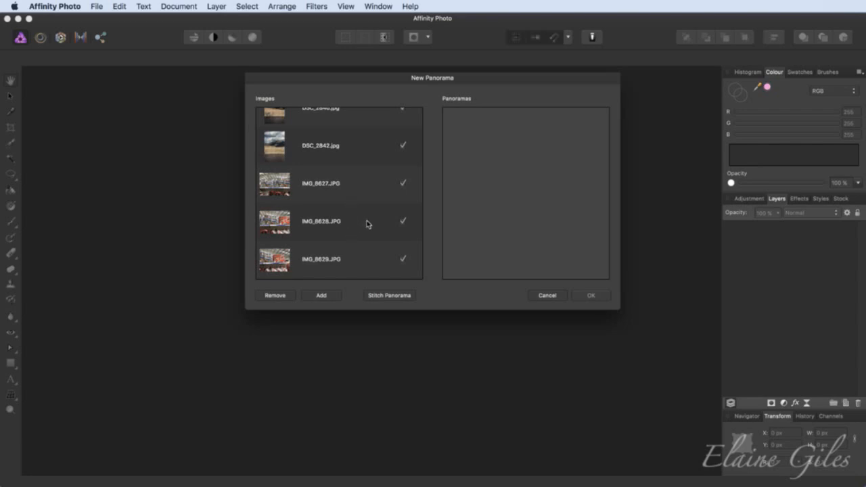
left_click(399, 298)
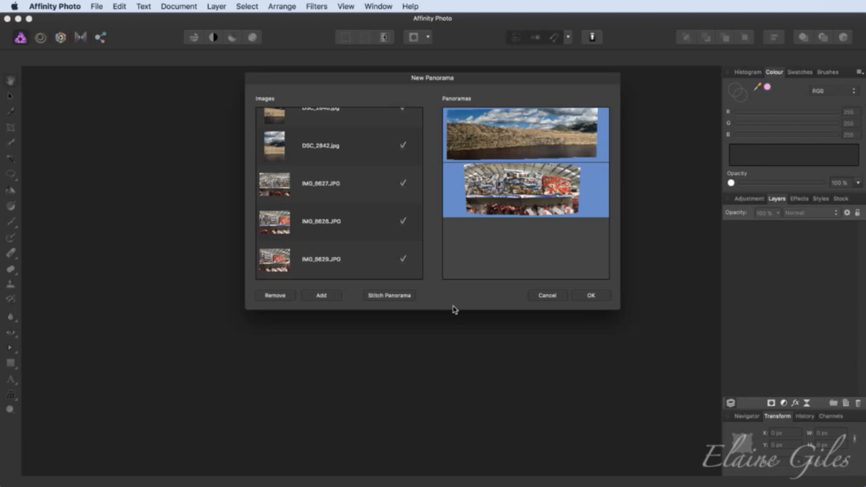
left_click(590, 296)
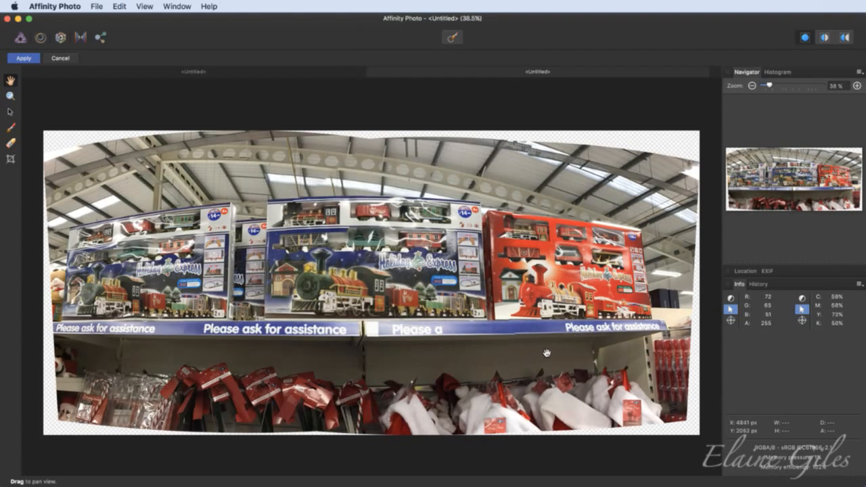
Check the train panorama's shelf edge for seams, and apply both the landscape and the train panoramas uncropped.
scroll(534, 352, "up", 10)
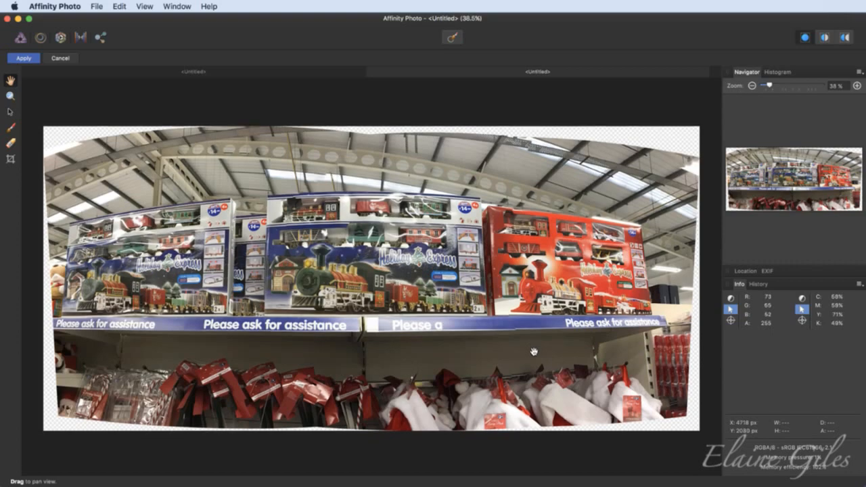
scroll(529, 344, "down", 1)
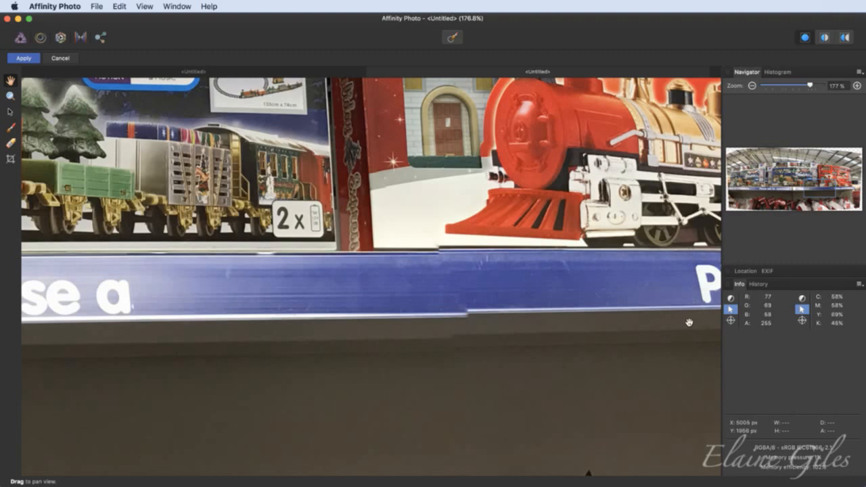
key("super+0")
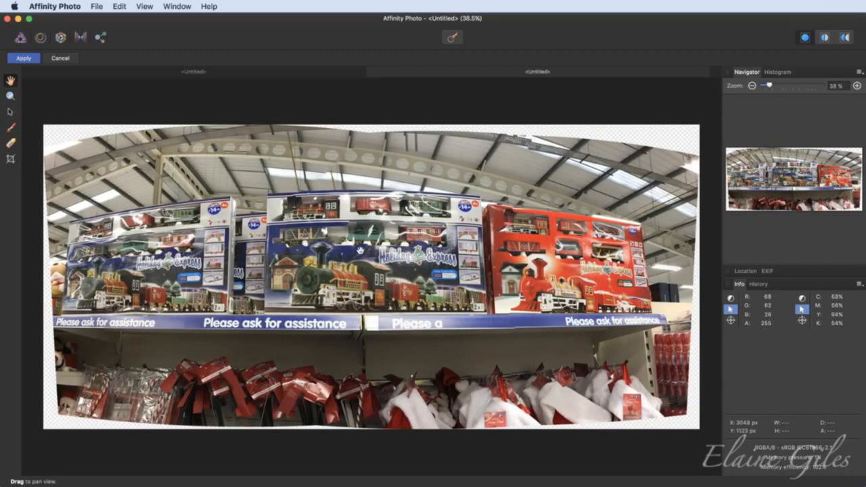
left_click(265, 72)
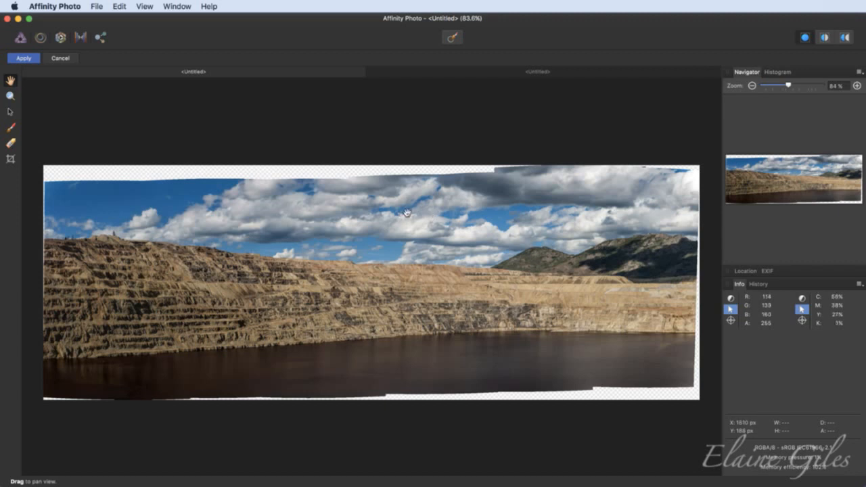
left_click(27, 59)
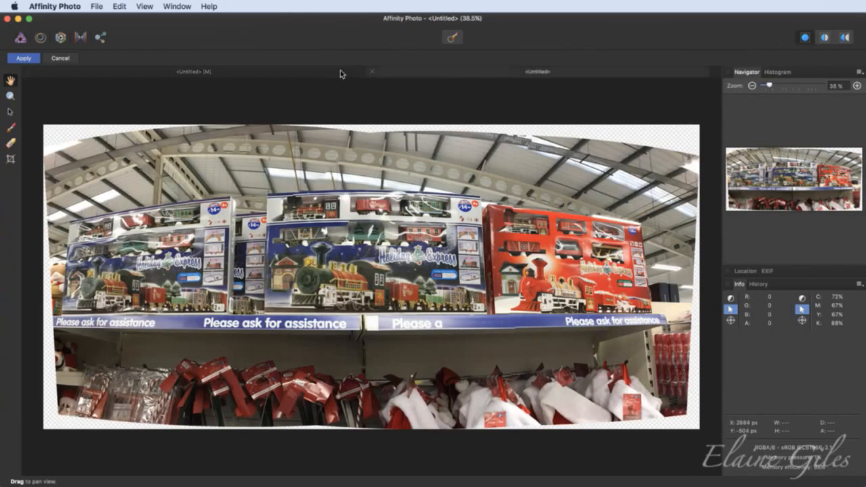
left_click(18, 58)
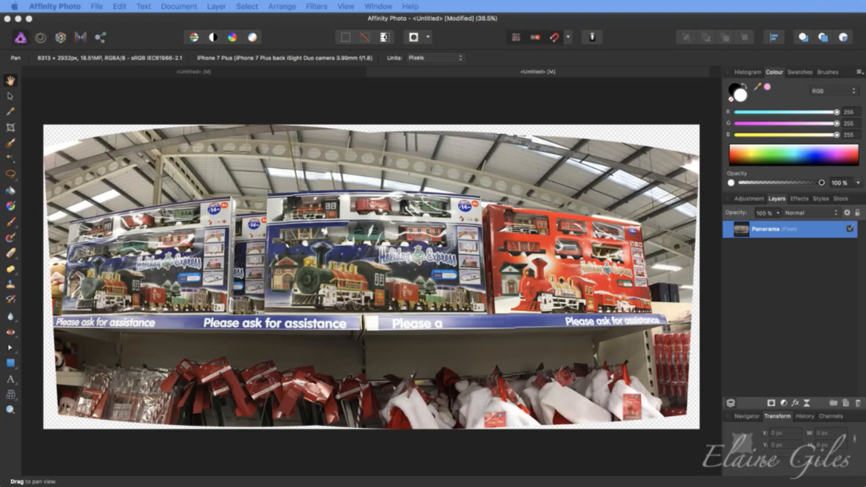
Open stockunlimited-1964130.png and stockunlimited-1624556.jpg as separate documents alongside the two panoramas.
left_click_drag(87, 174, 314, 116)
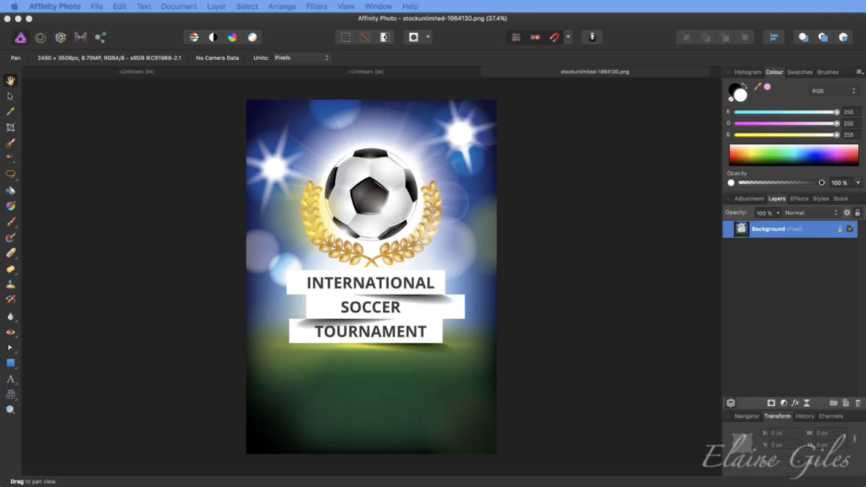
left_click_drag(4, 177, 149, 193)
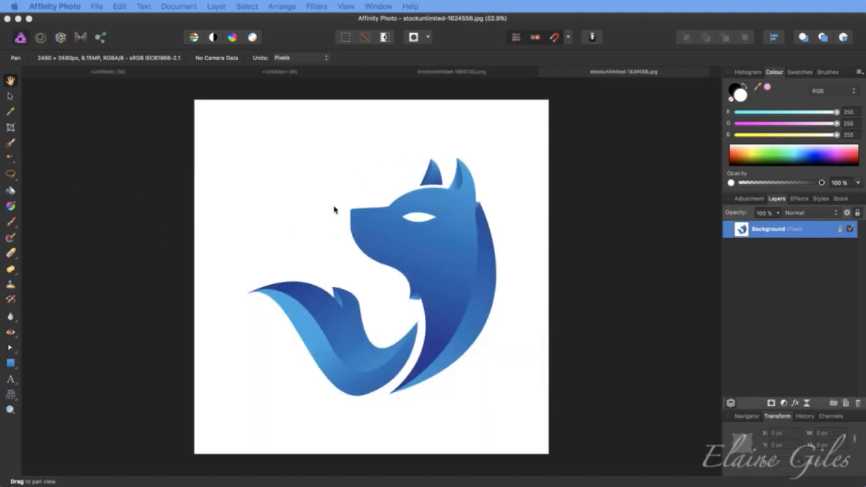
Close the fox document and load stockunlimited-1624556.jpg from 06 - Erase White Paper, 01 - Blue Fox for placing in the soccer poster.
left_click(544, 71)
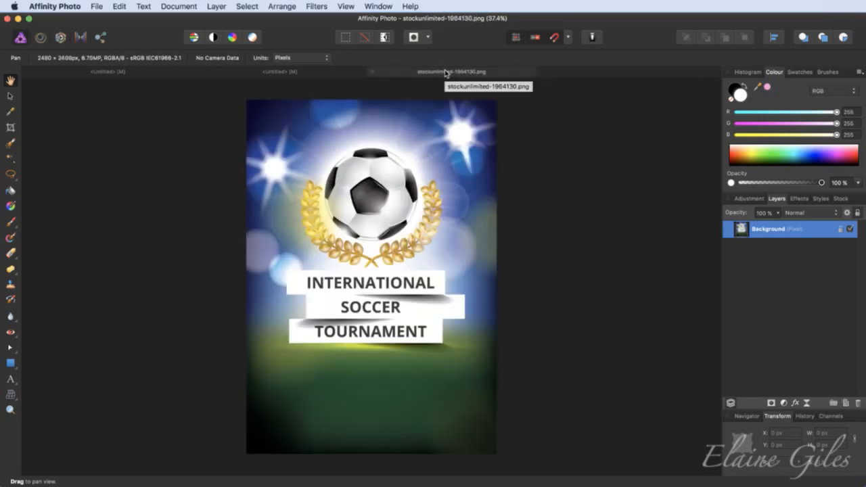
left_click(97, 6)
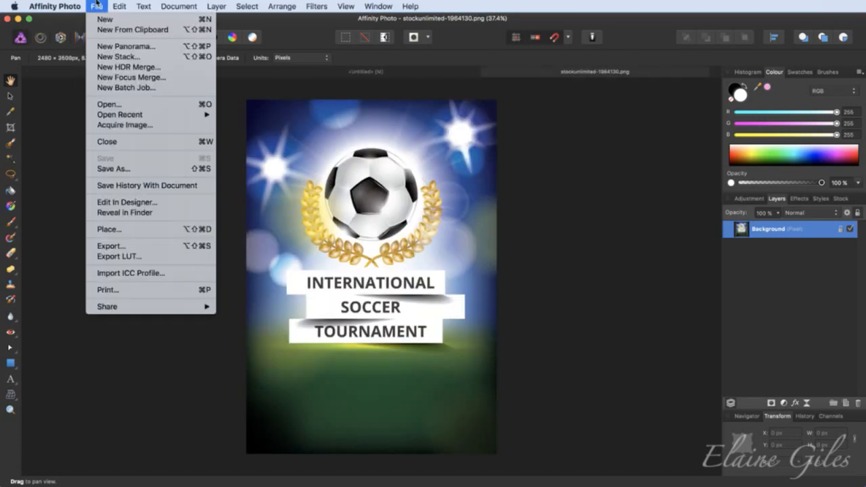
left_click(113, 229)
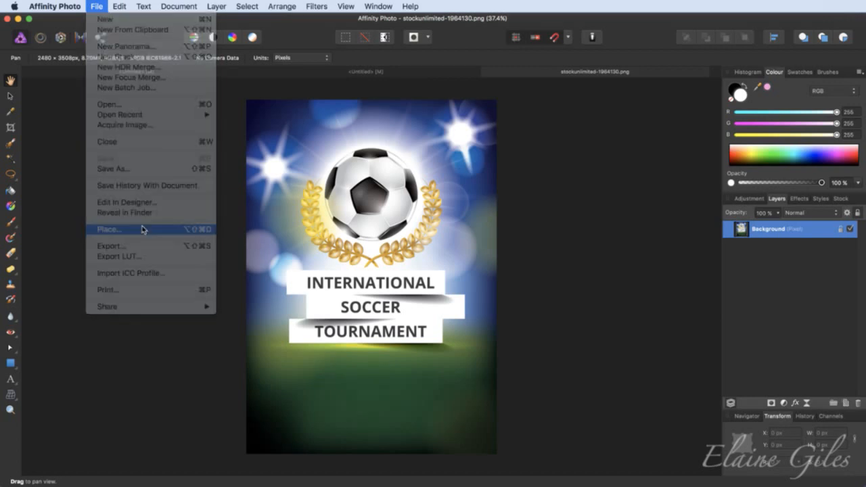
left_click(452, 62)
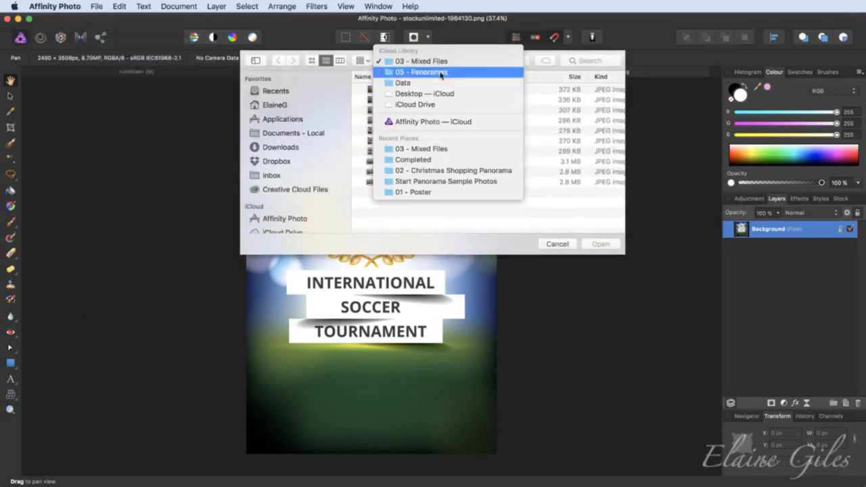
left_click(423, 82)
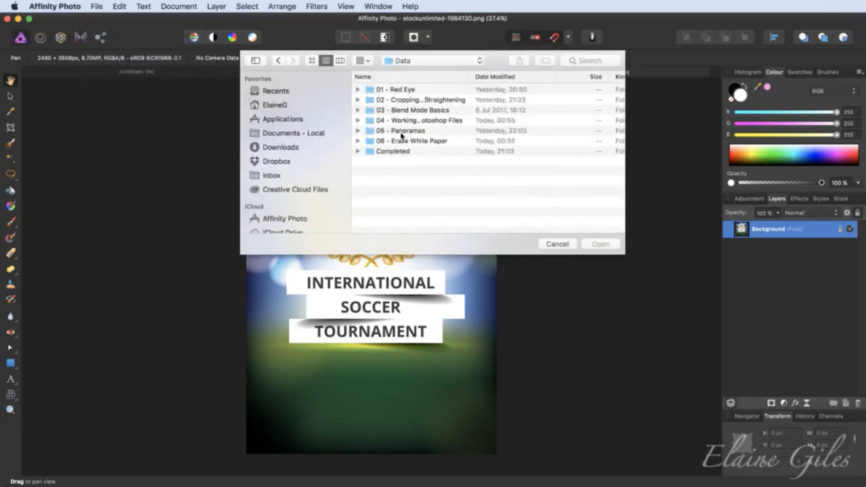
double_click(403, 140)
double_click(401, 91)
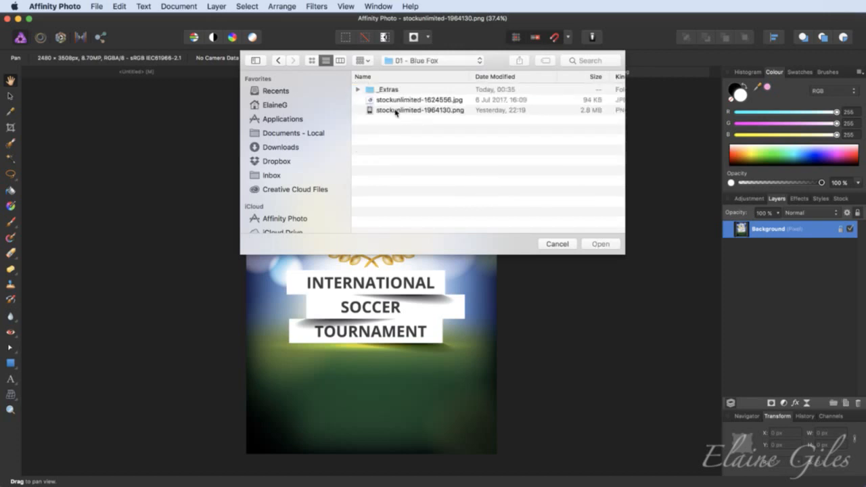
left_click(409, 101)
left_click(601, 244)
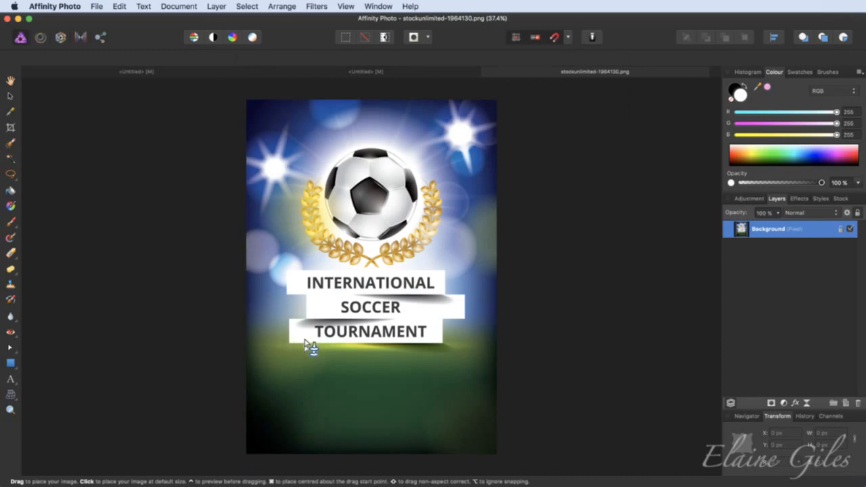
Place the fox image at about 1061 px square below the poster title and set its blend mode to Luminosity.
left_click_drag(322, 347, 455, 429)
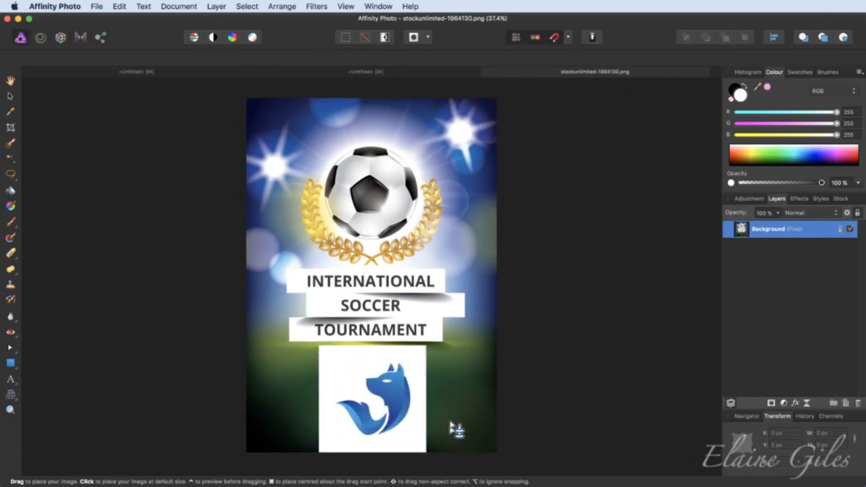
left_click_drag(375, 386, 372, 387)
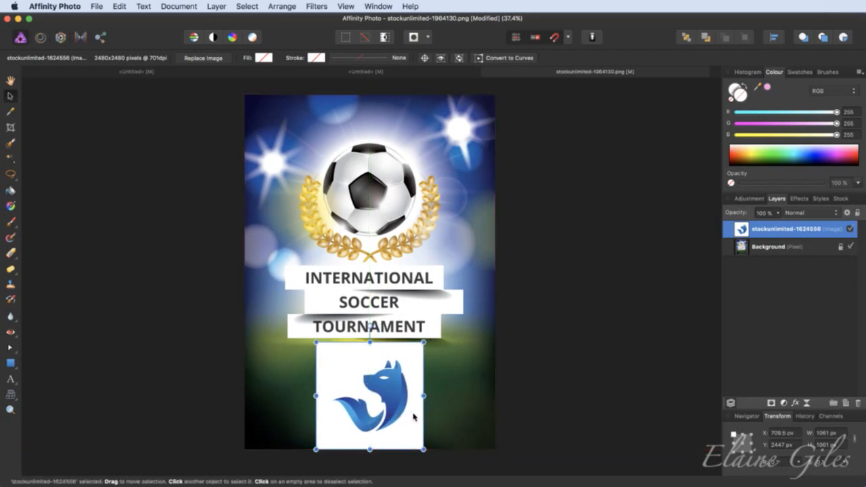
left_click_drag(394, 424, 393, 423)
left_click(828, 211)
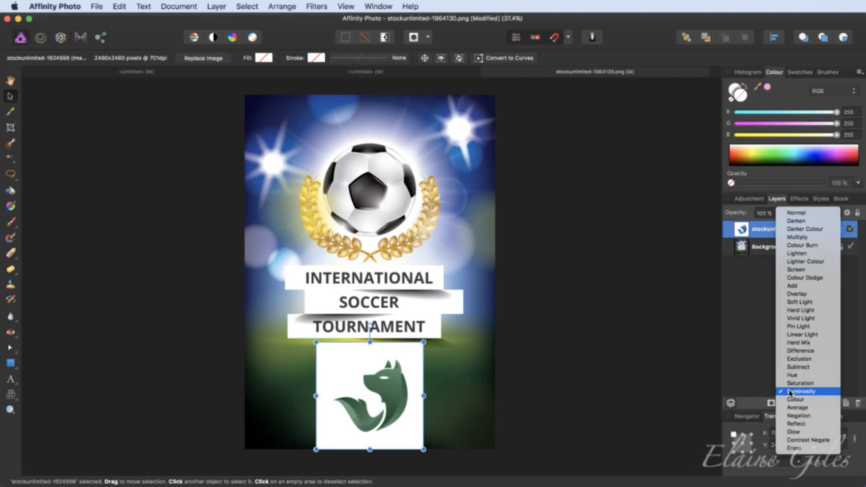
left_click(791, 392)
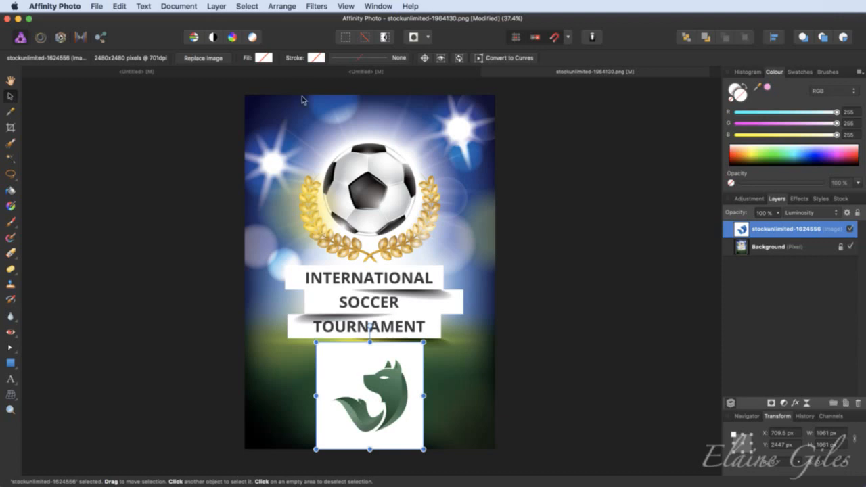
Duplicate the fox image layer and hide the lower copy.
left_click(315, 6)
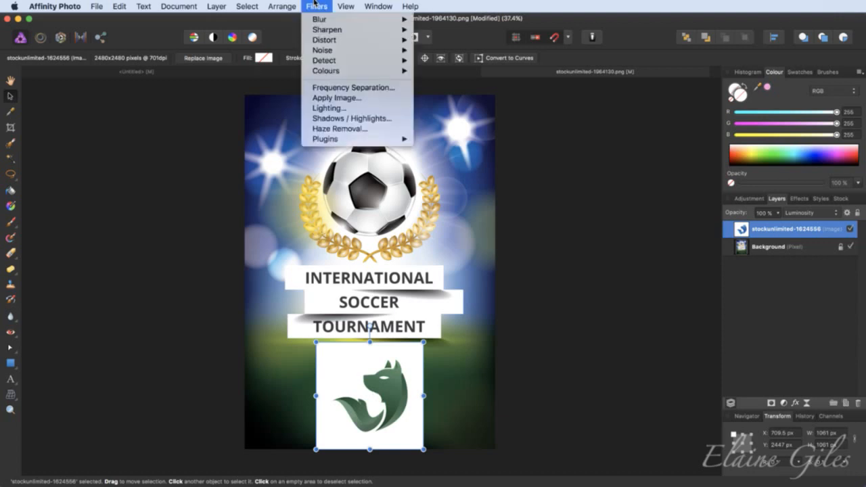
mouse_move(326, 71)
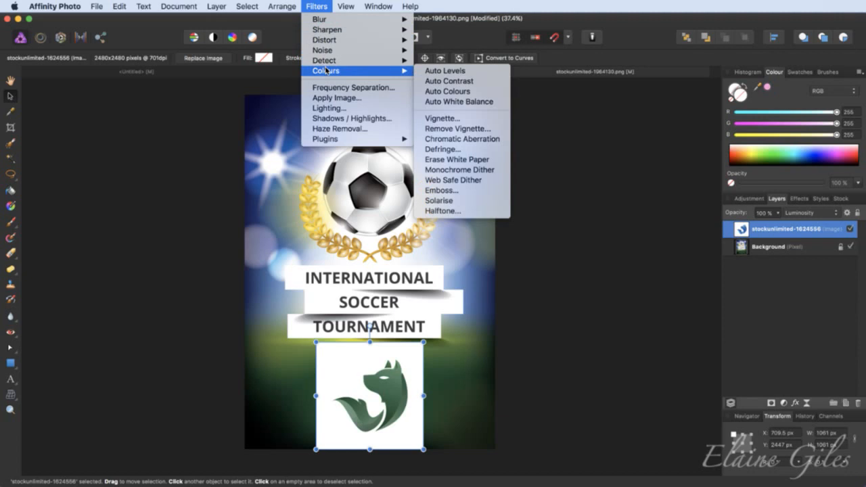
left_click(582, 163)
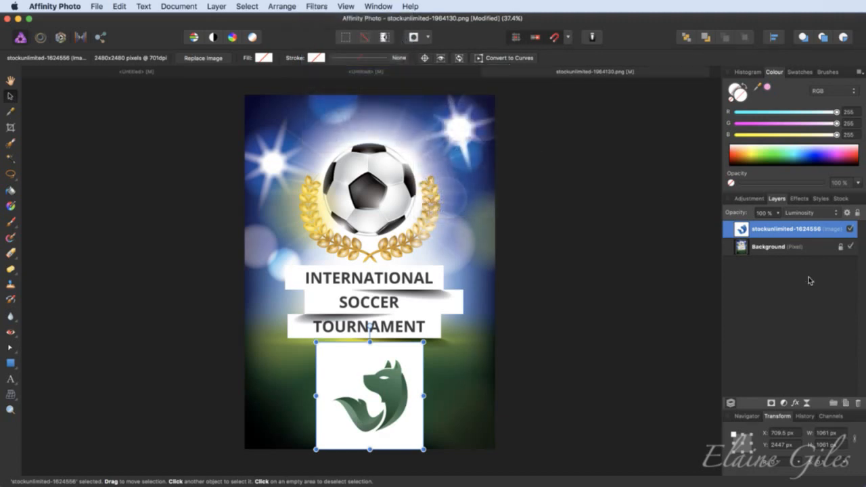
key("super+j")
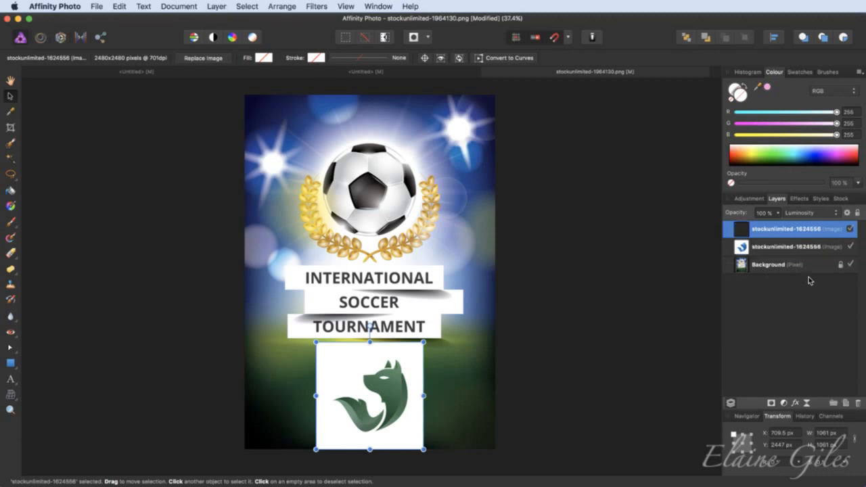
left_click(852, 248)
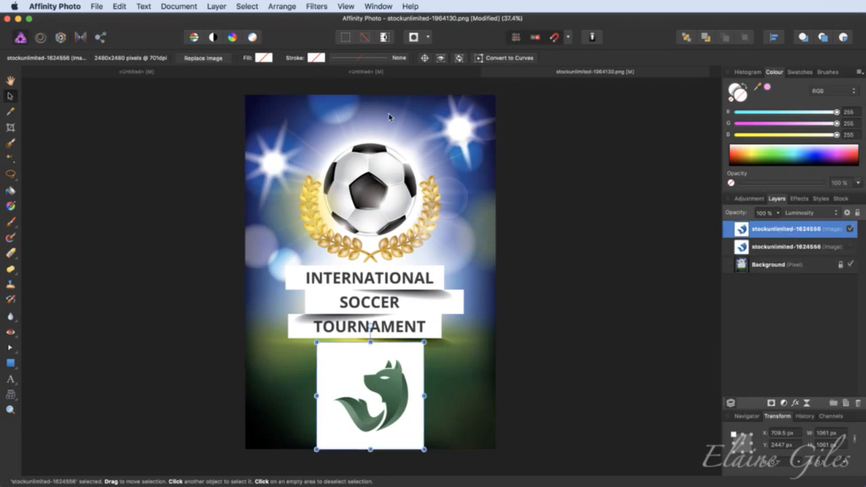
Apply the Erase White Paper filter to the upper fox layer and deselect it.
left_click(311, 6)
mouse_move(346, 70)
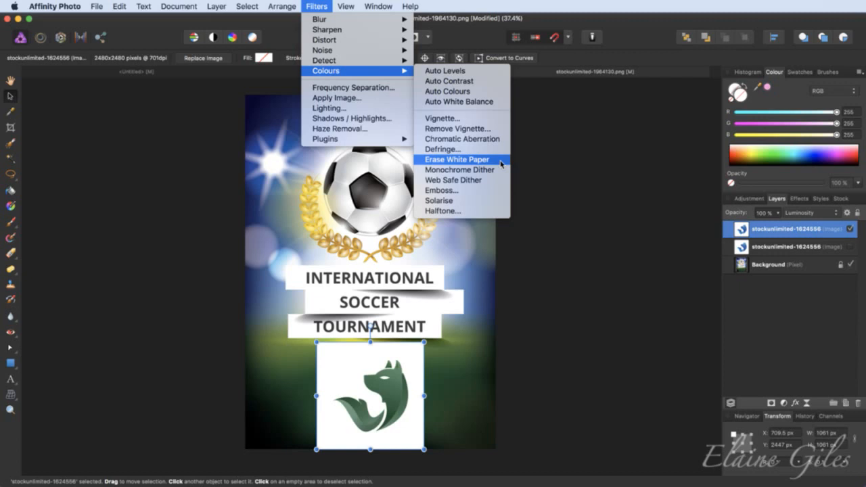
left_click(457, 159)
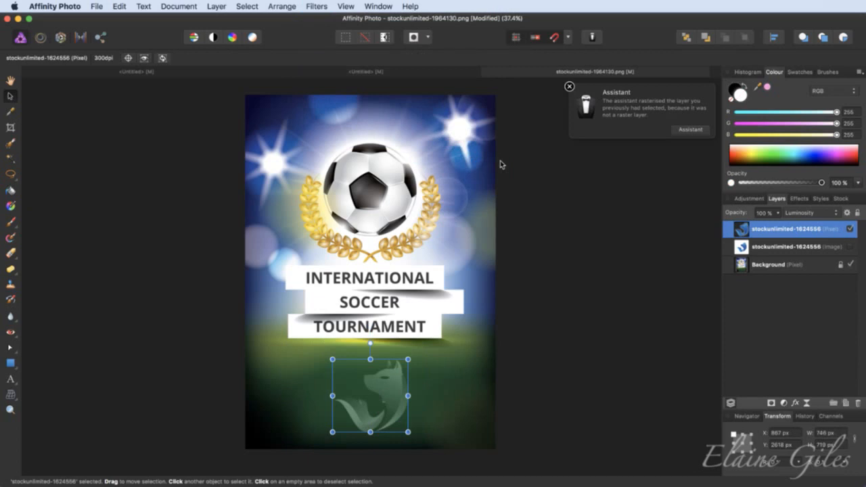
left_click(555, 226)
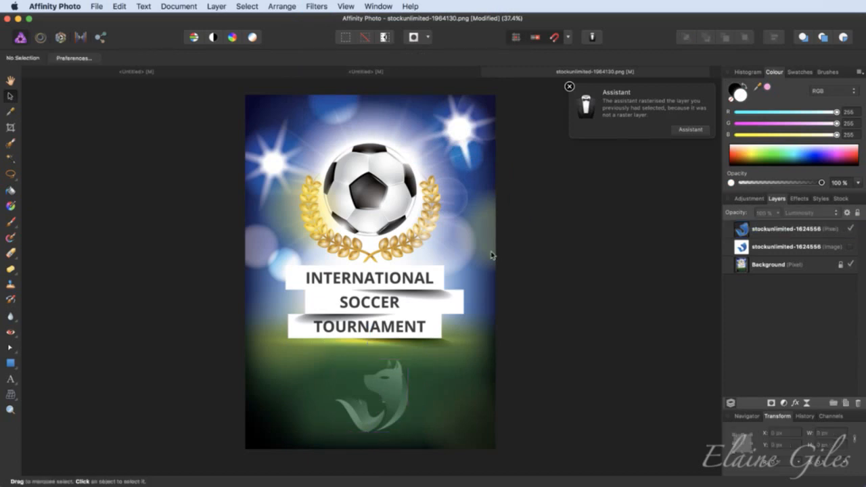
Enlarge the fox logo to about 845 px wide and keep it centred below the title.
left_click(386, 387)
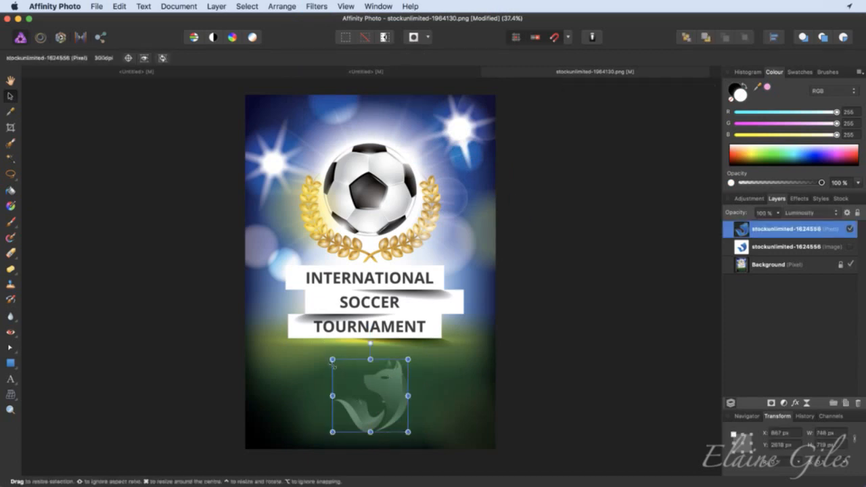
left_click_drag(334, 365, 313, 358)
left_click_drag(390, 393, 395, 394)
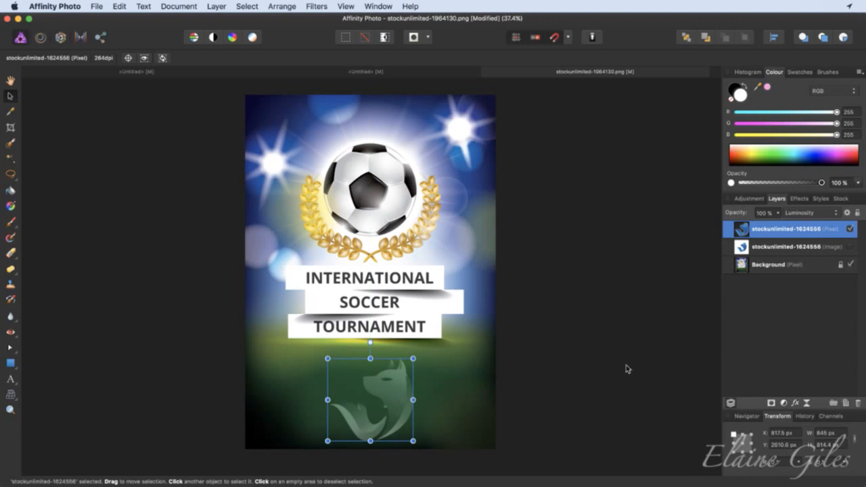
Try the Normal blend mode on the fox layer, and return it to Luminosity.
left_click(837, 214)
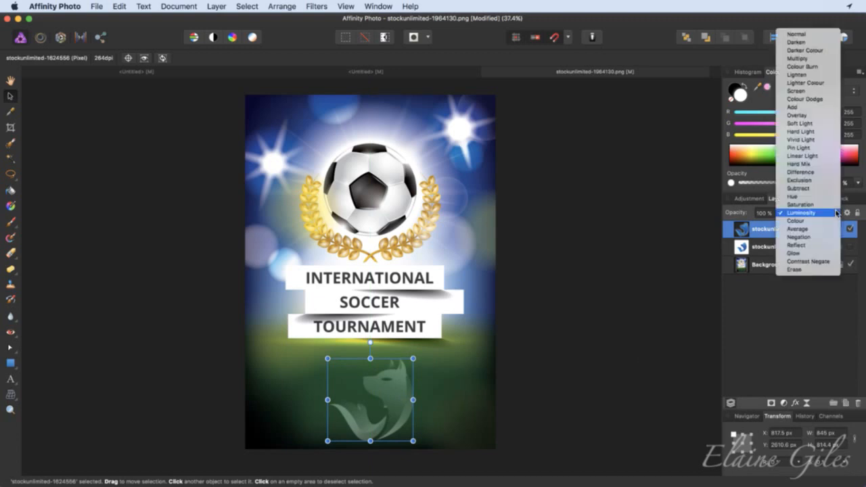
left_click(817, 35)
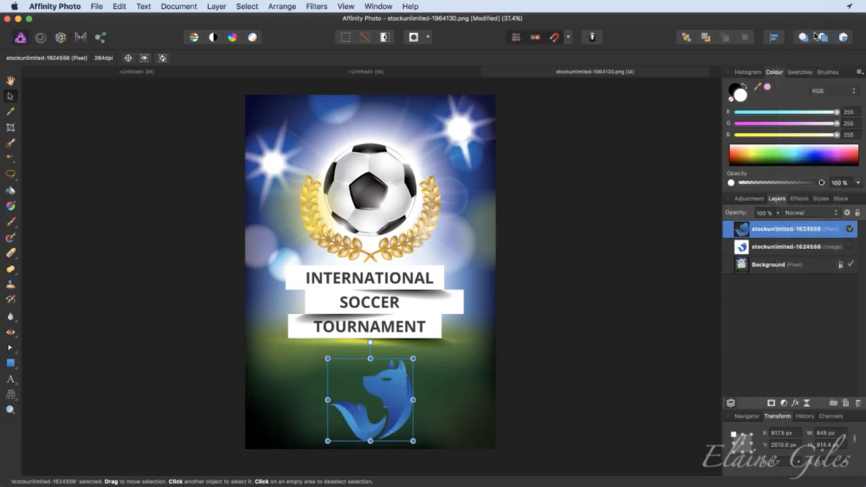
left_click(825, 214)
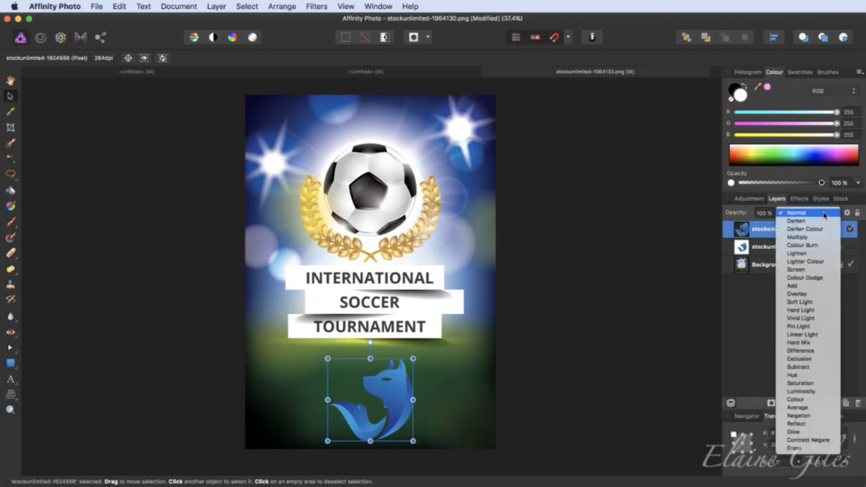
left_click(805, 391)
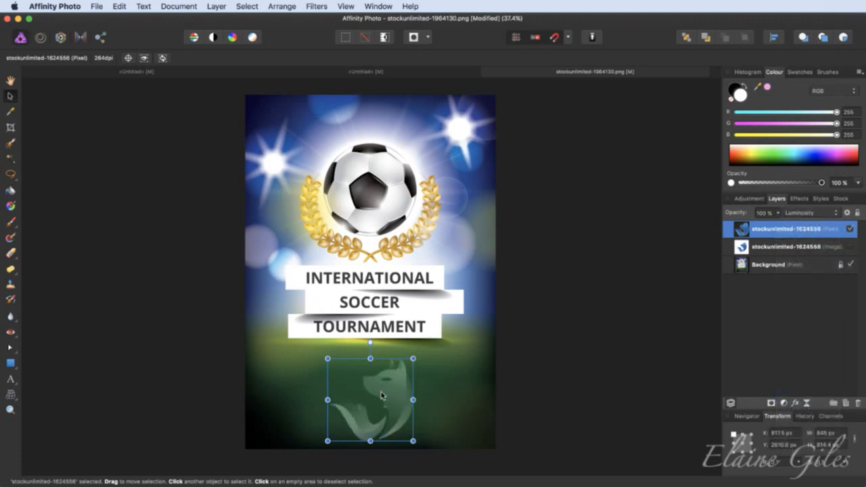
Nudge the fox logo up slightly and compare both fox layers by toggling their visibility, leaving only the upper one shown.
left_click_drag(389, 390, 388, 386)
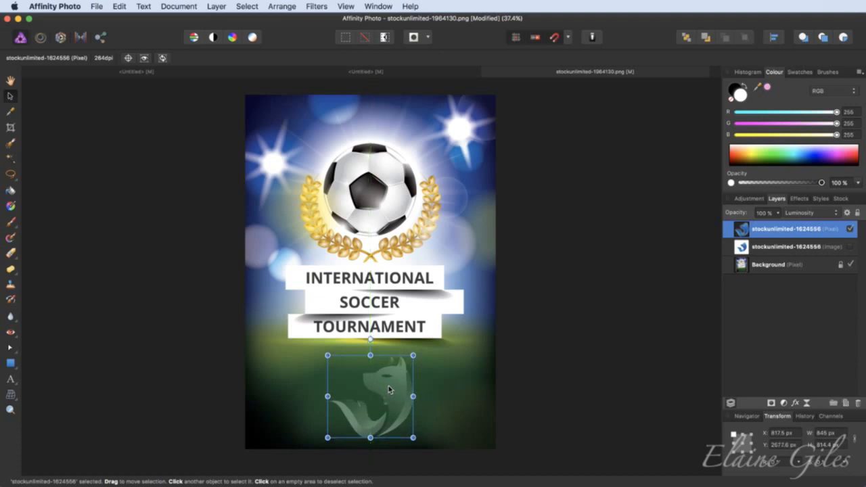
left_click(630, 367)
left_click(851, 229)
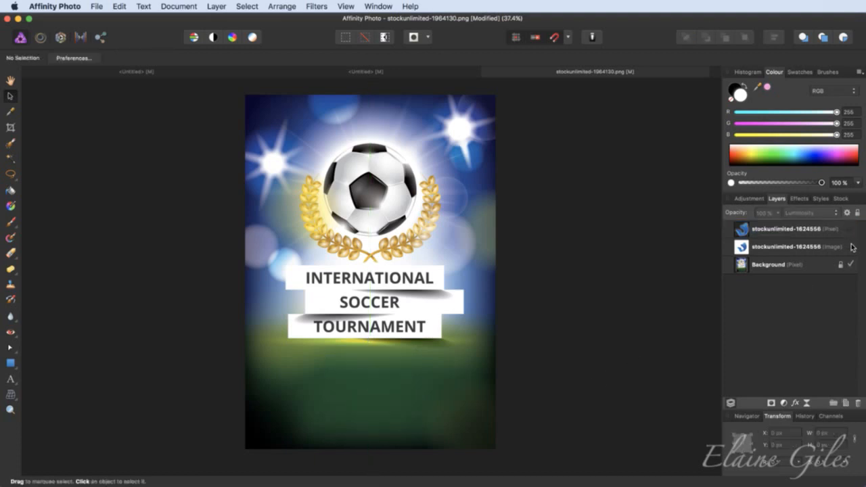
left_click(852, 247)
left_click(852, 247)
left_click(851, 229)
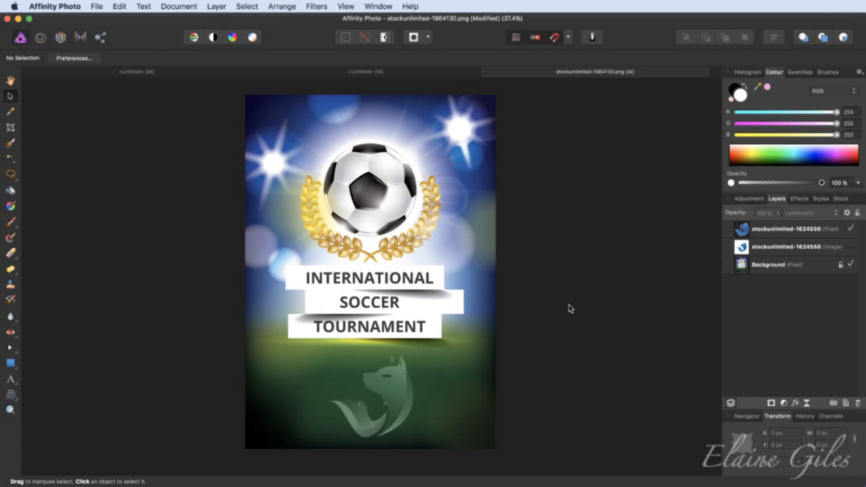
Save the soccer poster as a new document instead of flattening it, and close it.
key("super+s")
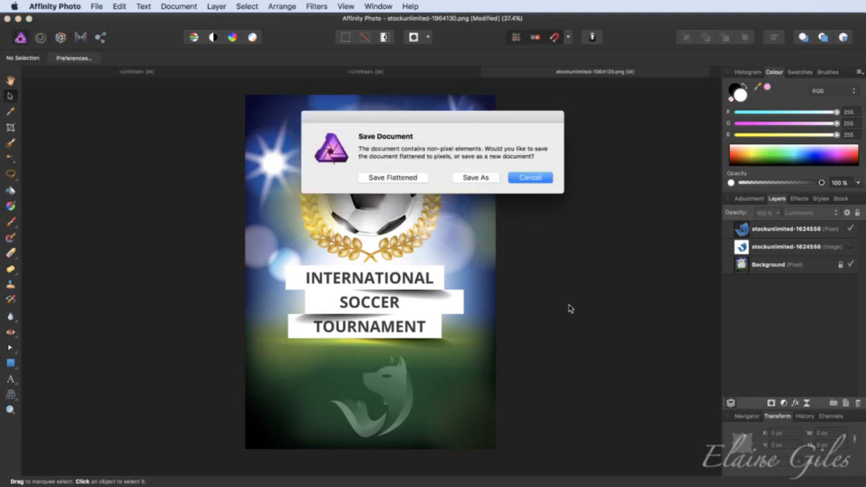
left_click(486, 179)
left_click(733, 402)
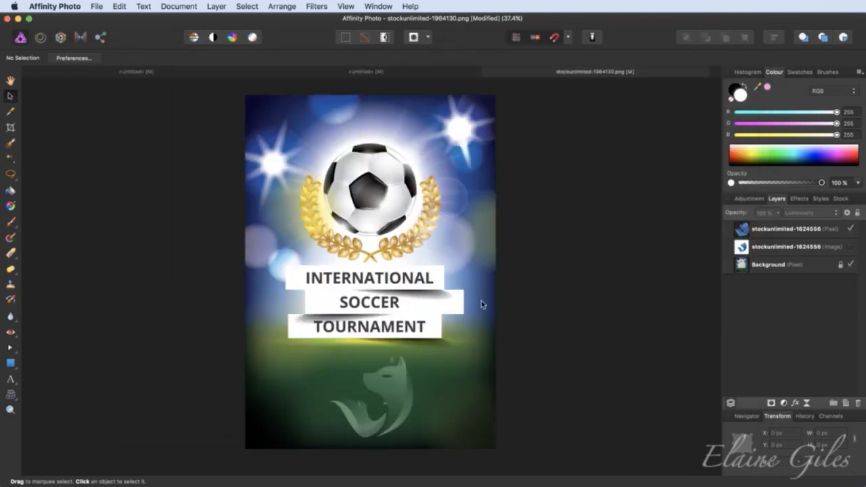
key("super+w")
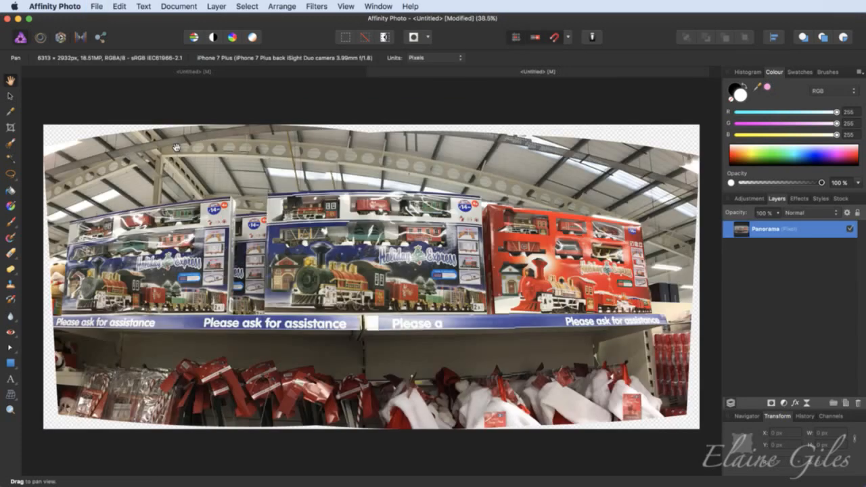
Open the Daffodils document alongside the two untitled panoramas.
key("super+w")
left_click(466, 177)
left_click_drag(103, 148, 574, 94)
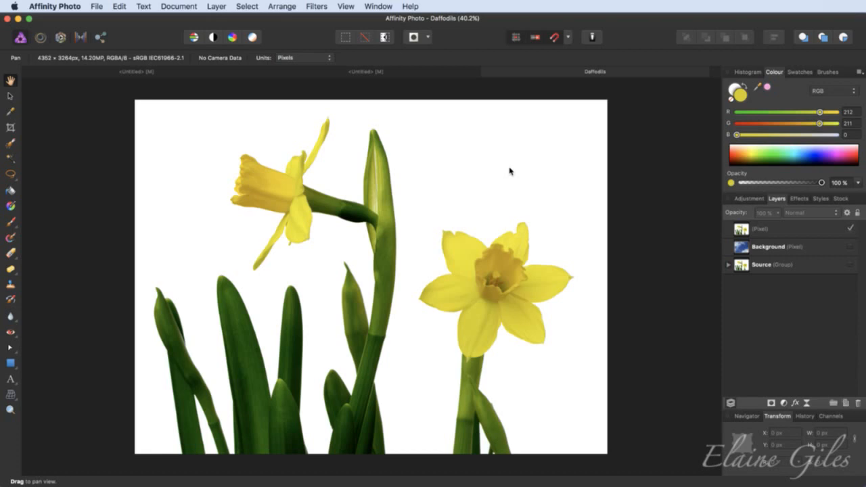
Show the Background sky layer beneath the daffodils and select the daffodils pixel layer.
left_click(851, 228)
left_click(851, 246)
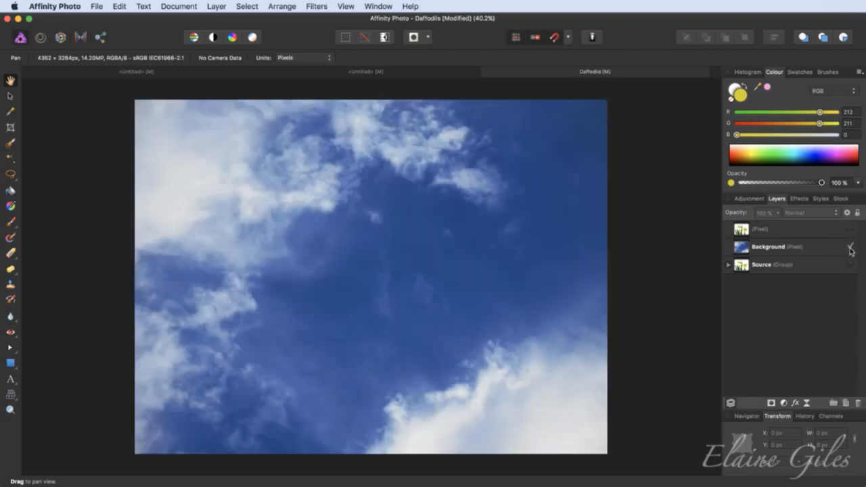
left_click(851, 228)
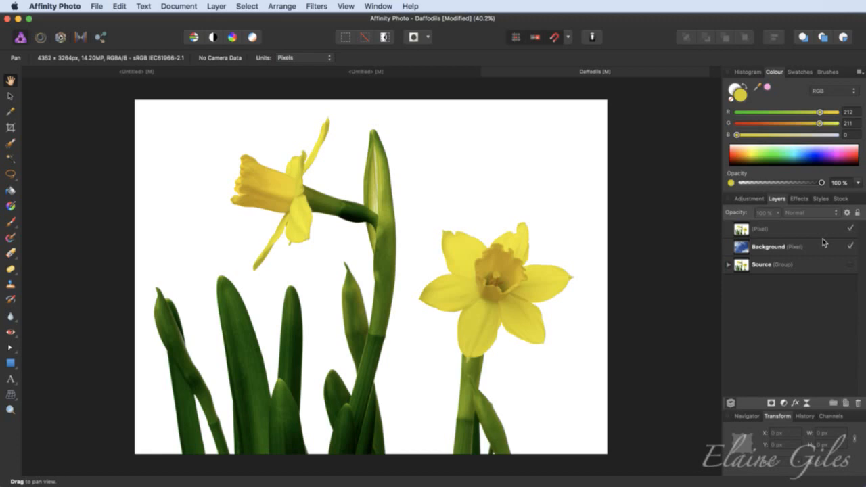
left_click(816, 235)
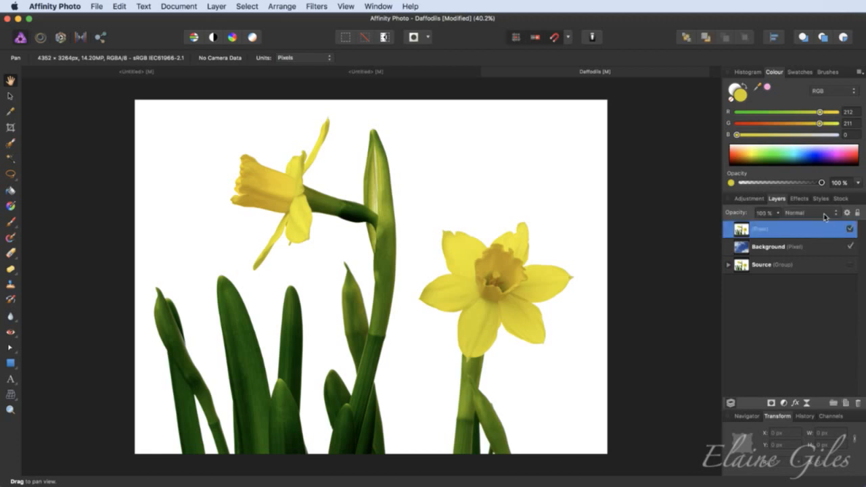
Apply the Erase White Paper filter to the daffodils pixel layer, leaving its blend mode at Normal.
left_click(826, 214)
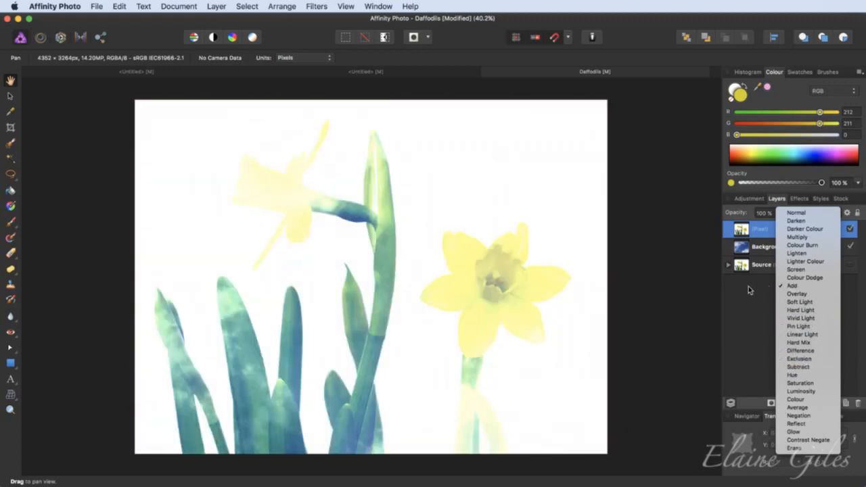
left_click(749, 286)
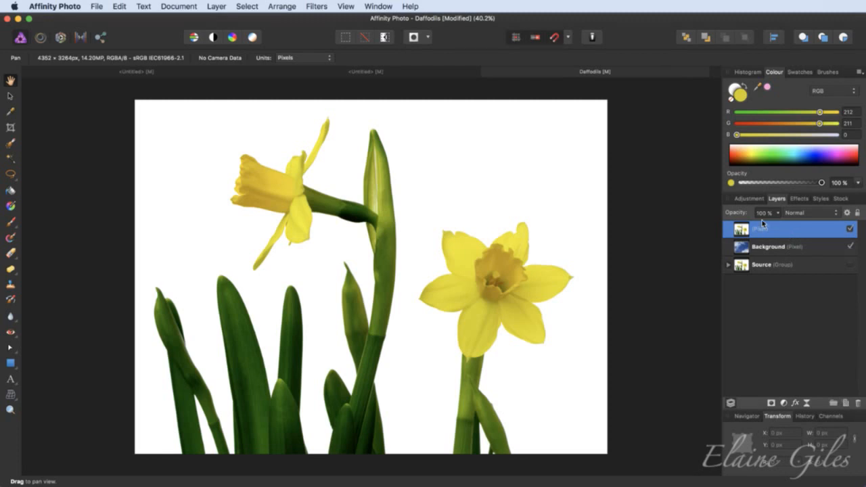
left_click(317, 3)
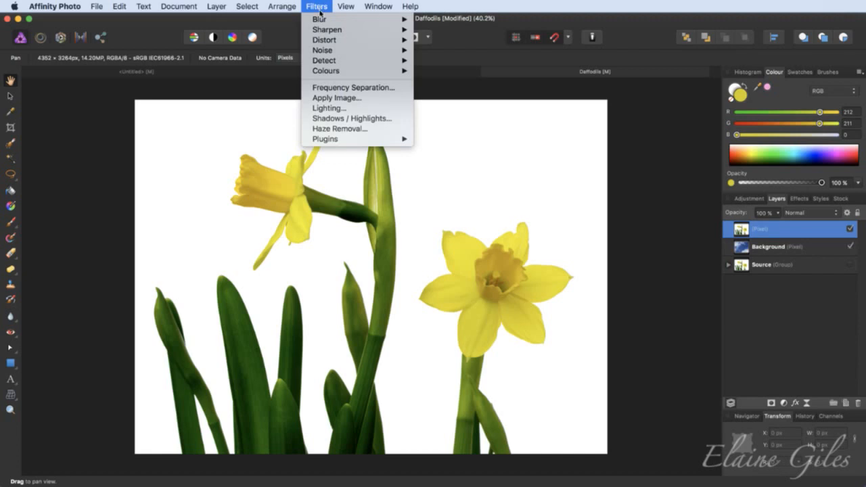
mouse_move(339, 71)
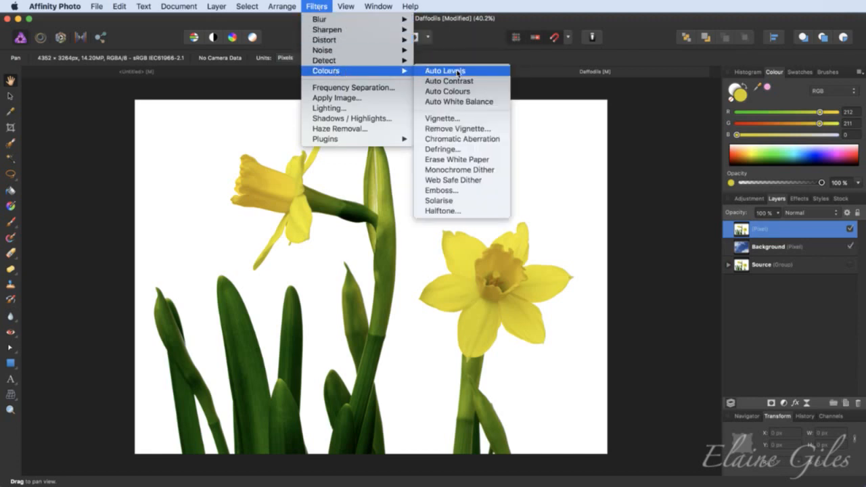
left_click(466, 160)
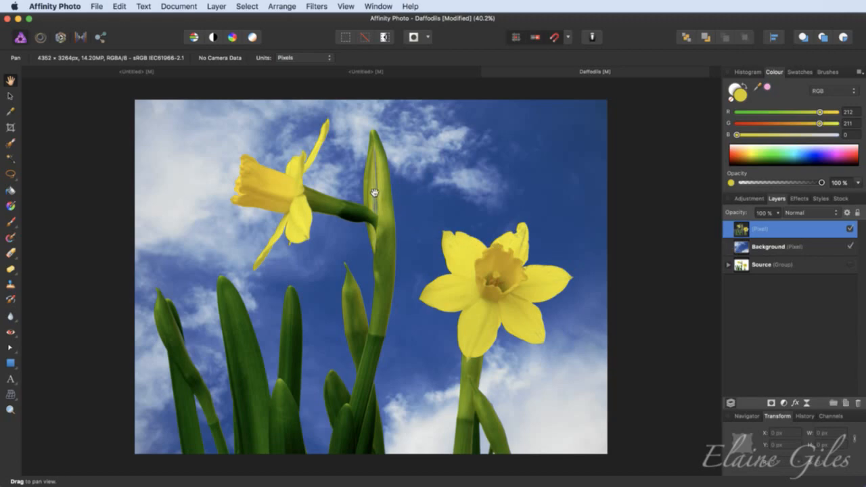
Examine the tall bud up close against the sky and with the Background layer hidden, and show that layer again.
scroll(374, 192, "up", 10)
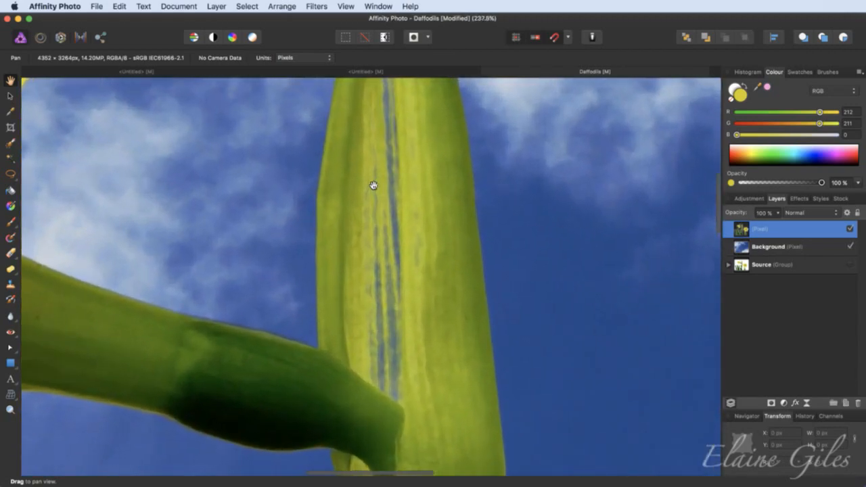
scroll(373, 184, "down", 2)
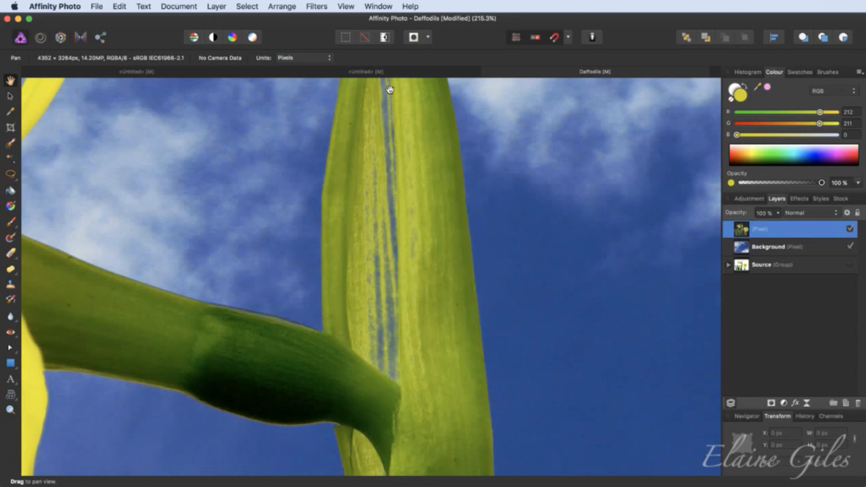
scroll(395, 367, "up", 2)
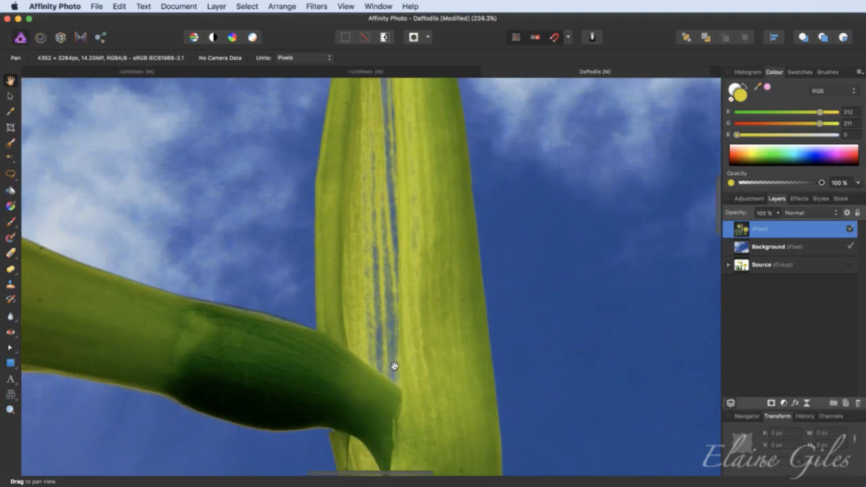
key("super+0")
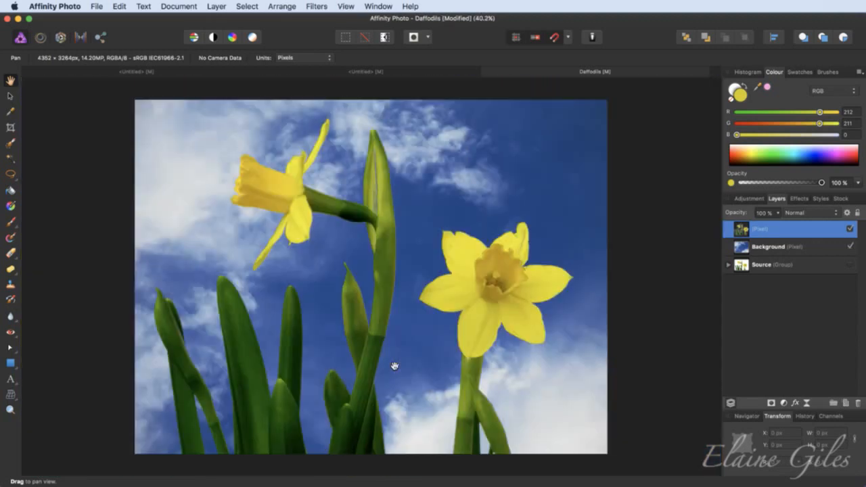
left_click(851, 246)
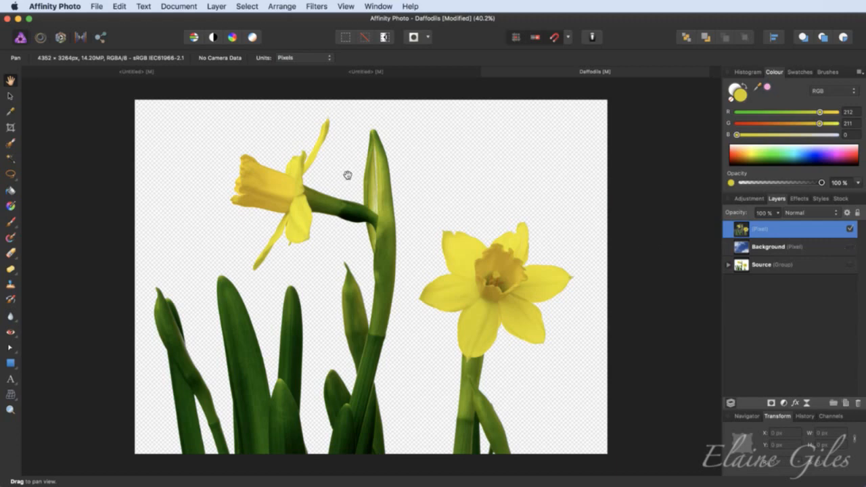
scroll(371, 183, "up", 5)
scroll(373, 181, "up", 2)
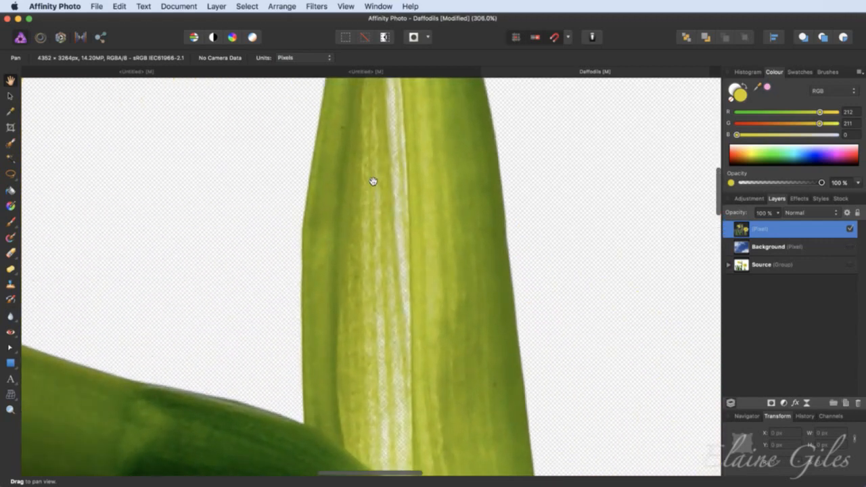
scroll(373, 182, "down", 4)
scroll(373, 181, "down", 3)
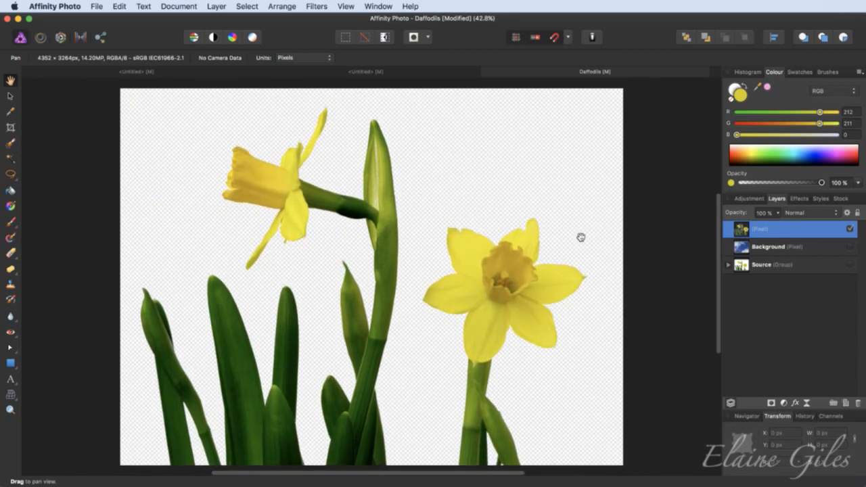
left_click(848, 247)
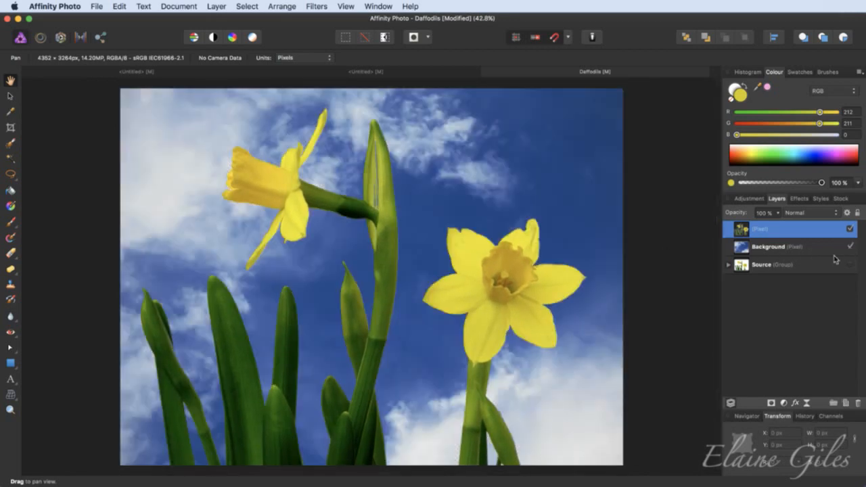
Add an empty pixel layer directly above Background and set up a white Paint Brush with 100% hardness.
left_click(772, 248)
left_click(846, 403)
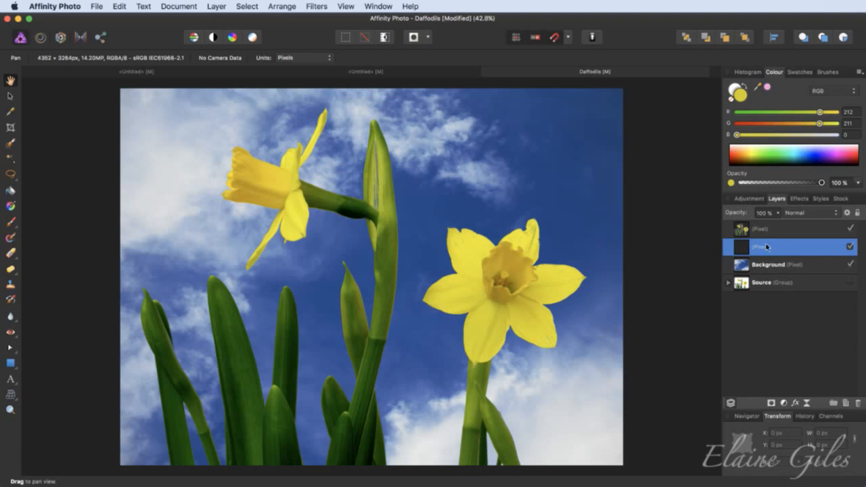
key("b")
key("x")
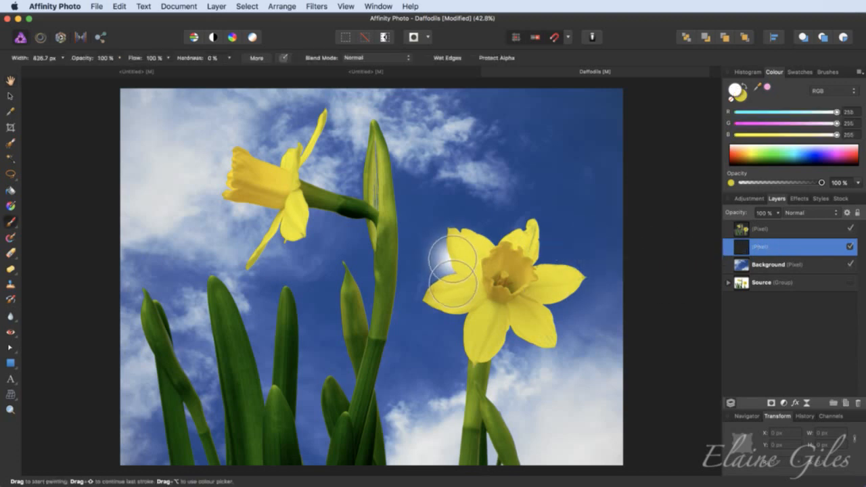
left_click(231, 58)
left_click_drag(230, 72, 321, 72)
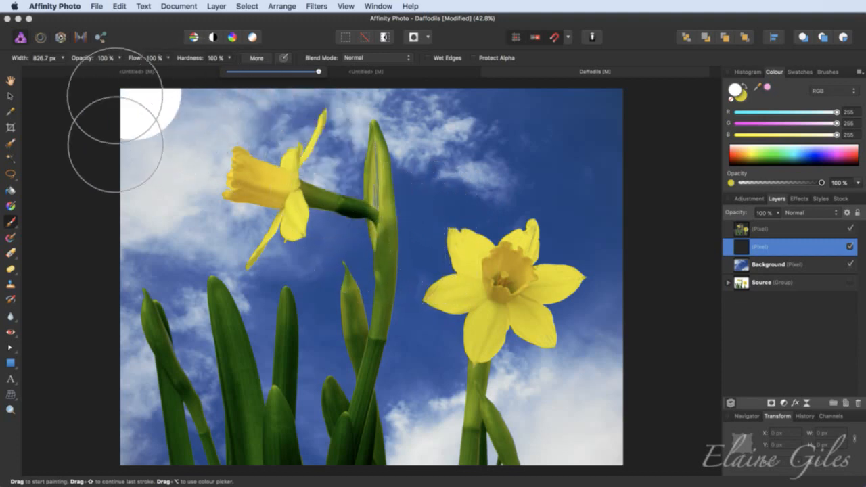
Reduce the brush width to 162.8 px, try a white stroke on the open sky and undo it.
key("bracketleft")
key("bracketleft")
key("bracketleft")
key("bracketleft")
key("bracketleft")
key("bracketleft")
key("bracketleft")
key("bracketleft")
key("bracketleft")
key("bracketleft")
key("bracketleft")
key("bracketleft")
key("bracketleft")
key("bracketleft")
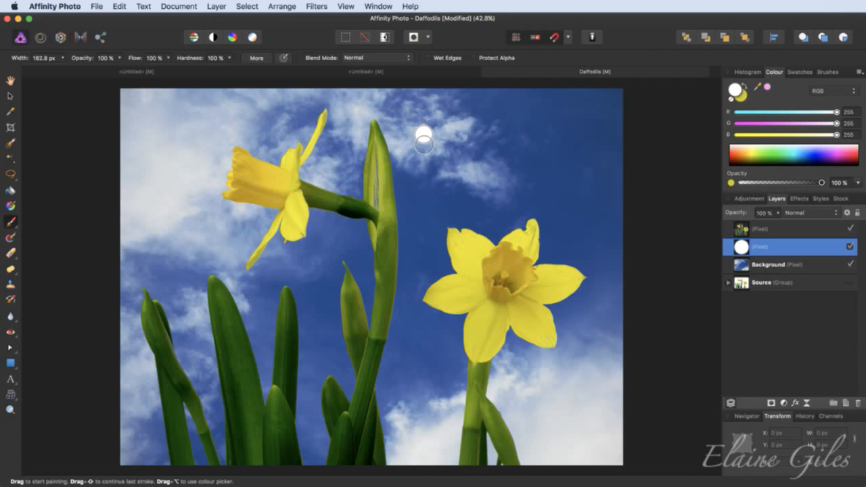
left_click_drag(424, 139, 431, 207)
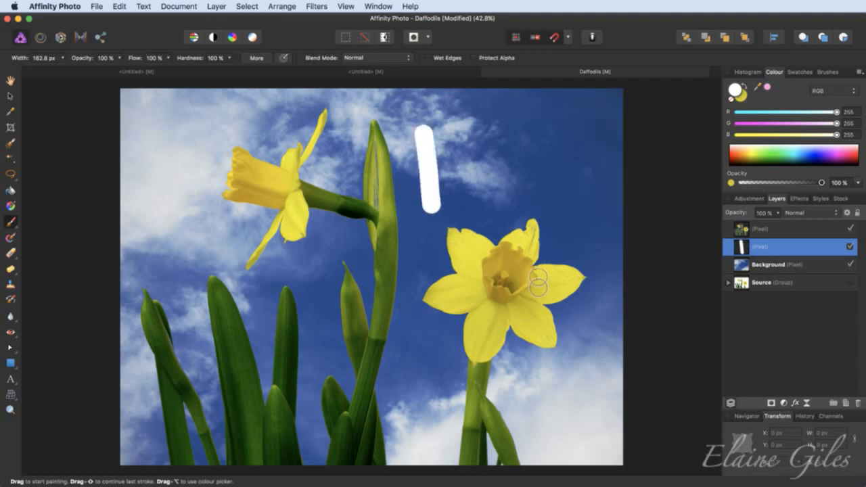
key("super+z")
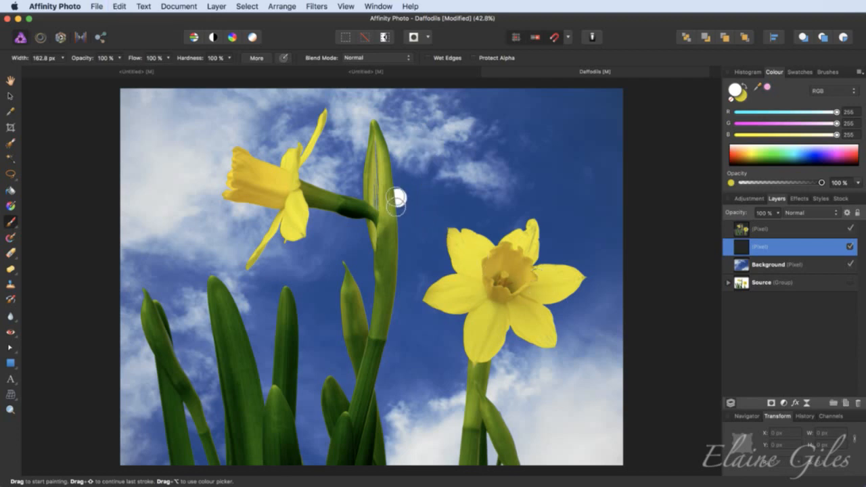
Paint white behind the tall bud's see-through centre on the new layer, reducing the brush to 72.2 px for the narrow part.
mouse_move(376, 200)
left_mouse_down()
mouse_move(381, 227)
mouse_move(377, 159)
mouse_move(378, 183)
left_mouse_up()
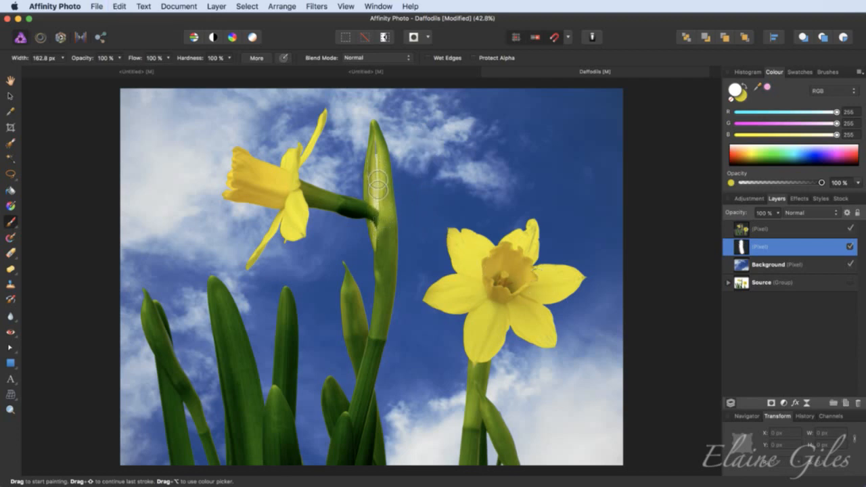
key("bracketleft")
key("bracketleft")
key("bracketleft")
key("bracketleft")
key("bracketleft")
key("bracketleft")
Paint white behind the see-through patches on the open daffodil's petals and check the strokes by briefly hiding the daffodils layer.
scroll(586, 257, "up", 5)
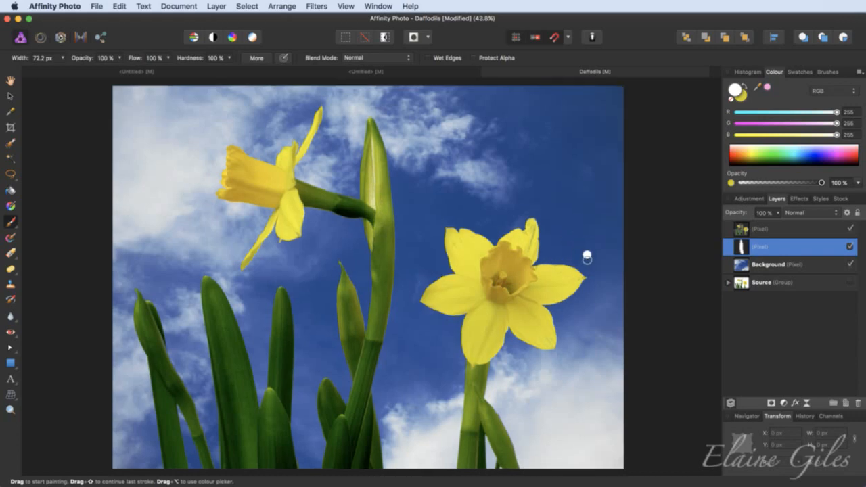
scroll(586, 256, "up", 4)
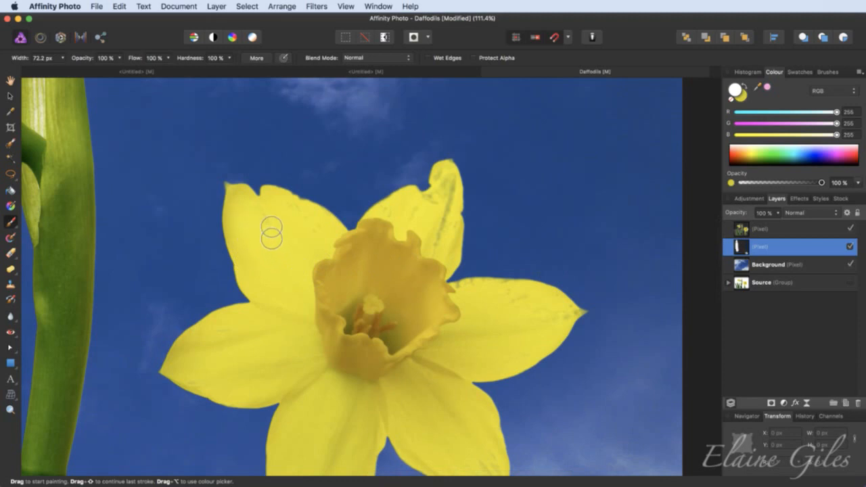
left_click_drag(501, 303, 541, 310)
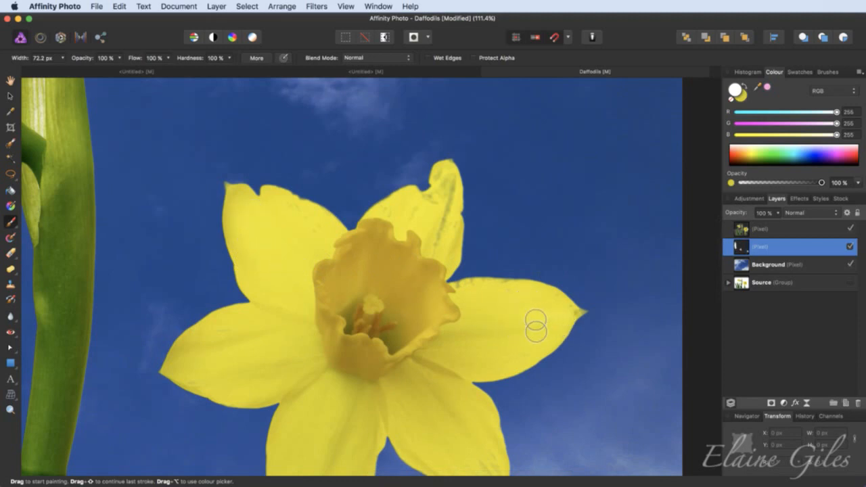
left_click(466, 281)
mouse_move(466, 285)
left_mouse_down()
mouse_move(436, 256)
mouse_move(447, 189)
mouse_move(429, 225)
left_mouse_up()
scroll(524, 344, "down", 5)
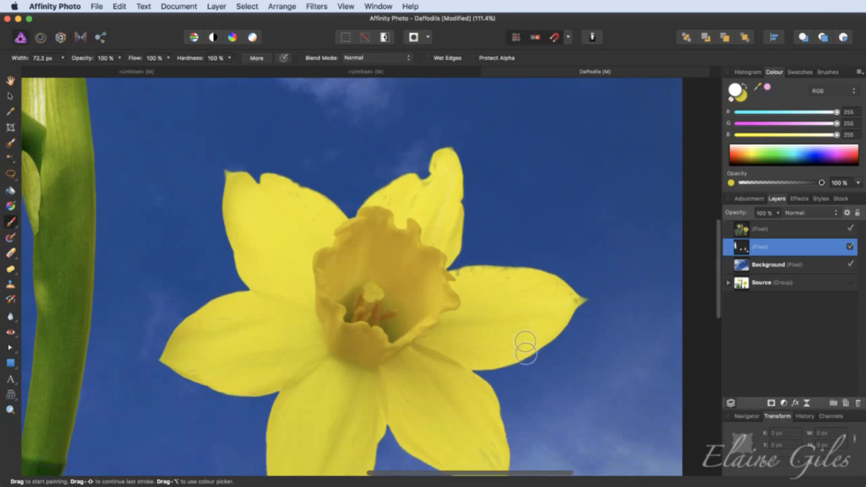
scroll(526, 344, "down", 5)
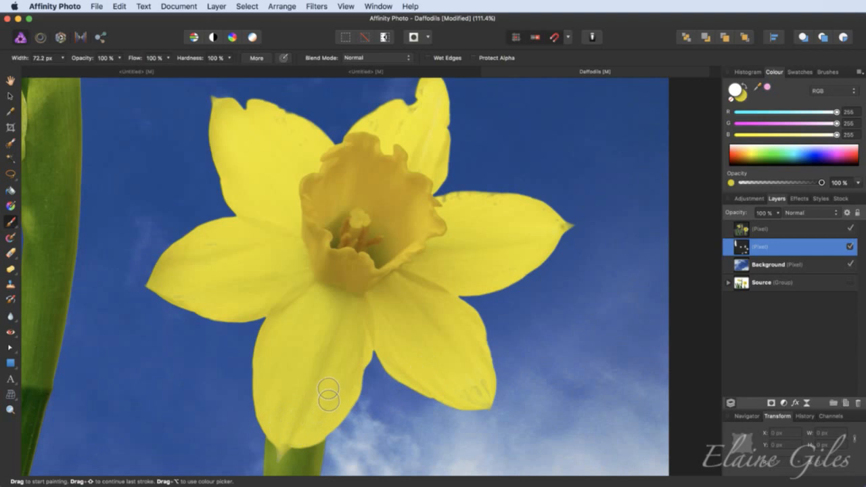
key("super+0")
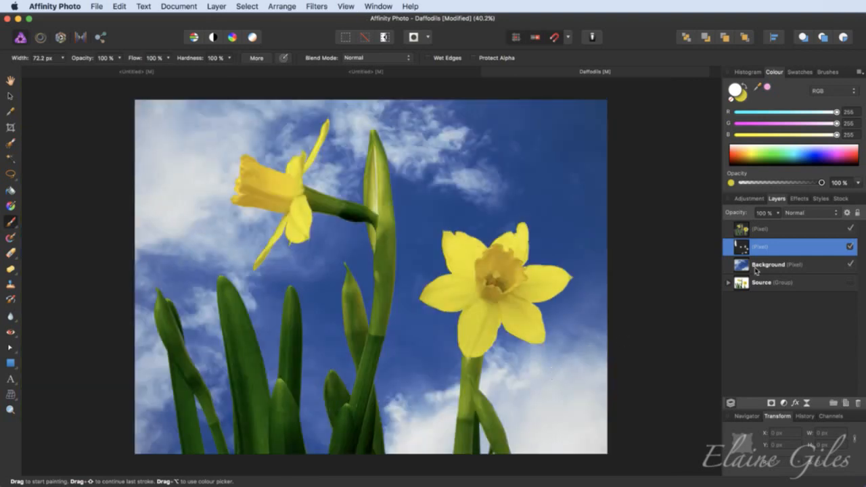
left_click(851, 229)
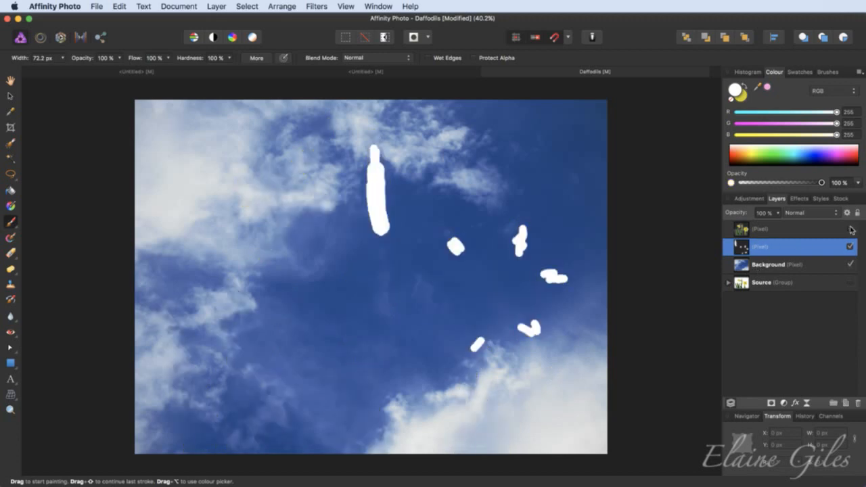
left_click(851, 229)
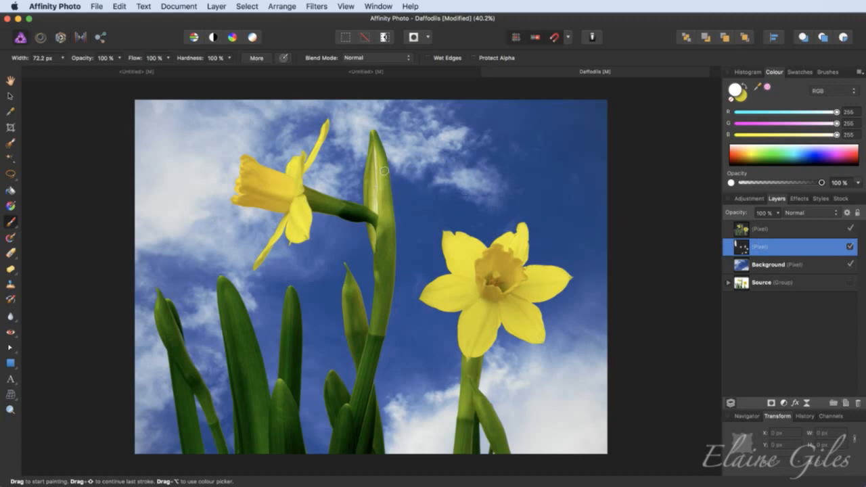
Sample a light green (184, 207, 5) from the tall bud and paint it over the white strokes behind the bud's centre streak.
scroll(384, 170, "up", 8)
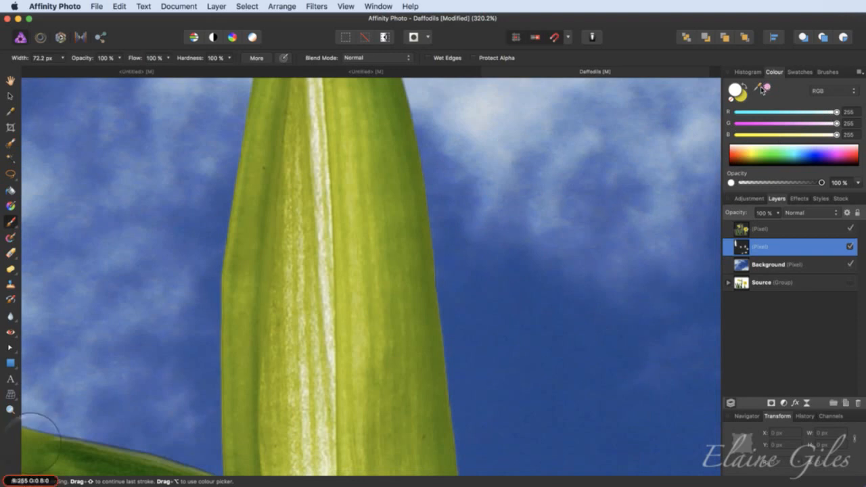
left_click_drag(492, 162, 336, 165)
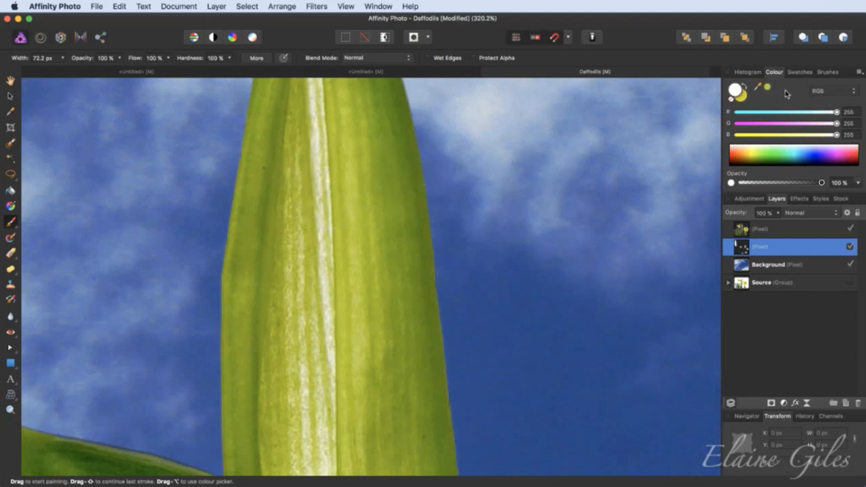
left_click(768, 88)
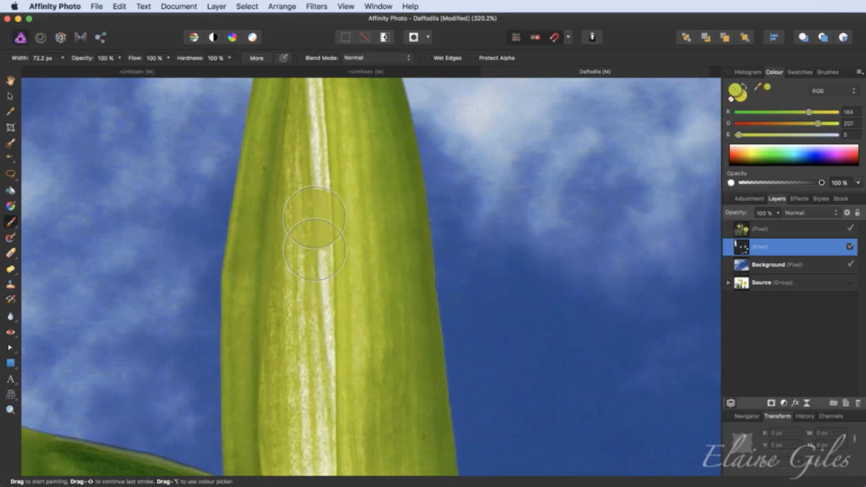
mouse_move(314, 217)
left_mouse_down()
mouse_move(329, 402)
mouse_move(313, 394)
mouse_move(306, 318)
mouse_move(324, 177)
mouse_move(310, 132)
mouse_move(301, 334)
mouse_move(306, 410)
mouse_move(330, 460)
left_mouse_up()
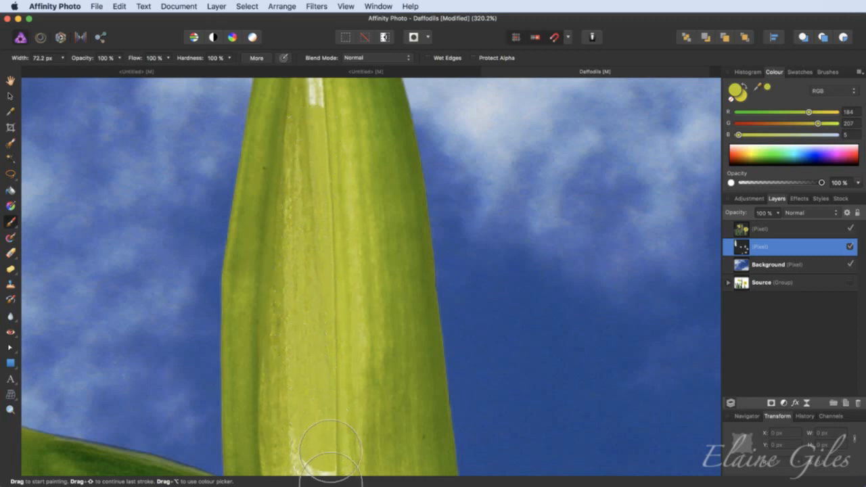
scroll(334, 238, "up", 5)
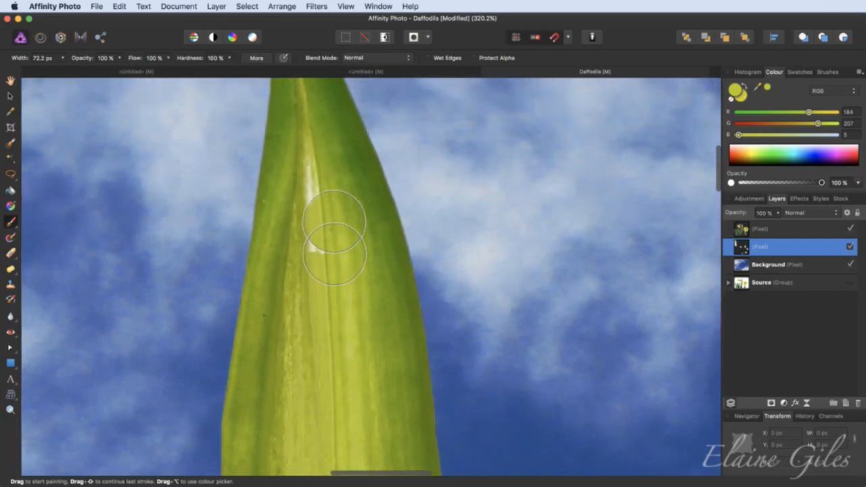
mouse_move(325, 174)
left_mouse_down()
mouse_move(300, 300)
mouse_move(321, 203)
left_mouse_up()
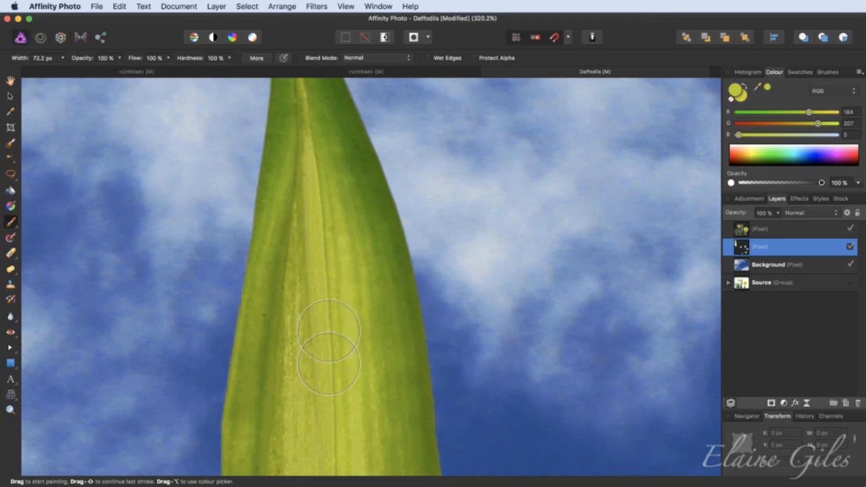
key("super+0")
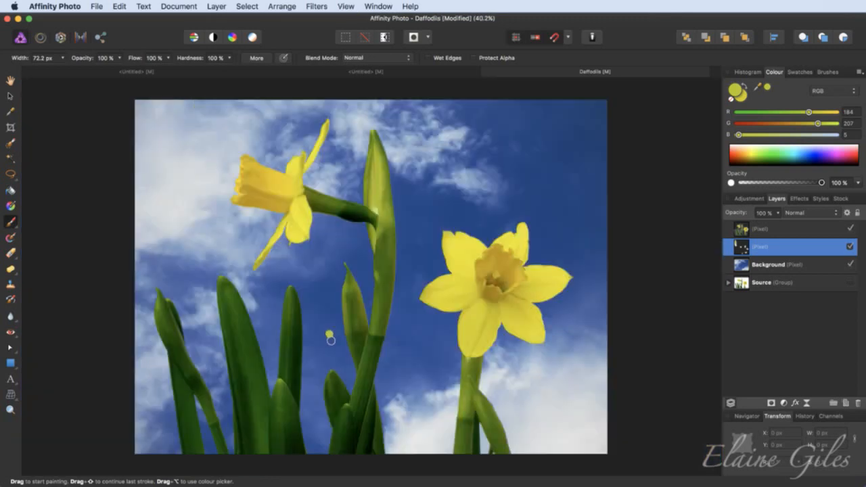
Add a live Gaussian Blur filter with a 19 px radius to the Background sky layer.
left_click(505, 355)
left_click(777, 267)
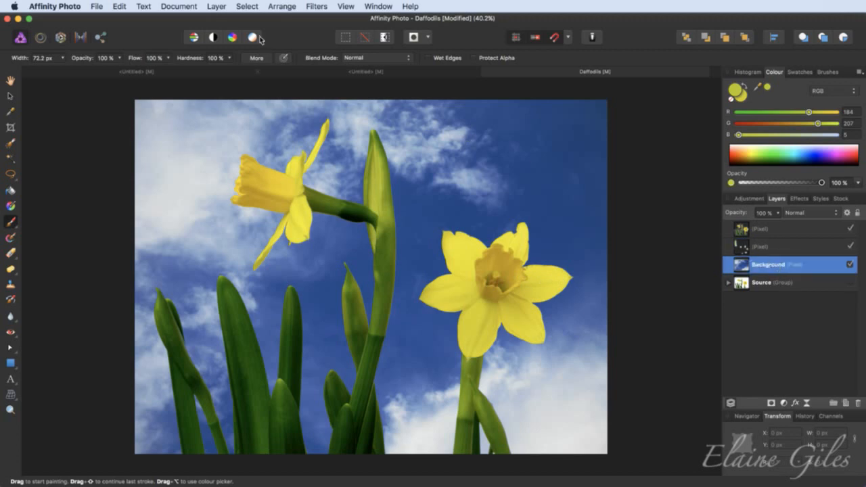
left_click(217, 6)
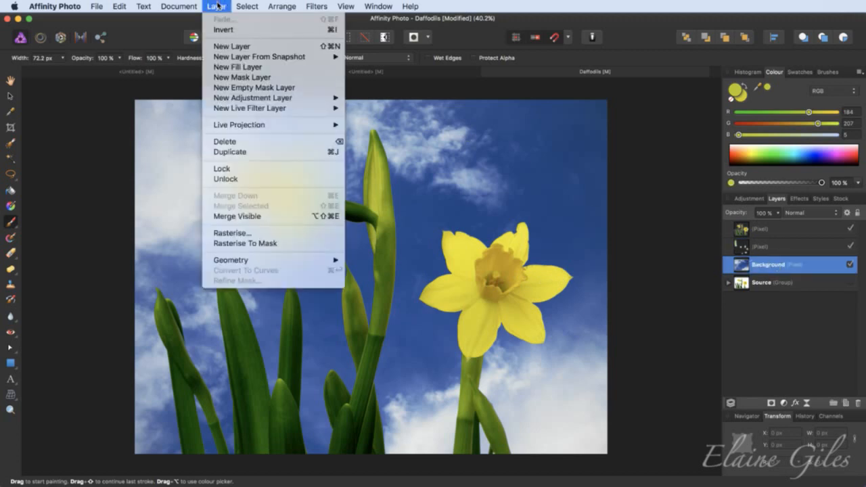
mouse_move(266, 110)
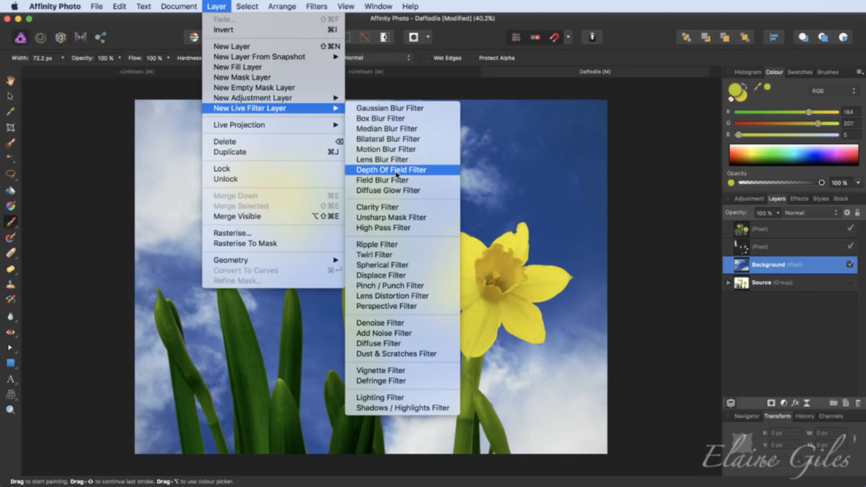
left_click(403, 111)
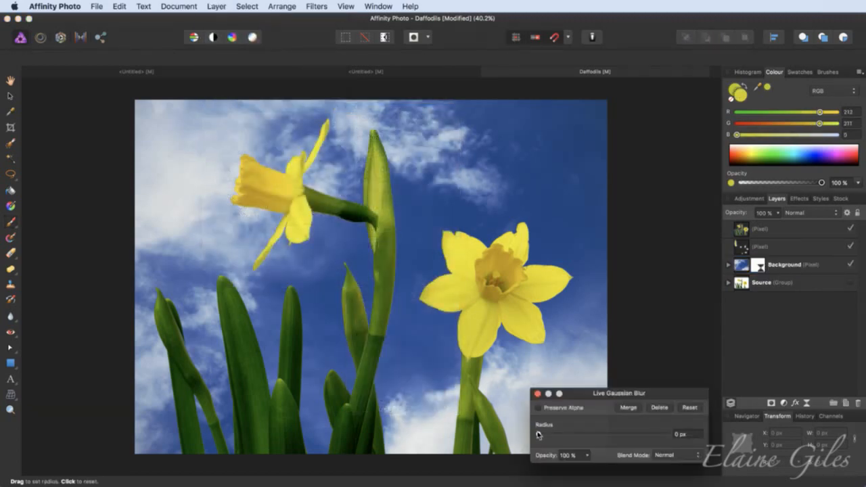
left_click_drag(540, 435, 606, 435)
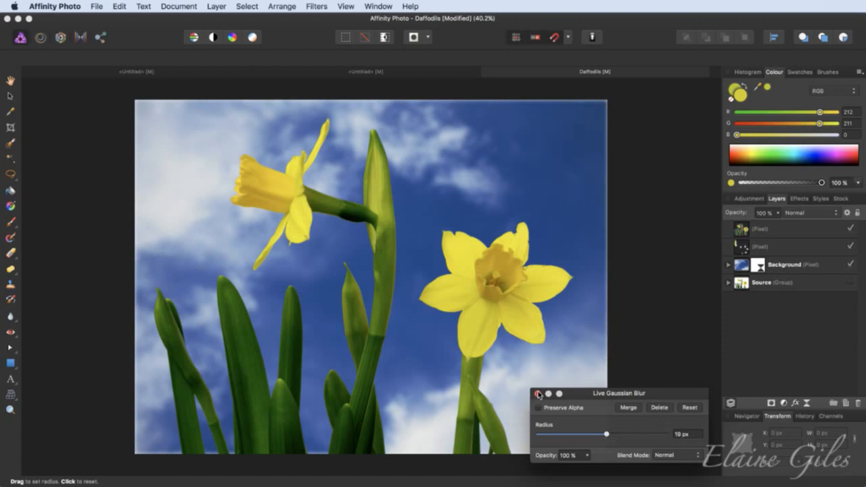
left_click(538, 395)
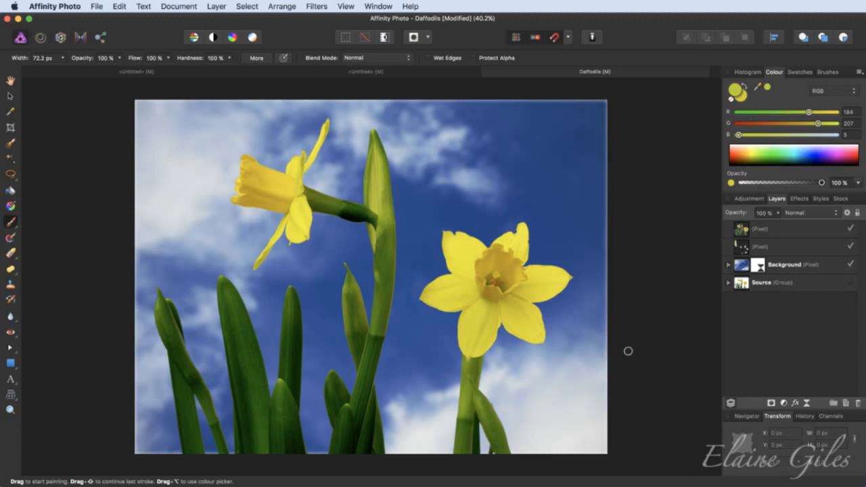
Enlarge the blurred Background sky layer past the canvas edges on all sides, to about 4484 × 3363 px, and deselect it.
scroll(628, 350, "down", 3)
scroll(628, 351, "up", 10)
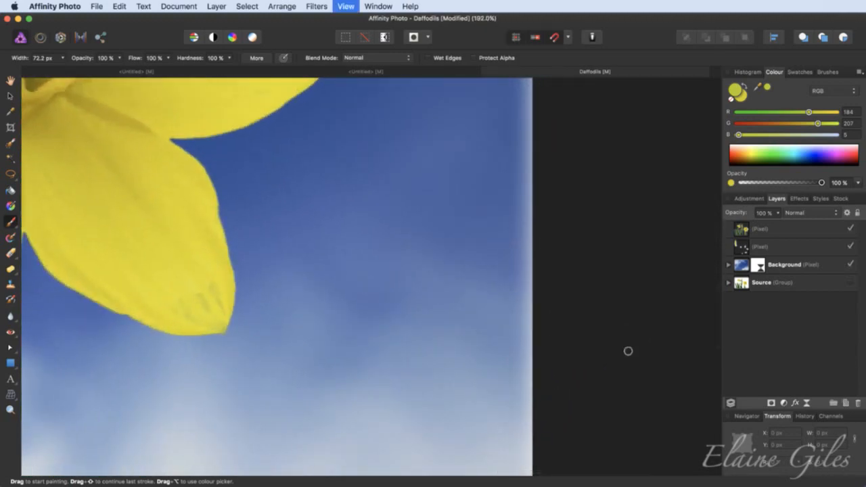
key("super+0")
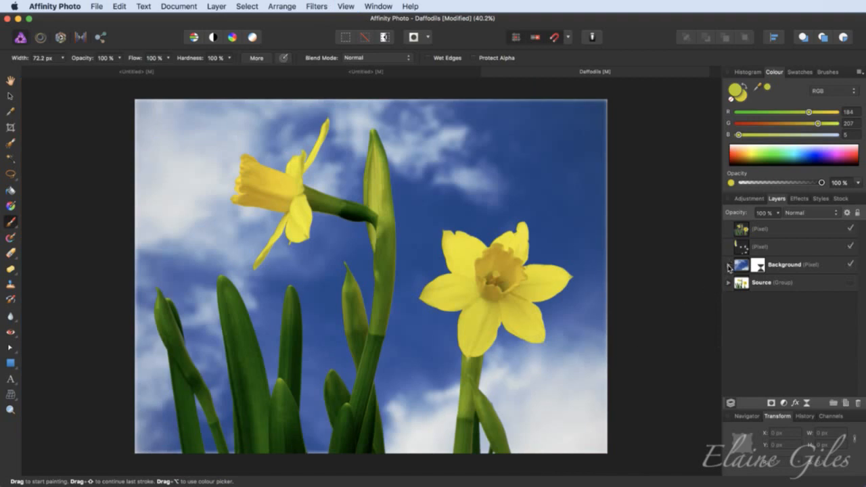
left_click(730, 265)
left_click(740, 269)
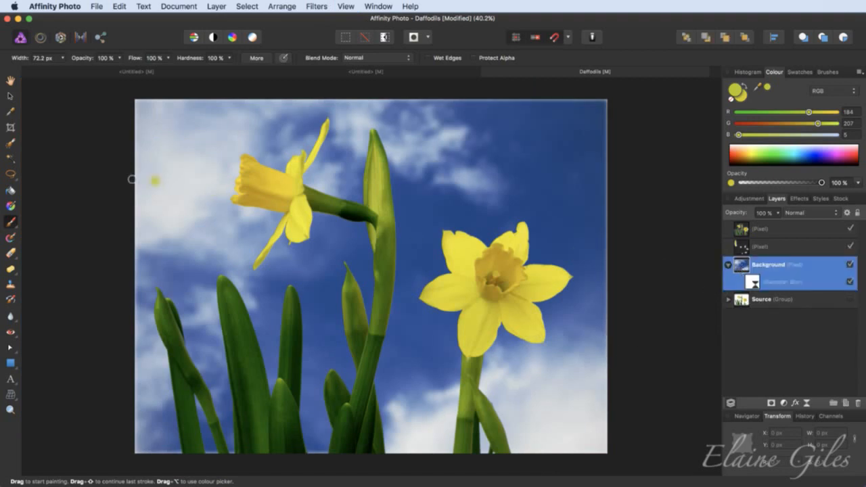
left_click(11, 96)
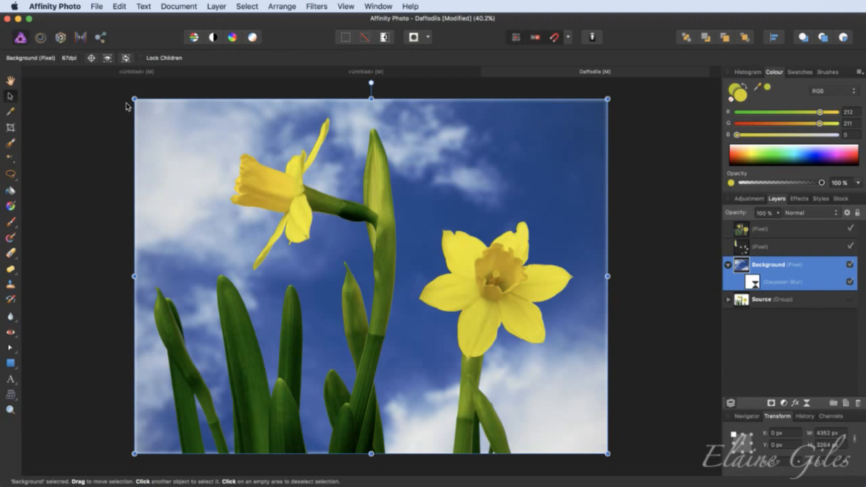
left_click_drag(134, 99, 128, 94)
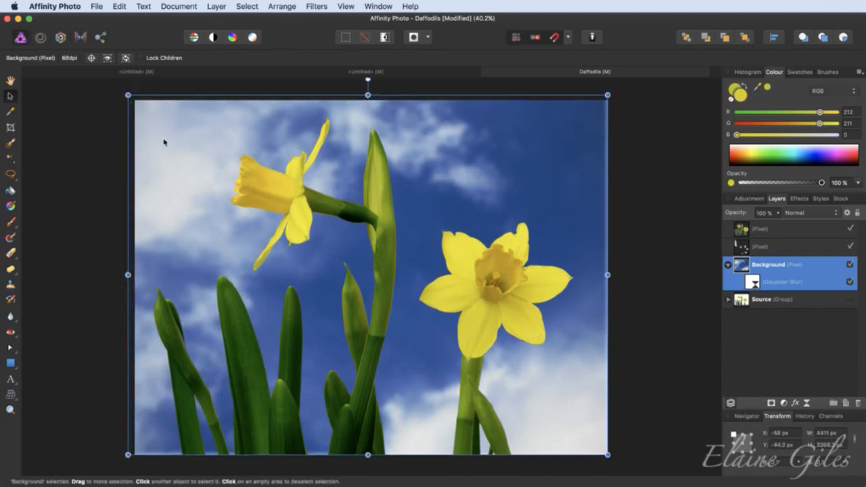
left_click_drag(608, 456, 615, 459)
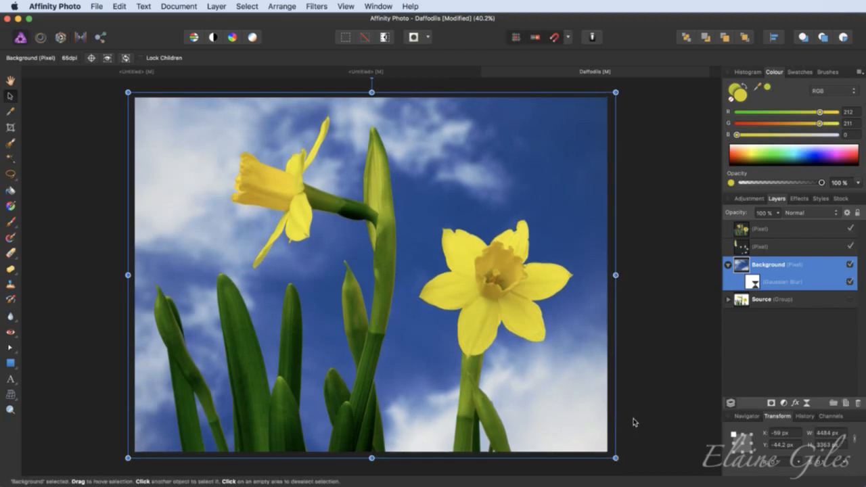
left_click(648, 388)
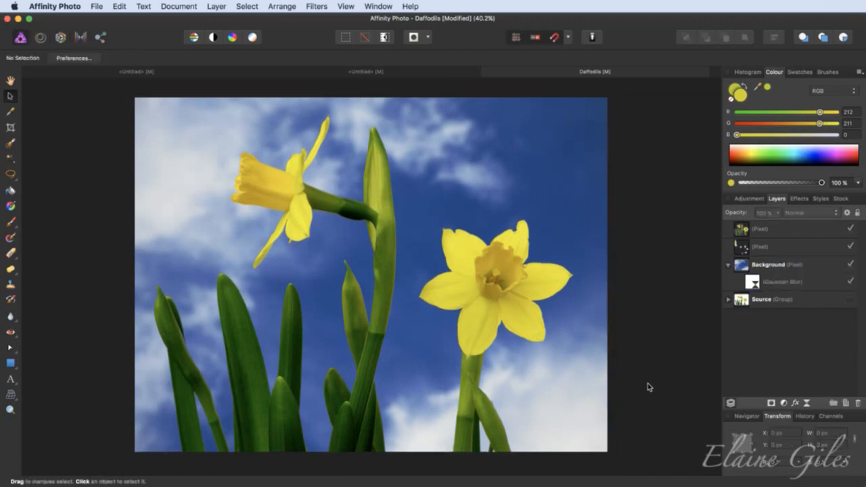